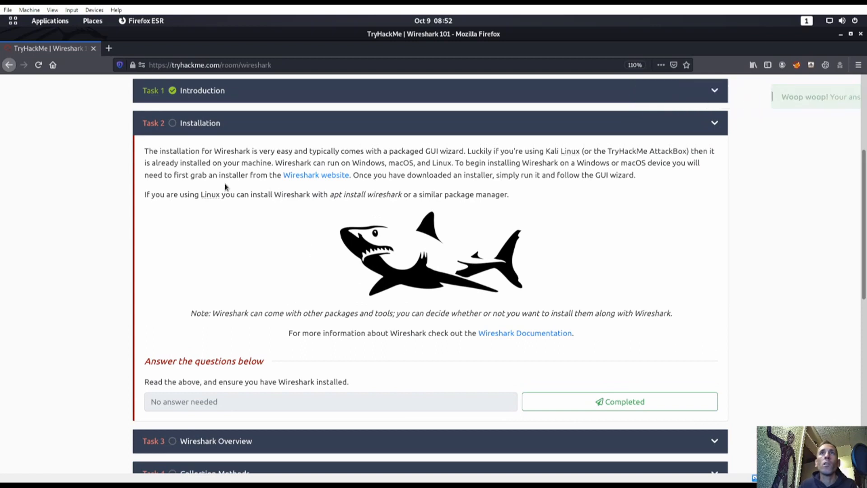
Step: Expand Task 3 Wireshark Overview for reading, below the completed Task 2 Installation
scroll(468, 235, "down", 2)
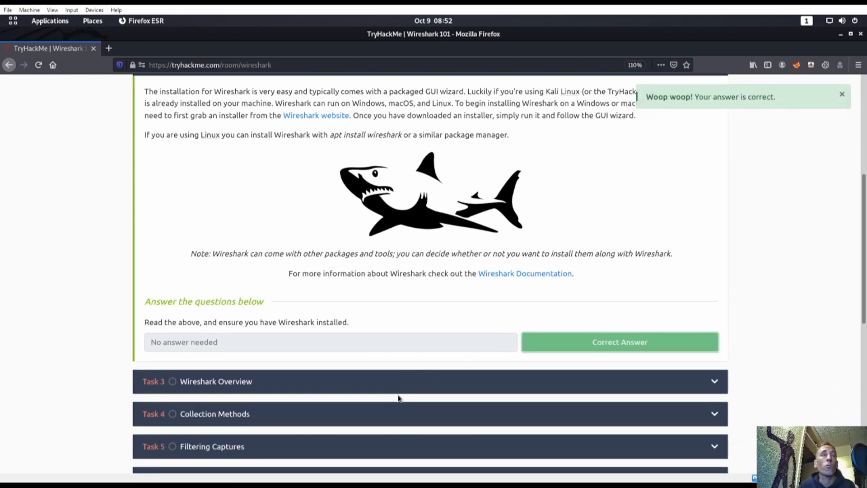
left_click(408, 382)
scroll(351, 348, "down", 2)
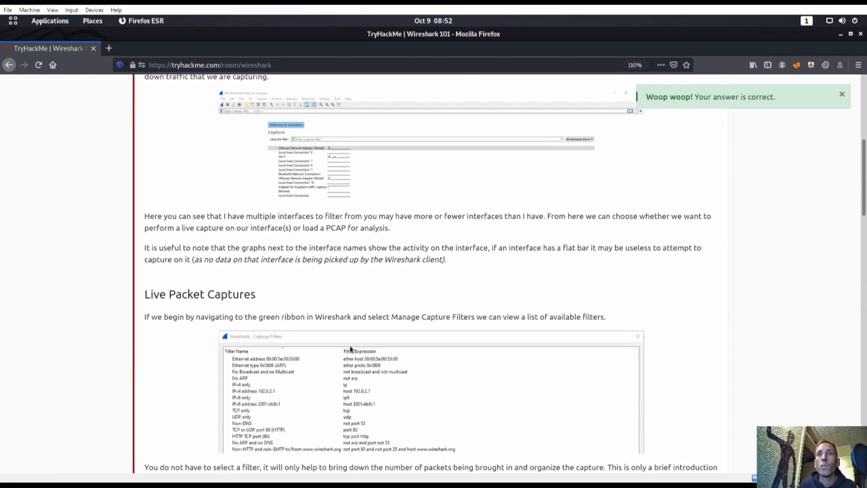
scroll(339, 217, "up", 6)
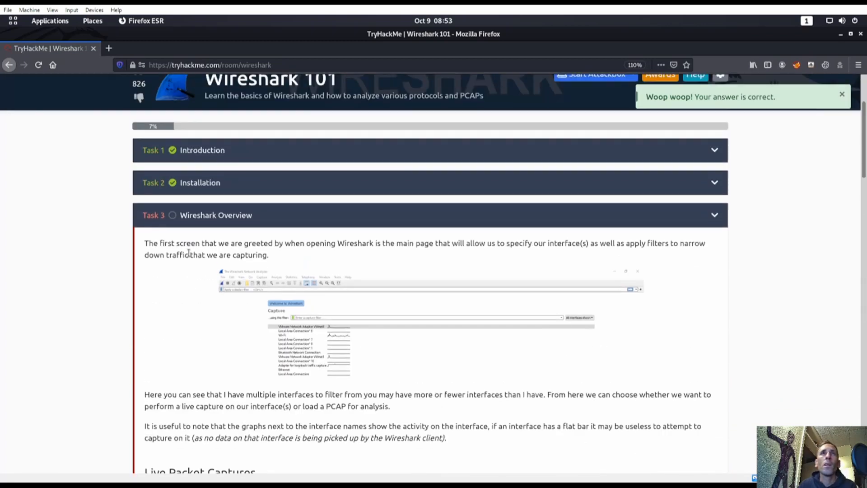
Step: Read through Task 3 Wireshark Overview and mark it Completed, bringing up Task 4 Collection Methods
left_click(169, 247)
scroll(375, 271, "down", 15)
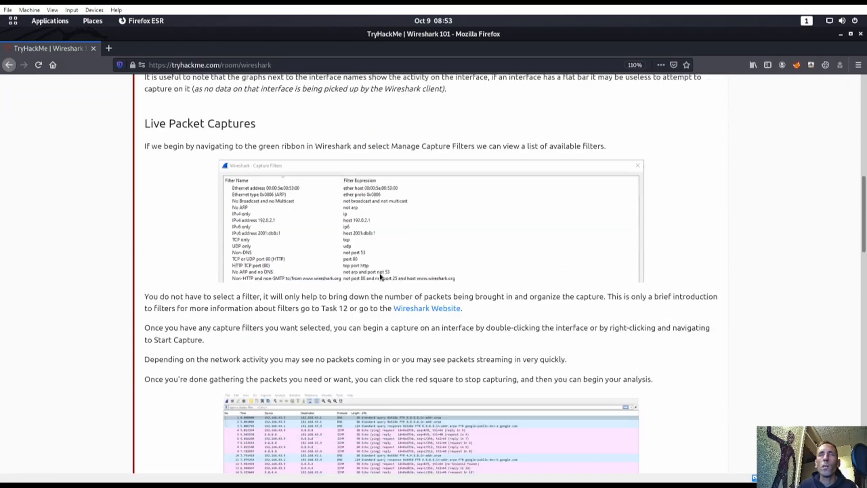
scroll(300, 261, "down", 4)
scroll(391, 314, "down", 11)
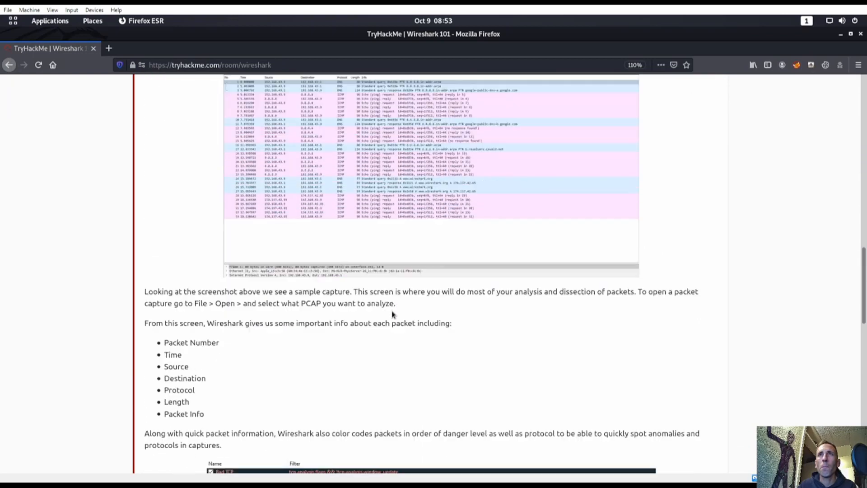
scroll(300, 348, "down", 2)
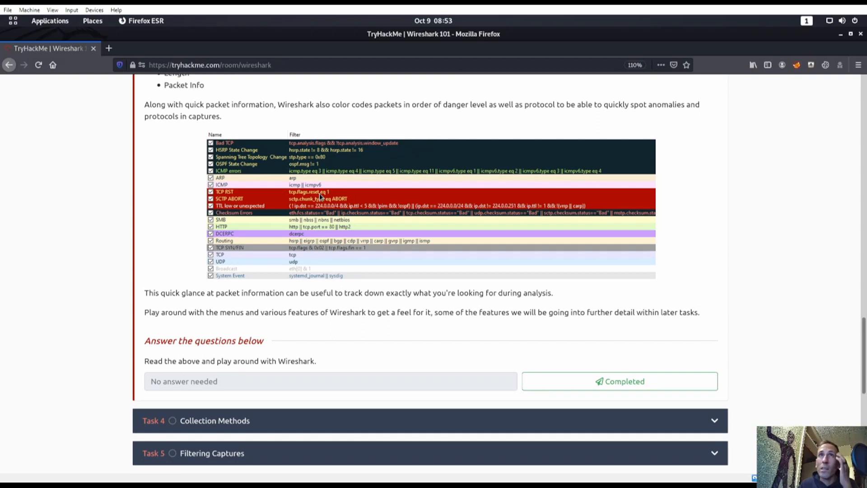
scroll(365, 201, "down", 2)
left_click(639, 322)
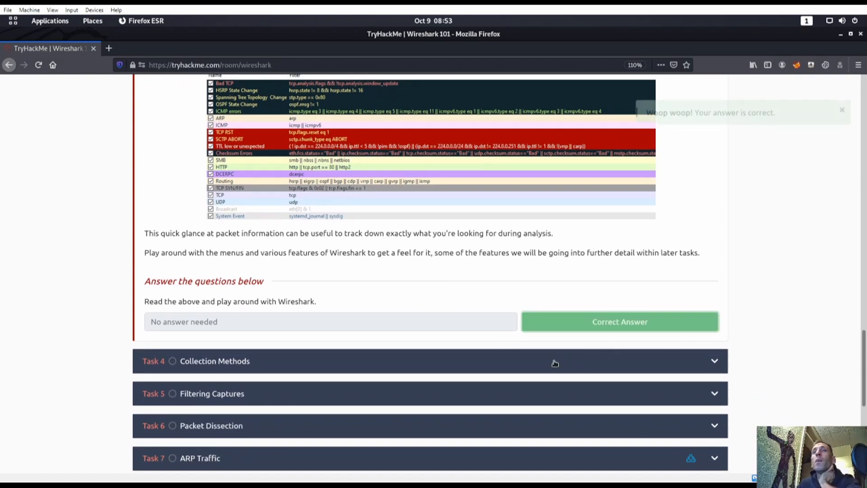
scroll(361, 292, "up", 8)
scroll(383, 295, "down", 3)
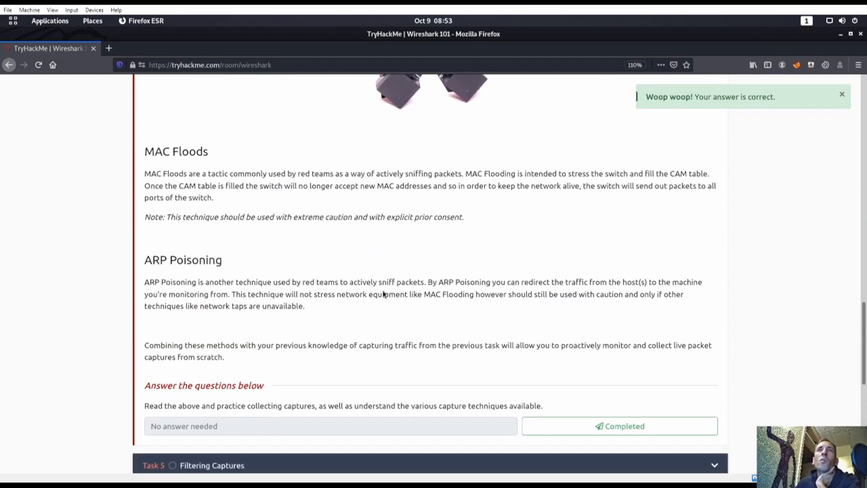
scroll(442, 252, "up", 15)
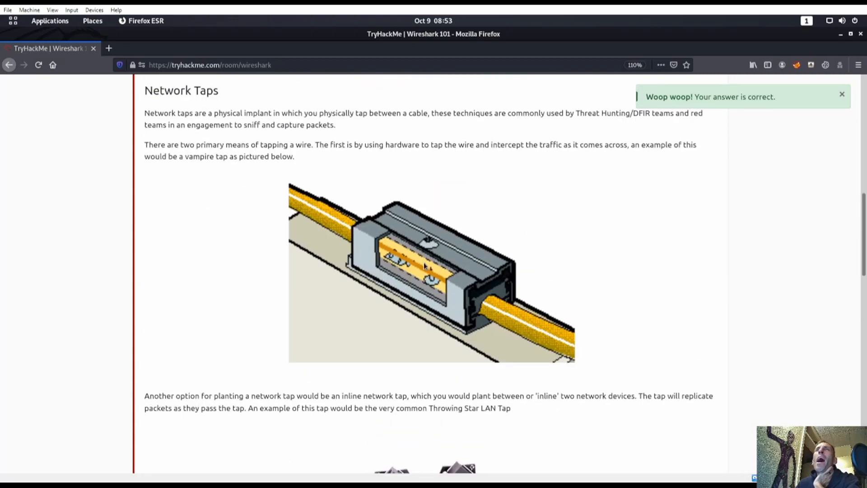
scroll(431, 257, "up", 3)
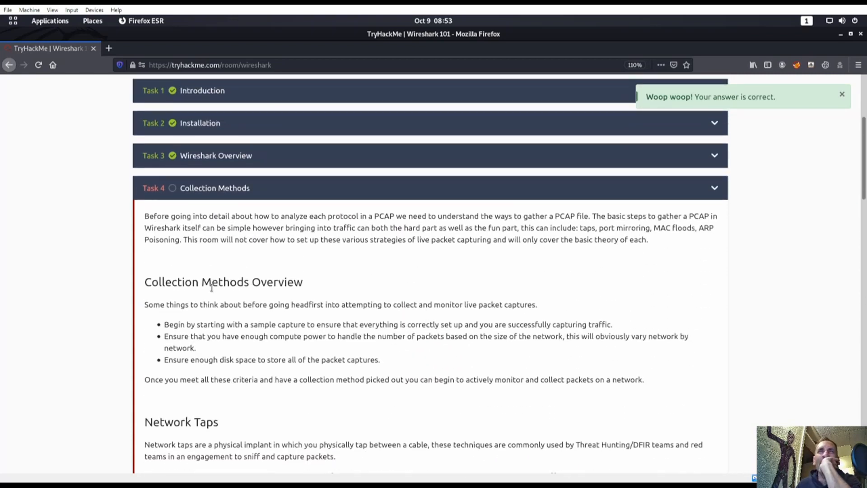
Step: Read Task 4 Collection Methods, mark it Completed, and expand Task 5 Filtering Captures
scroll(264, 354, "down", 3)
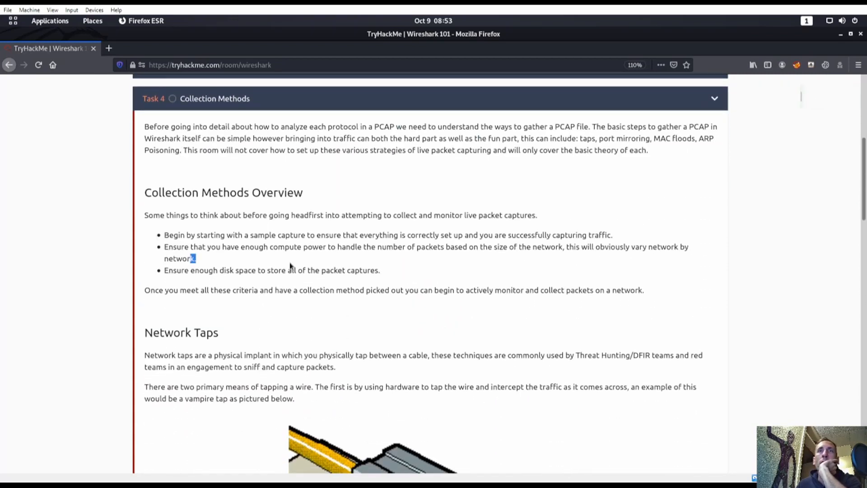
scroll(394, 338, "down", 10)
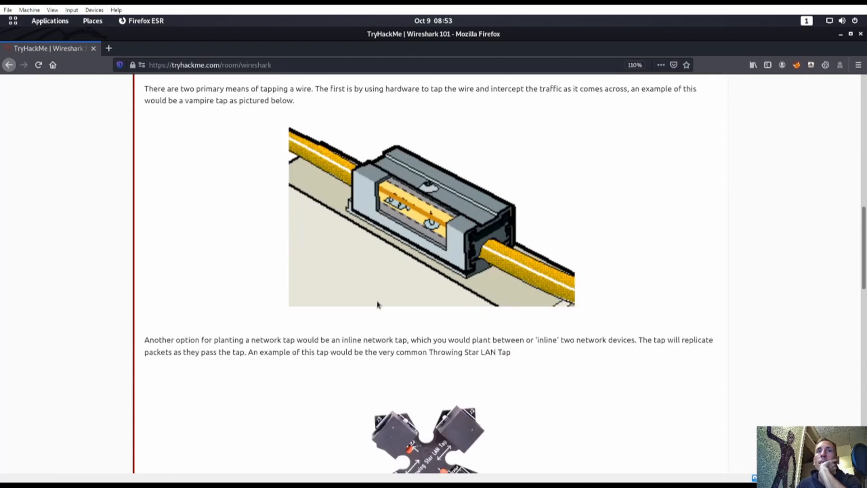
scroll(271, 303, "down", 5)
scroll(267, 325, "down", 3)
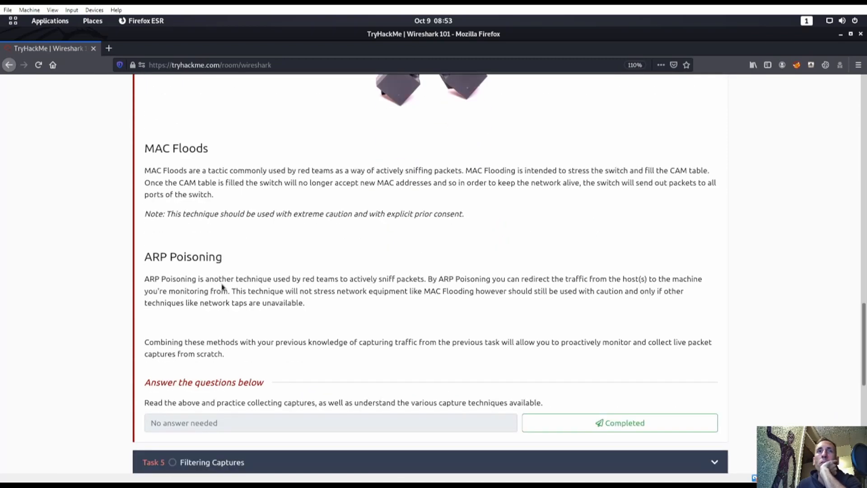
left_click(600, 421)
scroll(398, 339, "down", 3)
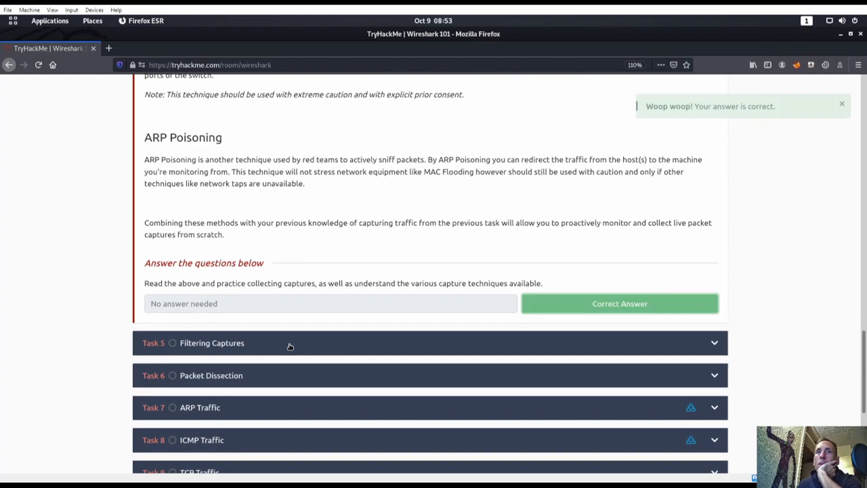
left_click(292, 345)
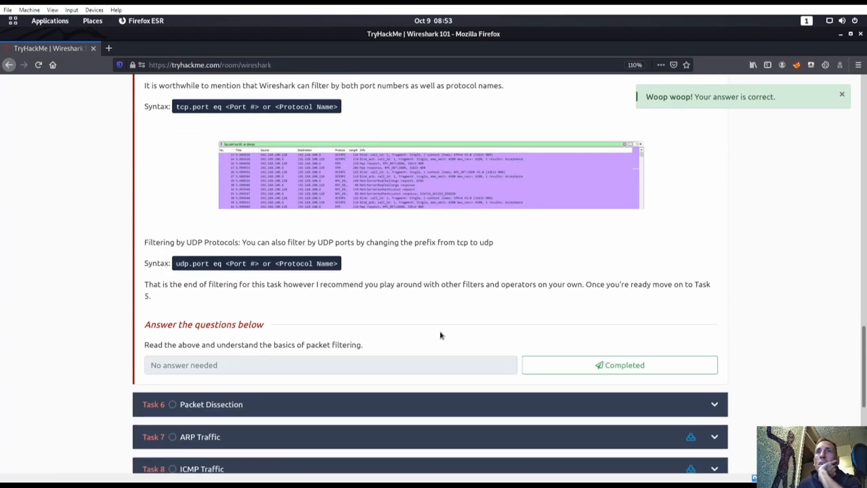
Step: Review Task 5 Filtering Captures' operators, mark it Completed, and expand Task 6 Packet Dissection
scroll(437, 338, "up", 7)
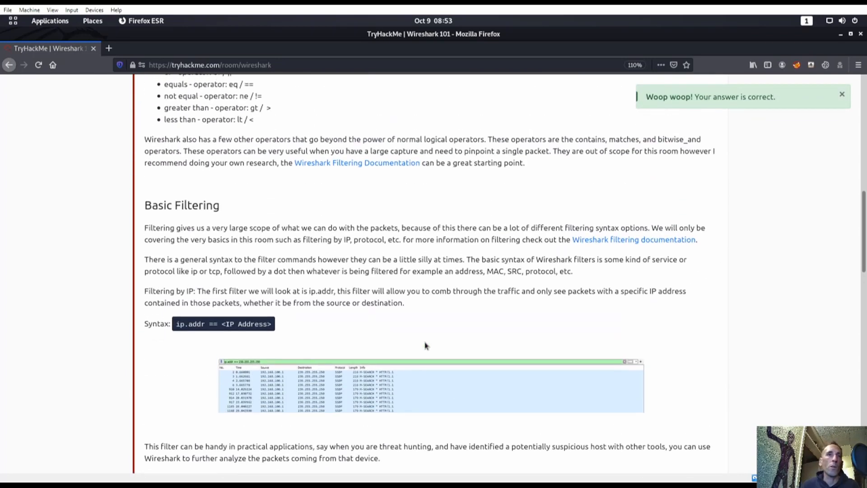
scroll(370, 289, "up", 5)
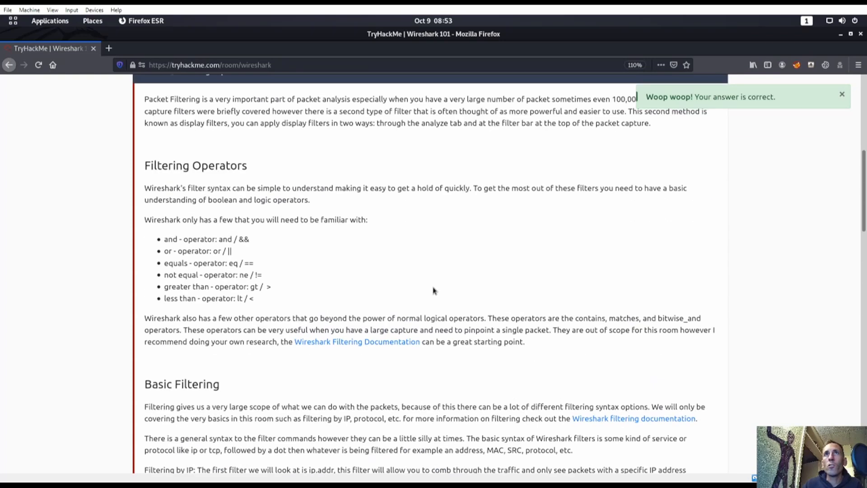
scroll(434, 289, "down", 1)
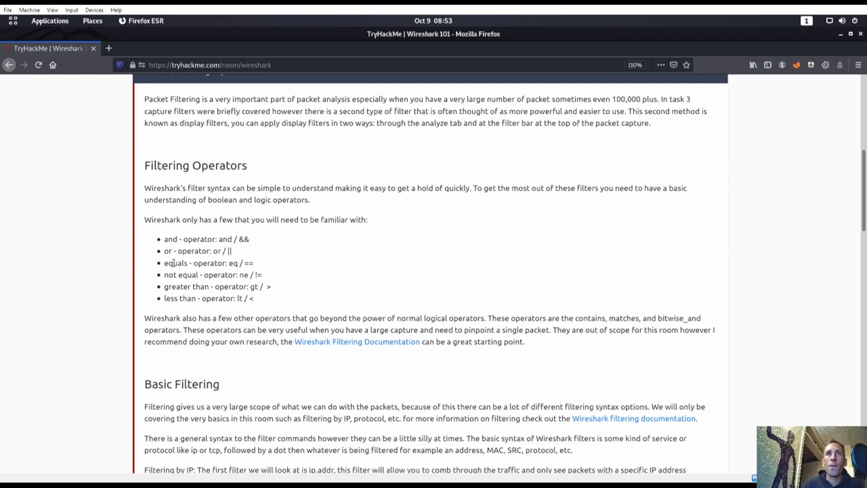
left_click_drag(165, 237, 294, 289)
left_click(357, 302)
scroll(356, 302, "down", 15)
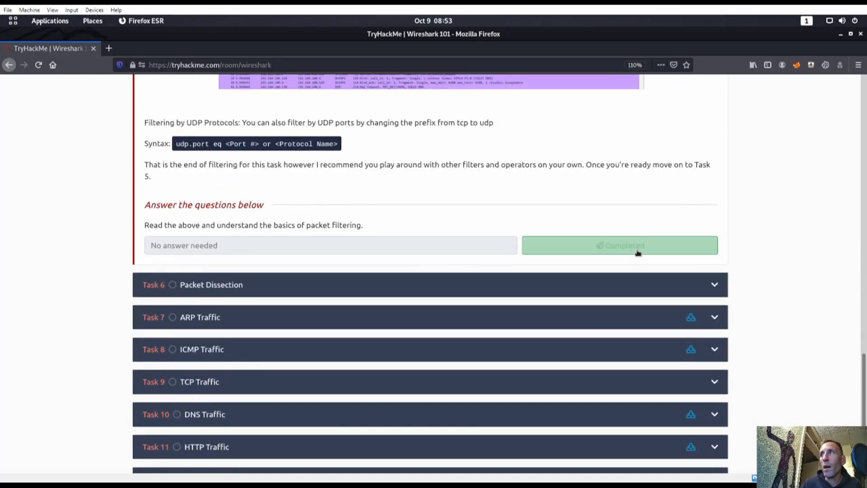
left_click(638, 252)
left_click(500, 283)
scroll(471, 299, "down", 10)
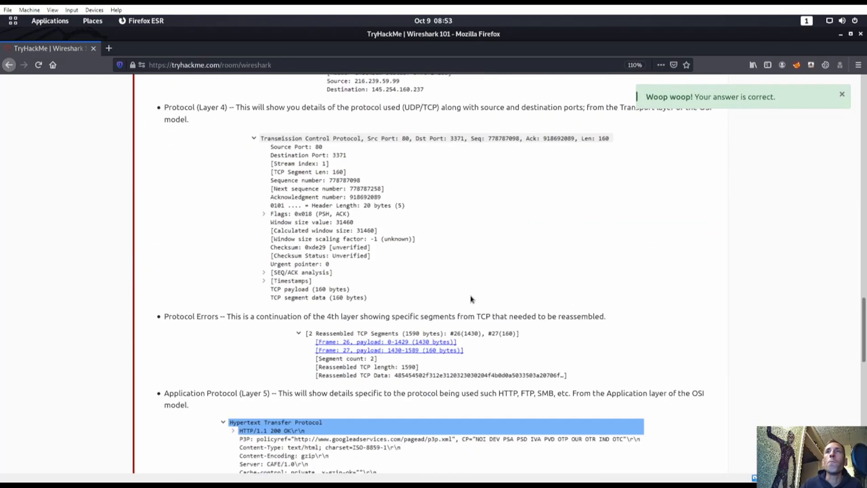
Step: Mark Task 6 Packet Dissection Completed and read into Task 7's ARP Request Packets section
scroll(451, 294, "down", 3)
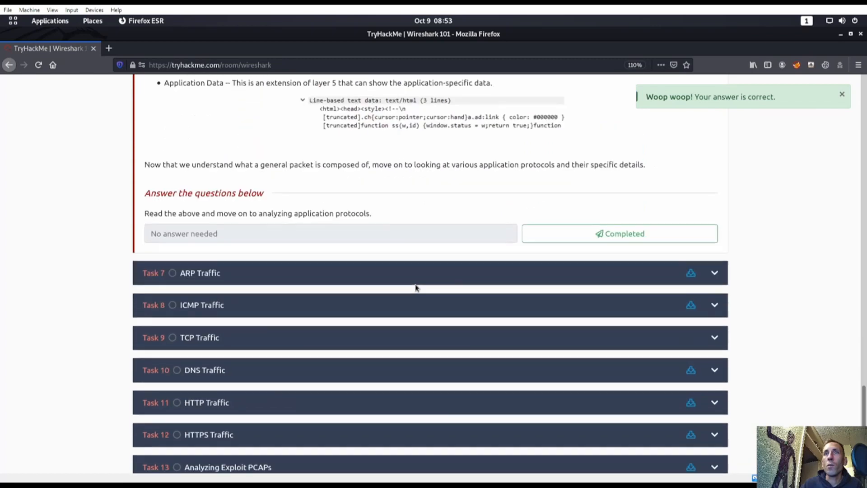
scroll(542, 280, "up", 3)
left_click(593, 350)
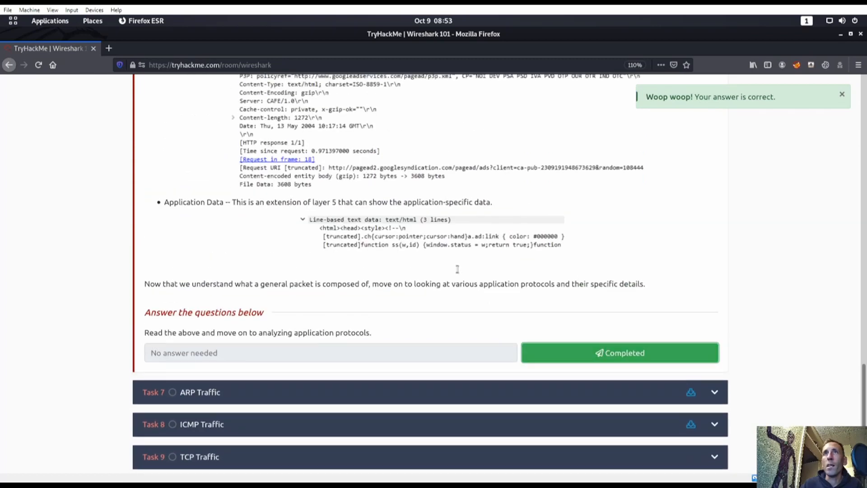
scroll(452, 289, "up", 10)
scroll(451, 298, "up", 15)
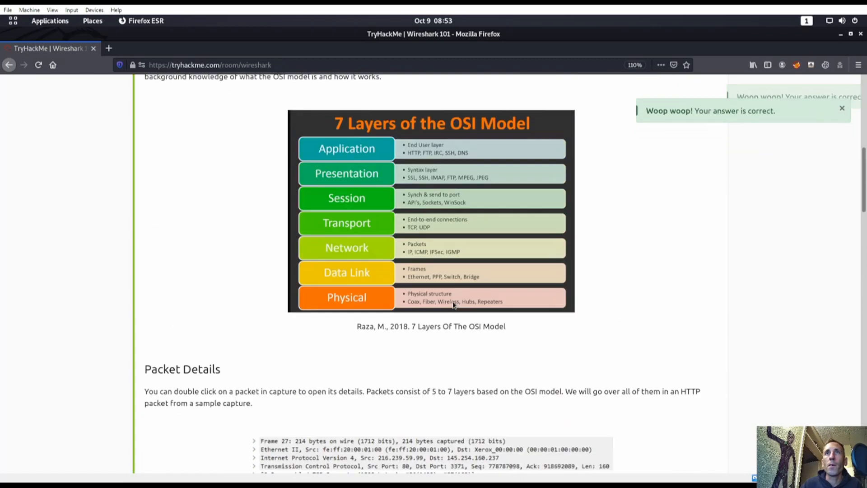
scroll(445, 309, "down", 1)
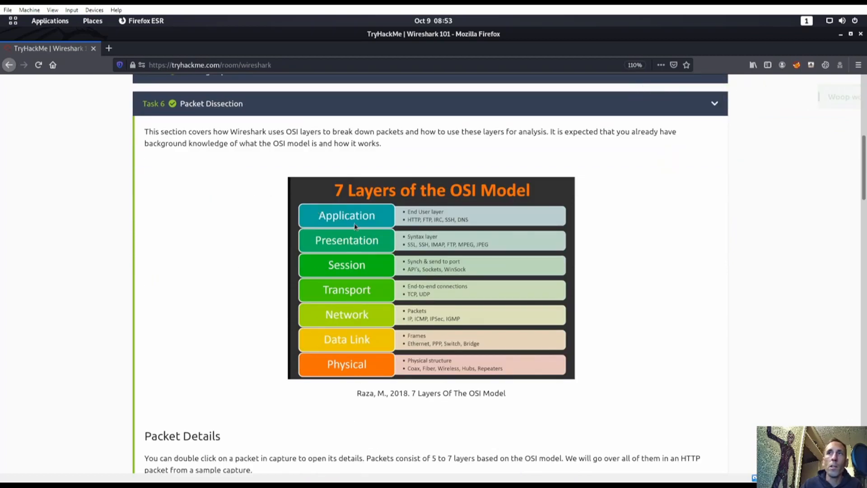
scroll(378, 254, "down", 20)
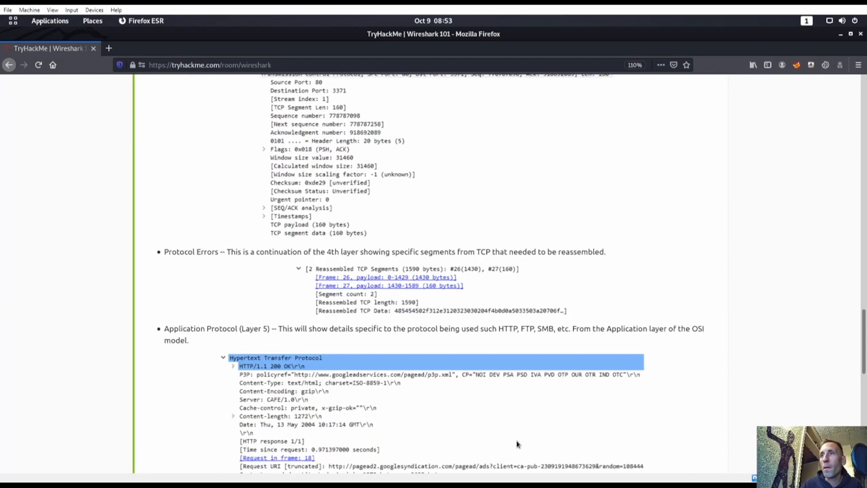
scroll(512, 369, "down", 3)
Step: Expand Task 7 ARP Traffic and download its task file nb6-startup.pcap
scroll(519, 354, "up", 1)
left_click(601, 267)
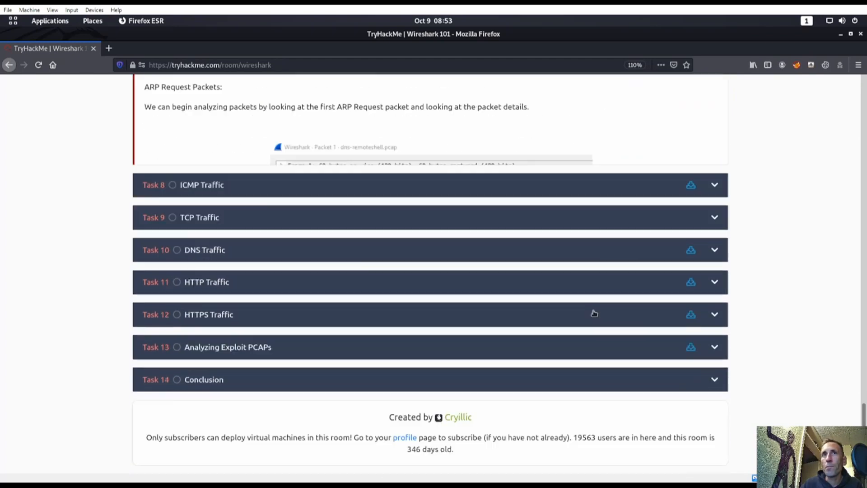
scroll(589, 426, "up", 6)
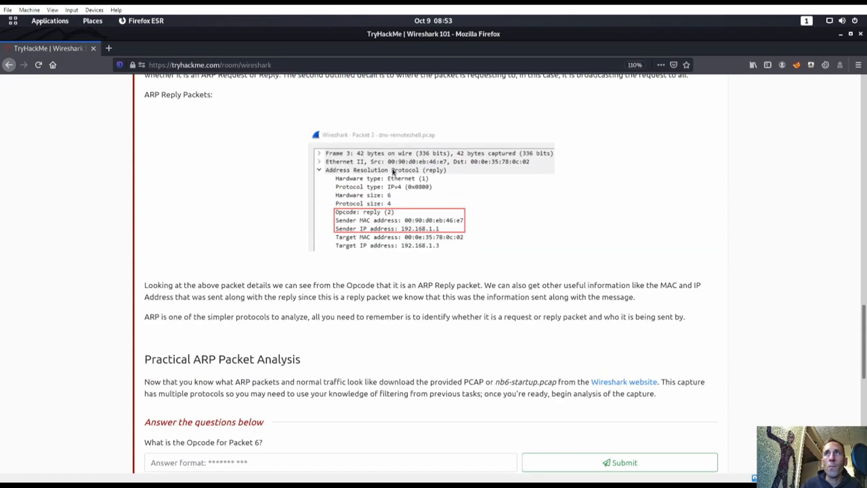
scroll(413, 275, "up", 10)
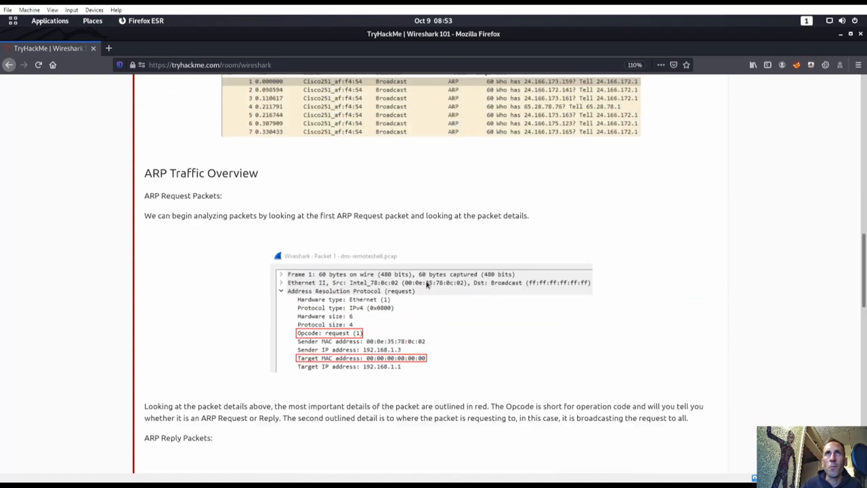
scroll(426, 287, "up", 10)
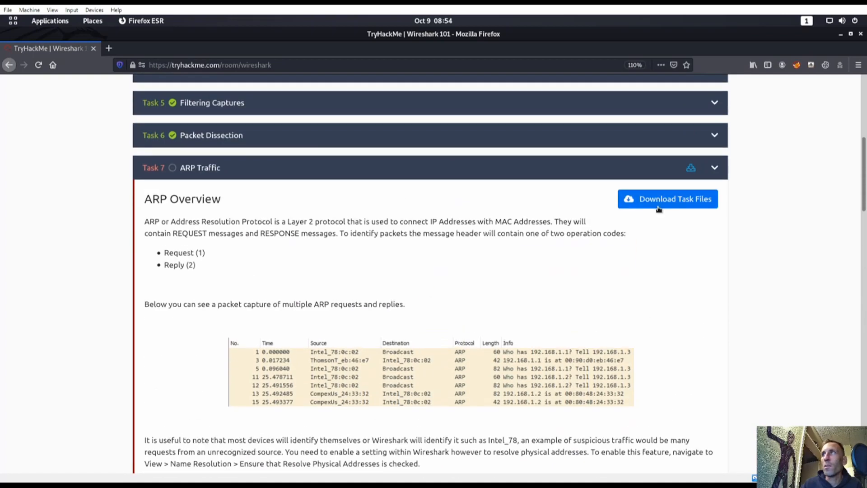
left_click(690, 198)
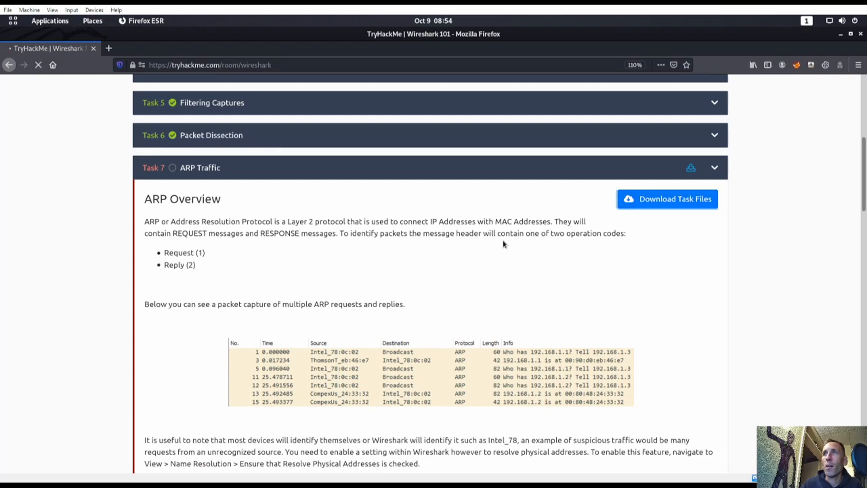
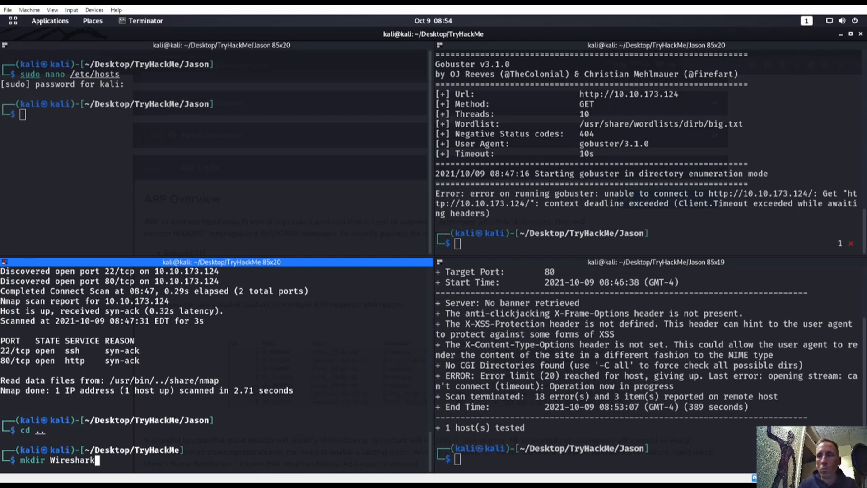
Step: Run mkdir Wireshark_101 under ~/Desktop/TryHackMe, then cd into Wireshark_101/
type("mkdir Wireshark_101")
key("Return")
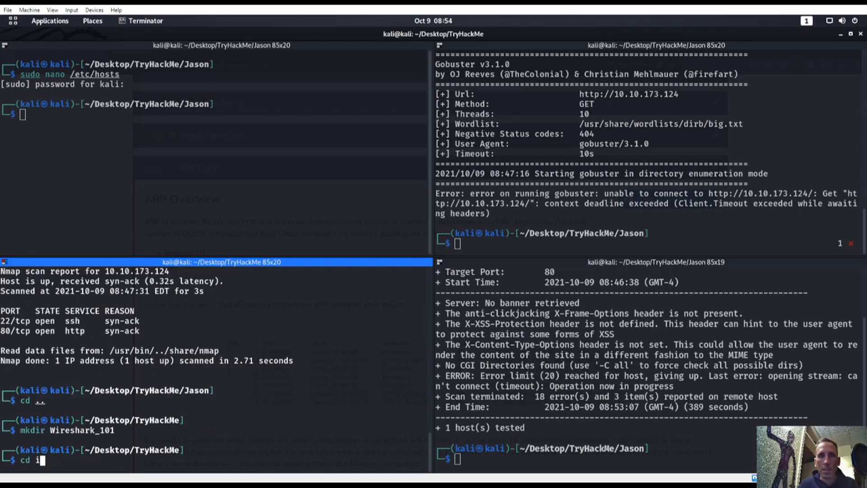
type("cd Wi")
key("Return")
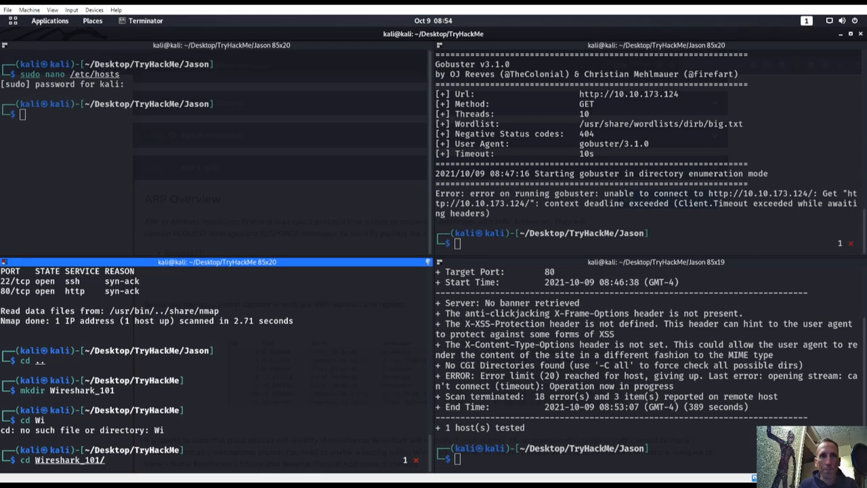
key("Return")
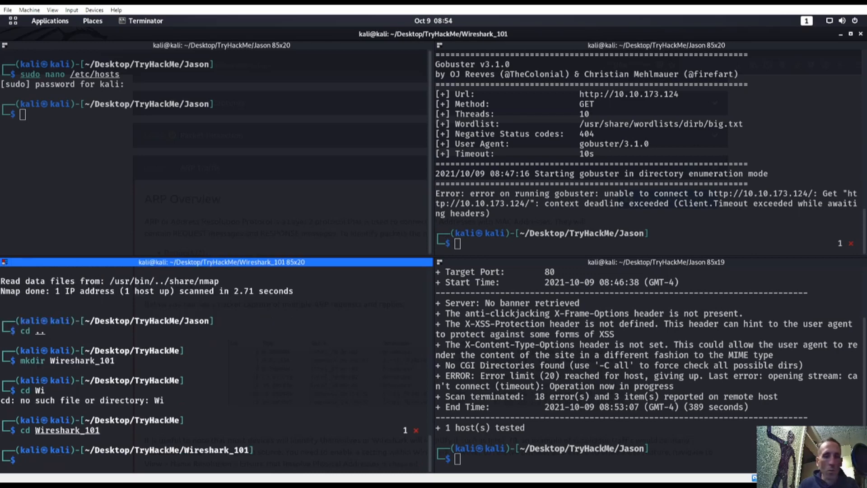
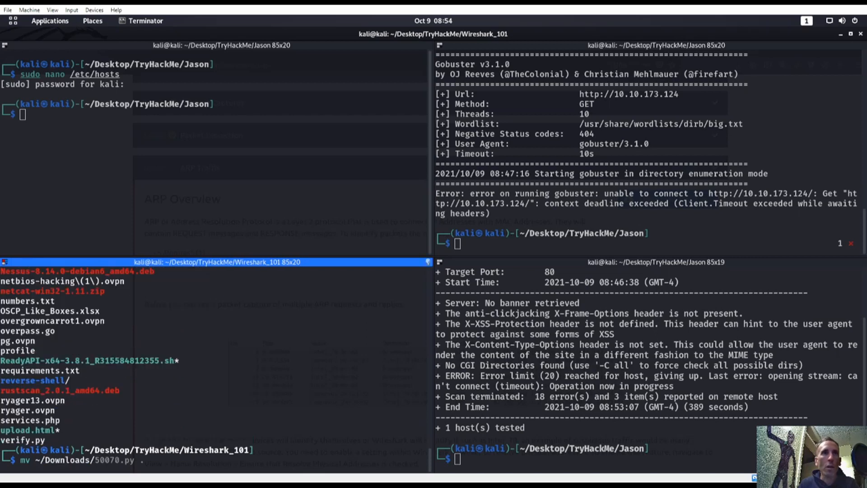
Step: Attempt mv ~/Downloads/ with Tab completion before the capture file exists
type("mv ~/Downloads/")
key("Tab")
key("Tab")
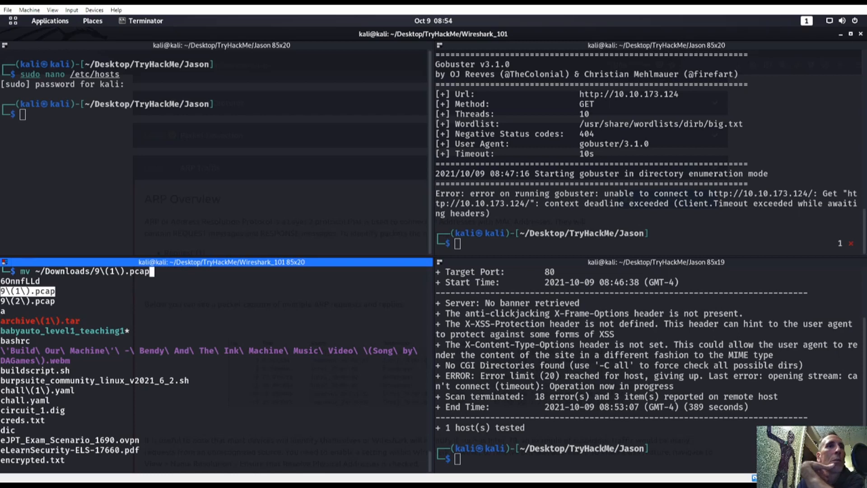
key("Return")
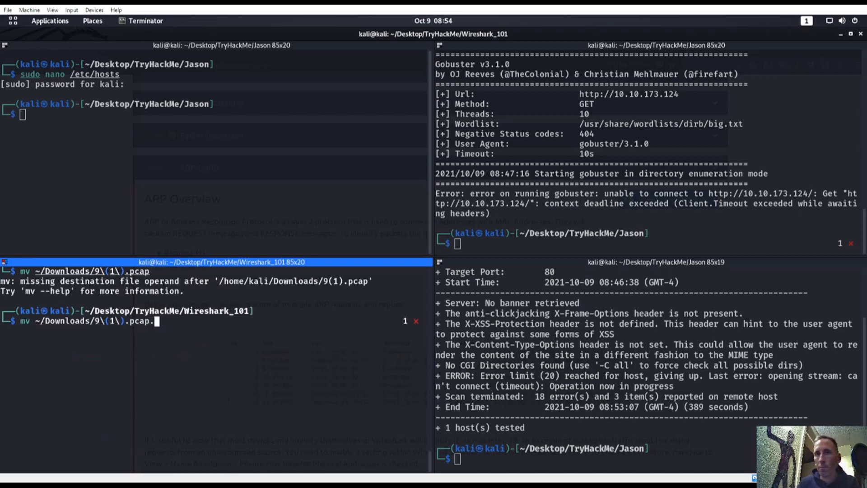
Step: Download the ARP task's nb6-startup.pcap file from the TryHackMe page
key("super")
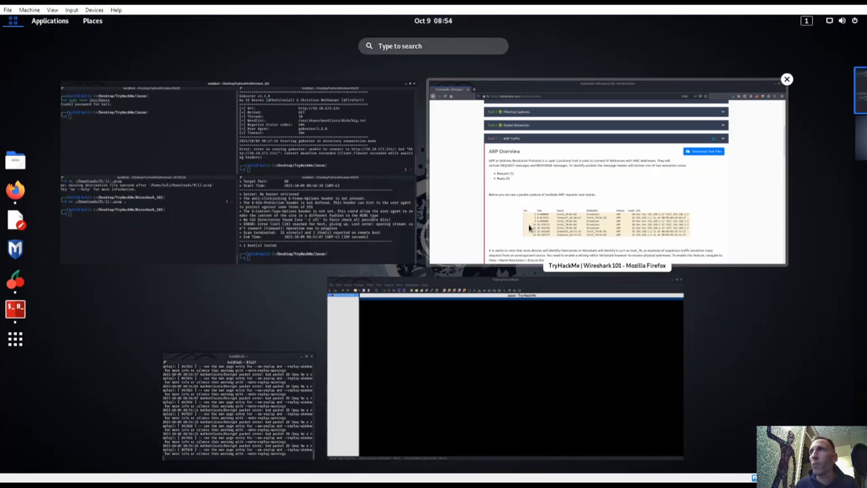
left_click(656, 216)
left_click(662, 199)
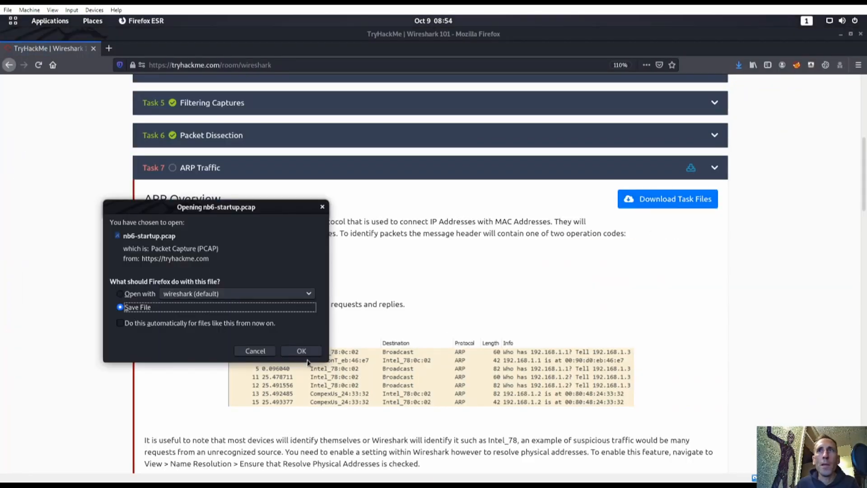
left_click(257, 351)
key("super")
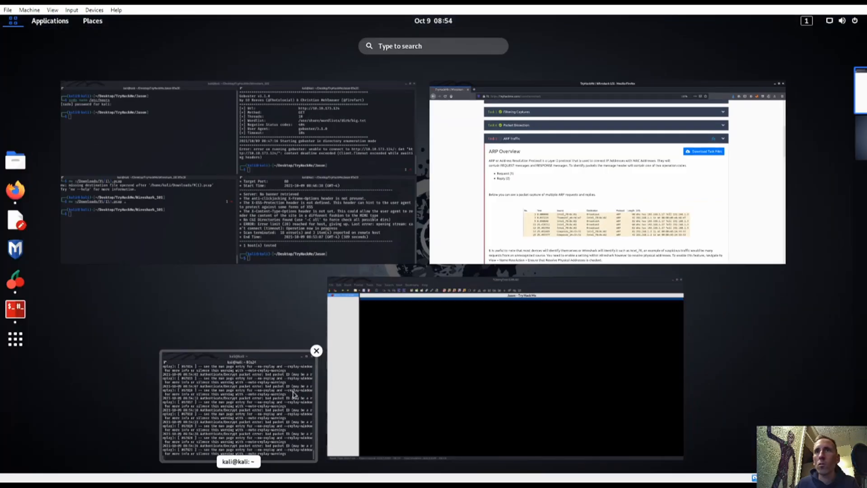
left_click(262, 189)
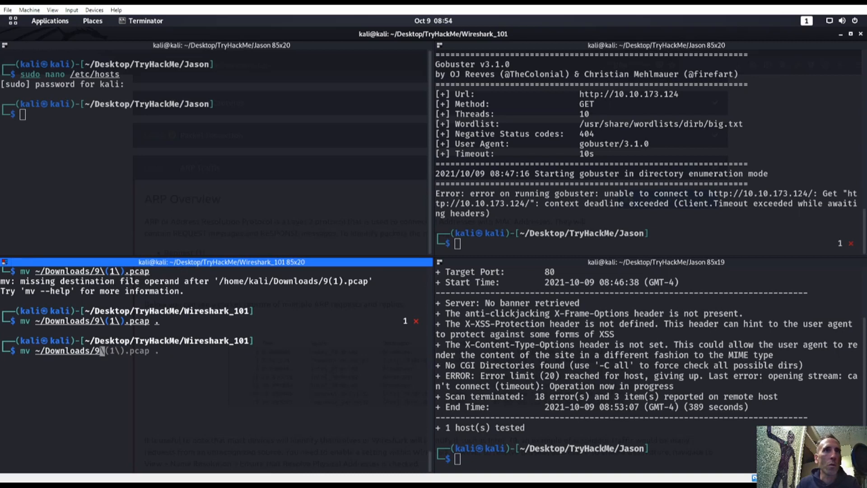
Step: Move ~/Downloads/nb6-startup.pcap into the current Wireshark_101 folder with mv
key("BackSpace")
key("Tab")
key("Tab")
key("Tab")
key("Tab")
key("Tab")
key("Tab")
key("Tab")
key("Tab")
key("Tab")
key("Tab")
key("Tab")
key("Tab")
key("Tab")
key("Tab")
key("Tab")
key("Tab")
key("Tab")
key("Tab")
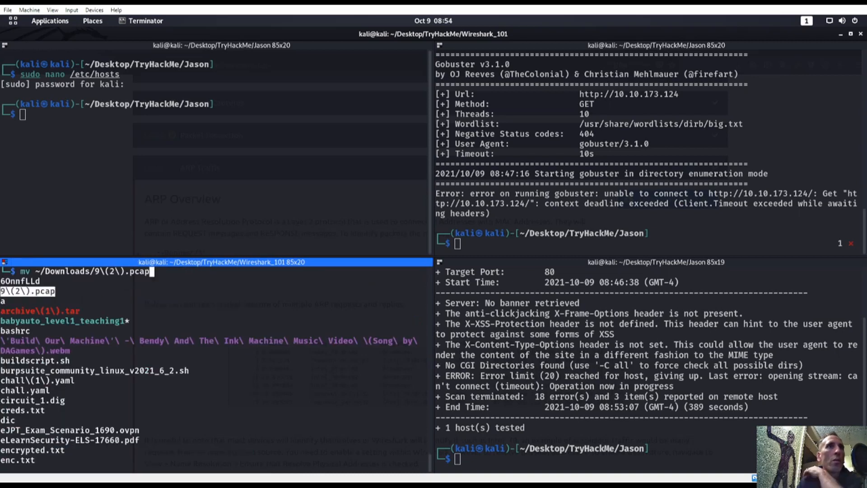
key("Tab")
key("Tab")
key("Tab")
key("Tab")
key("Tab")
key("Tab")
key("Tab")
key("Tab")
key("Tab")
key("Tab")
key("Tab")
key("Tab")
key("Tab")
key("Tab")
key("Tab")
key("Tab")
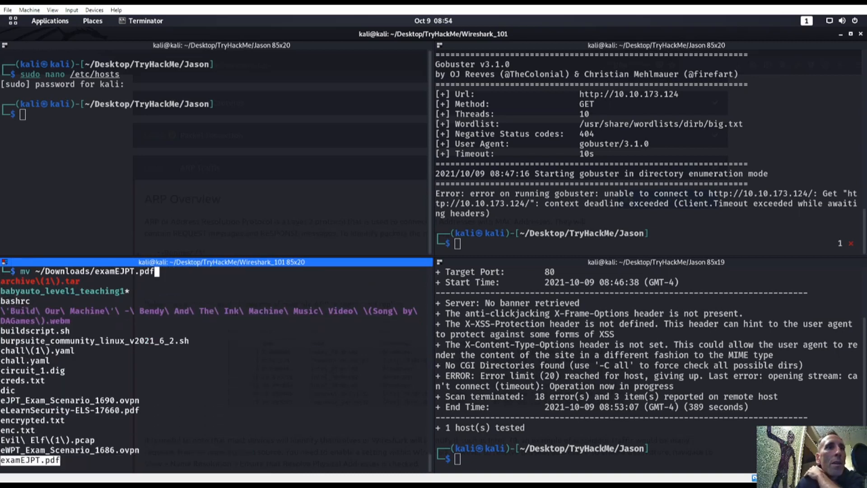
key("Up")
key("Up")
key("Up")
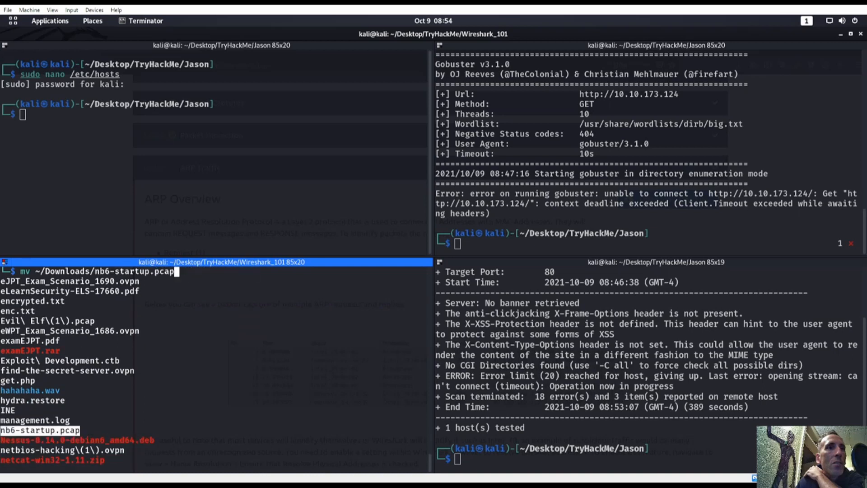
key("Return")
key("Return")
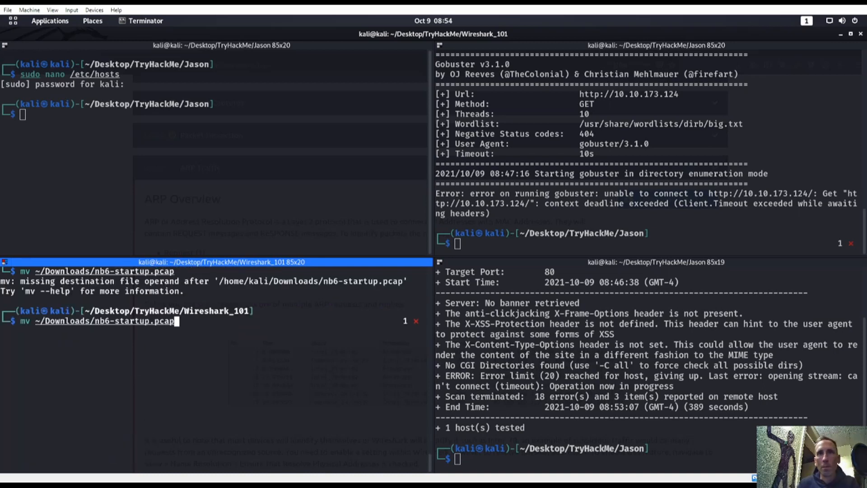
type(".")
key("Return")
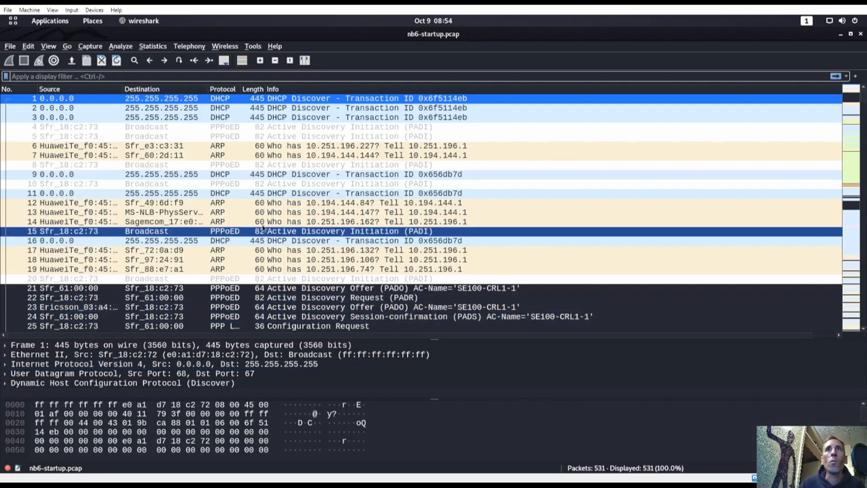
Step: Widen the Protocol column and scroll through nb6-startup.pcap's 531 packets
scroll(264, 228, "down", 8)
scroll(265, 231, "up", 5)
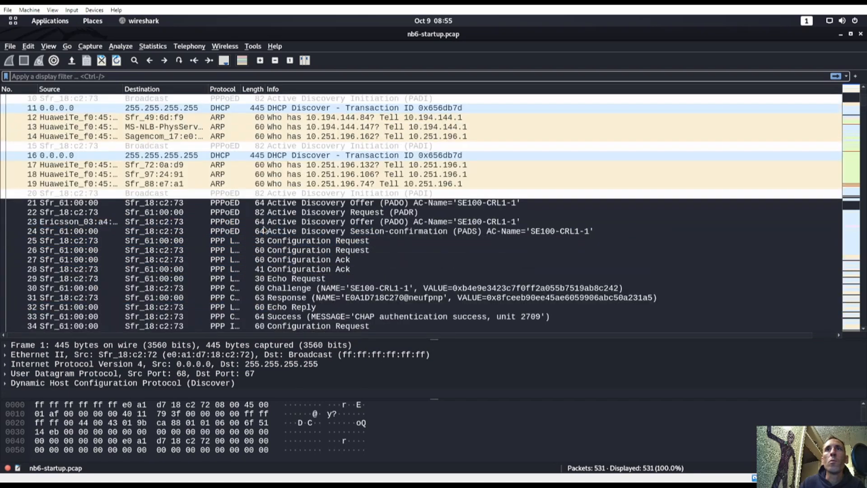
scroll(265, 231, "up", 3)
left_click_drag(243, 86, 368, 86)
scroll(261, 180, "down", 18)
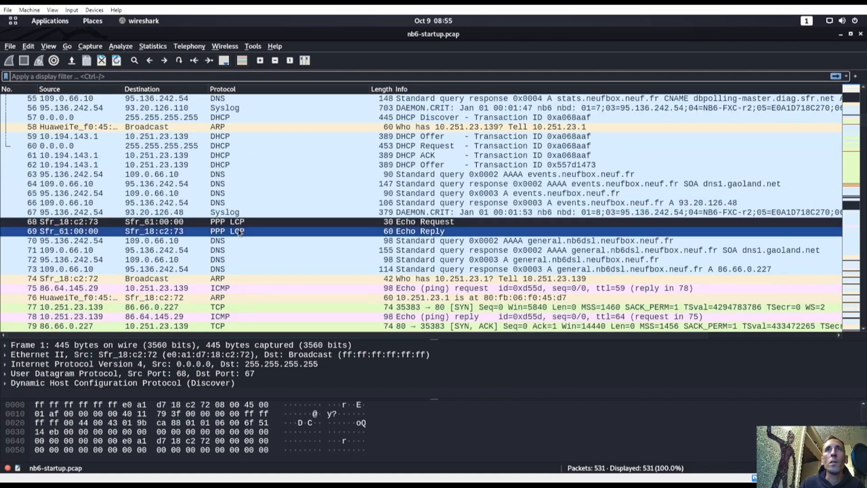
scroll(243, 219, "down", 7)
scroll(245, 226, "down", 4)
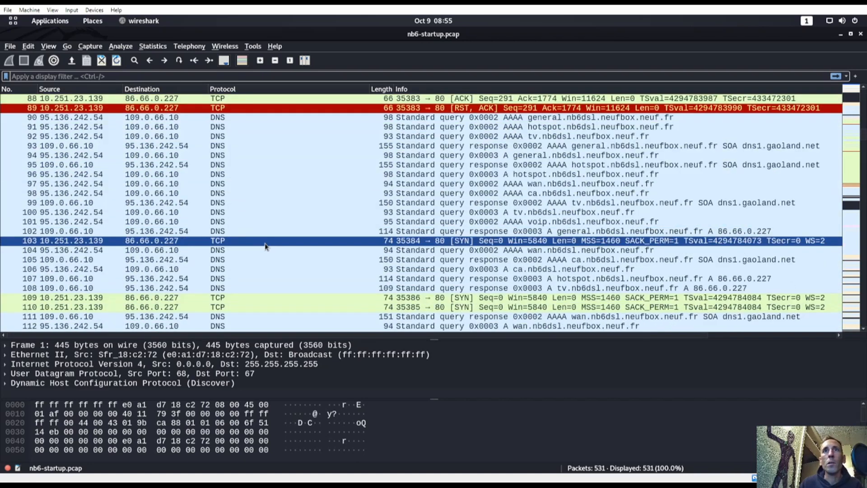
key("super")
Step: Scroll the TryHackMe page to the Practical ARP Packet Analysis questions, then go back to Wireshark
left_click(506, 224)
scroll(262, 368, "down", 18)
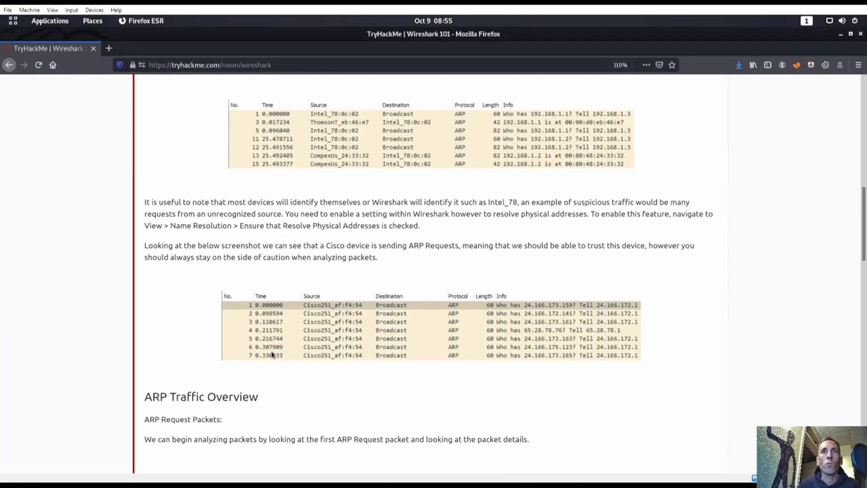
scroll(279, 310, "up", 7)
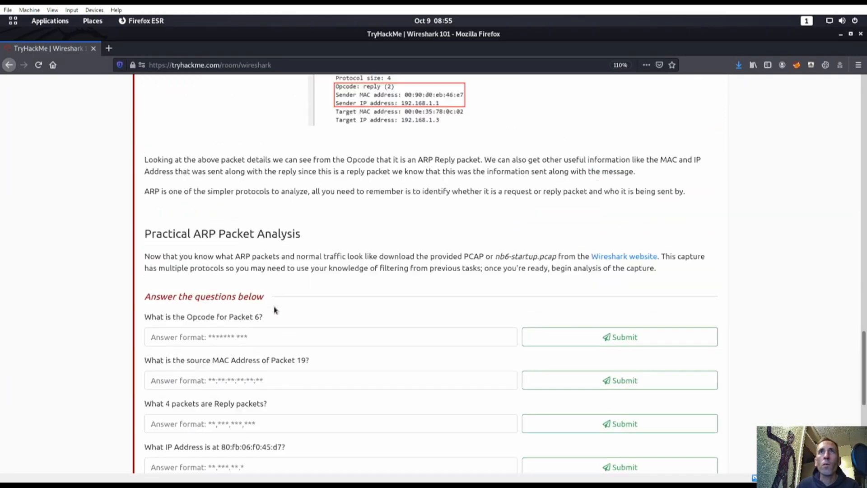
scroll(157, 274, "down", 2)
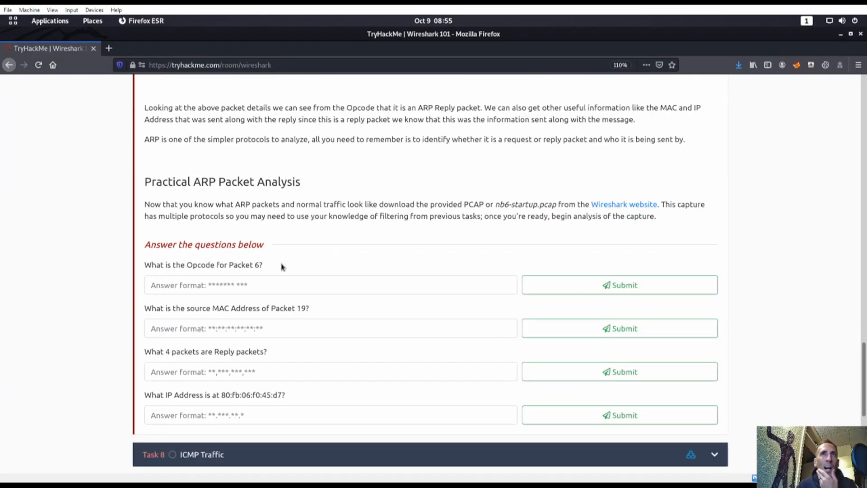
key("super")
left_click(499, 189)
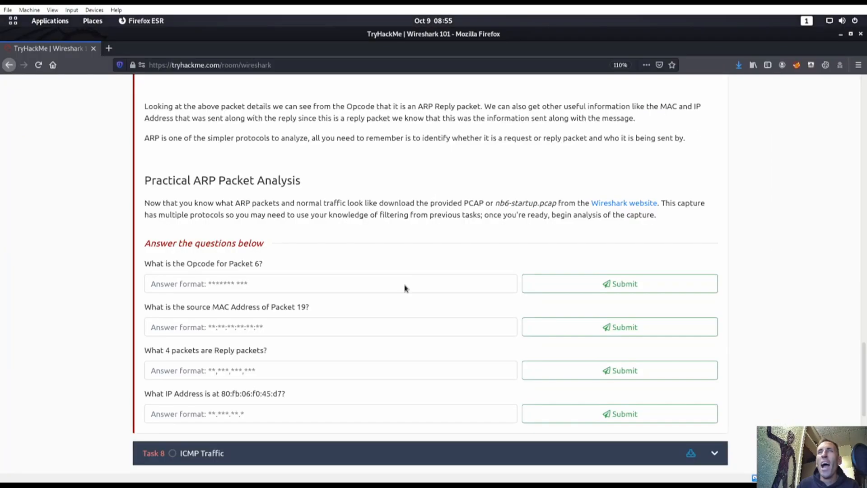
key("super")
left_click(517, 317)
scroll(224, 259, "up", 19)
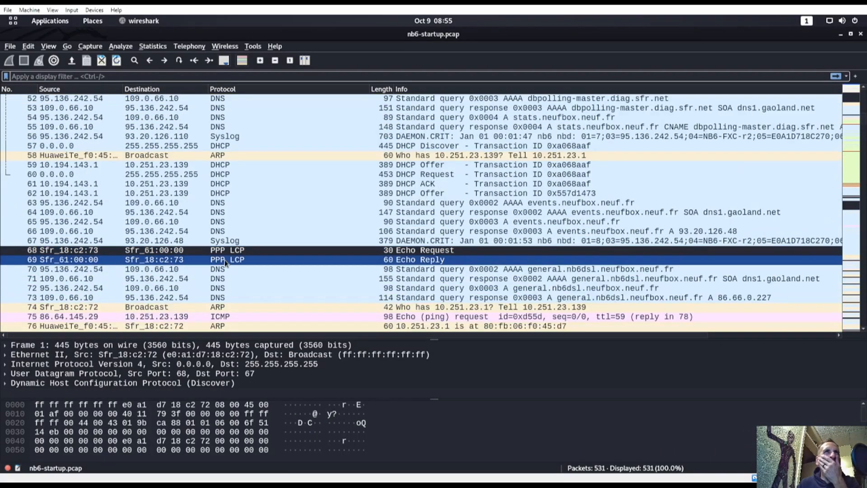
Step: Select packet 6, widen the Source column and expand its Frame 6 details
left_click(220, 260)
scroll(221, 260, "up", 10)
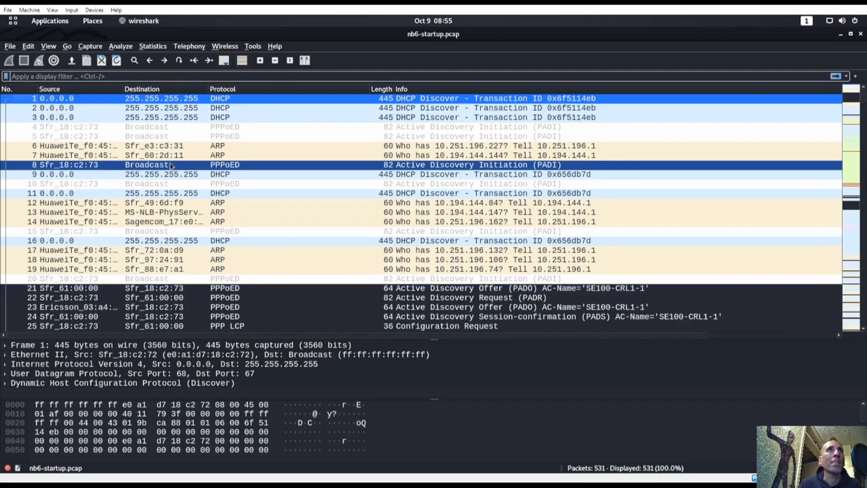
left_click(89, 146)
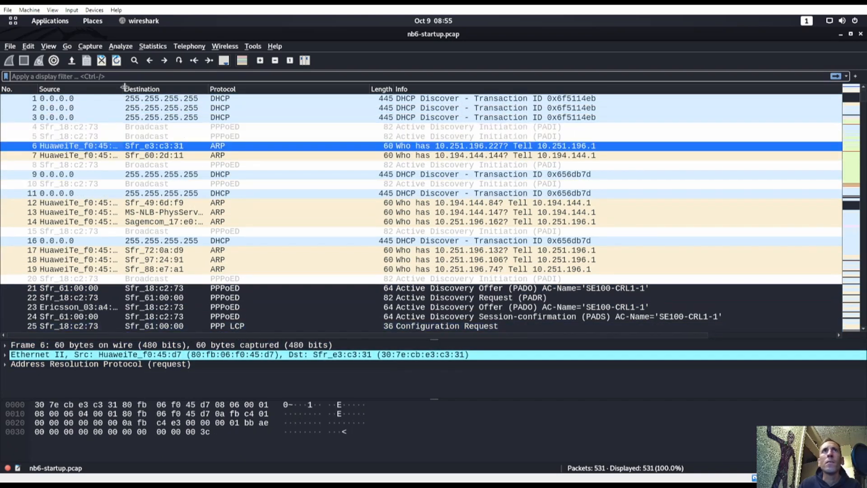
left_click_drag(123, 89, 195, 90)
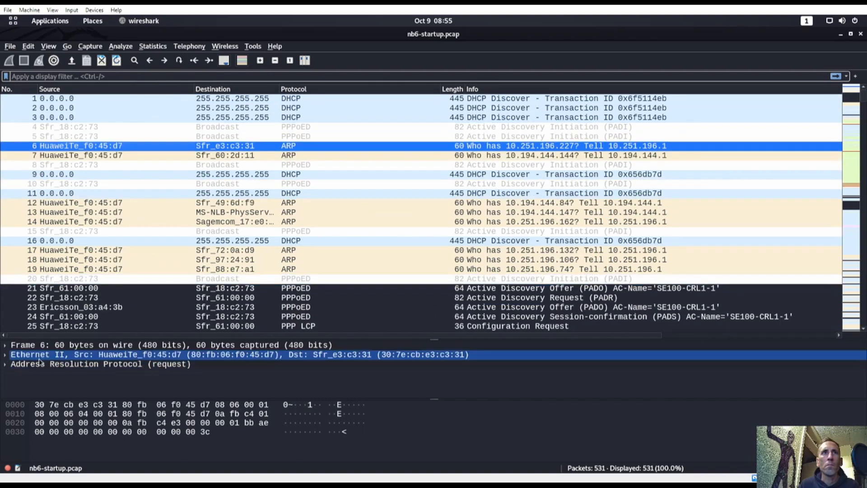
left_click(5, 345)
left_click(124, 356)
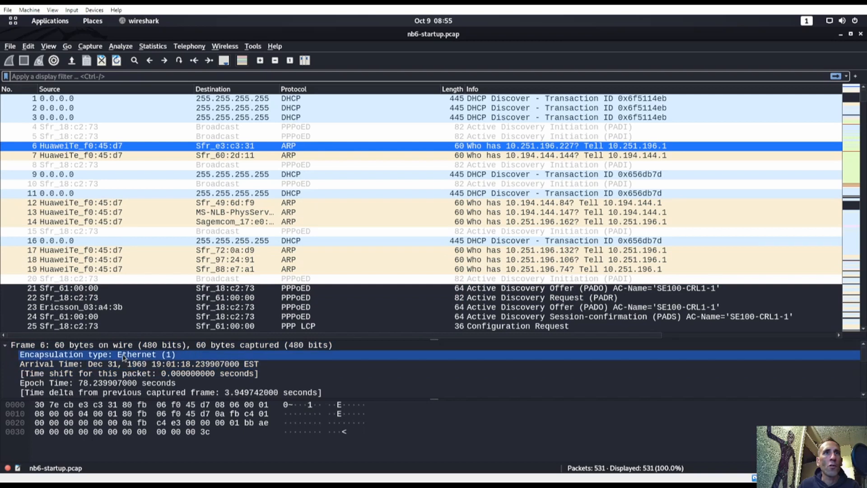
key("Down")
key("Down")
key("Down")
key("Down")
key("Down")
key("Down")
key("Down")
key("Down")
key("Down")
key("Down")
key("Down")
key("Down")
key("Down")
key("Down")
key("Down")
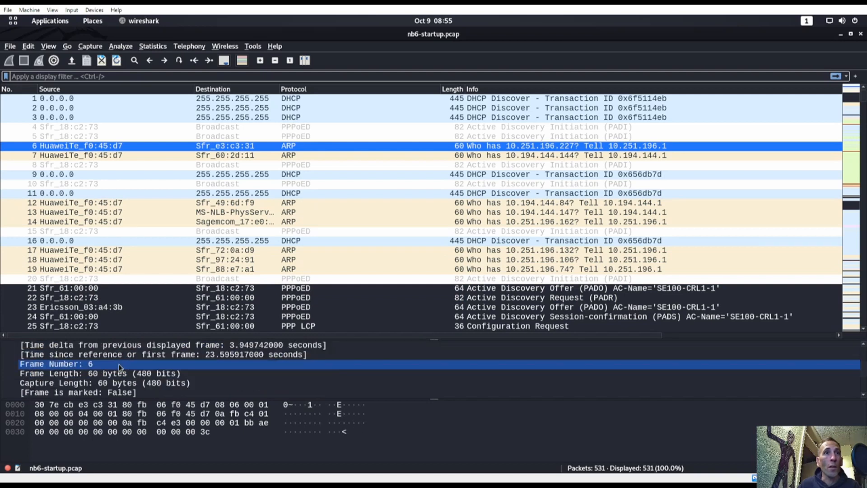
key("super")
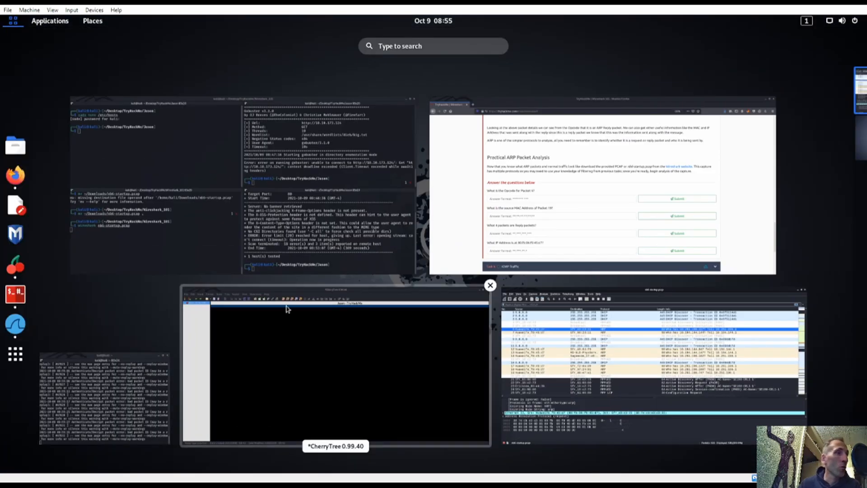
left_click(451, 108)
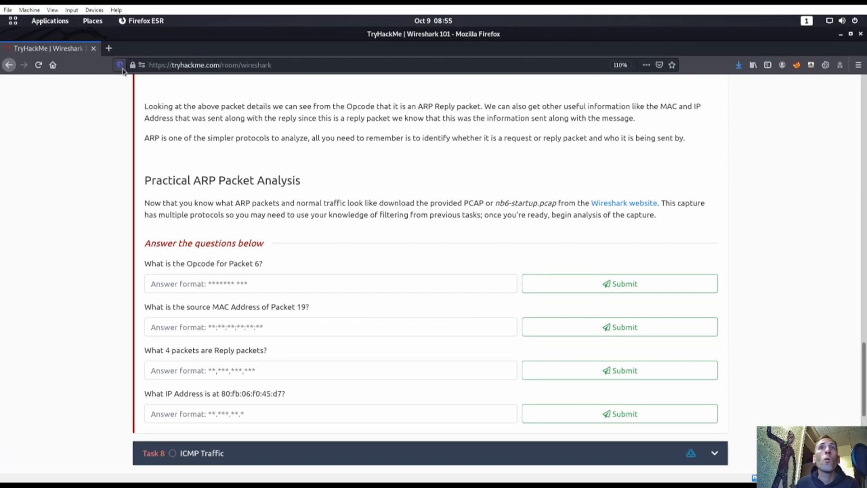
Step: Search 'opcode wireshark' and read the Stack Overflow answer on filtering by OpCode
left_click(109, 48)
type("opcode wireshark")
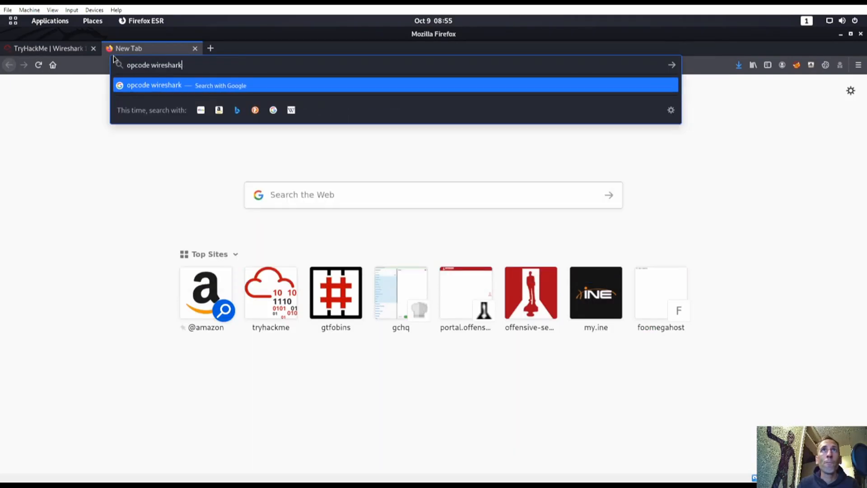
key("Return")
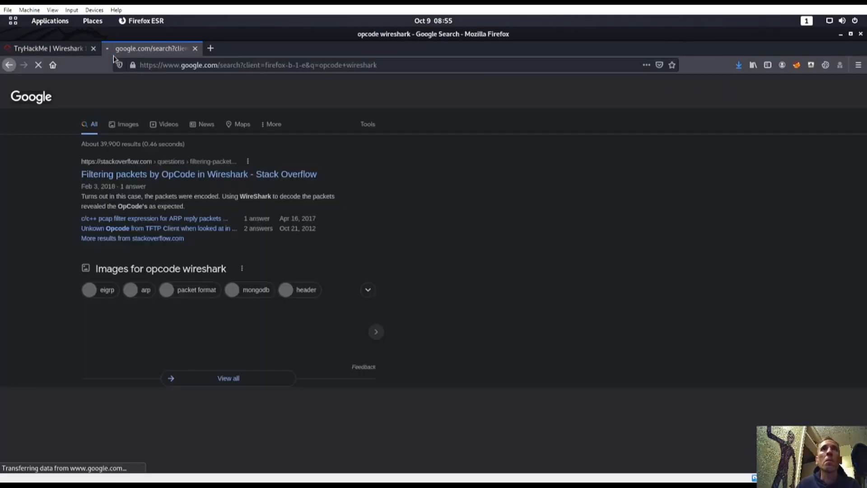
left_click(200, 175)
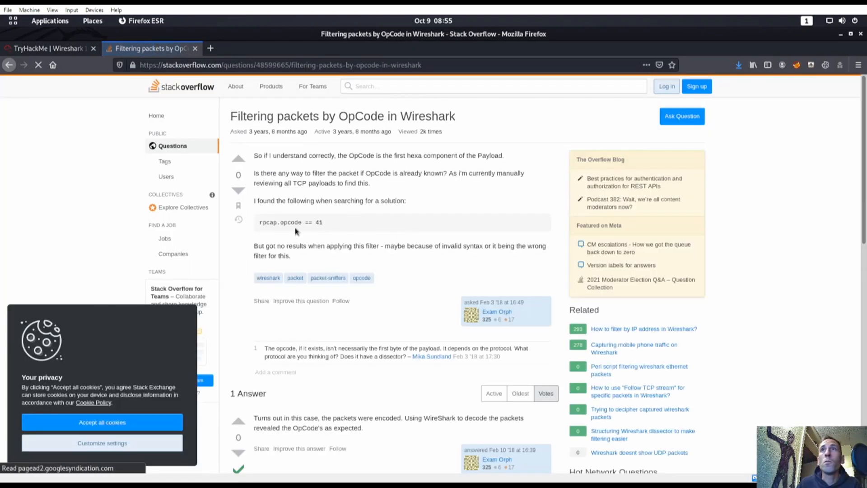
left_click_drag(265, 170, 422, 186)
left_click(365, 149)
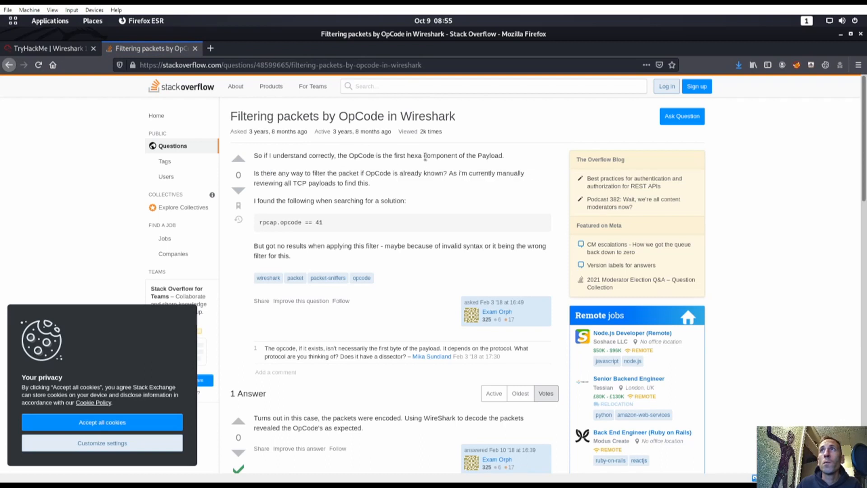
scroll(379, 243, "down", 5)
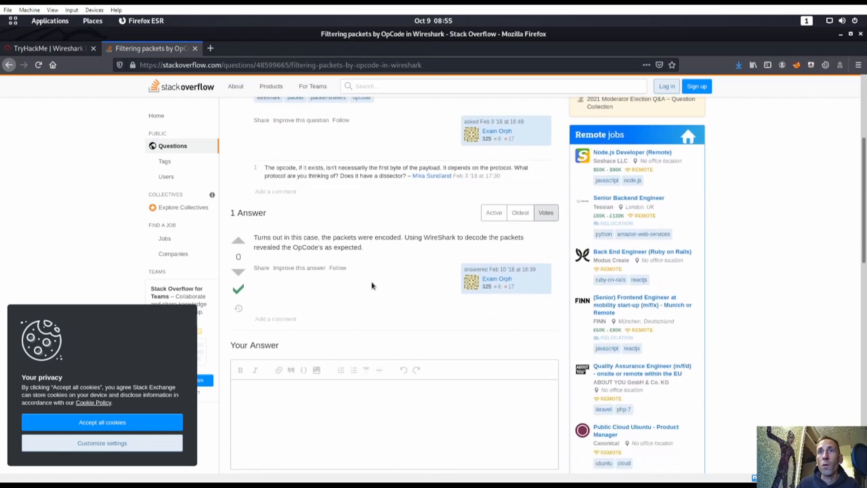
Step: Browse the 'opcode wireshark' image results and preview the Demystifying EIGRP opcode image
key("alt+Left")
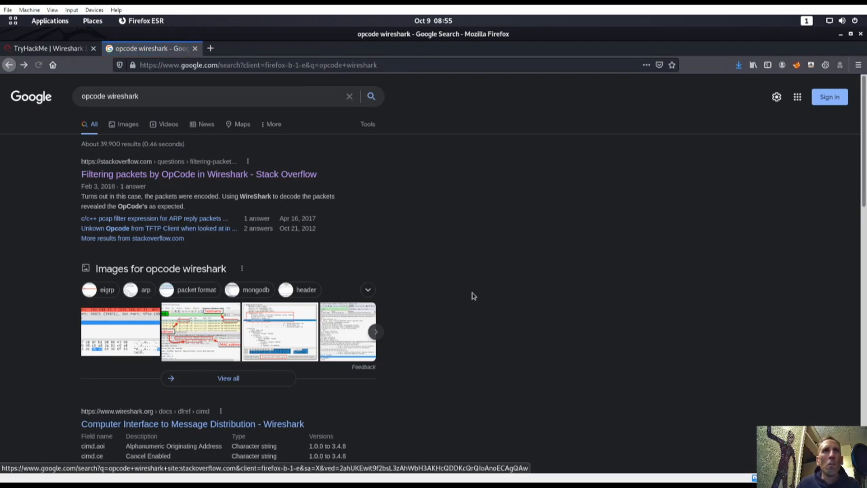
scroll(395, 251, "down", 3)
scroll(354, 280, "down", 1)
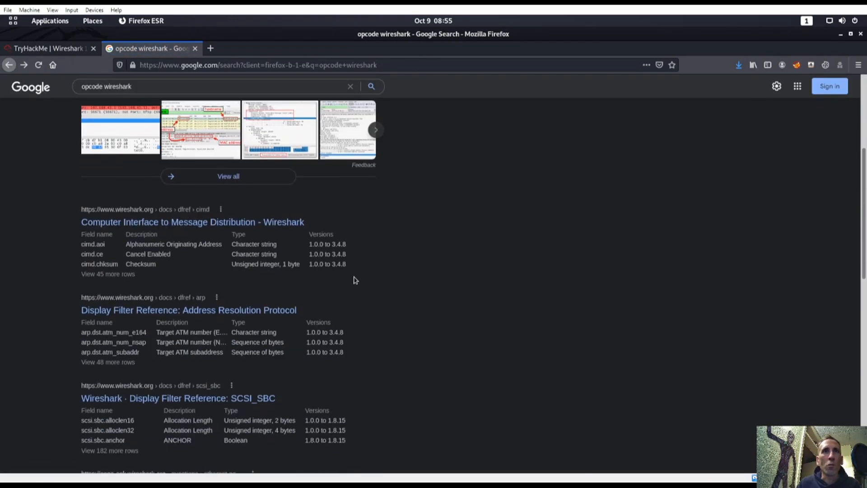
scroll(349, 288, "down", 5)
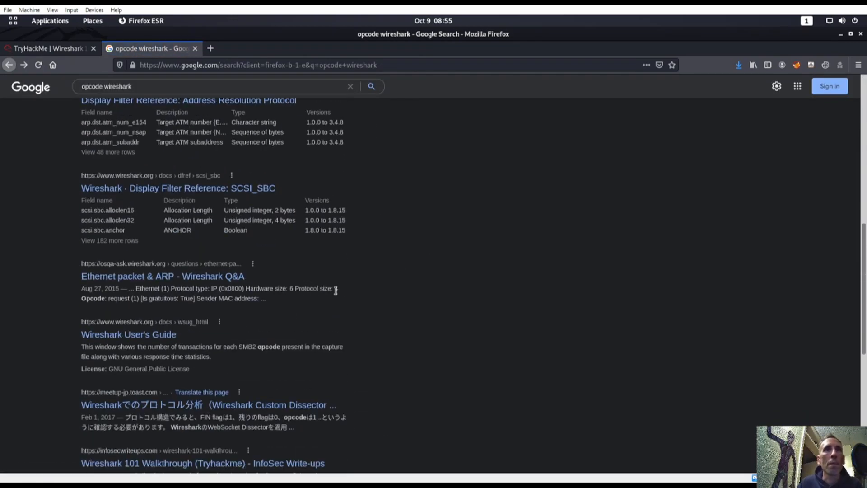
scroll(371, 315, "up", 10)
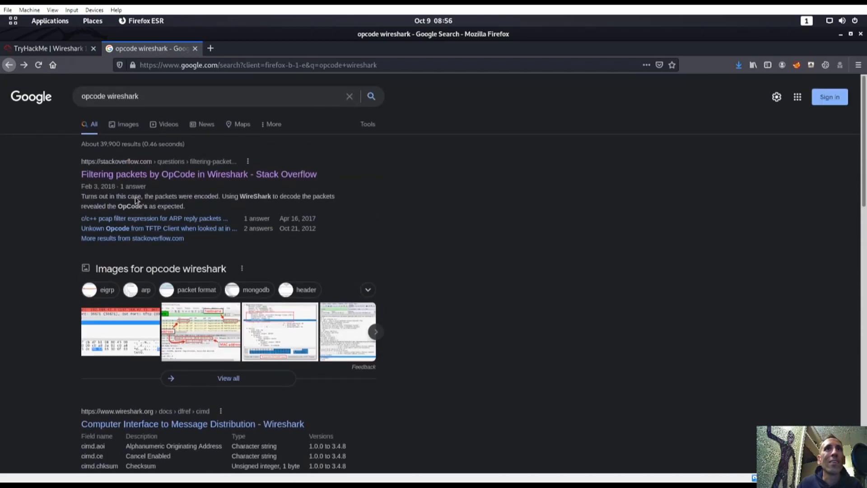
scroll(414, 244, "down", 3)
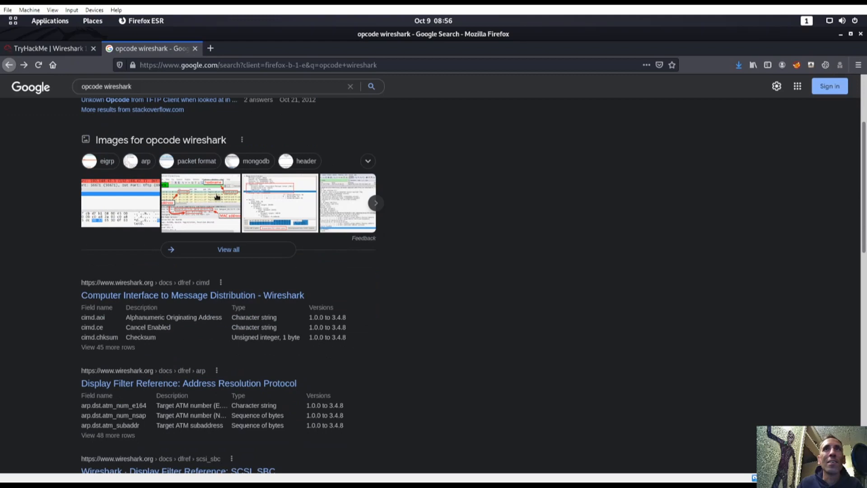
left_click(217, 196)
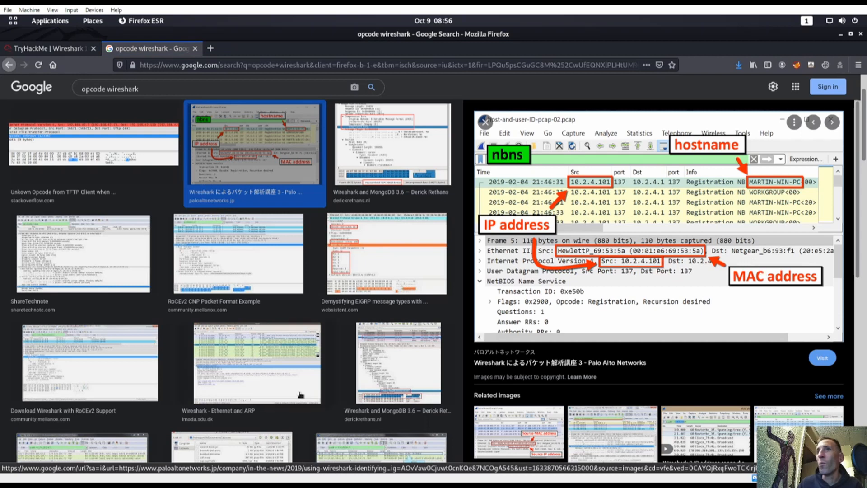
left_click(395, 252)
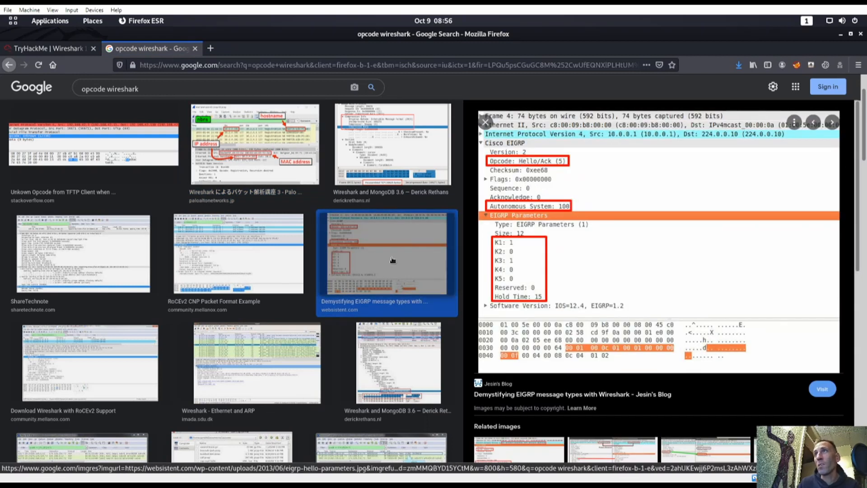
Step: Return from Google Images to the TryHackMe room page
key("super")
left_click(519, 178)
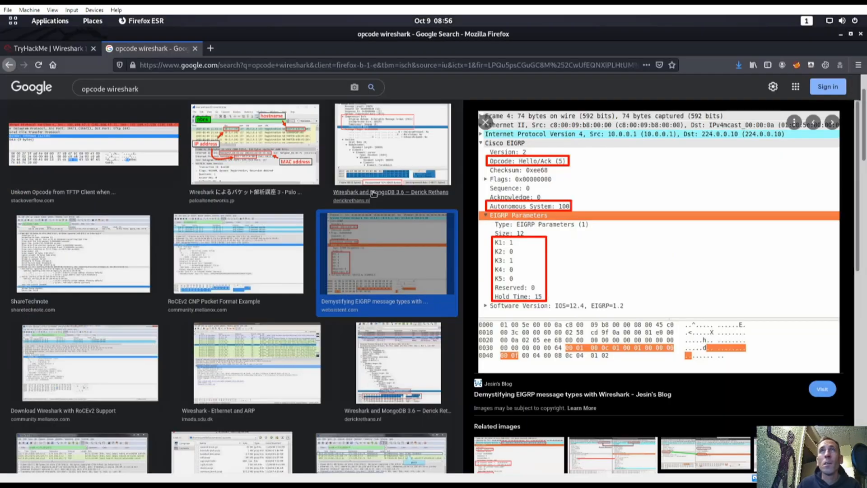
left_click(45, 49)
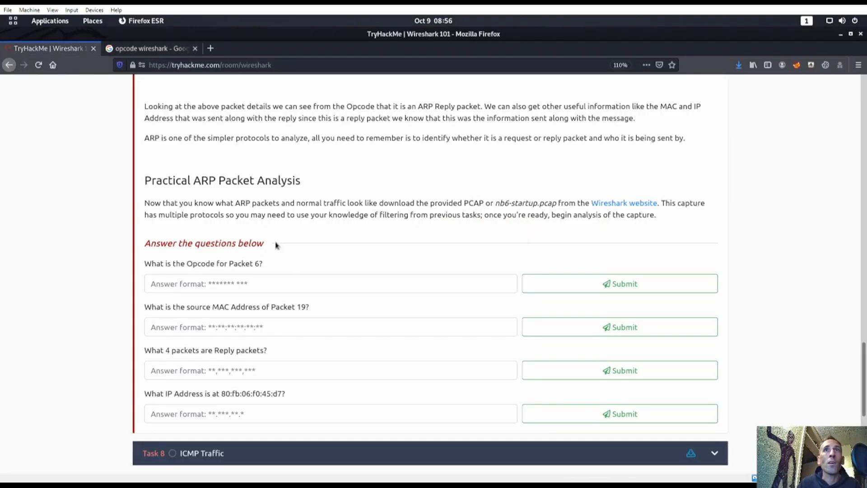
key("super")
Step: Expand packet 6's Ethernet II source and trailer expert note, and enlarge the details pane
left_click(583, 362)
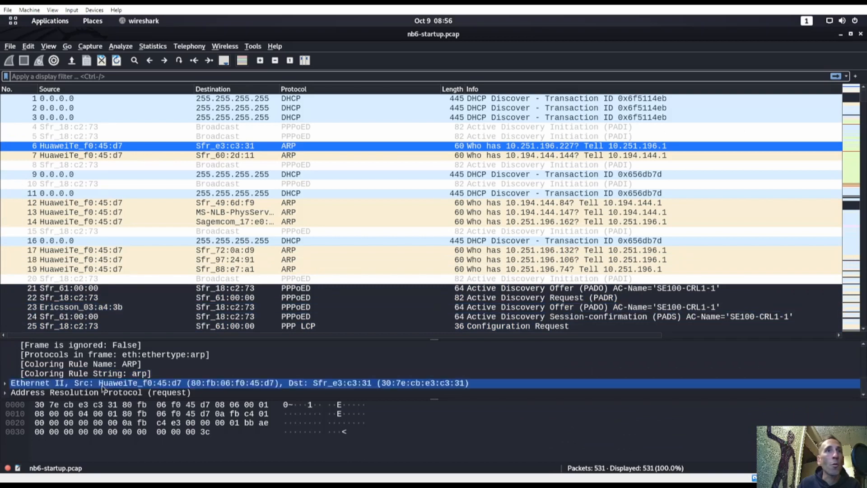
left_click(4, 383)
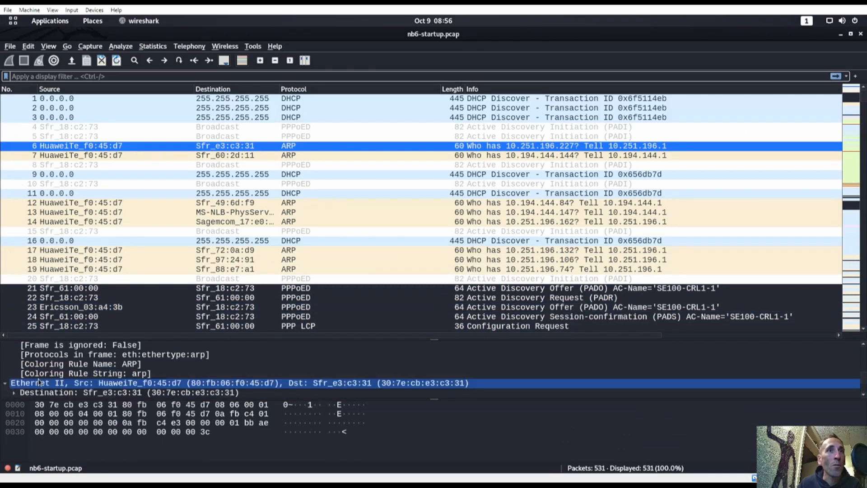
left_click(39, 382)
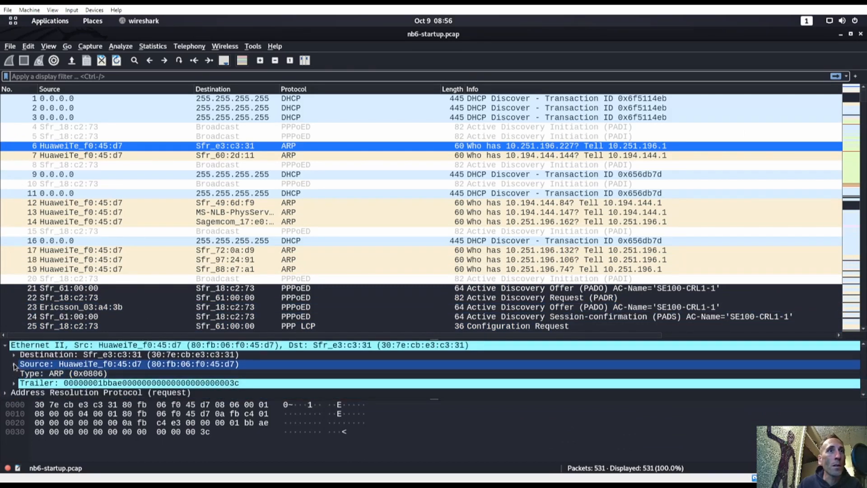
left_click(13, 364)
scroll(14, 375, "down", 1)
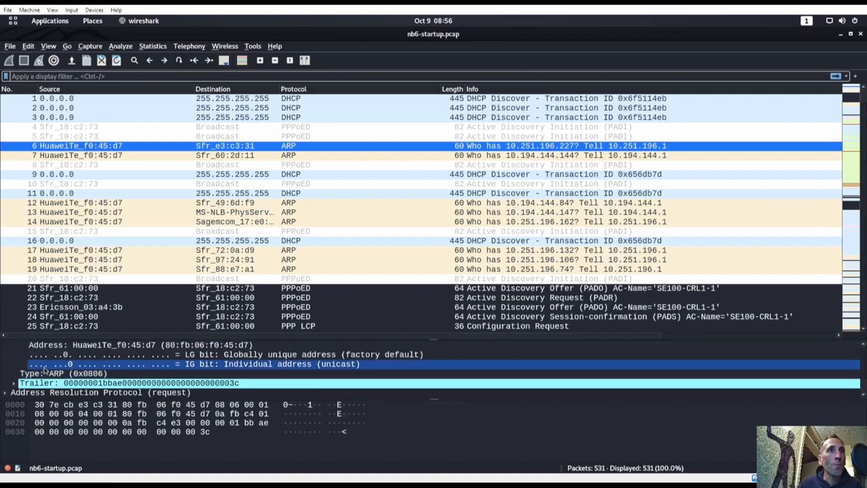
left_click(14, 383)
scroll(13, 384, "down", 1)
left_click(46, 383)
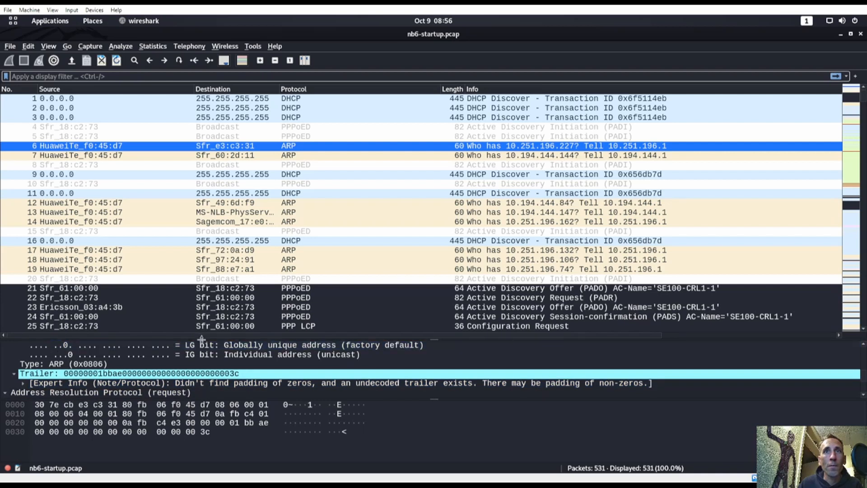
left_click_drag(201, 338, 202, 210)
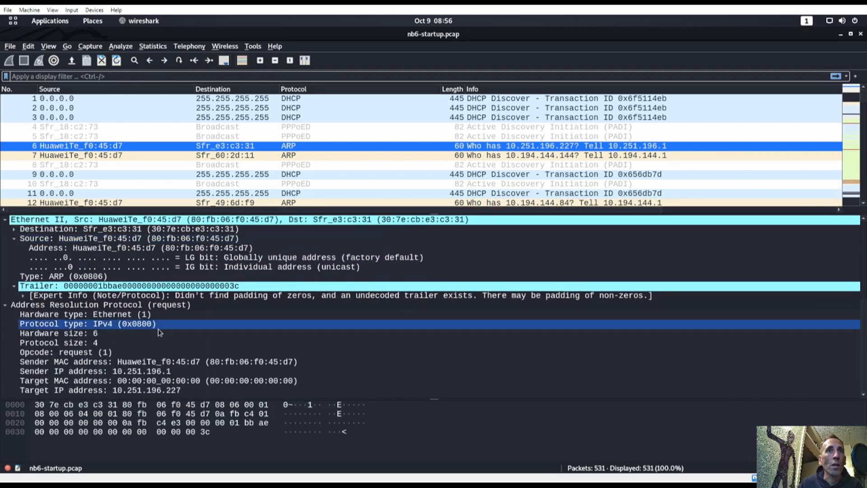
Step: Read packet 6's Opcode request (1) and sender IP, and compare with the TryHackMe Opcode question
left_click(95, 352)
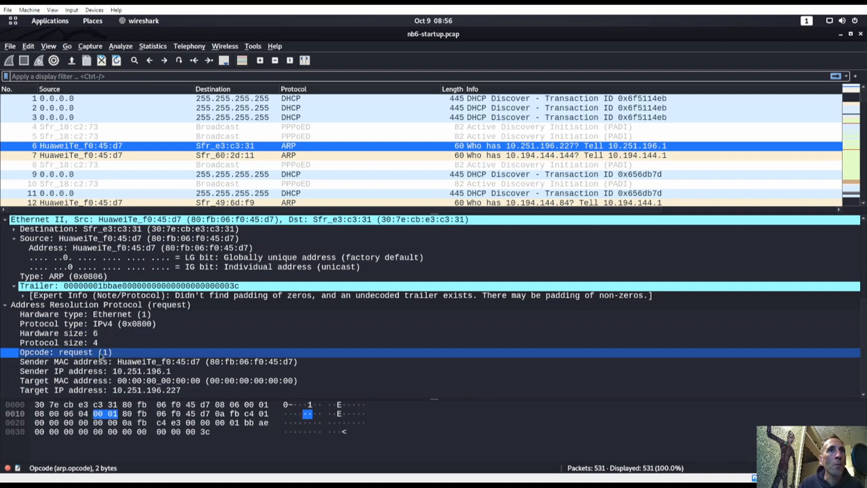
left_click(149, 371)
key("super")
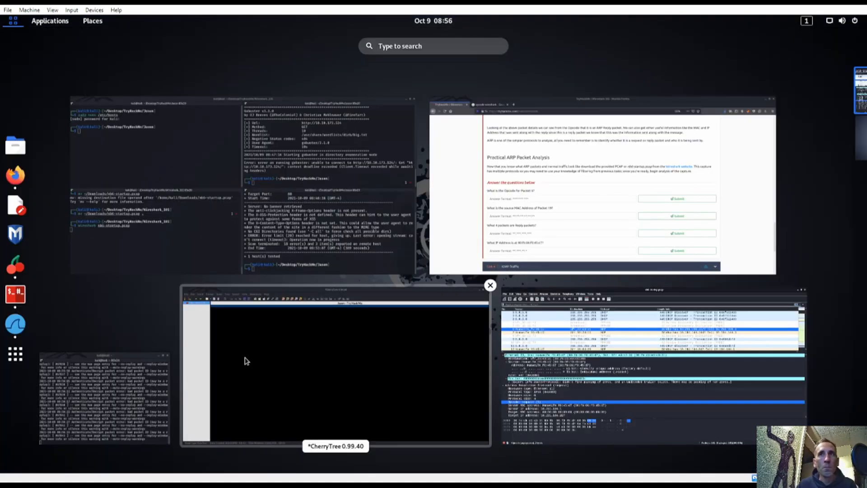
left_click(508, 203)
left_click(261, 290)
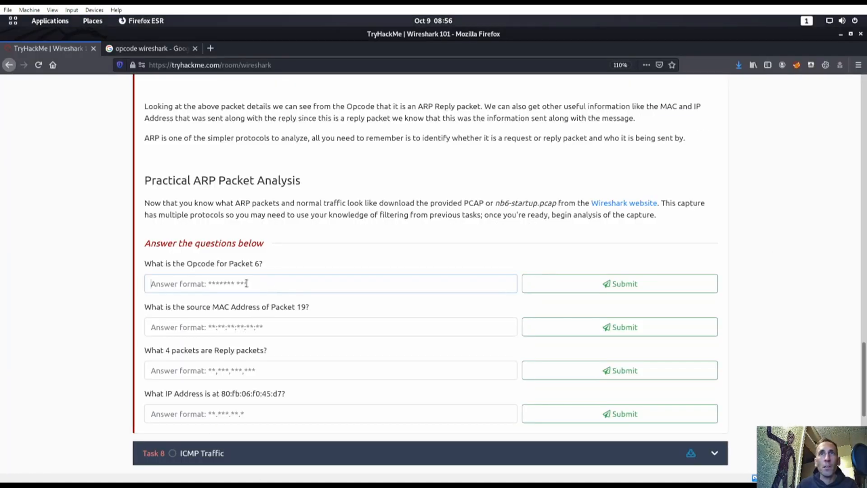
key("super")
left_click(474, 235)
key("super")
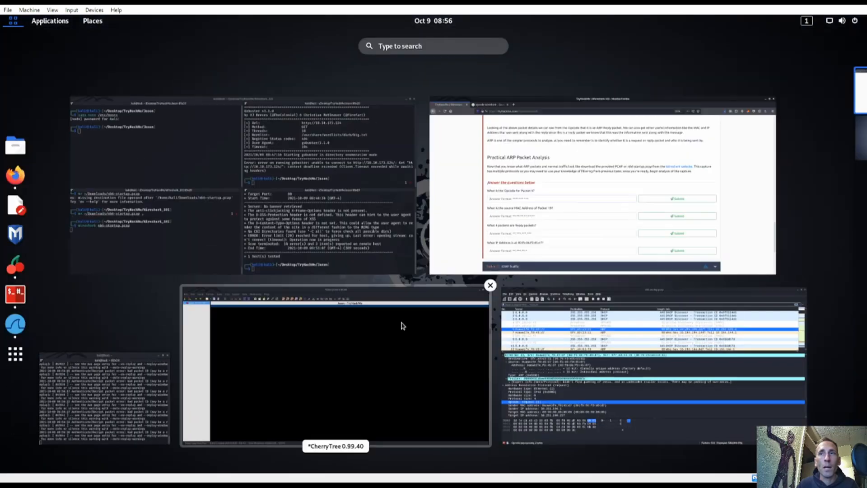
left_click(487, 332)
Step: Inspect packet 6's Opcode field actions, expert info note and Ethernet destination details
left_click(74, 355)
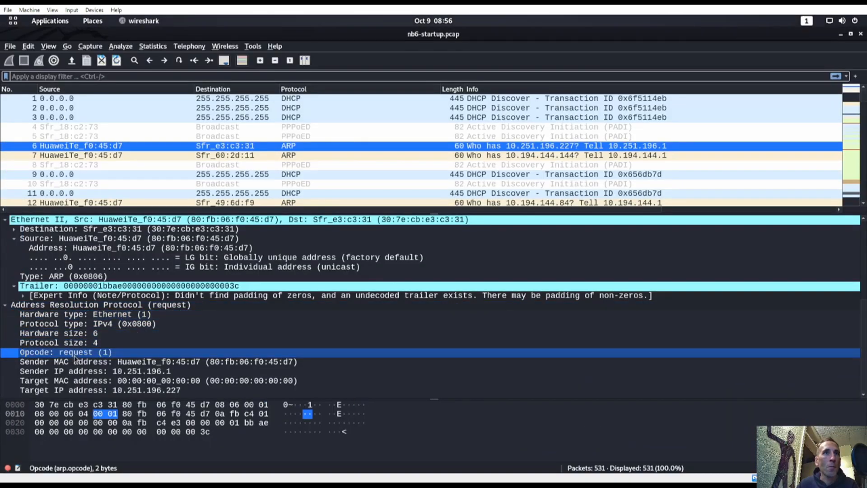
right_click(74, 356)
mouse_move(130, 239)
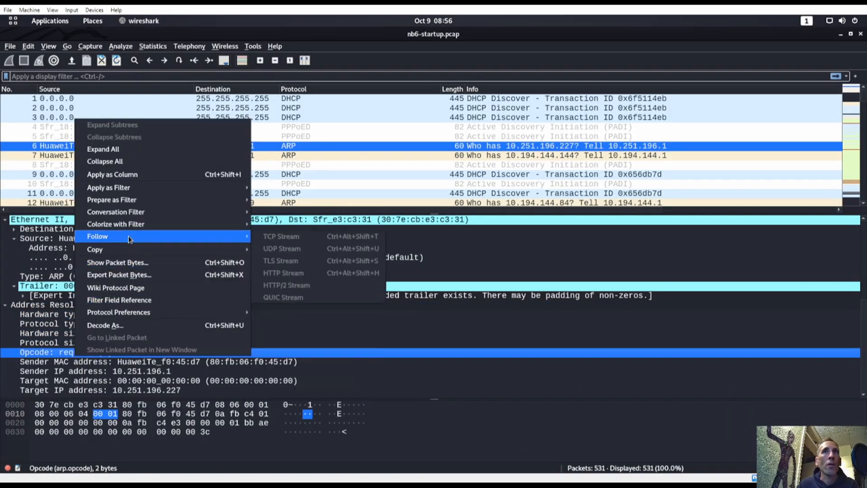
left_click(322, 348)
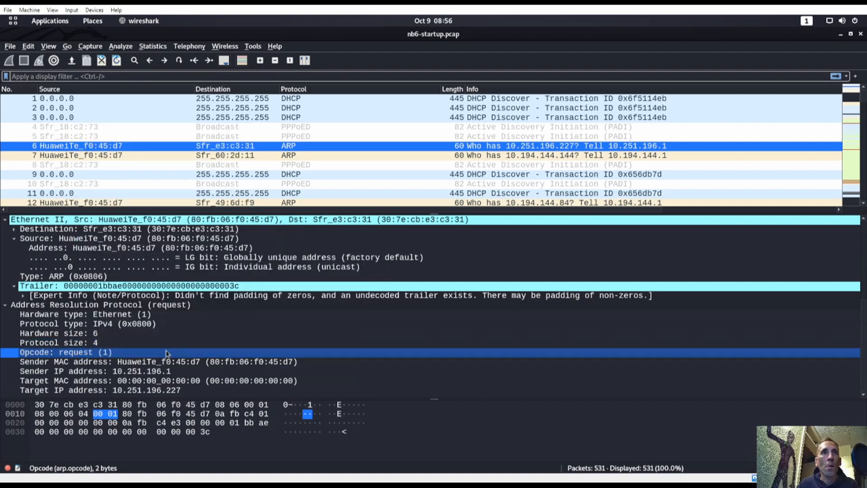
scroll(130, 368, "up", 2)
scroll(129, 369, "down", 2)
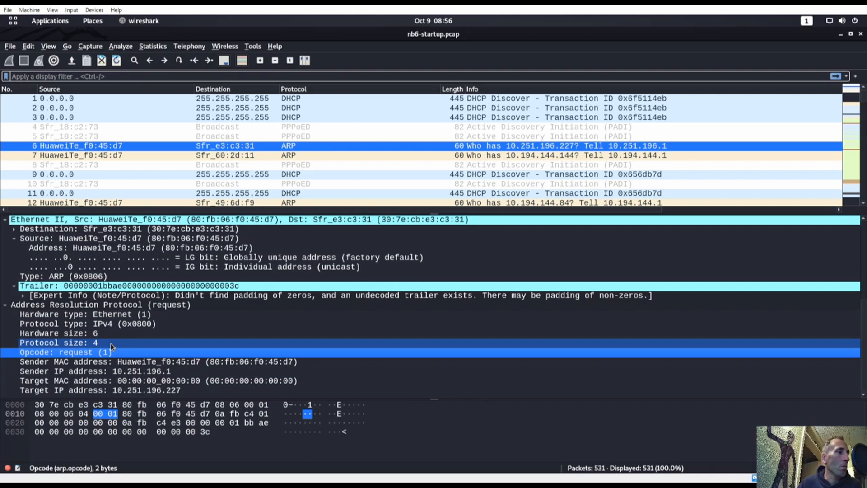
left_click(22, 296)
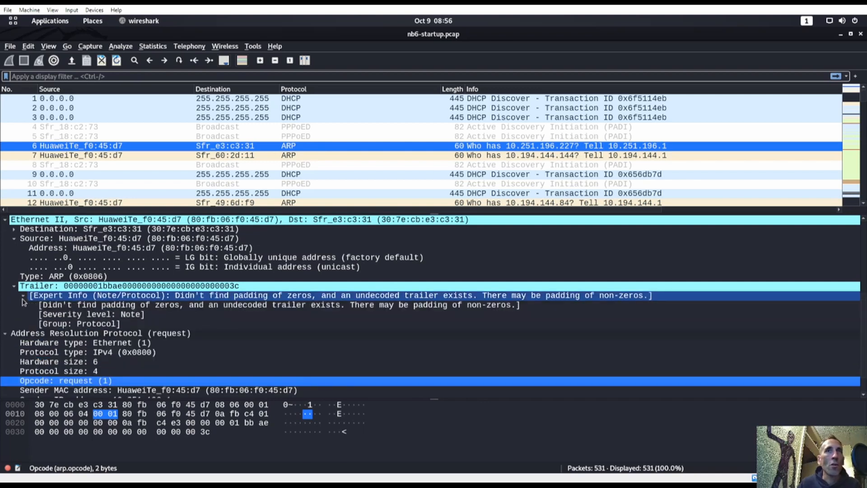
left_click(22, 298)
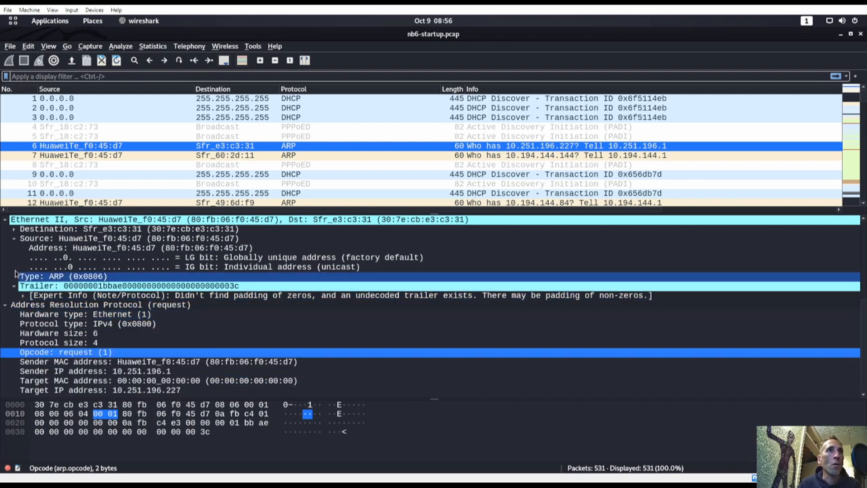
left_click(14, 230)
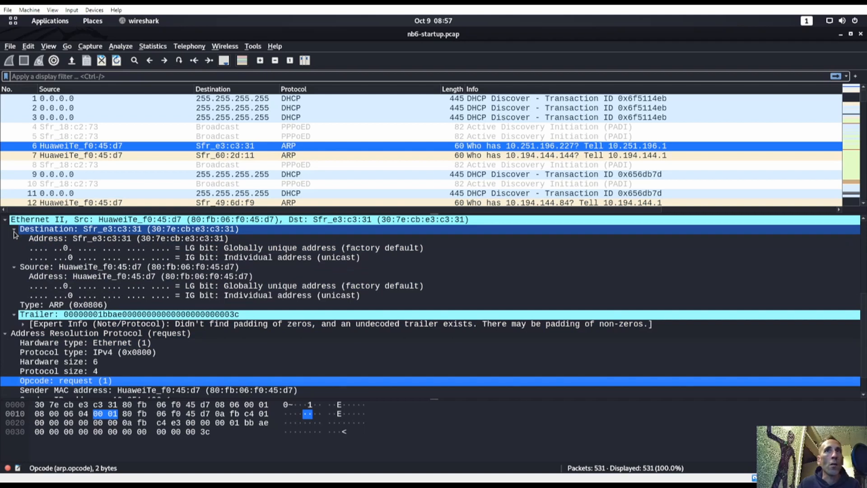
left_click(14, 230)
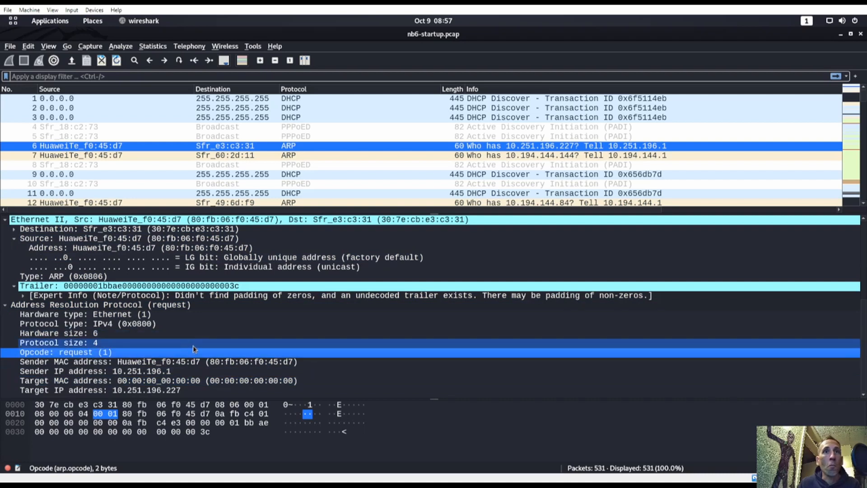
Step: Check the TryHackMe ARP questions and come back to the capture
key("super")
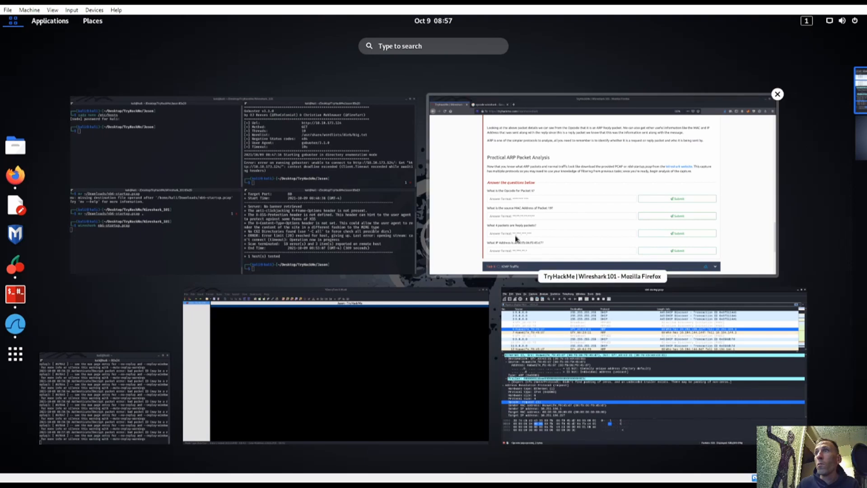
left_click(541, 171)
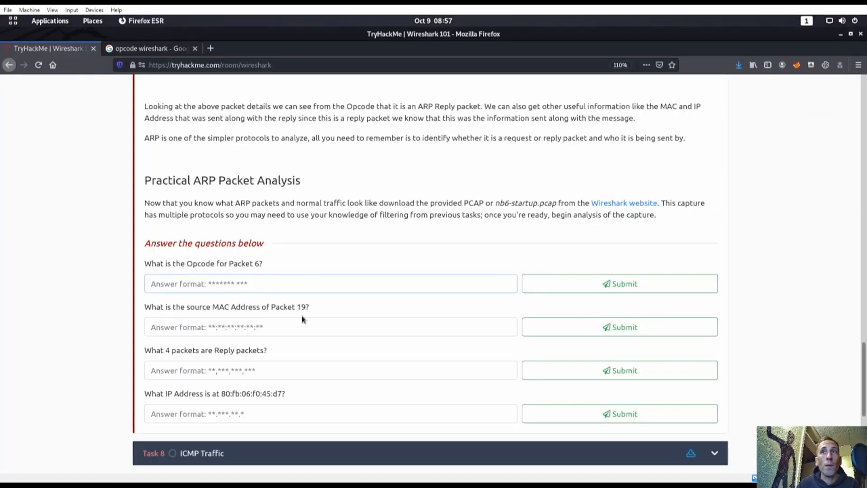
key("super")
left_click(536, 315)
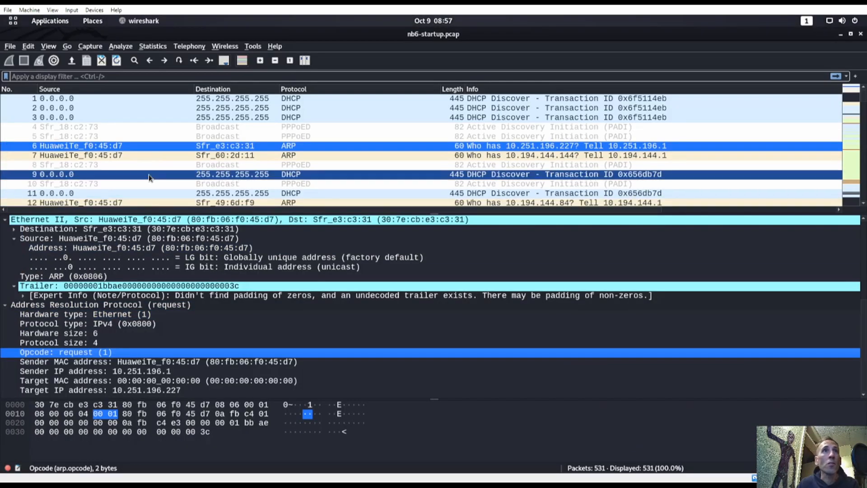
Step: Select packet 19 and scroll to its ARP request sender MAC and IP fields
scroll(83, 181, "down", 3)
left_click(83, 181)
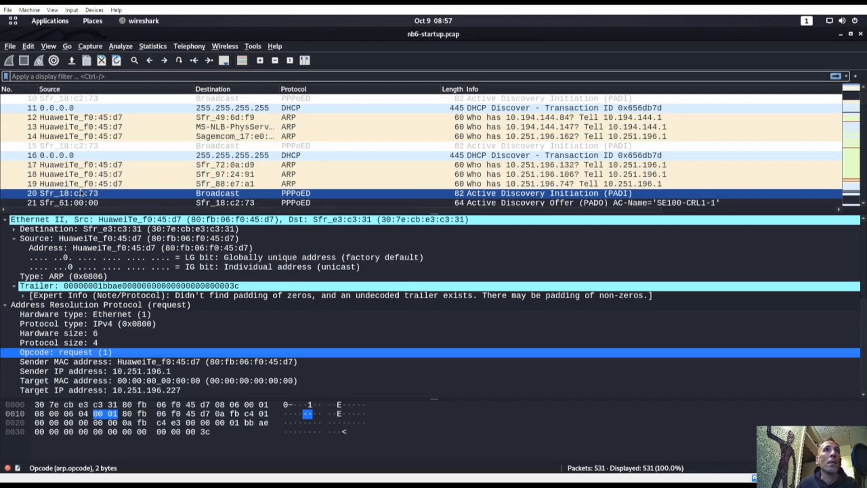
scroll(89, 276, "up", 3)
scroll(89, 276, "up", 3)
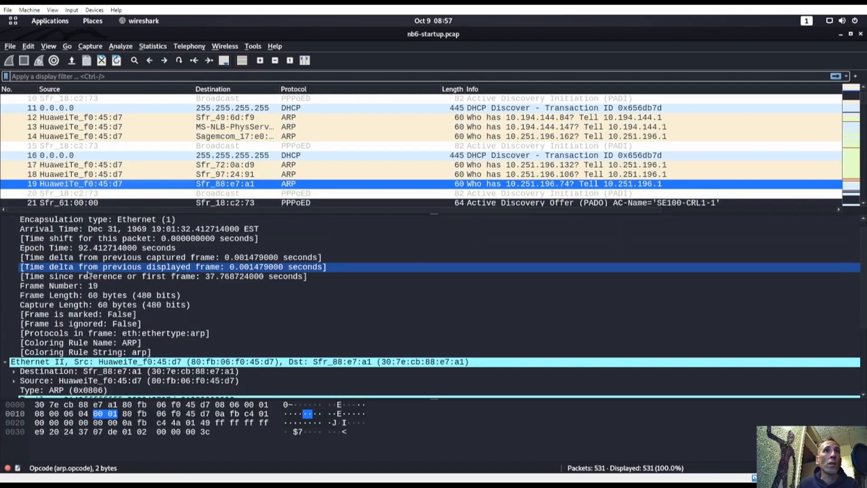
scroll(89, 277, "up", 1)
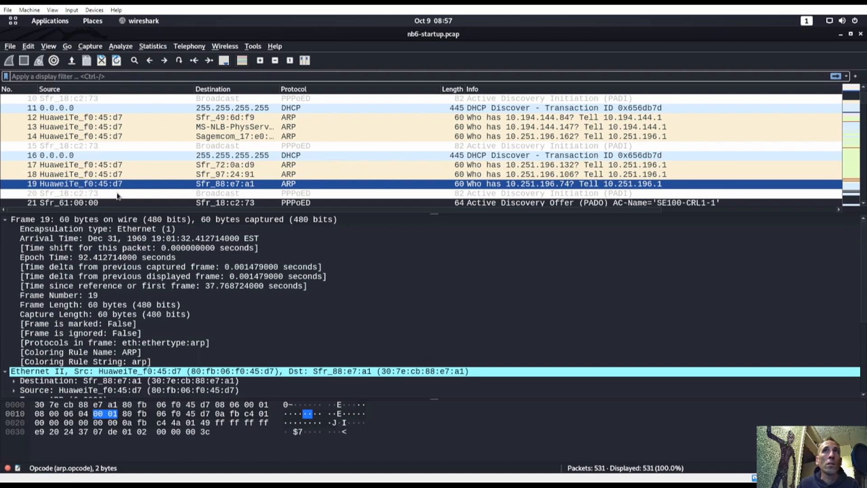
key("super")
left_click(495, 218)
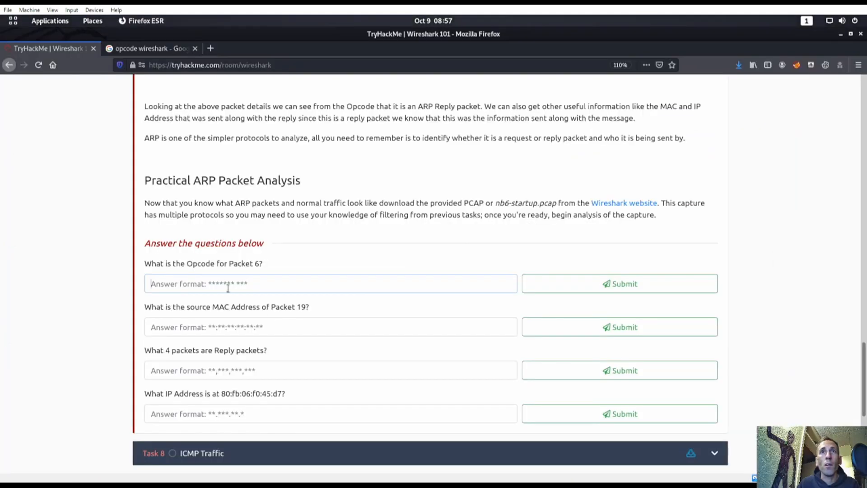
key("super")
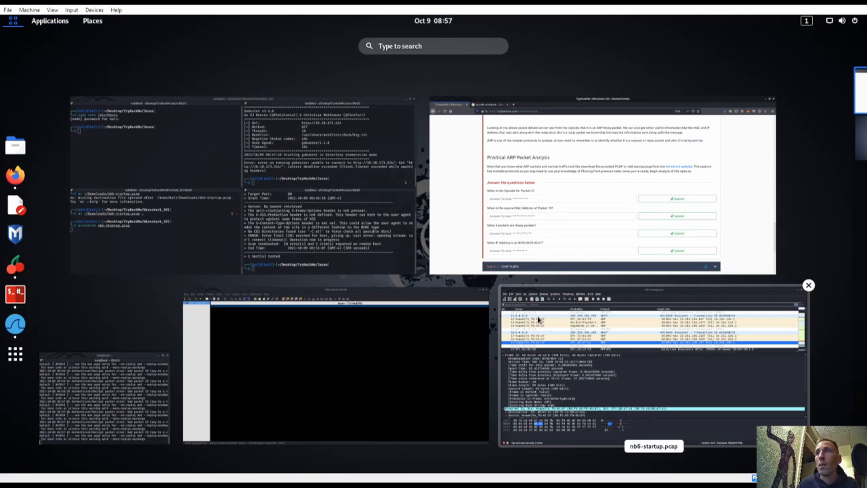
left_click(541, 320)
scroll(135, 295, "down", 3)
scroll(82, 329, "down", 1)
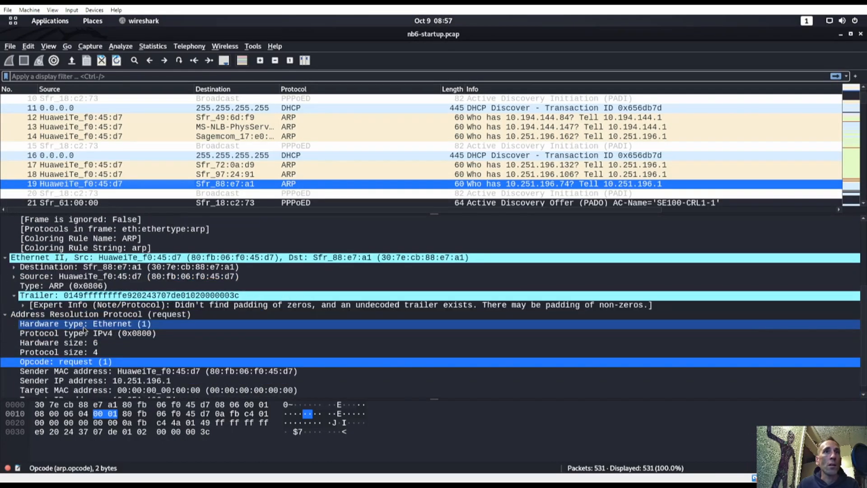
scroll(85, 330, "down", 1)
Step: In packet 19's own window, copy the Ethernet source MAC value via Copy > Value
double_click(93, 184)
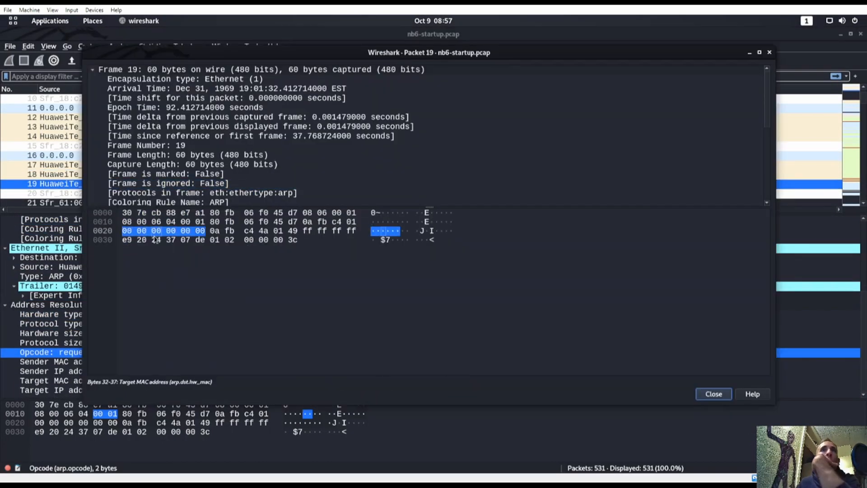
left_click(142, 176)
scroll(145, 185, "down", 6)
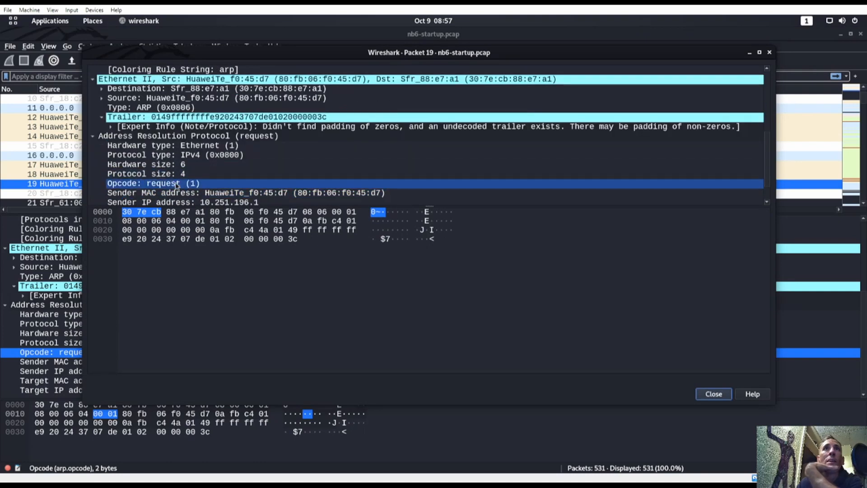
left_click(156, 166)
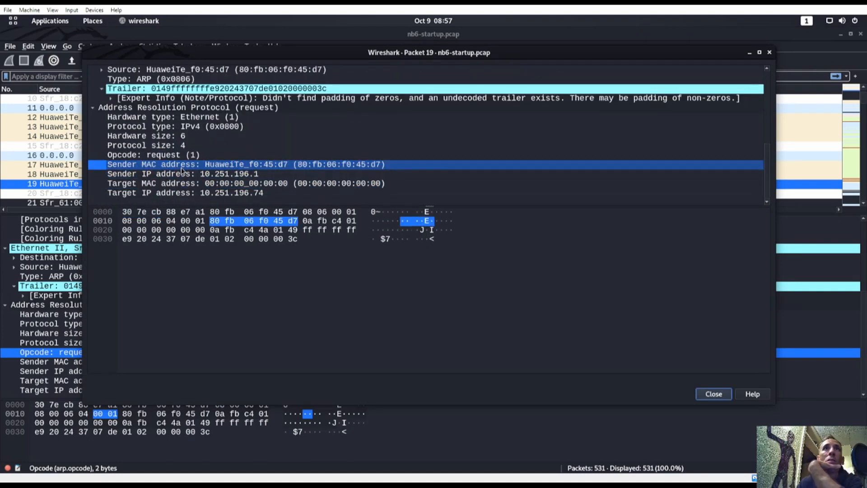
scroll(142, 168, "up", 2)
left_click(140, 126)
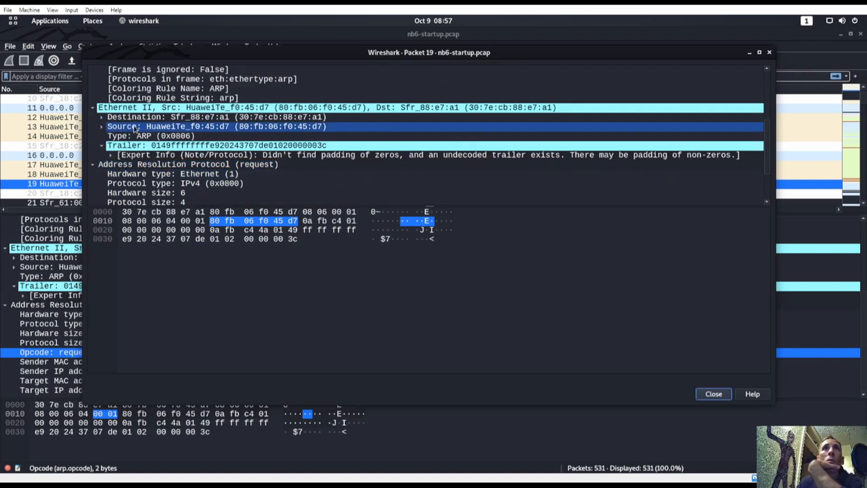
left_click(255, 126)
right_click(251, 129)
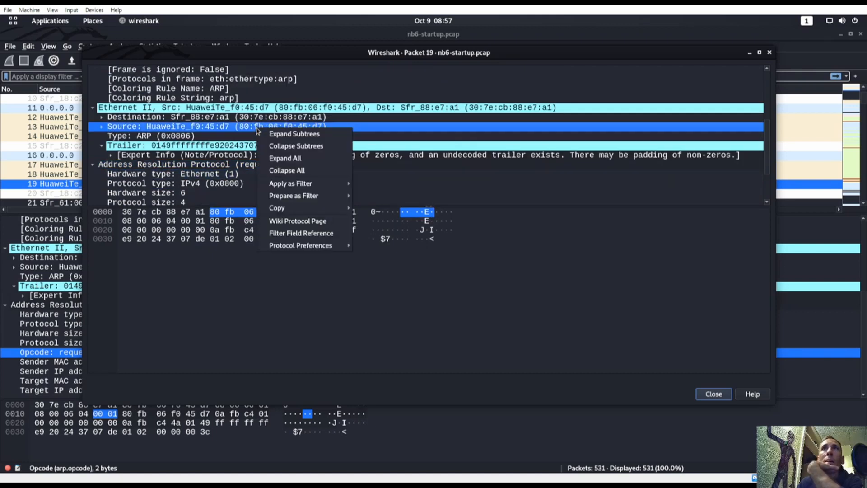
mouse_move(285, 208)
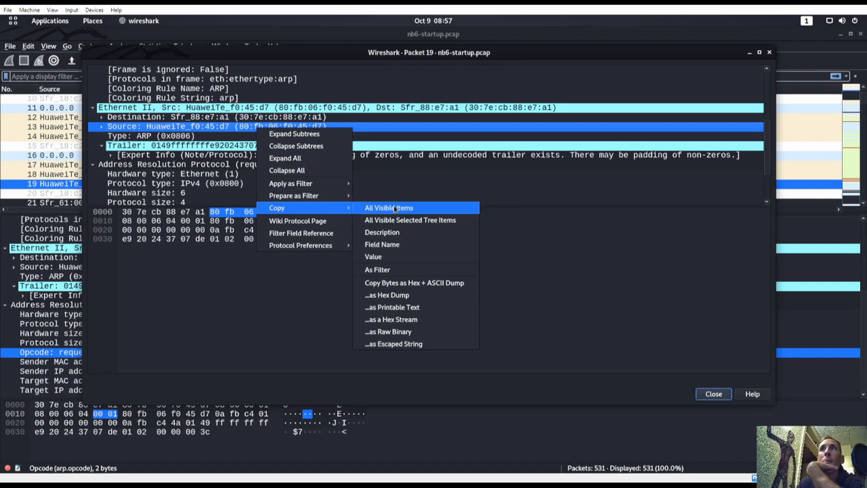
left_click(398, 257)
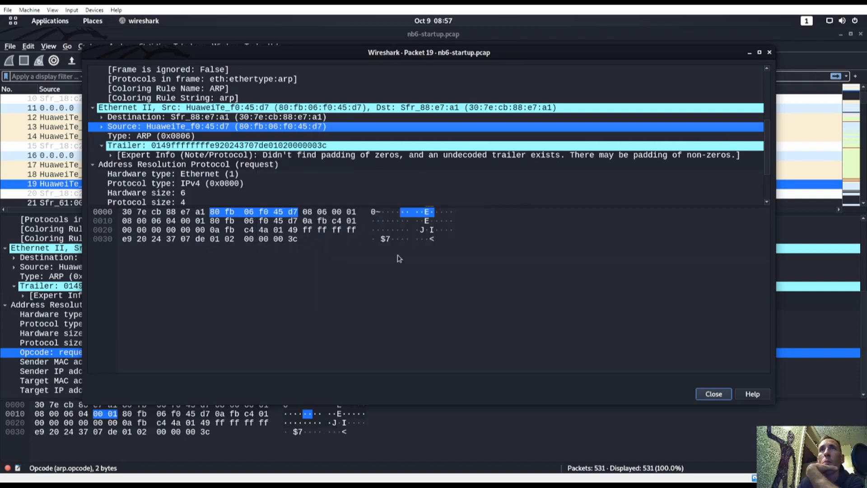
key("super")
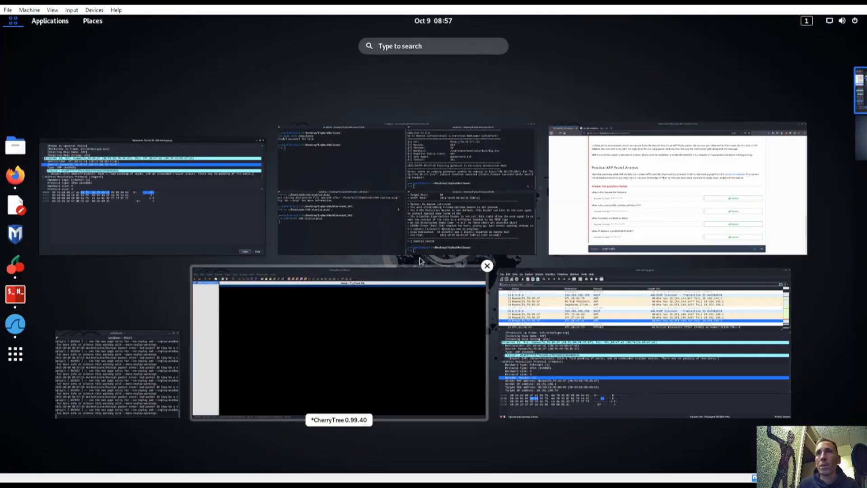
Step: Paste 80:fb:06:f0:45:d7 as packet 19's source MAC answer and submit it
left_click(615, 216)
left_click(221, 326)
type("80:fb:06:f0:45:d7")
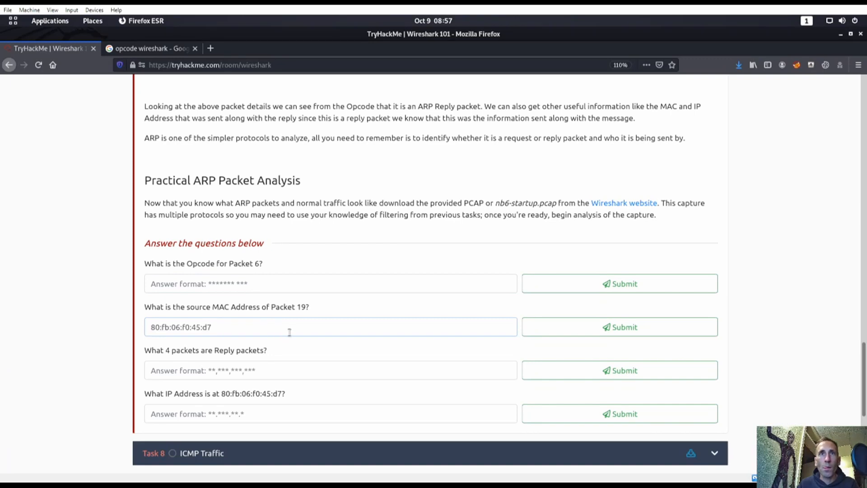
left_click(624, 326)
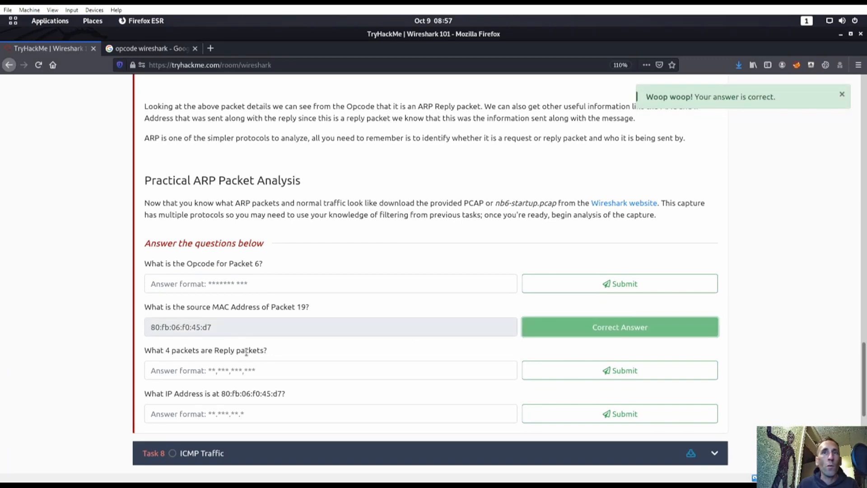
key("super")
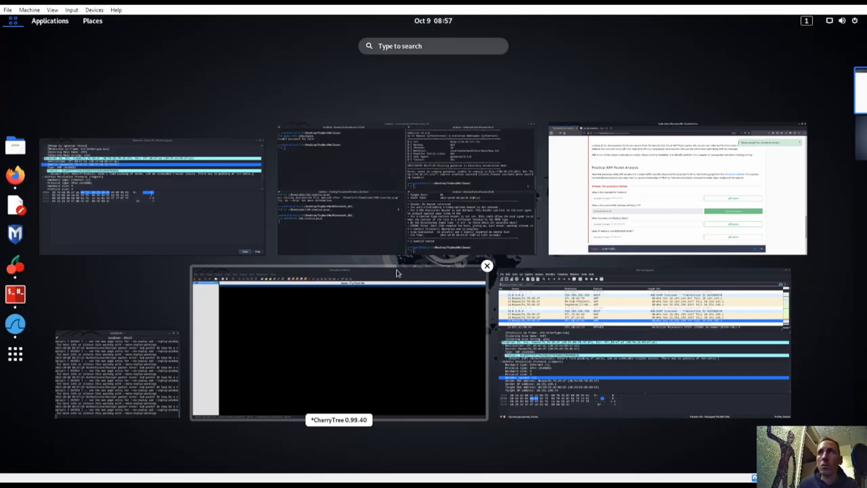
left_click(641, 352)
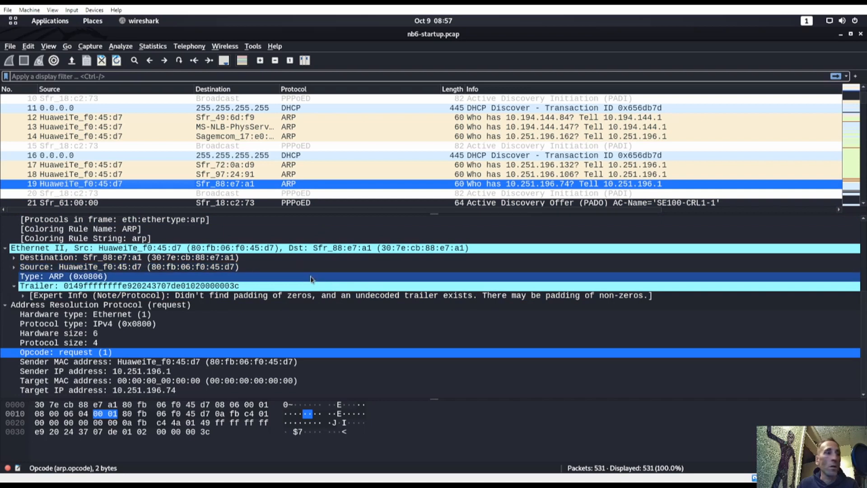
Step: Enlarge the packet list pane and scroll through all 531 packets to the final ARP requests
left_click_drag(330, 212, 334, 332)
scroll(301, 258, "down", 12)
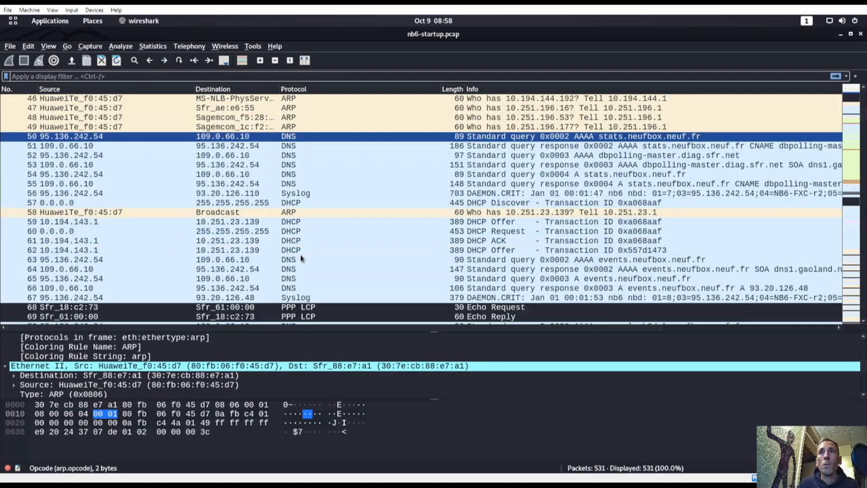
scroll(302, 258, "down", 14)
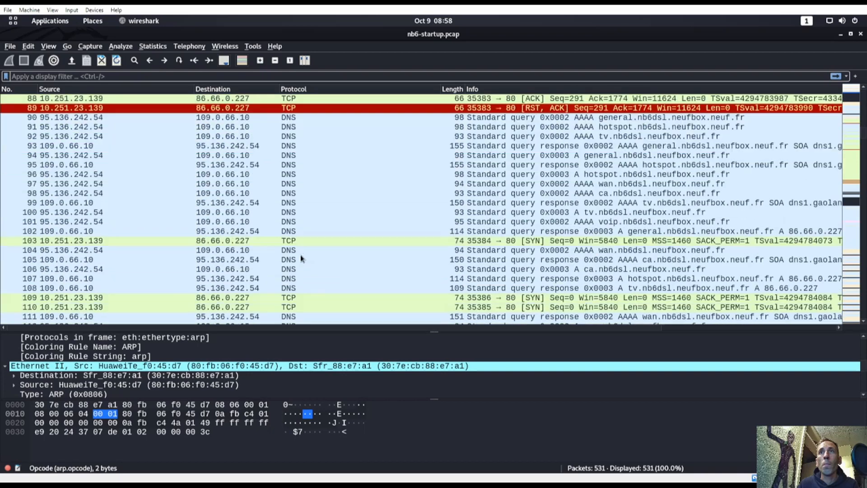
scroll(302, 258, "down", 18)
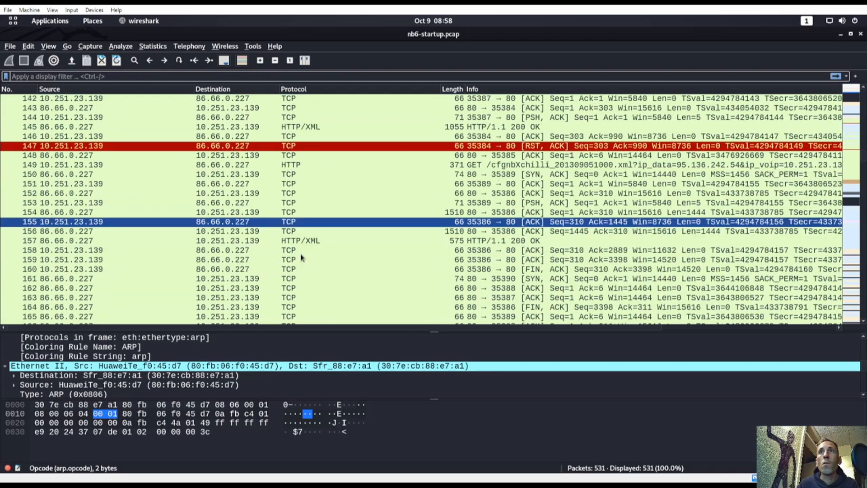
scroll(302, 258, "down", 10)
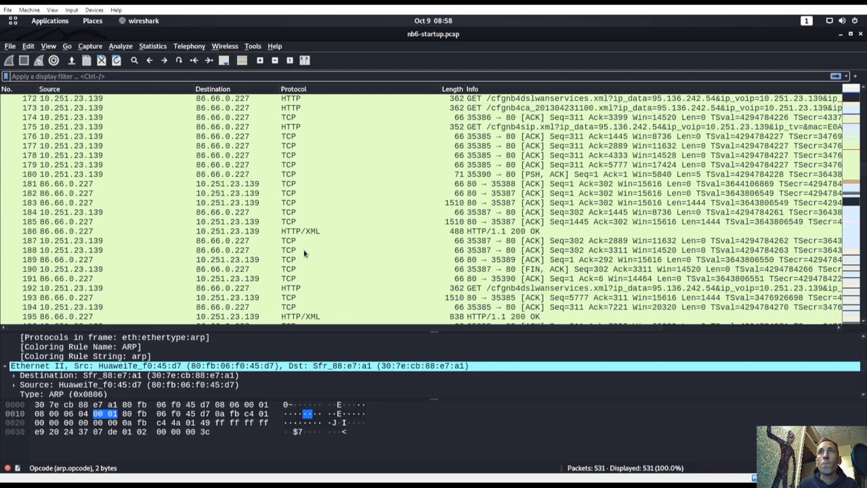
scroll(305, 253, "down", 14)
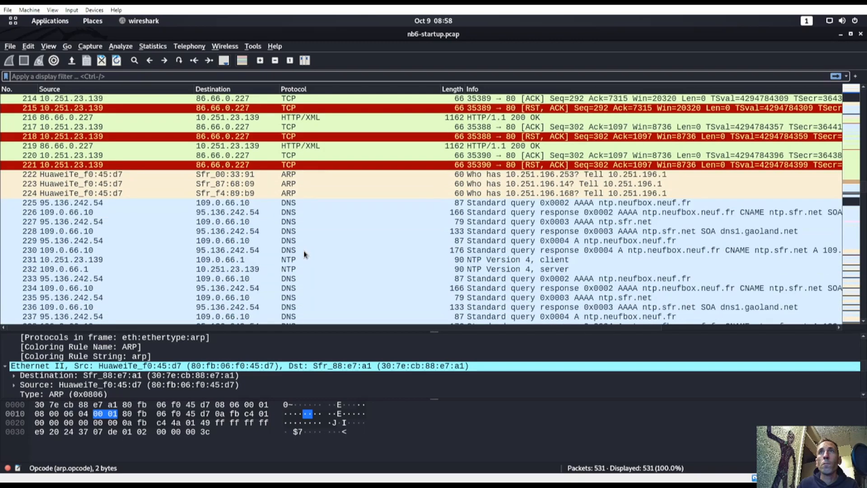
scroll(304, 253, "down", 9)
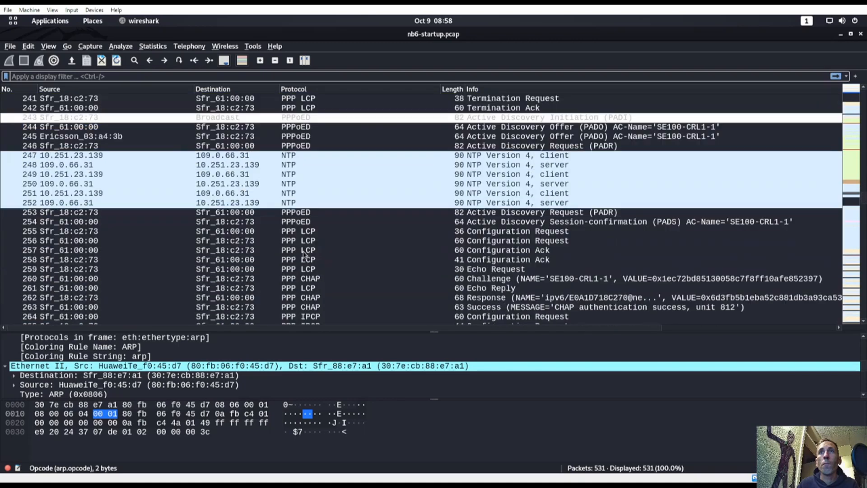
scroll(304, 255, "down", 16)
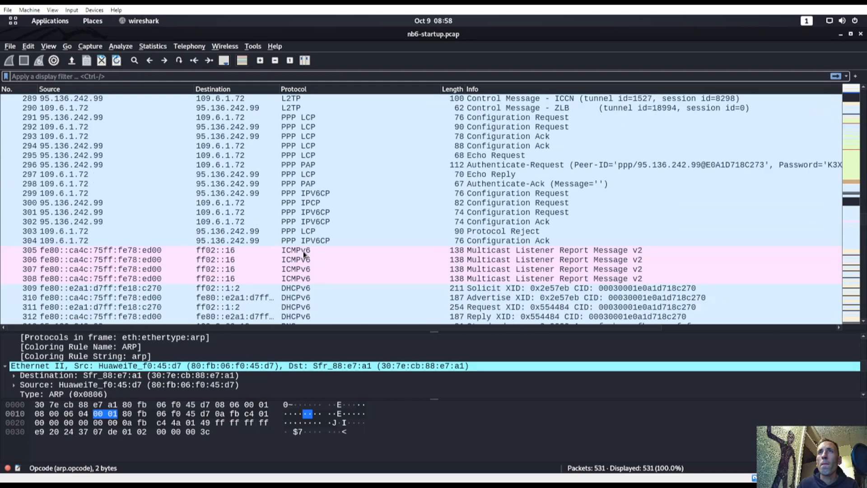
scroll(304, 254, "down", 20)
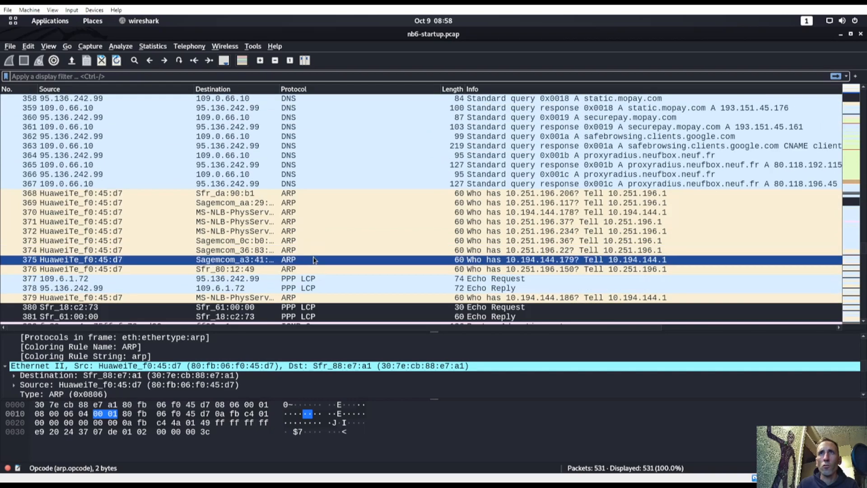
scroll(314, 260, "down", 20)
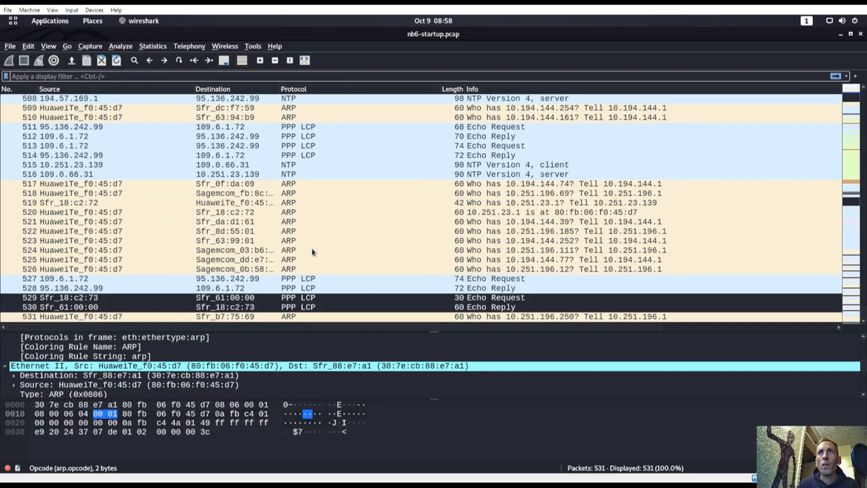
scroll(312, 251, "up", 20)
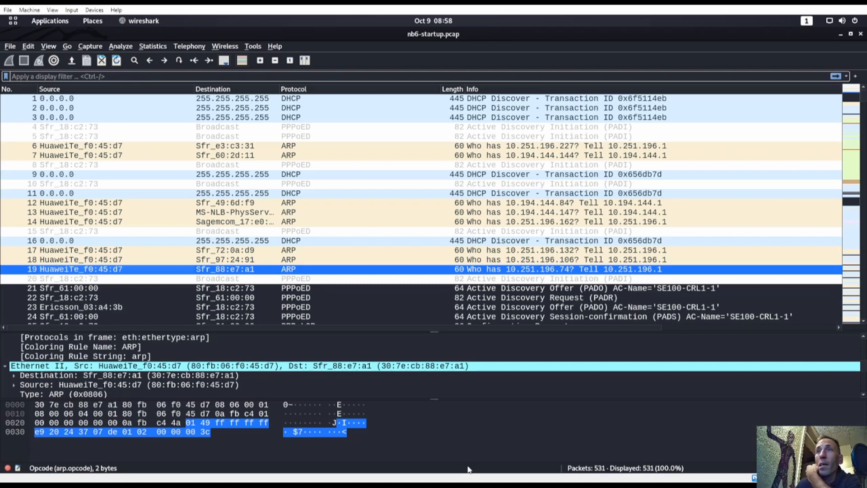
Step: Open ARP packet 6 in its own window and read its Opcode: request (1)
left_click(90, 140)
left_click(91, 145)
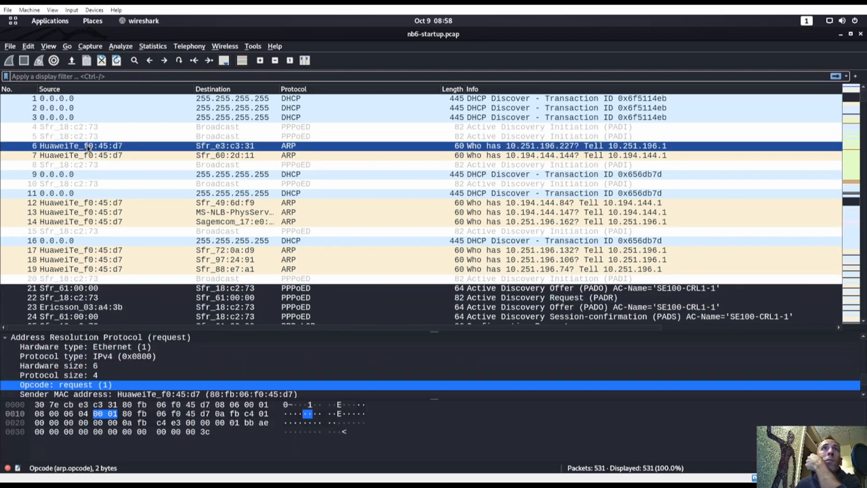
right_click(88, 145)
double_click(71, 148)
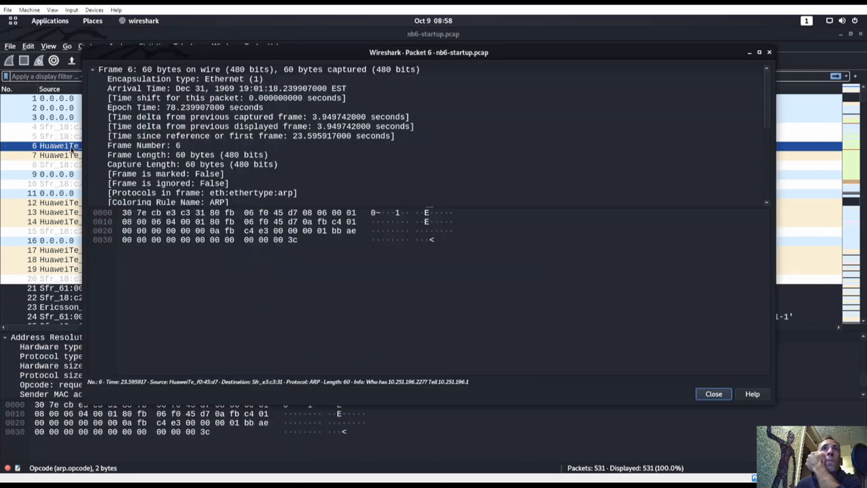
scroll(151, 162, "down", 3)
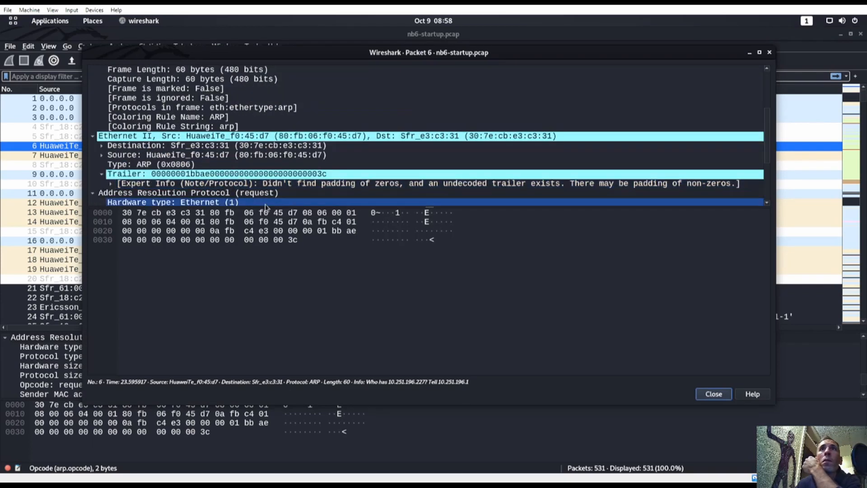
left_click(294, 213)
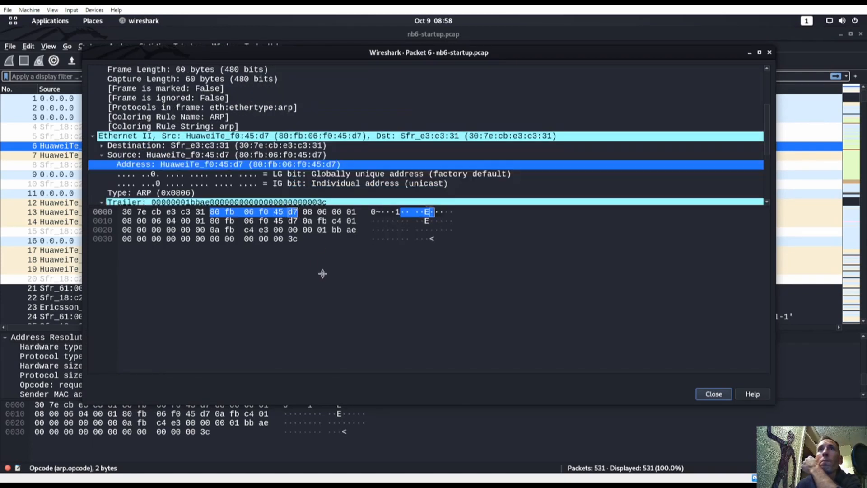
left_click(341, 211)
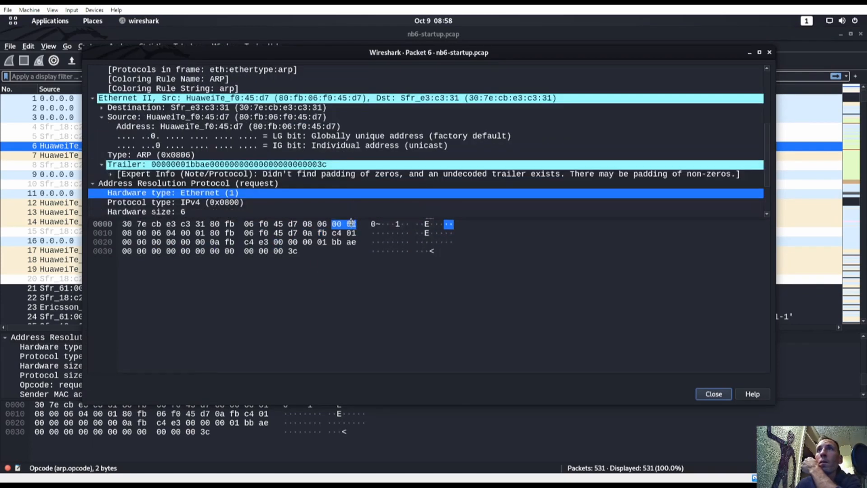
left_click(191, 278)
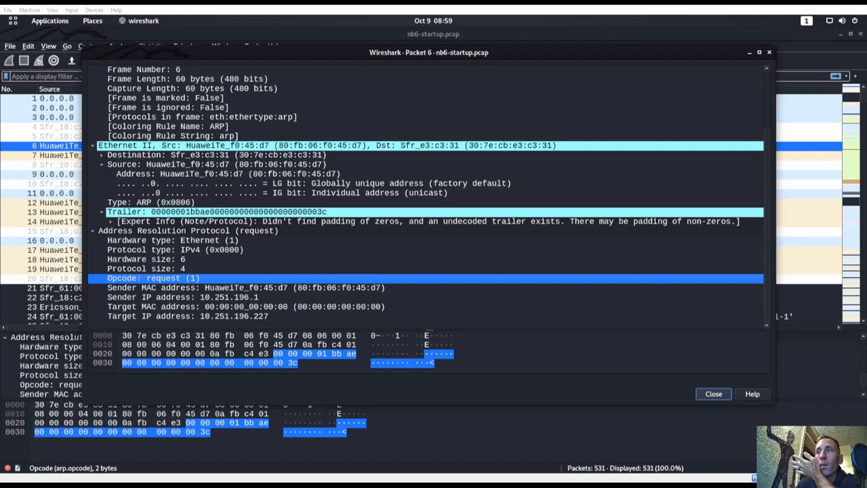
key("super")
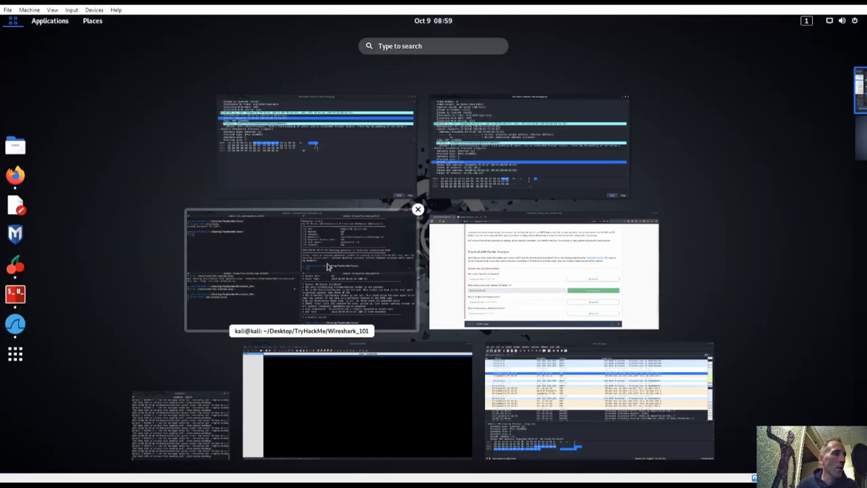
Step: Answer the Packet 6 Opcode question on TryHackMe with 'request (1)'
left_click(513, 272)
left_click(257, 283)
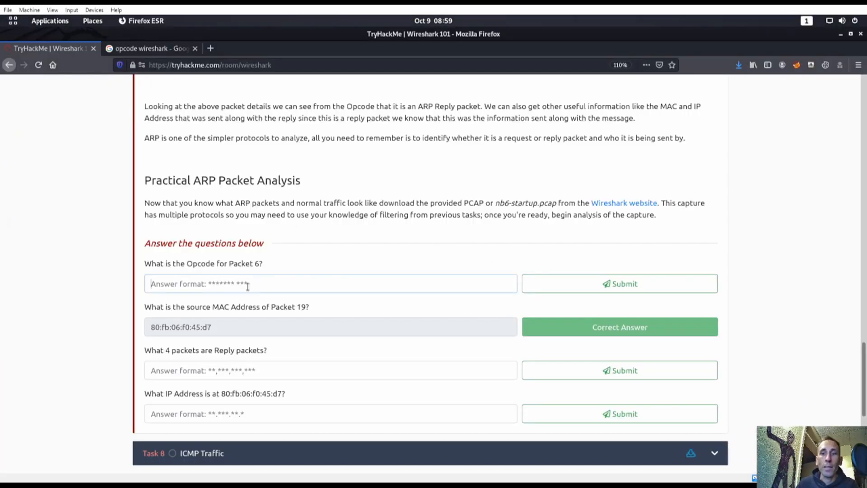
type("request (1")
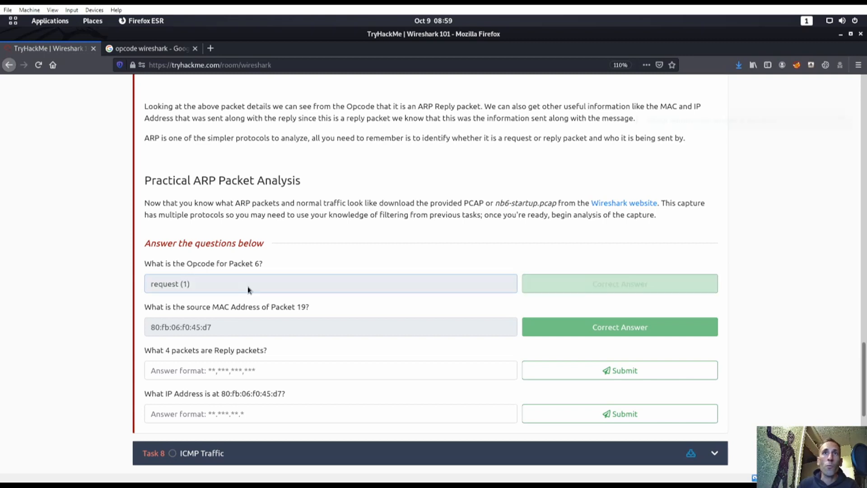
key("Return")
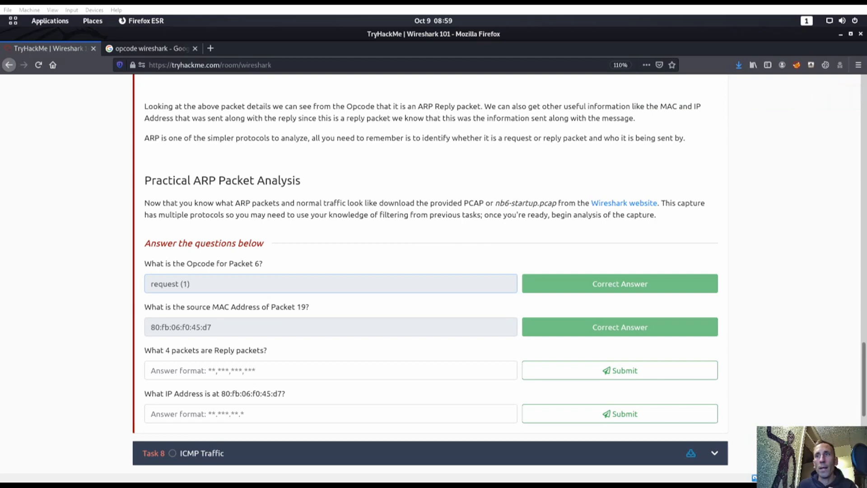
key("super")
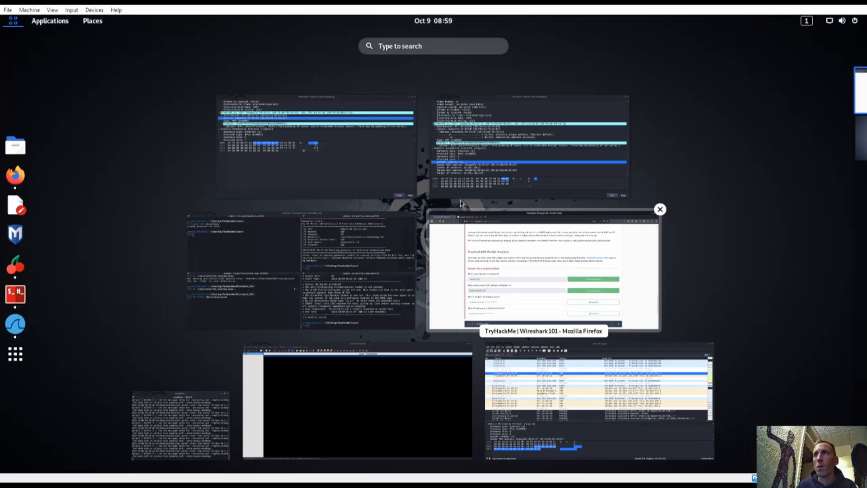
Step: Apply the 'arp' display filter so only the 89 ARP packets of 531 show
left_click(515, 354)
left_click(316, 260)
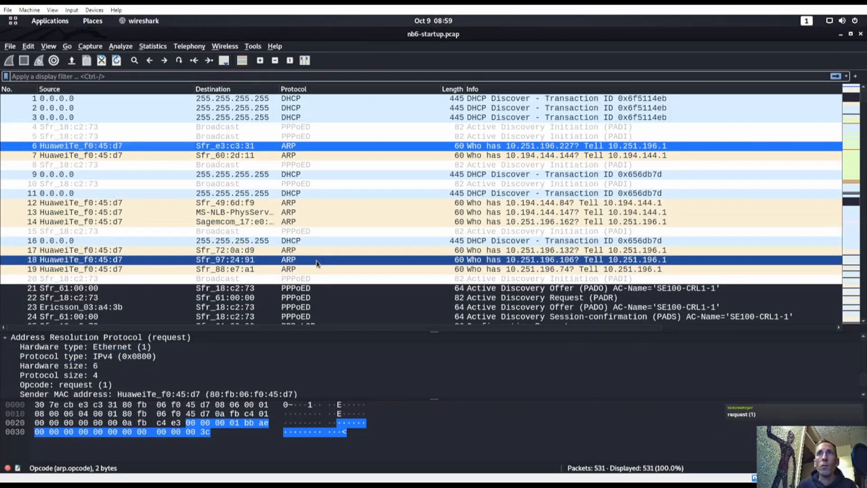
scroll(315, 263, "down", 6)
scroll(315, 226, "up", 6)
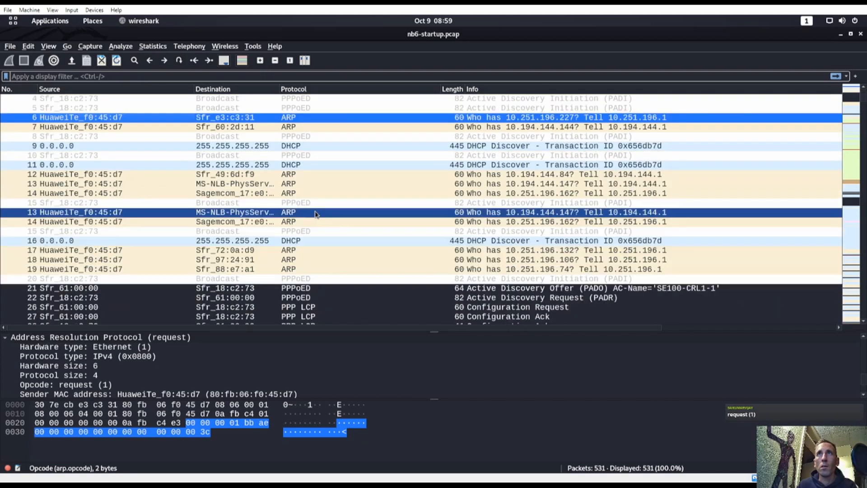
left_click(267, 77)
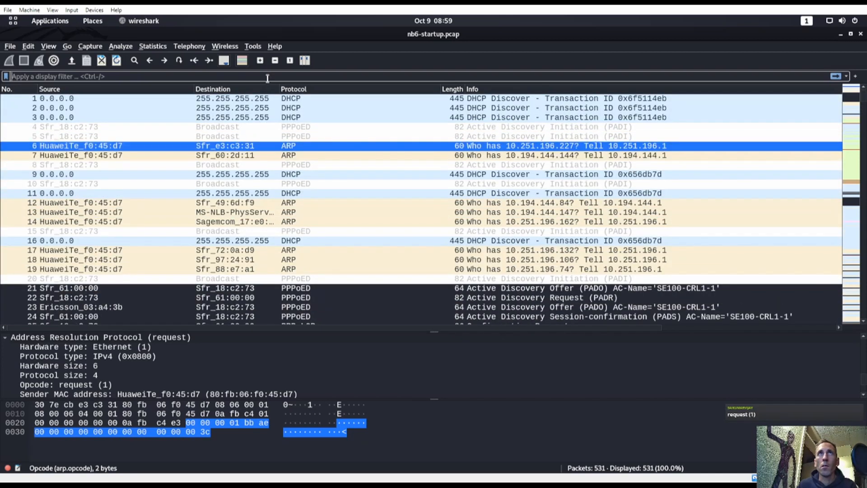
type("arp")
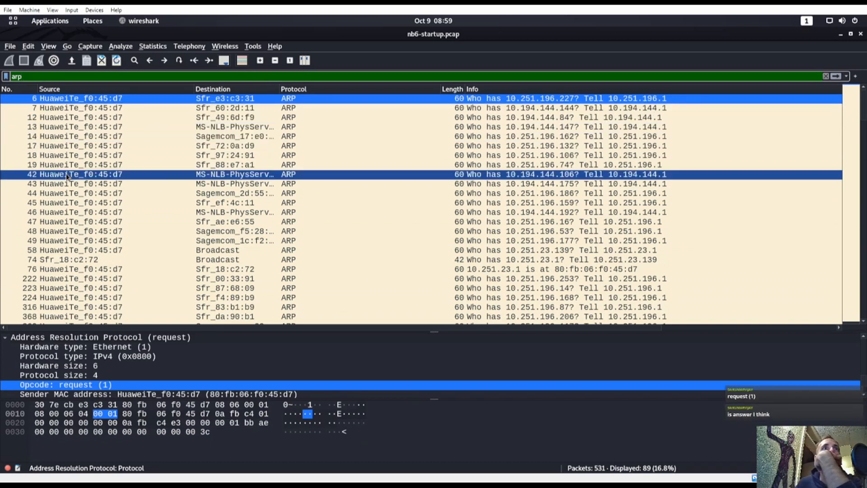
Step: Inspect Sfr_18:c2:72's ARP packets 74, 399 and 519 as possible replies
left_click(66, 260)
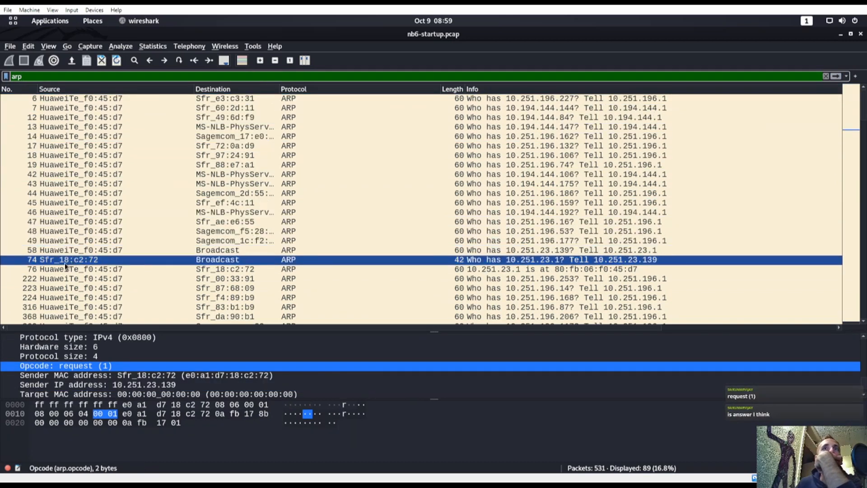
scroll(67, 262, "down", 7)
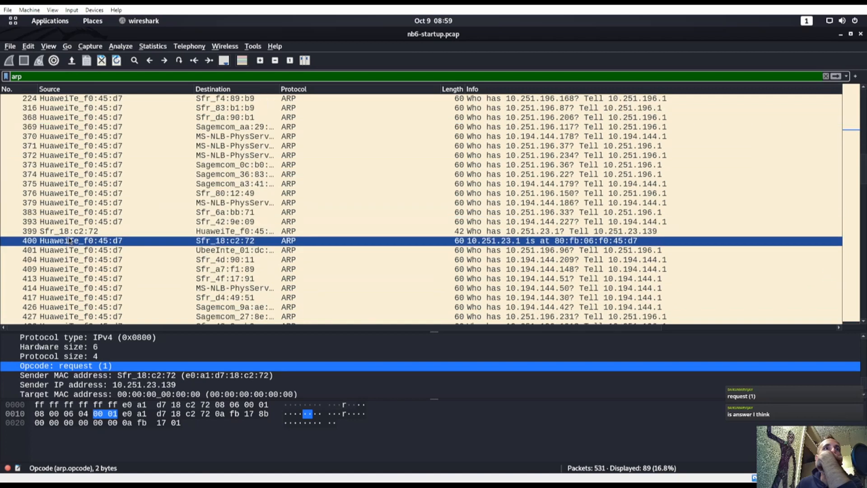
left_click(70, 231)
scroll(72, 212, "down", 9)
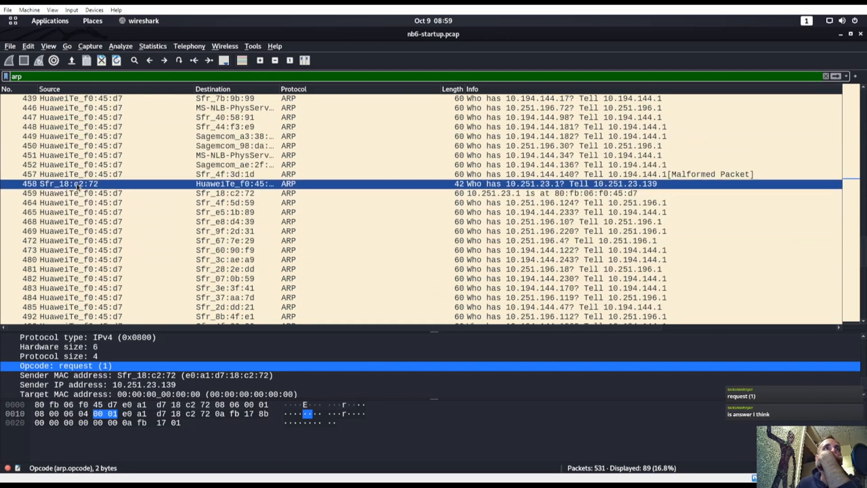
scroll(102, 223, "up", 1)
scroll(102, 223, "down", 7)
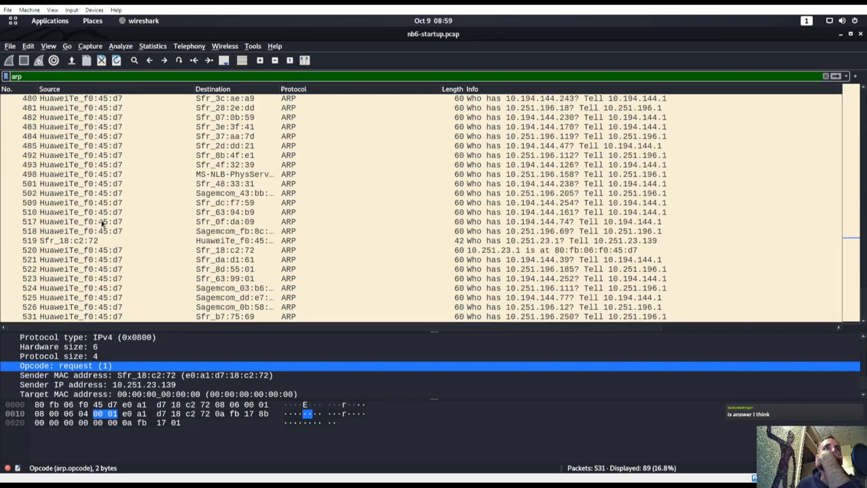
left_click(106, 240)
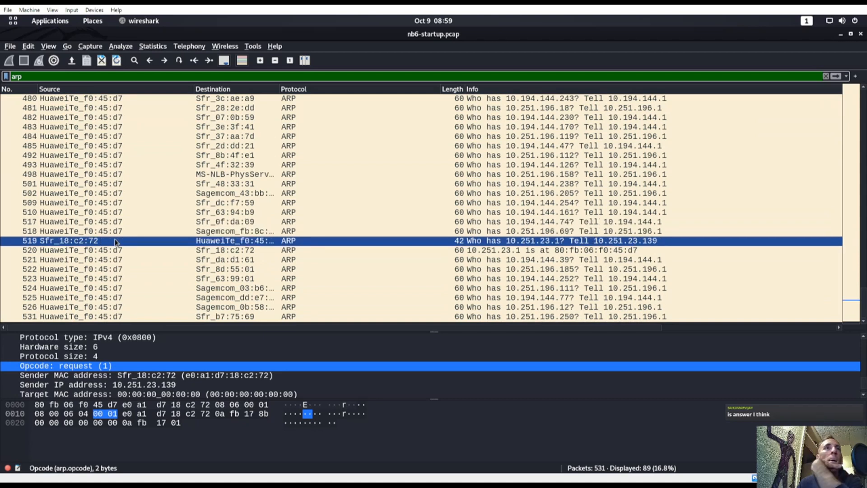
key("super")
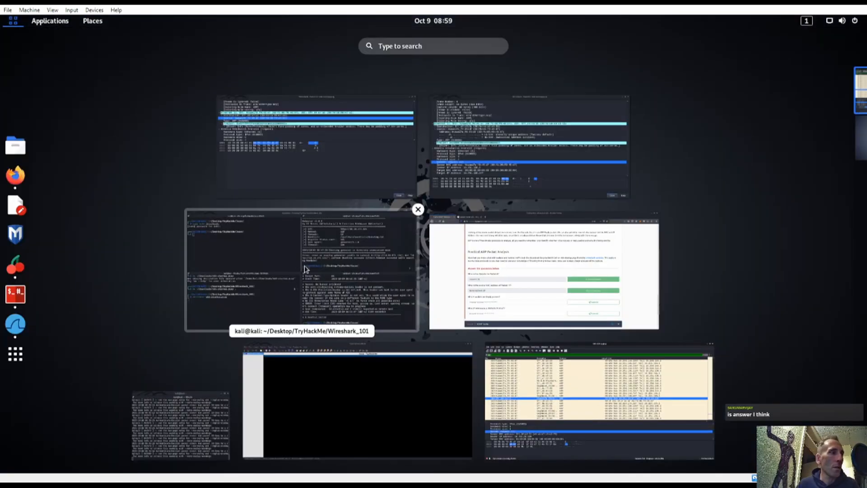
Step: Sort the ARP packets by Source in descending order so Sfr_18:c2:72's packets lead
left_click(476, 301)
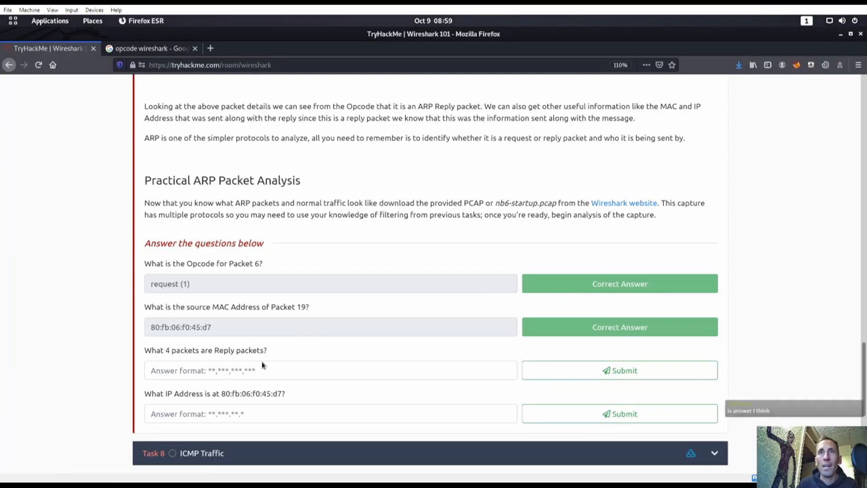
key("super")
left_click(599, 398)
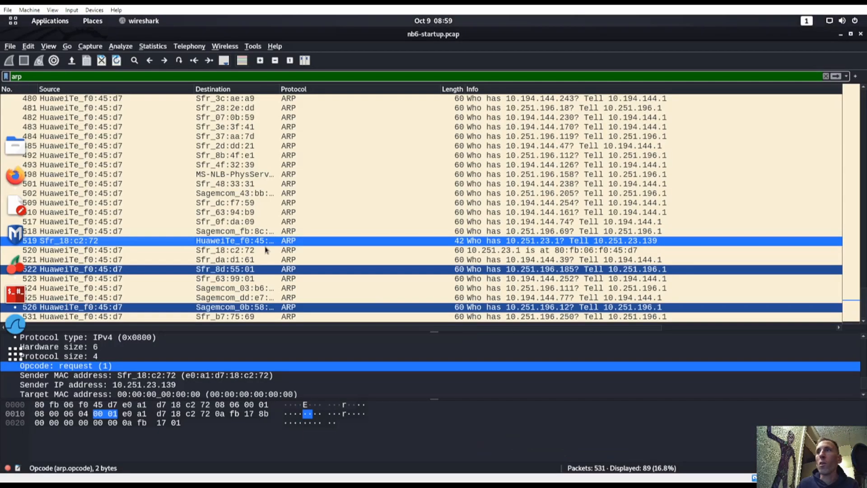
scroll(198, 221, "up", 20)
left_click(128, 89)
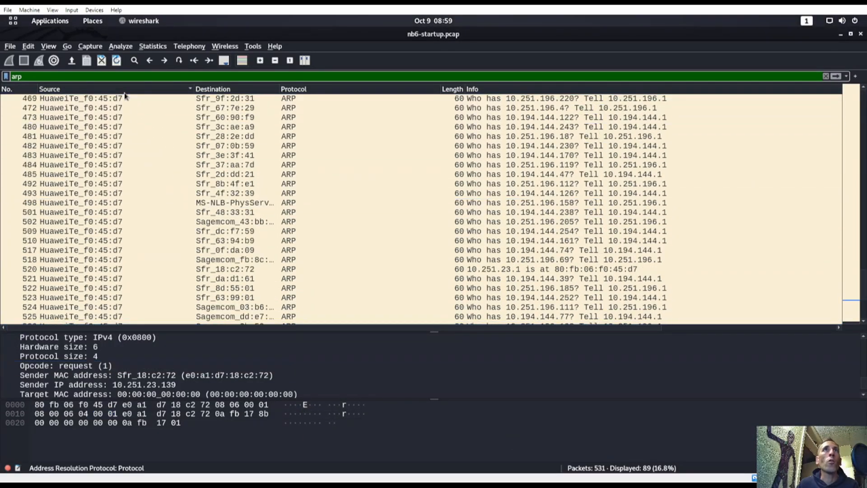
scroll(129, 95, "up", 20)
left_click_drag(133, 137, 130, 130)
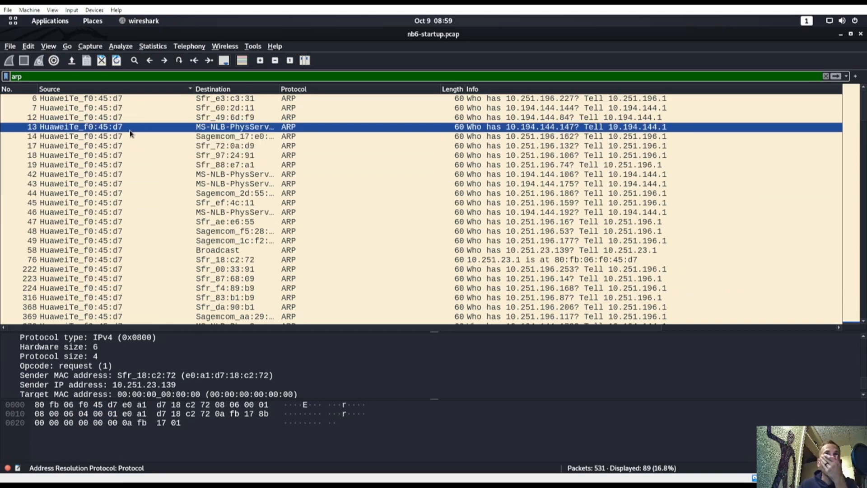
left_click(130, 91)
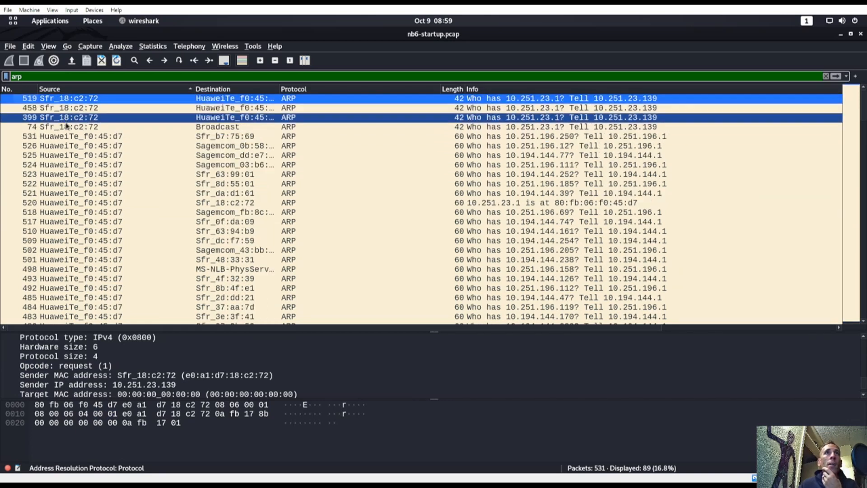
Step: Widen the Destination column to reveal full destination names, checking packet 458
left_click(79, 105)
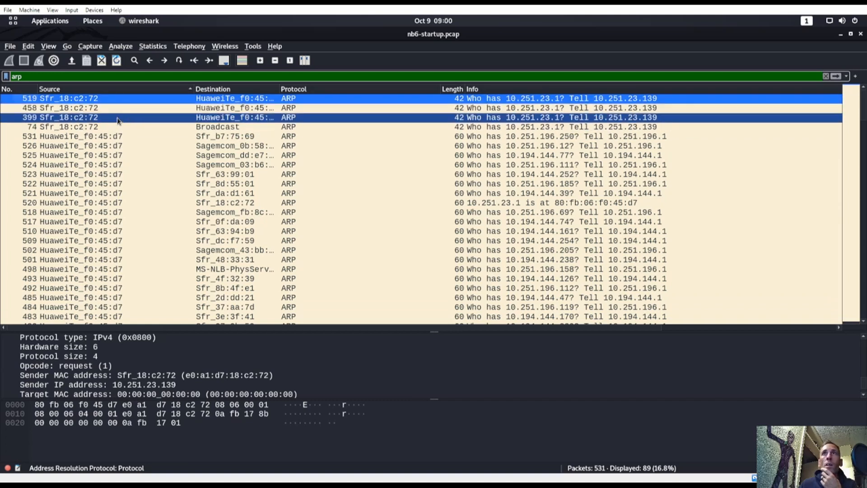
left_click_drag(280, 89, 397, 91)
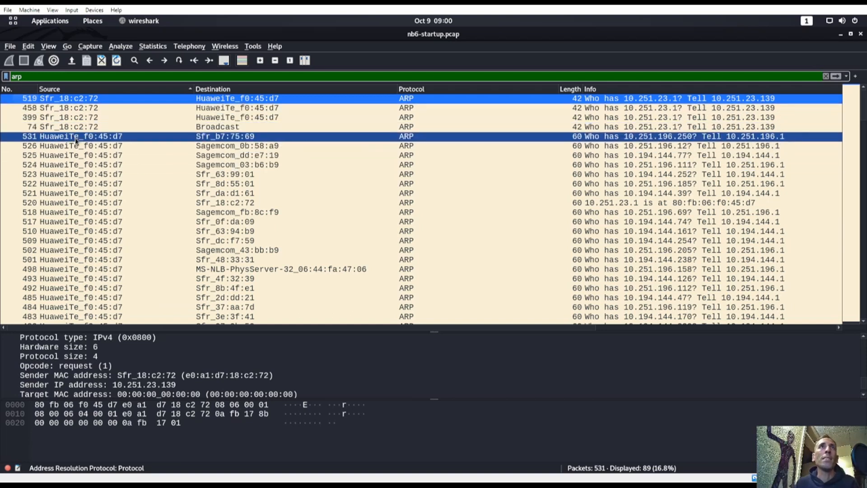
key("super")
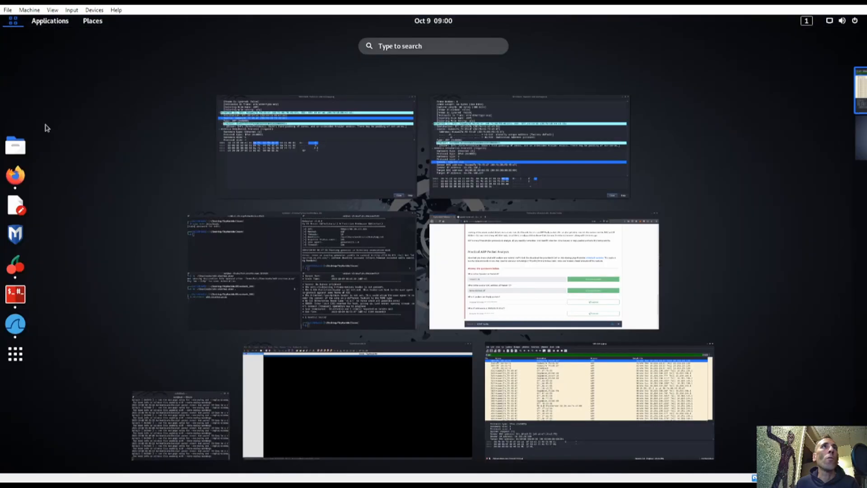
Step: Start entering the reply packet numbers and recheck them against the Wireshark capture
left_click(519, 271)
left_click(218, 370)
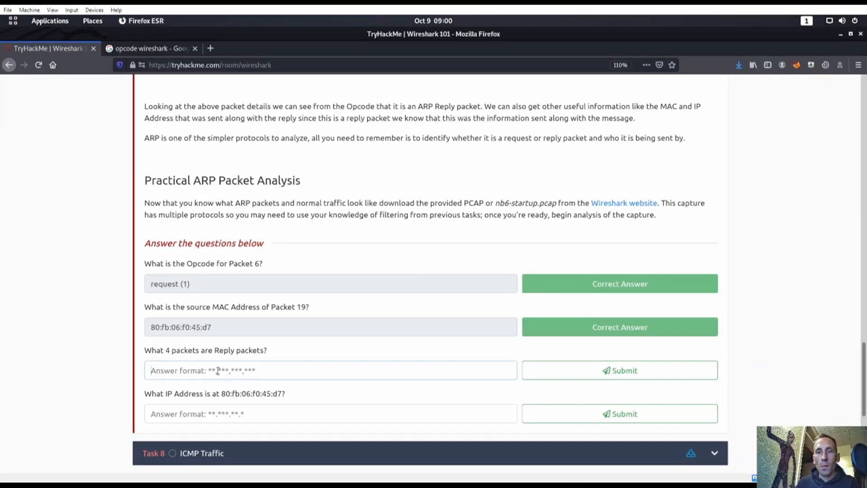
type("74,398")
key("super")
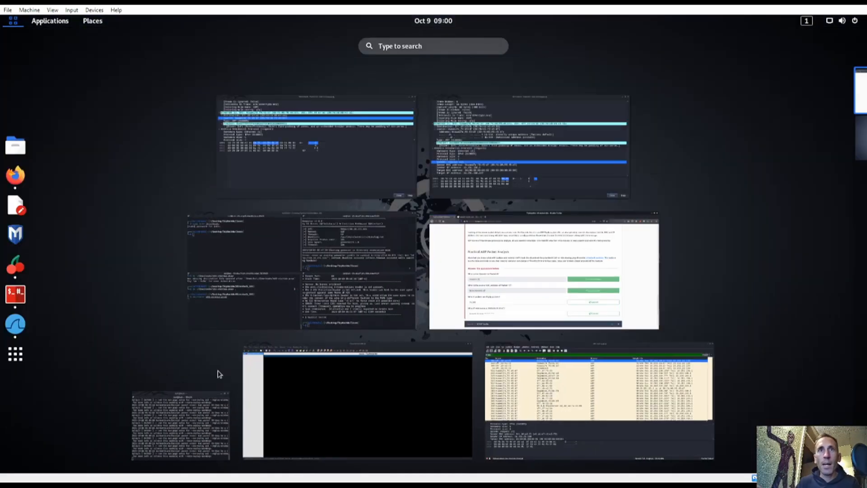
scroll(548, 270, "down", 1)
left_click(823, 78)
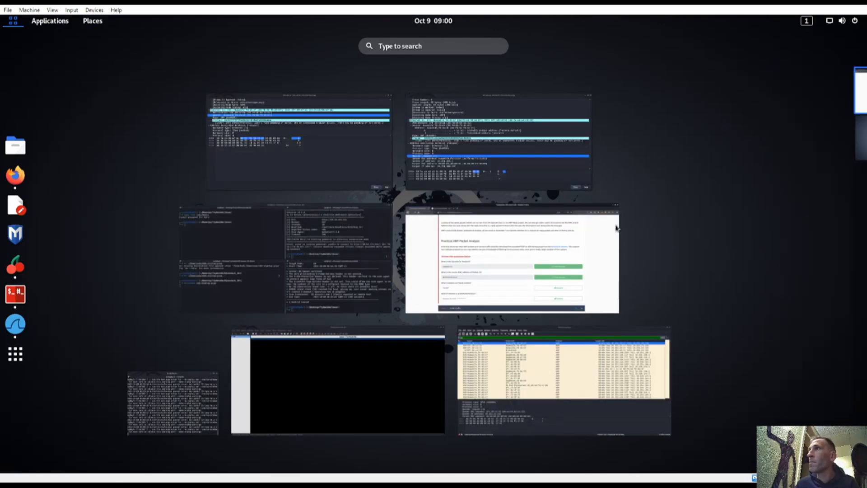
left_click(600, 398)
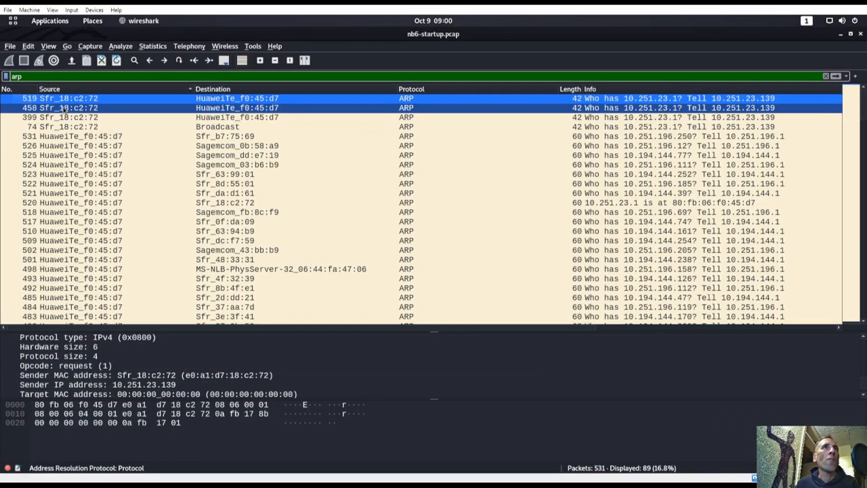
Step: Submit 74,399,458,519 as the four reply packets, then return to Wireshark
key("super")
left_click(474, 304)
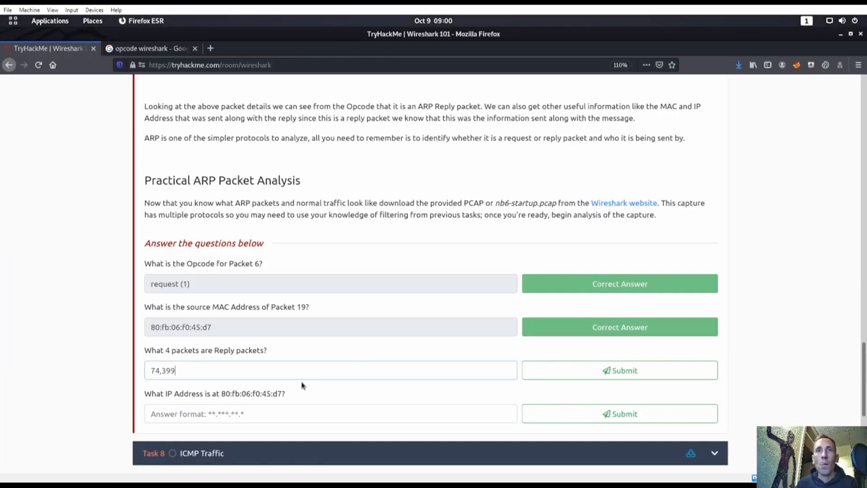
left_click(578, 370)
left_click(227, 372)
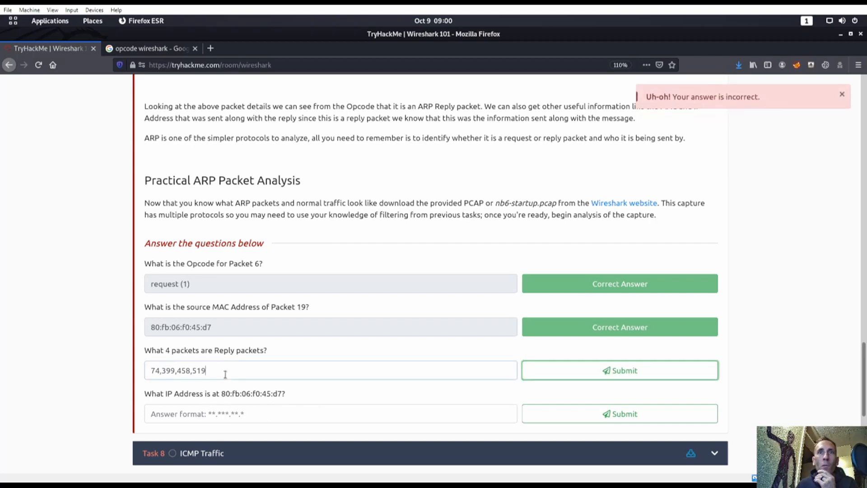
key("super")
left_click(600, 406)
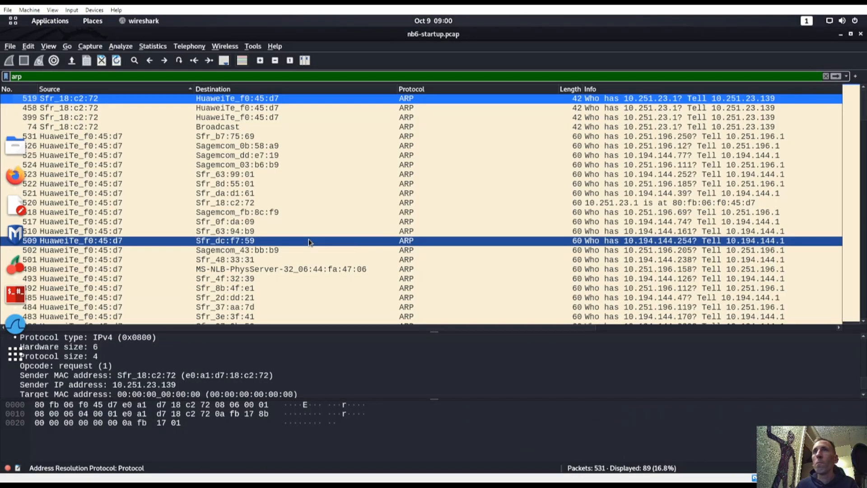
left_click(180, 137)
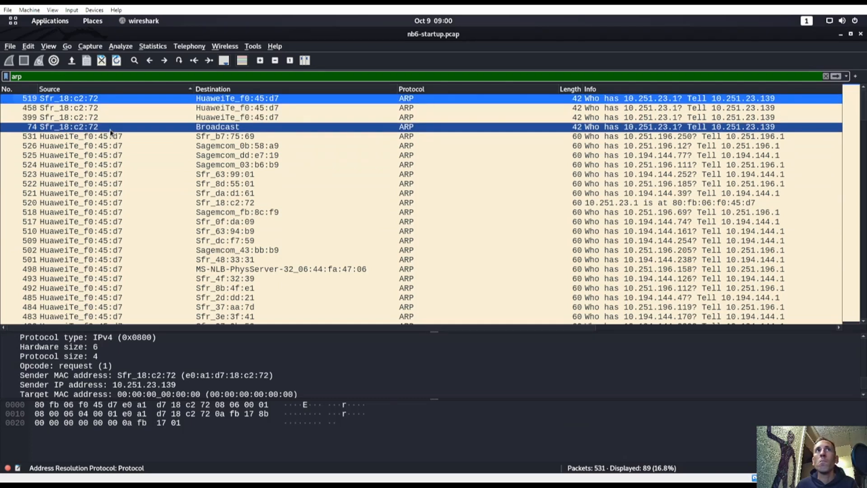
scroll(119, 171, "down", 10)
scroll(126, 198, "up", 10)
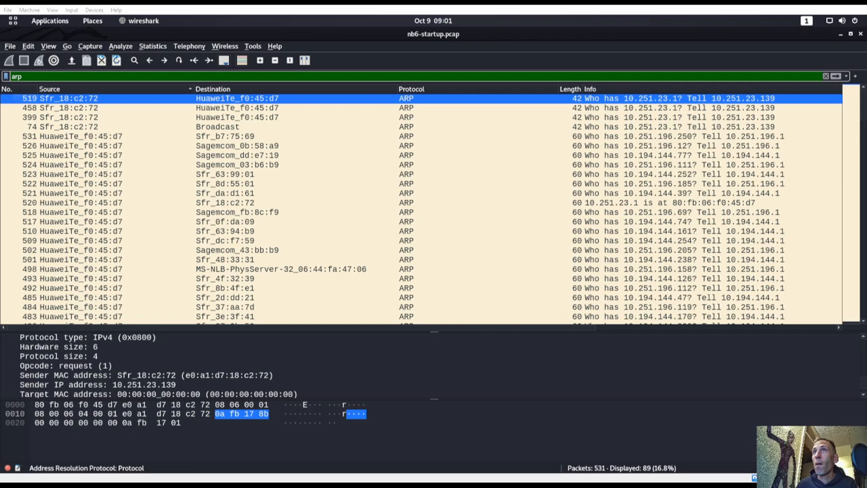
left_click_drag(289, 277, 145, 170)
right_click(144, 170)
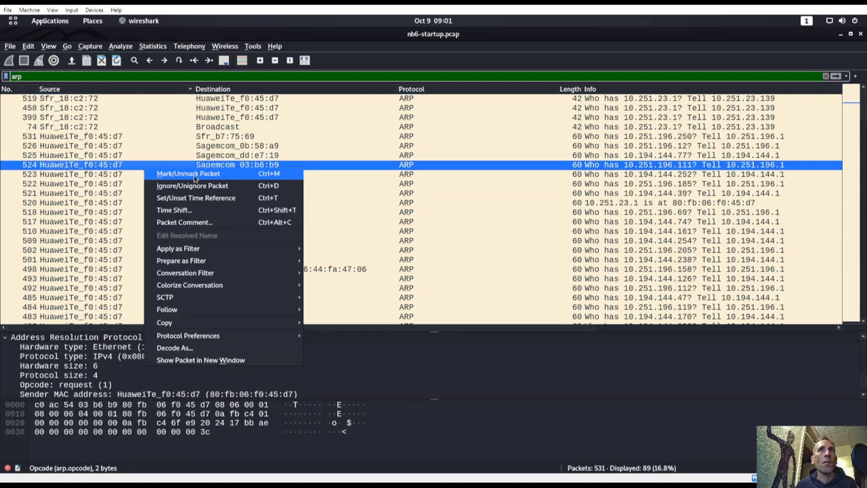
mouse_move(181, 315)
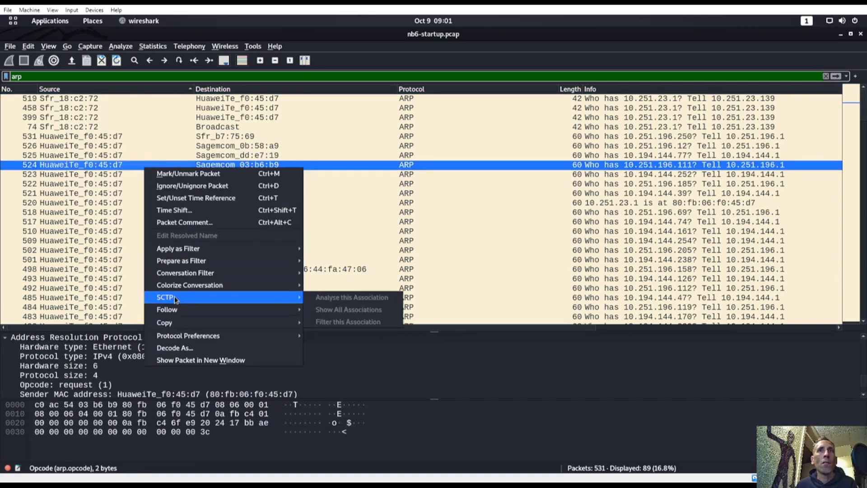
left_click(356, 242)
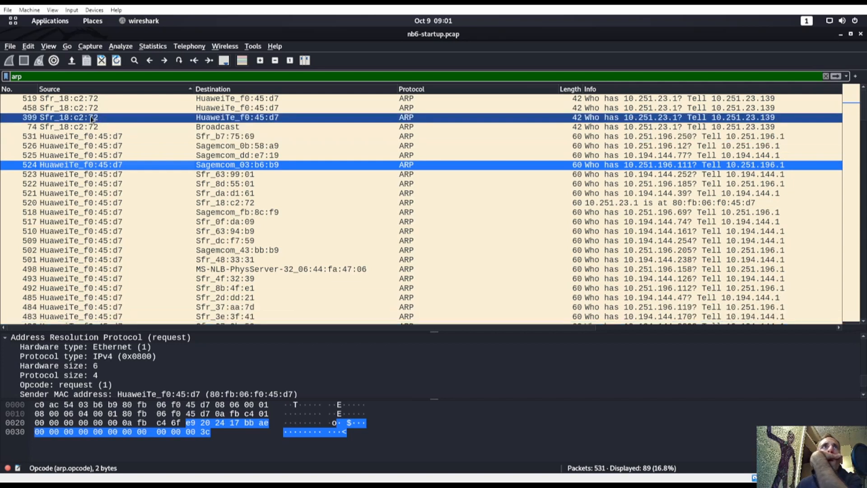
double_click(66, 99)
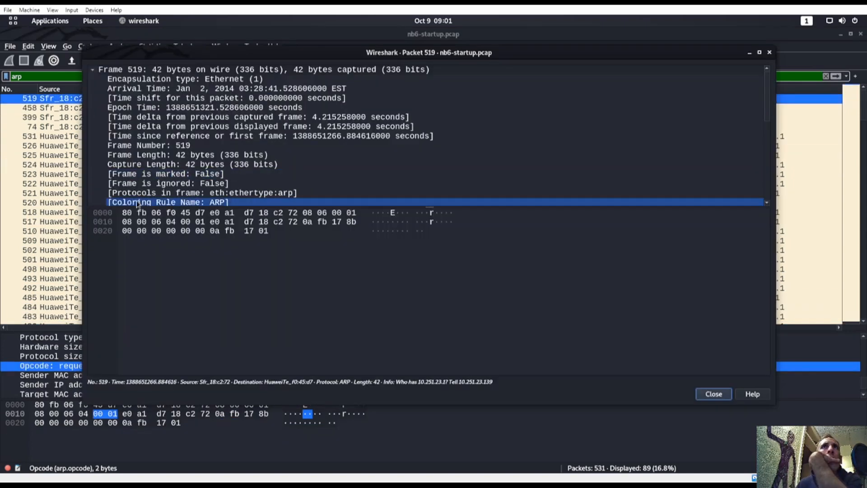
scroll(139, 202, "down", 2)
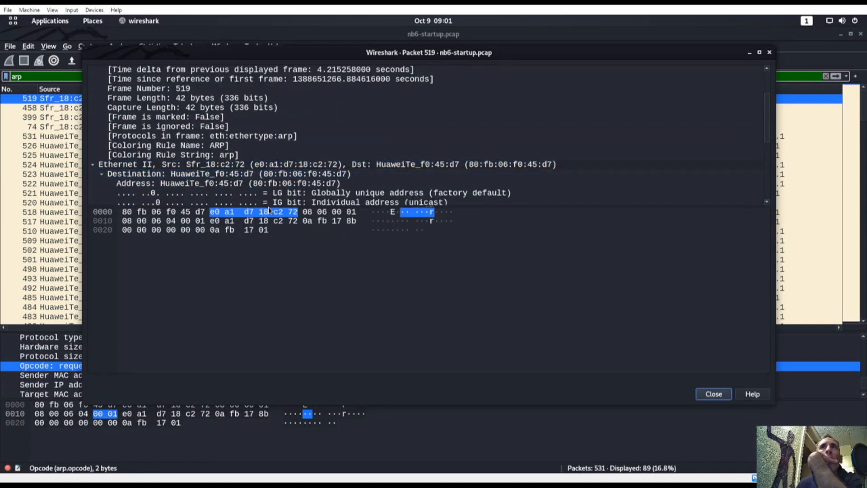
left_click_drag(271, 206, 266, 344)
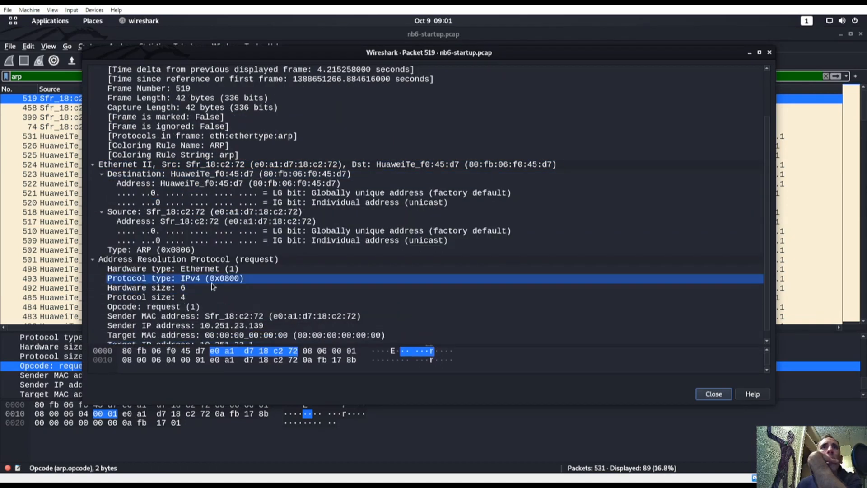
scroll(212, 289, "up", 1)
left_click(171, 326)
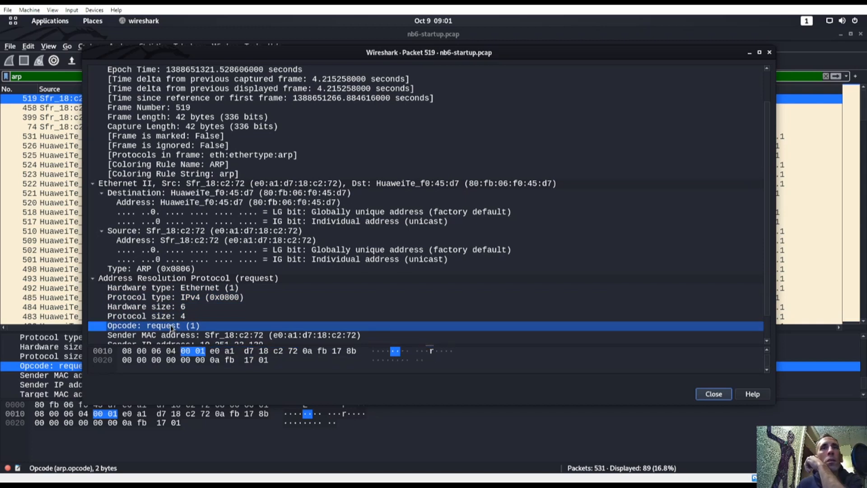
key("Escape")
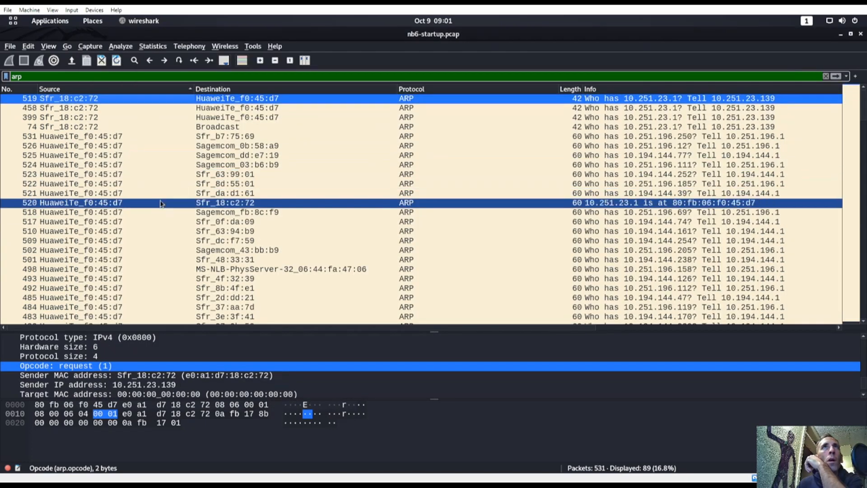
scroll(160, 204, "down", 20)
scroll(152, 208, "up", 10)
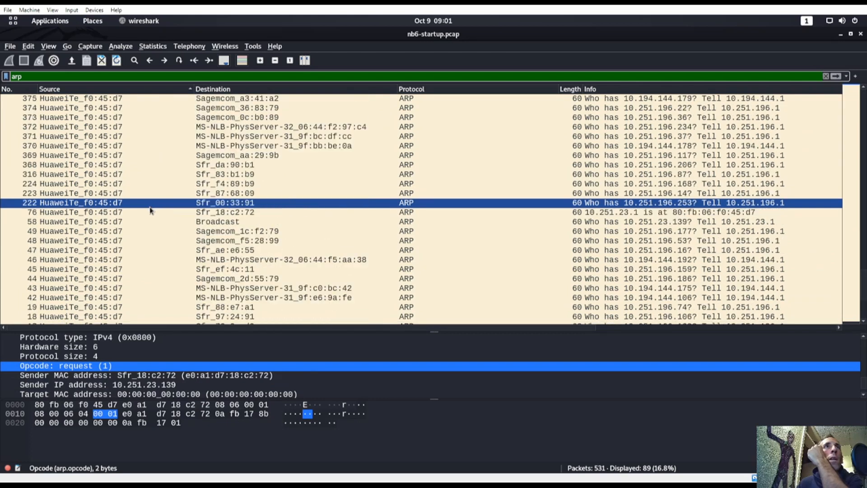
scroll(149, 210, "up", 1)
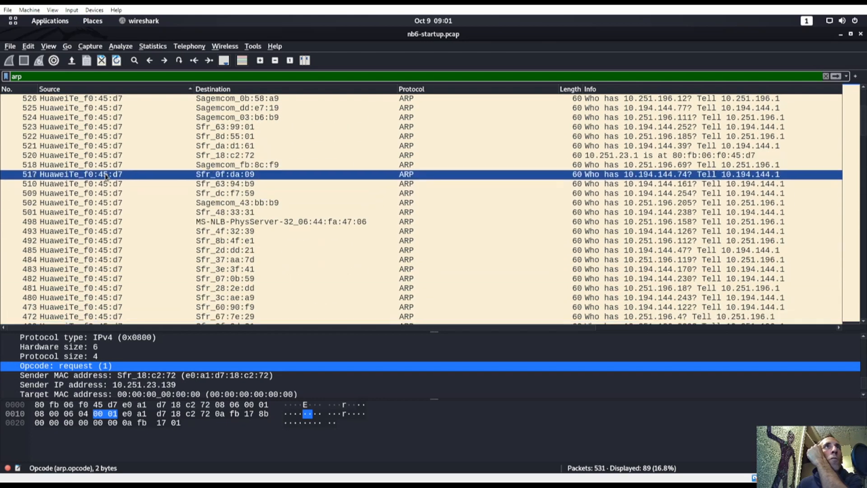
left_click(89, 156)
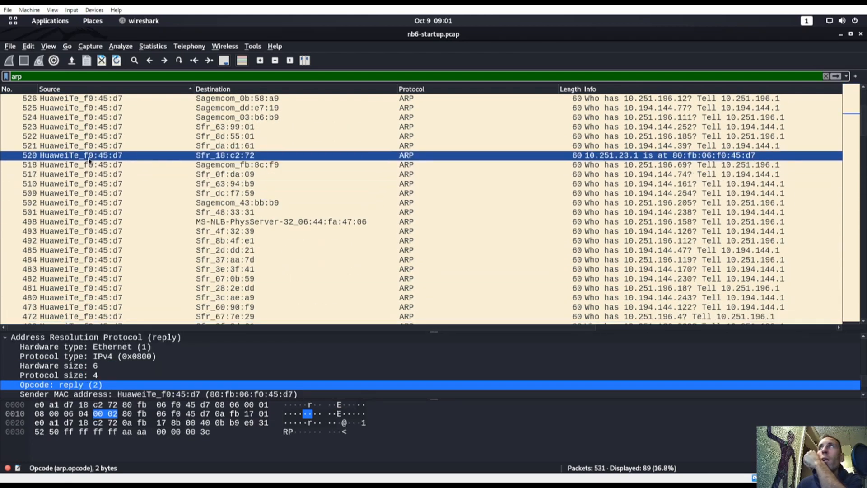
Step: Open packet 520 in a new window and confirm its Opcode is reply (2)
right_click(89, 160)
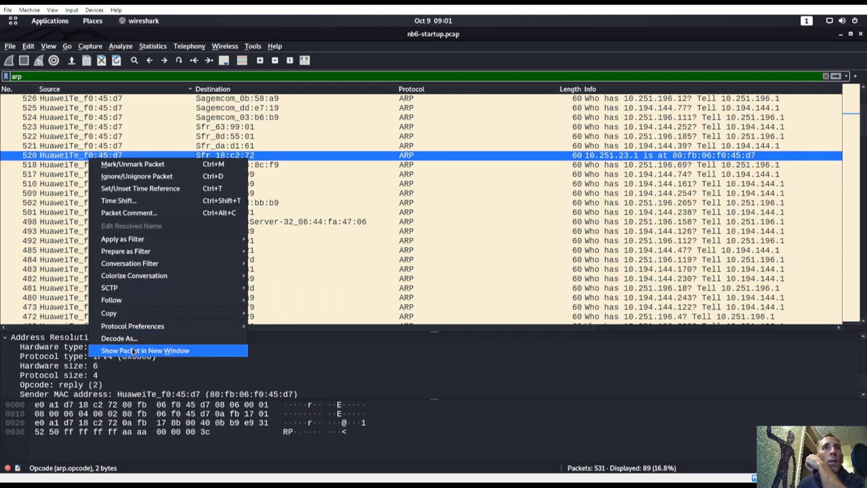
mouse_move(120, 301)
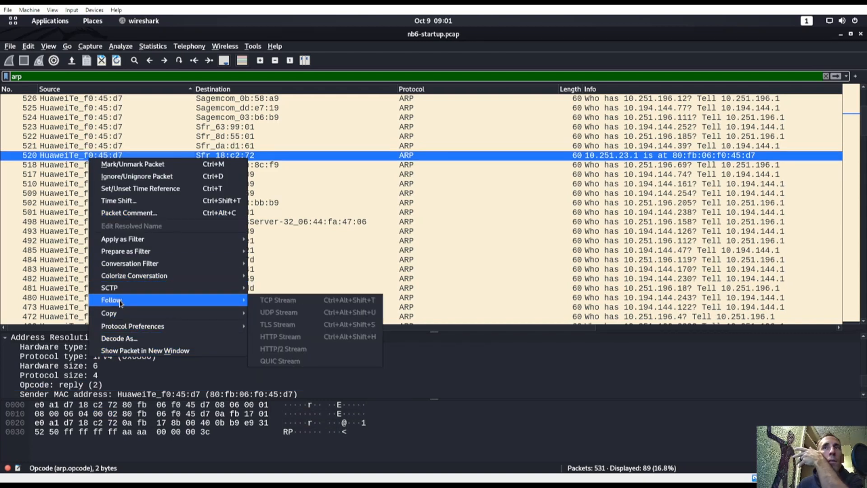
left_click(144, 350)
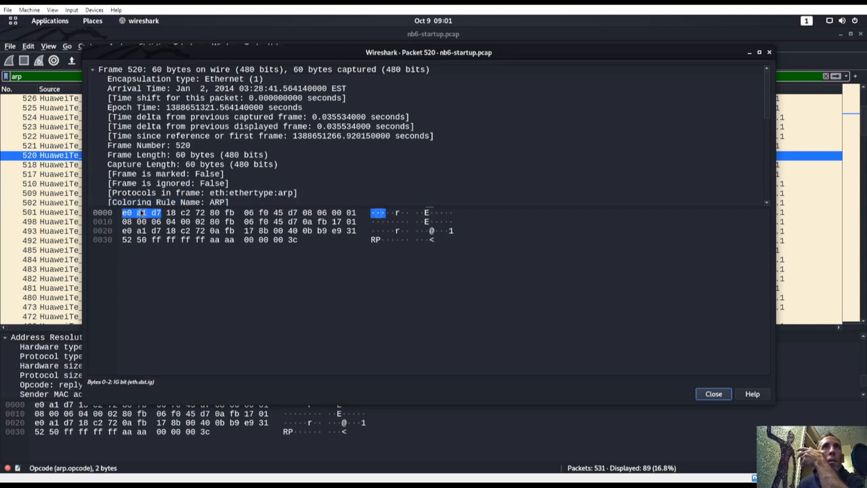
left_click_drag(165, 207, 185, 332)
scroll(178, 266, "down", 1)
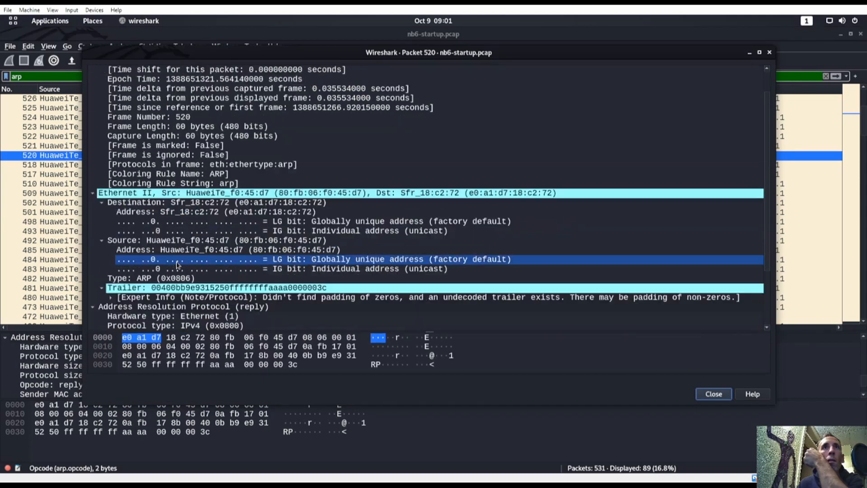
scroll(177, 265, "down", 2)
left_click(173, 297)
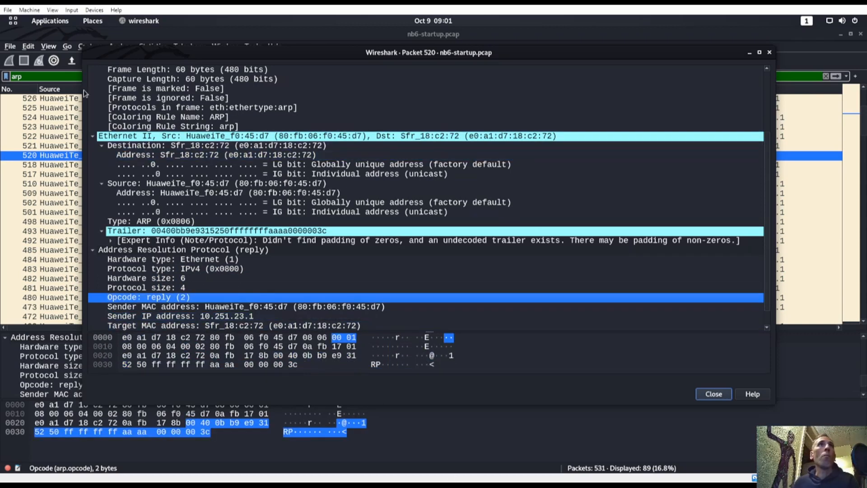
left_click(67, 77)
Step: Change the display filter to arp.opcode == 2, leaving replies 76, 400, 459 and 520
type(".")
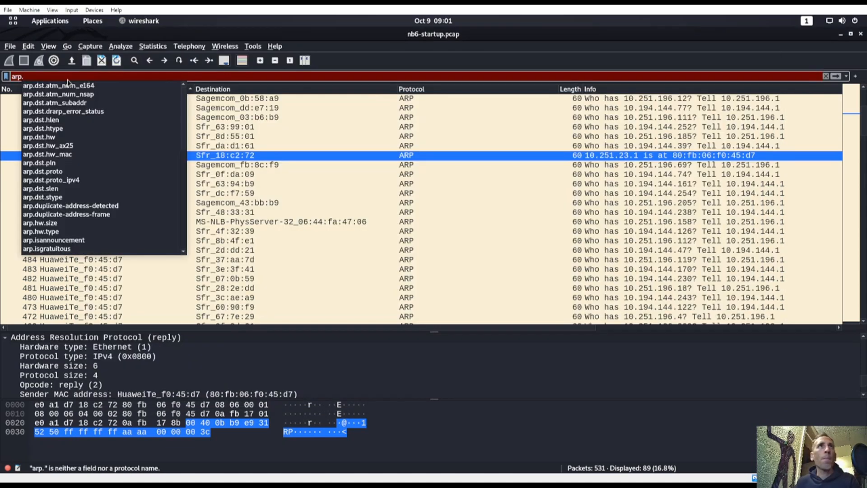
scroll(88, 135, "down", 8)
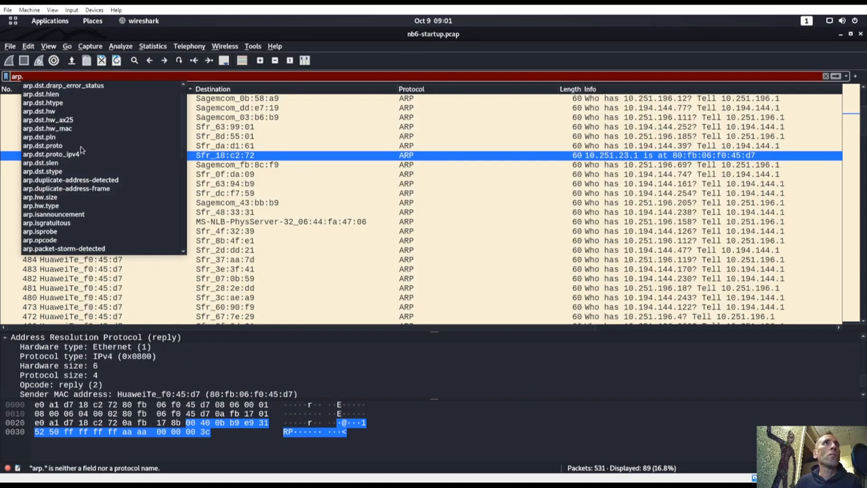
type("o")
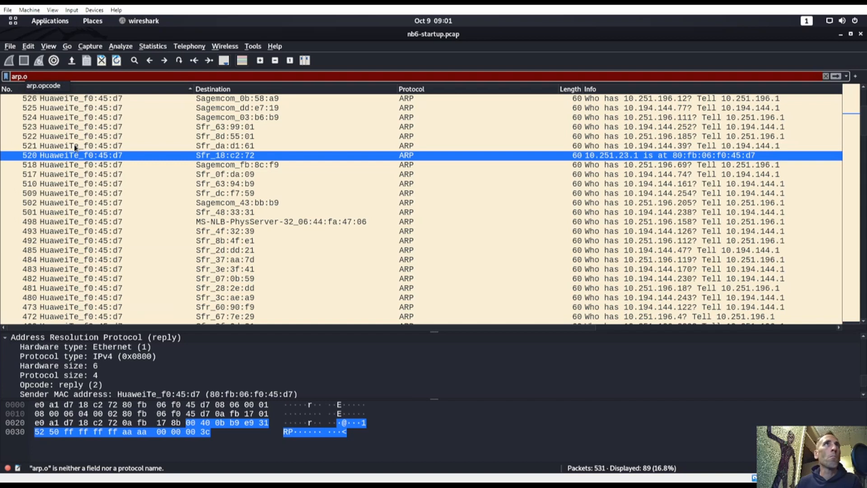
left_click(49, 86)
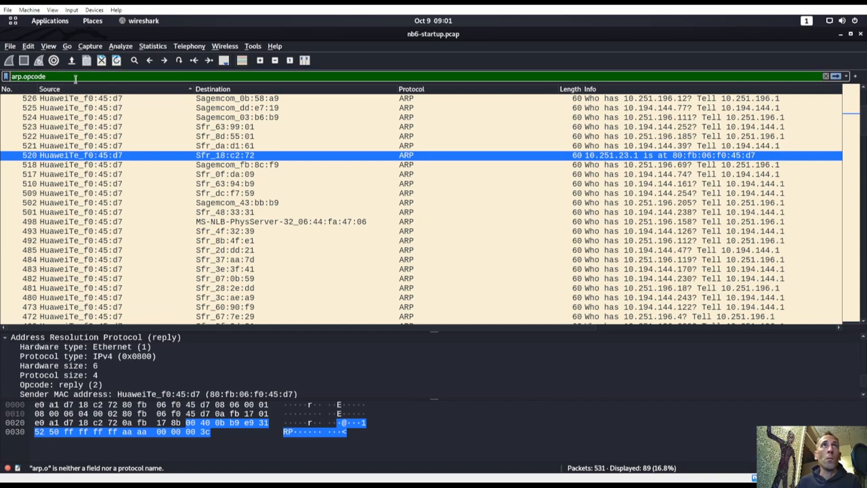
type("== 2")
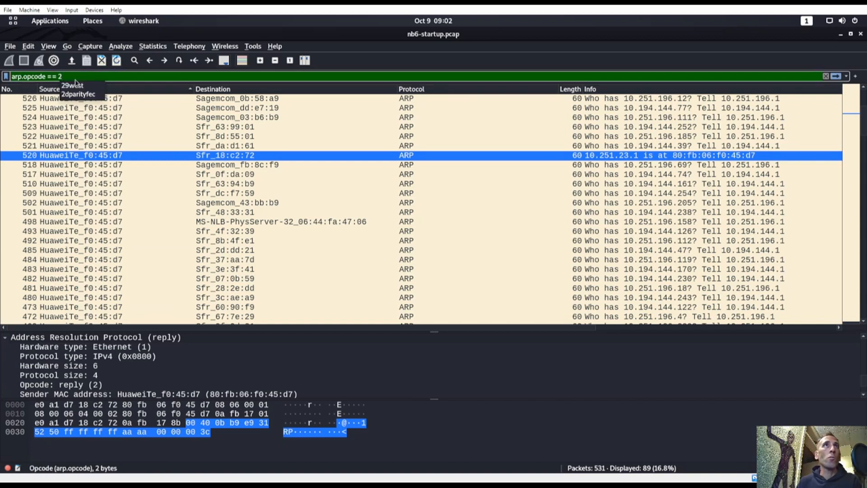
key("Return")
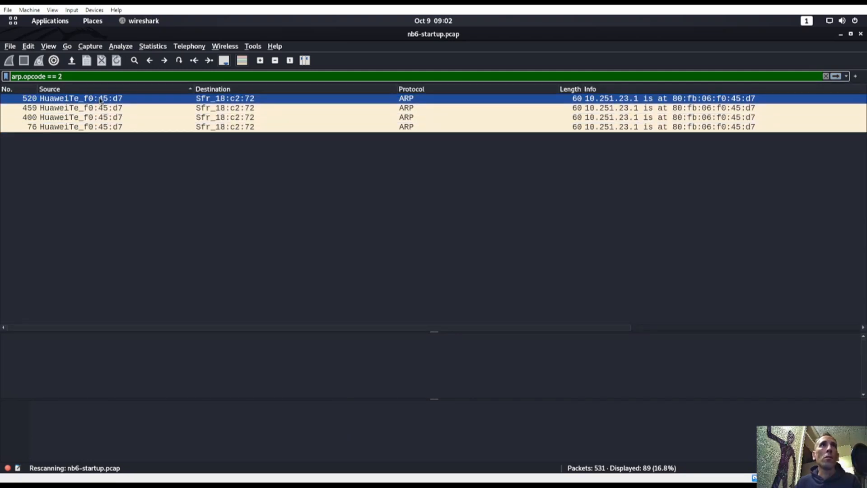
double_click(72, 98)
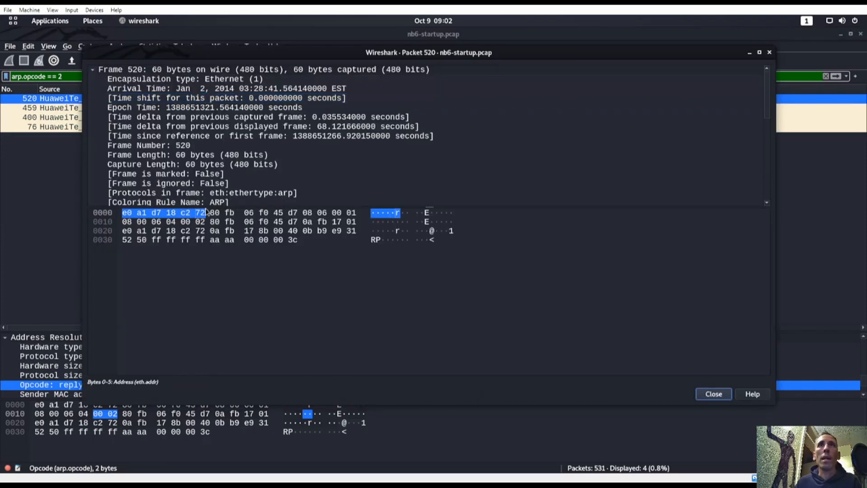
left_click_drag(217, 206, 258, 344)
scroll(244, 257, "down", 3)
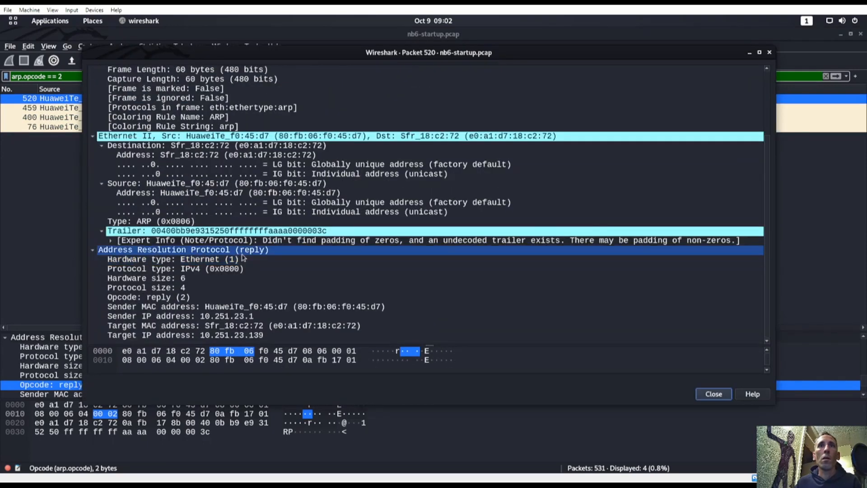
left_click(177, 297)
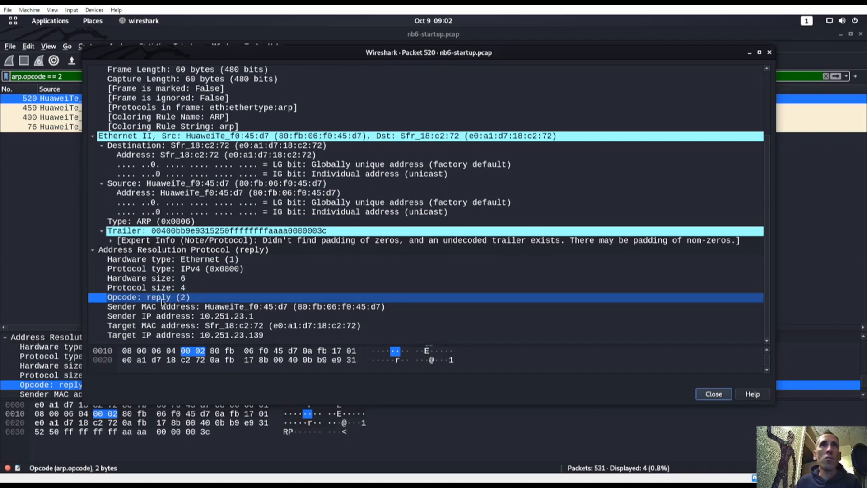
left_click(46, 196)
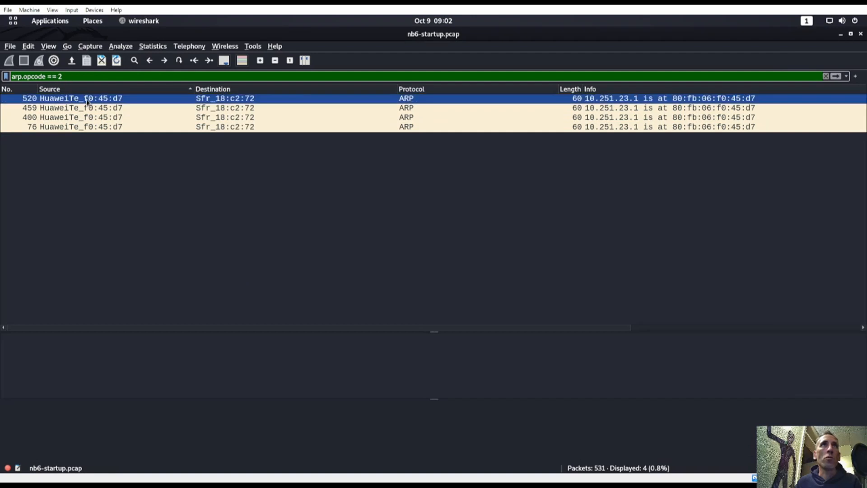
key("super")
key("super")
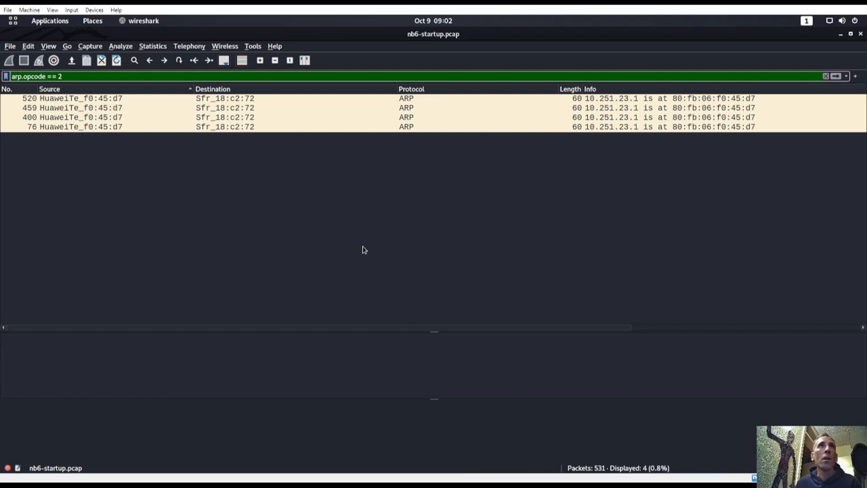
key("super")
Step: Correct the reply-packets answer to 76,400,459,520 and submit it on TryHackMe
left_click(321, 347)
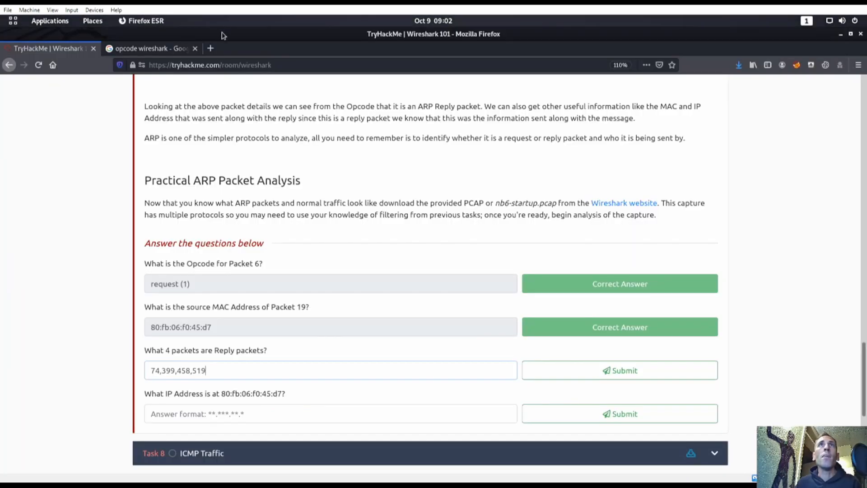
double_click(315, 35)
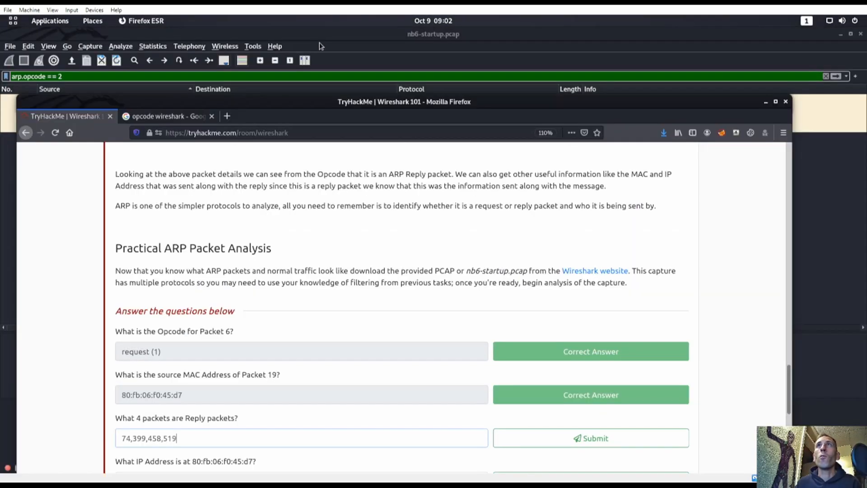
left_click_drag(263, 103, 523, 48)
key("BackSpace")
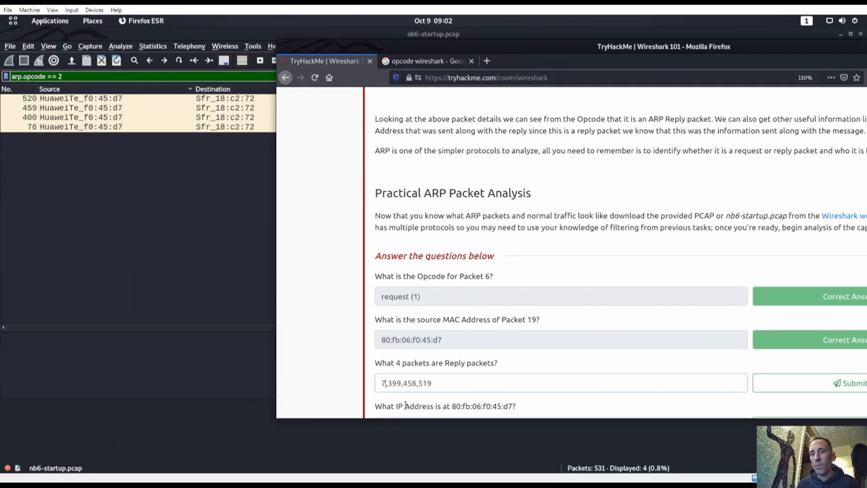
type("6")
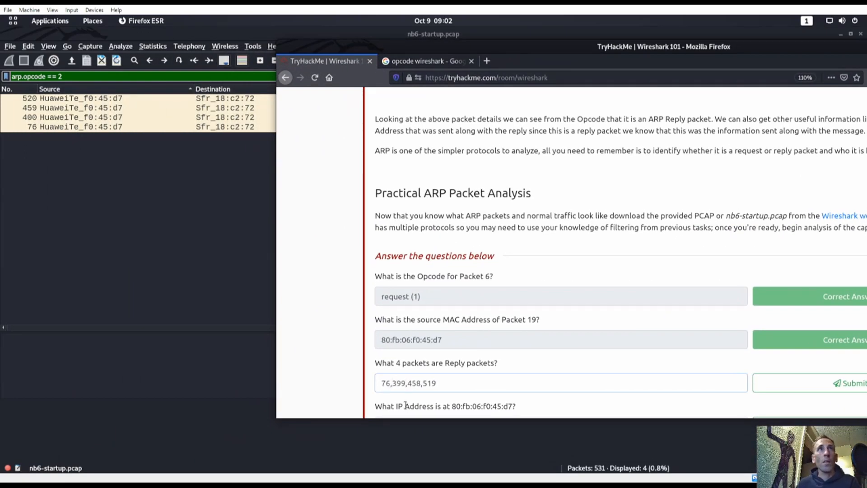
key("BackSpace")
key("BackSpace")
type("400")
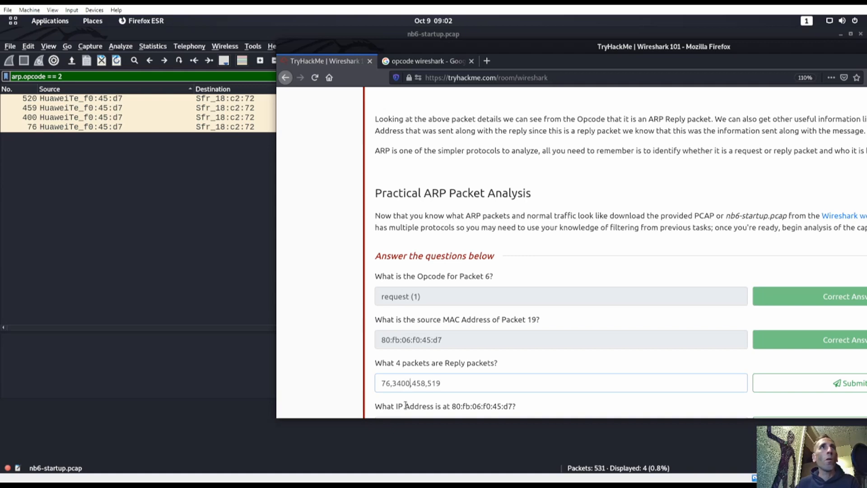
key("Left")
key("Left")
key("Left")
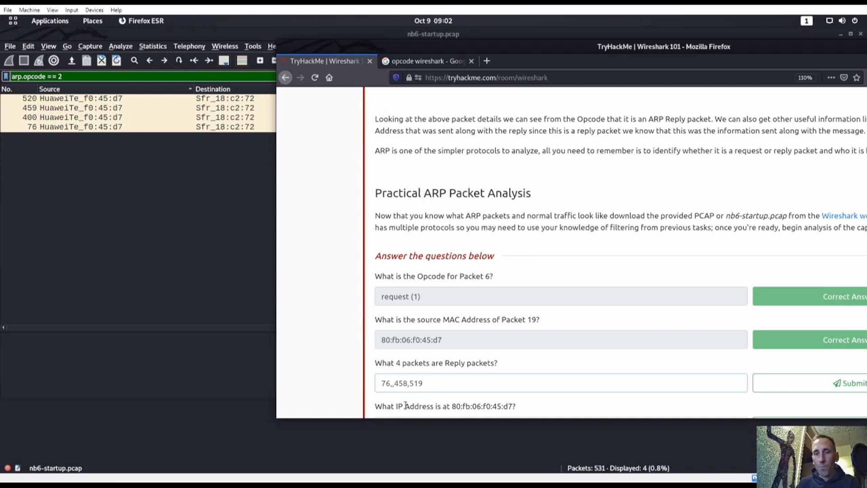
key("BackSpace")
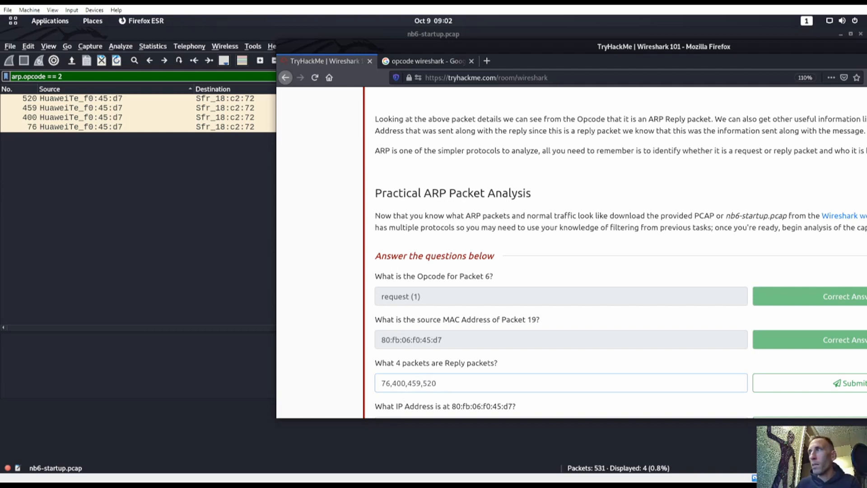
left_click(808, 383)
Step: Restore the browser to full screen, then switch to Wireshark and select reply packet 520
double_click(567, 47)
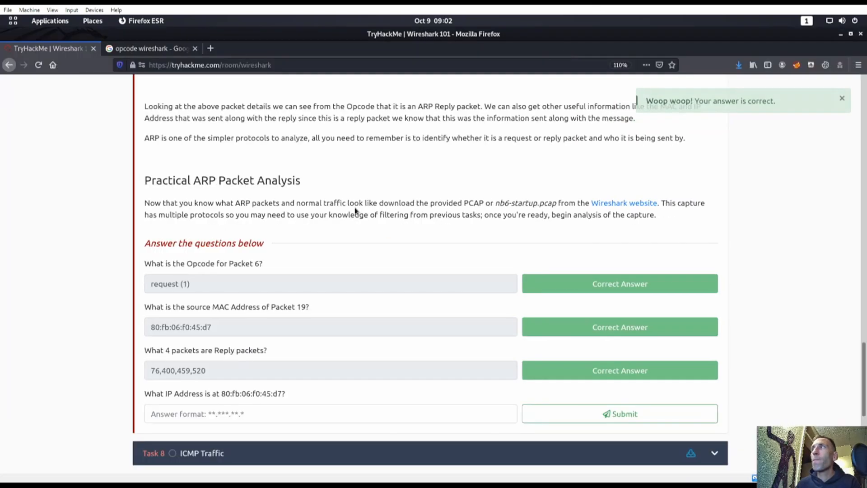
scroll(230, 356, "down", 1)
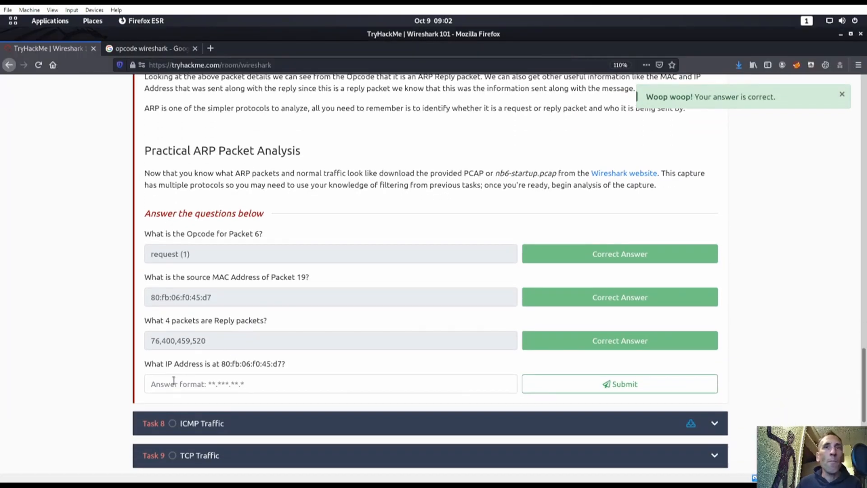
key("super")
left_click(263, 372)
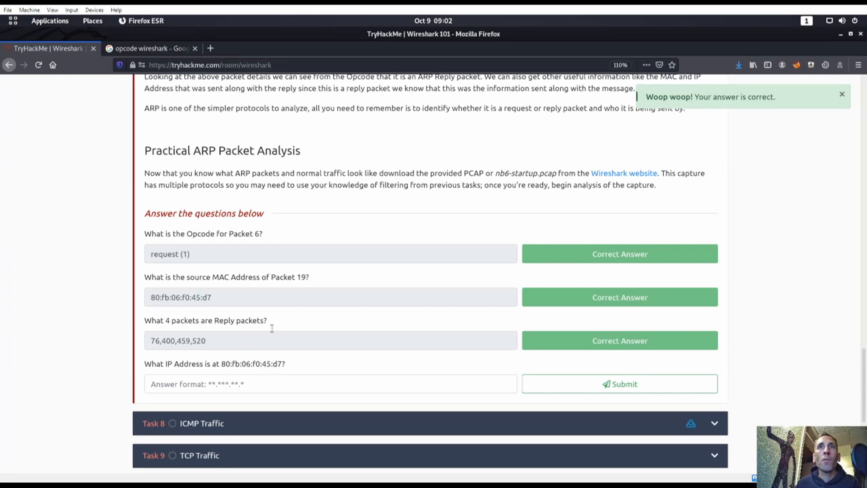
key("super")
left_click(568, 379)
left_click(68, 100)
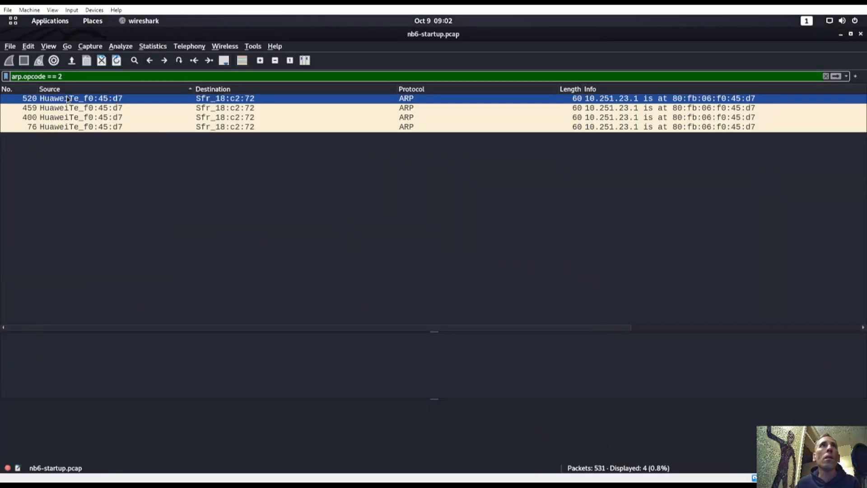
Step: Copy sender IP 10.251.23.1 from packet 520's details and go back to TryHackMe
double_click(101, 101)
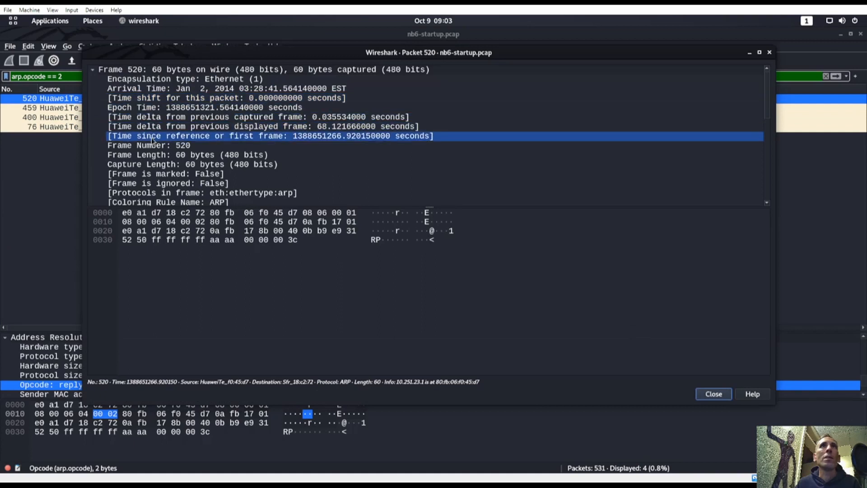
left_click(279, 212)
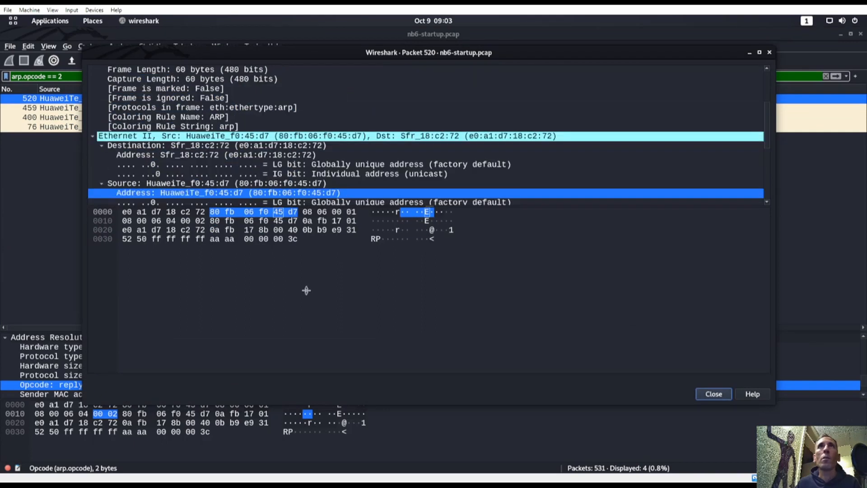
left_click_drag(333, 206, 333, 359)
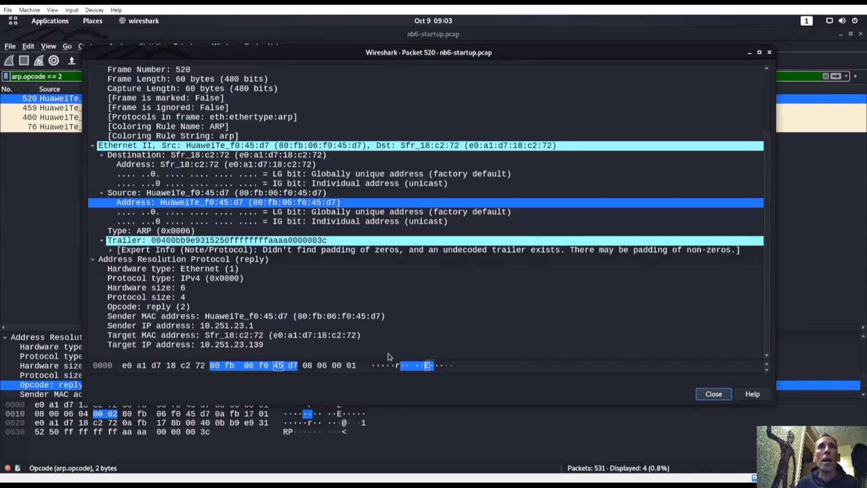
left_click(230, 326)
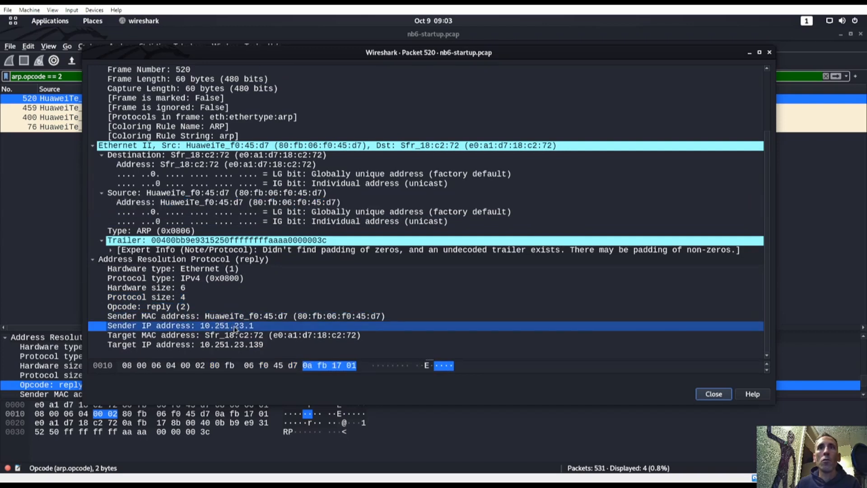
right_click(240, 326)
mouse_move(290, 407)
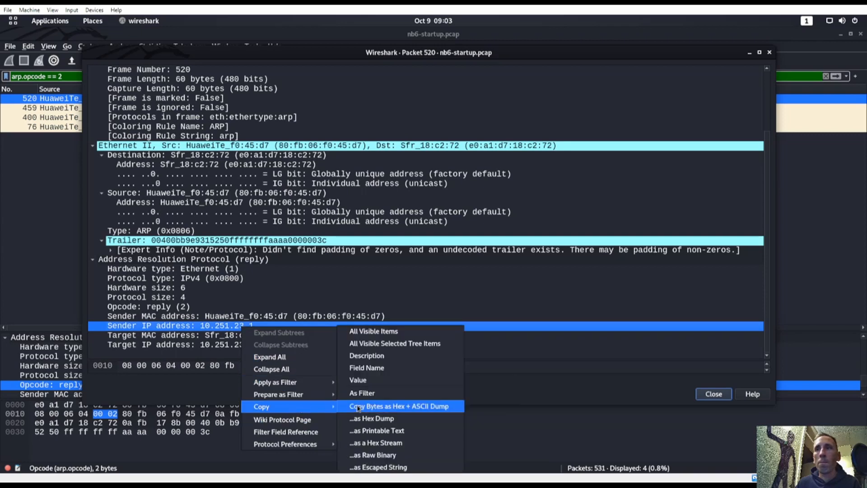
left_click(372, 381)
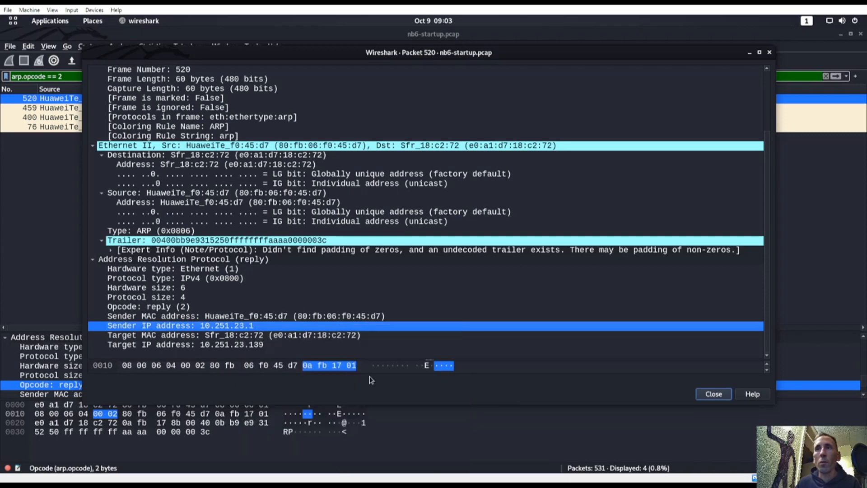
key("super")
left_click(330, 404)
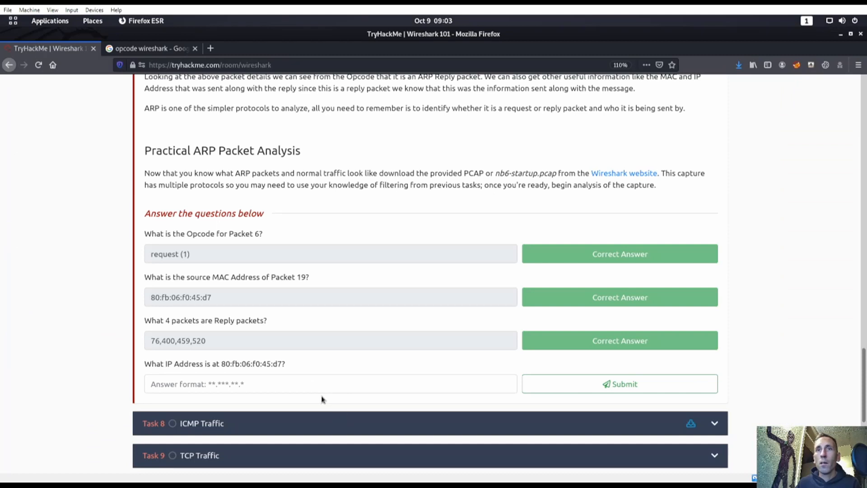
Step: Submit 10.251.23.1 as the IP address at 80:fb:06:f0:45:d7
left_click(321, 384)
key("ctrl+v")
key("Return")
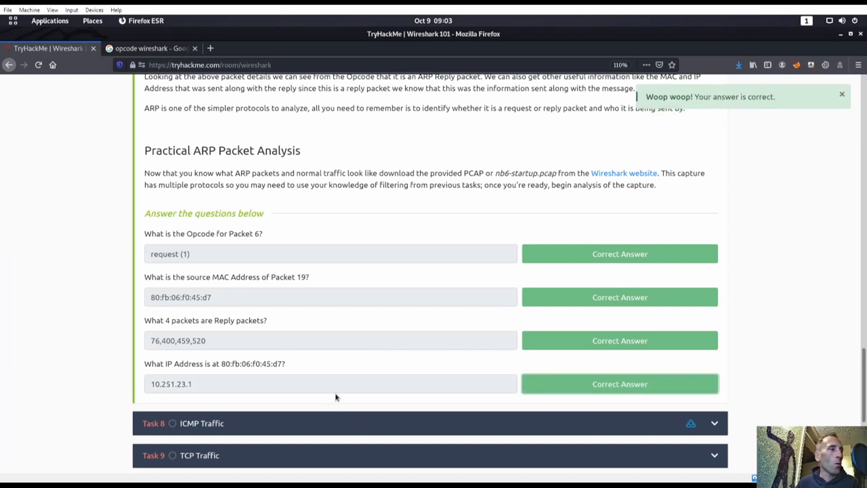
Step: Expand the Task 8 ICMP Traffic section
left_click(342, 429)
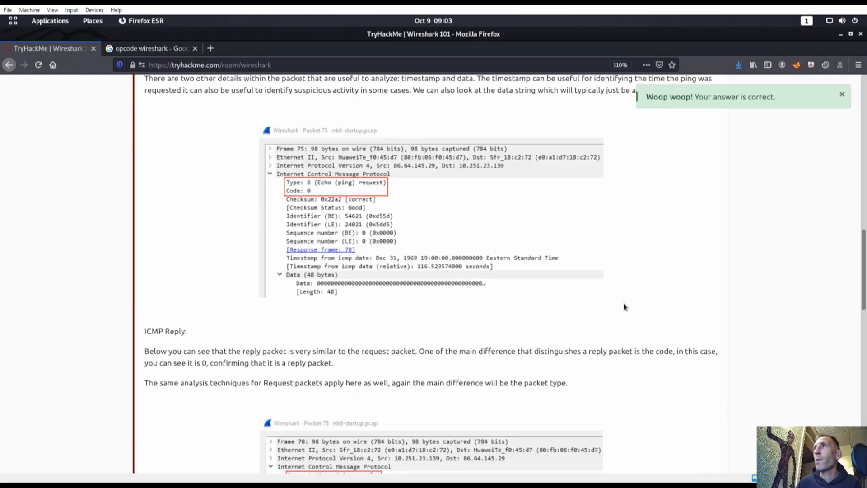
scroll(625, 307, "up", 12)
scroll(543, 342, "down", 3)
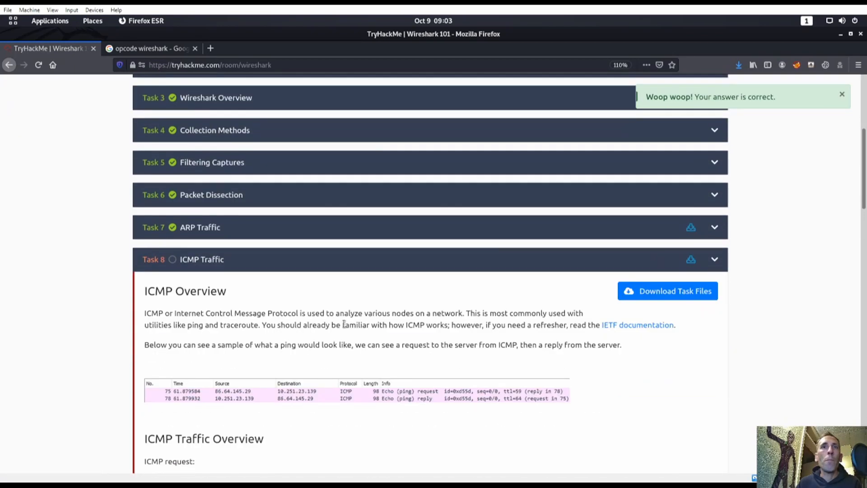
Step: Try opening the ICMP task file directly in Wireshark, entering the account password
left_click(669, 291)
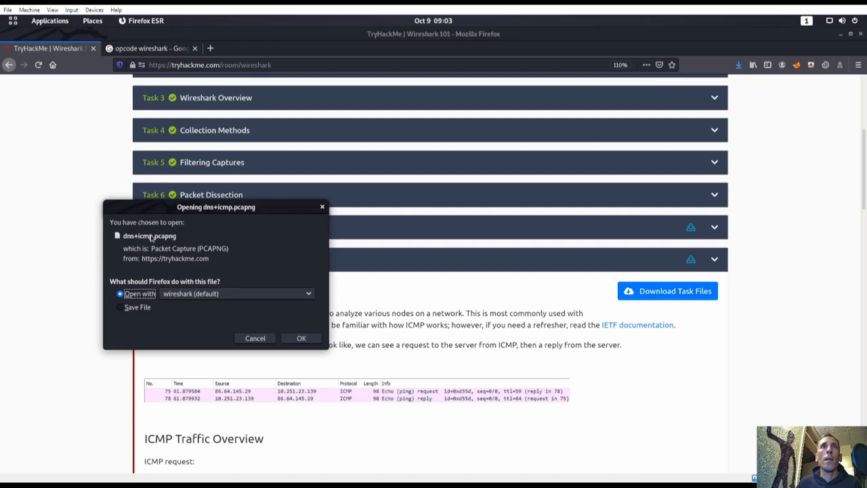
left_click(301, 339)
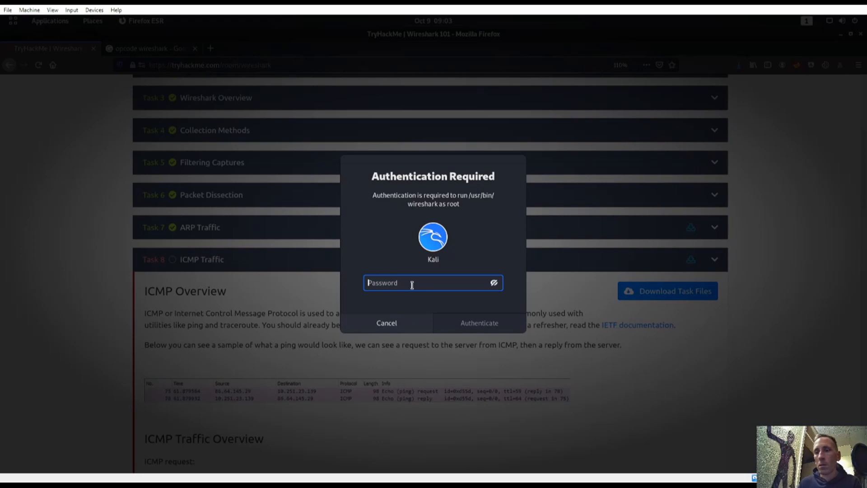
type("kali")
key("Return")
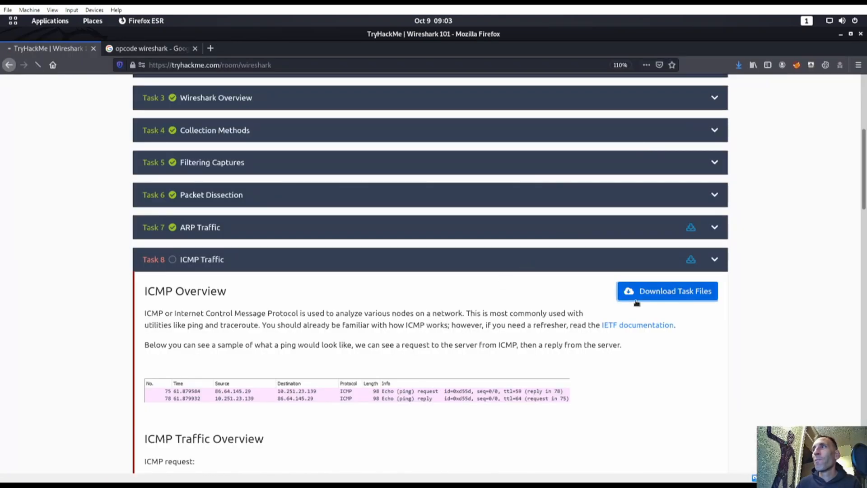
Step: Download the ICMP task file again and save dns+icmp.pcapng to disk
left_click(637, 299)
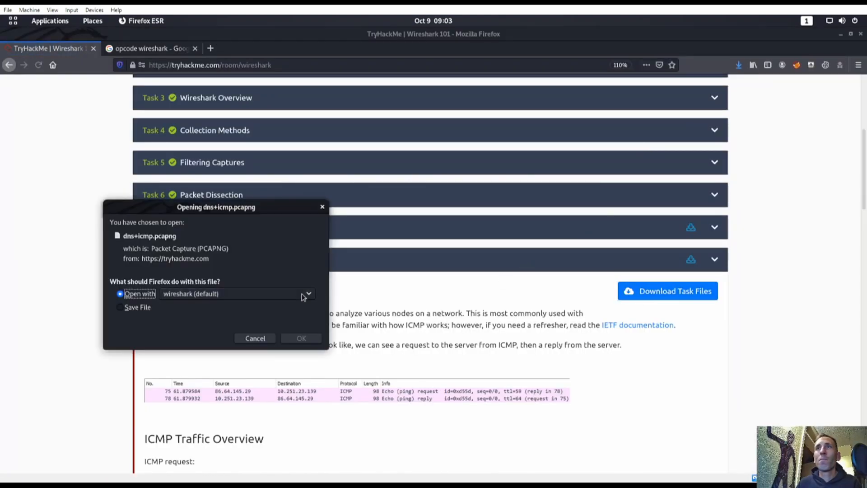
left_click(149, 307)
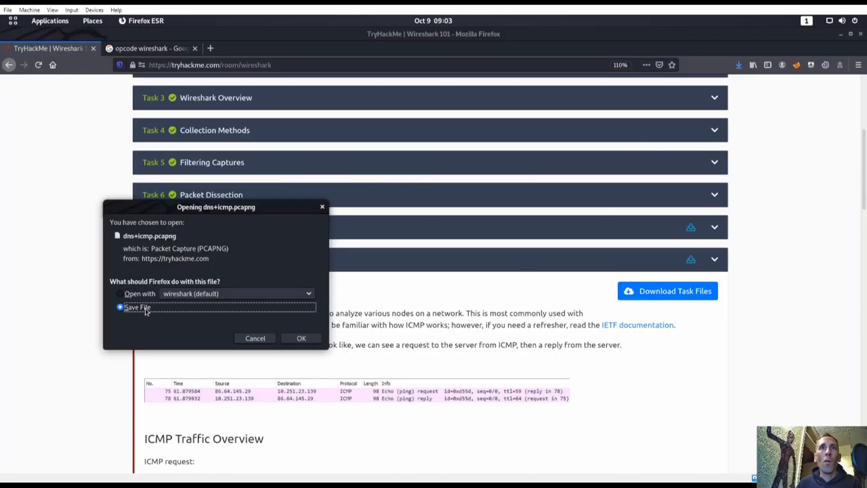
left_click(306, 340)
Step: Bring the Terminator window forward and focus its top-left pane
key("super")
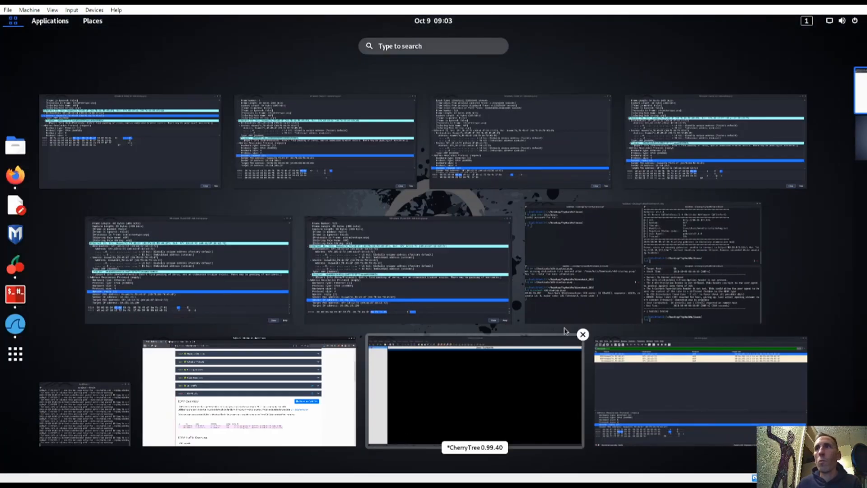
left_click(600, 300)
left_click(210, 218)
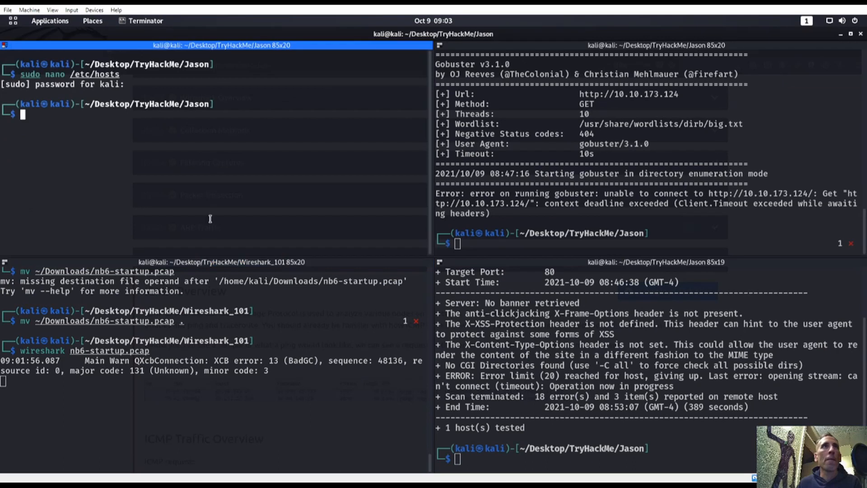
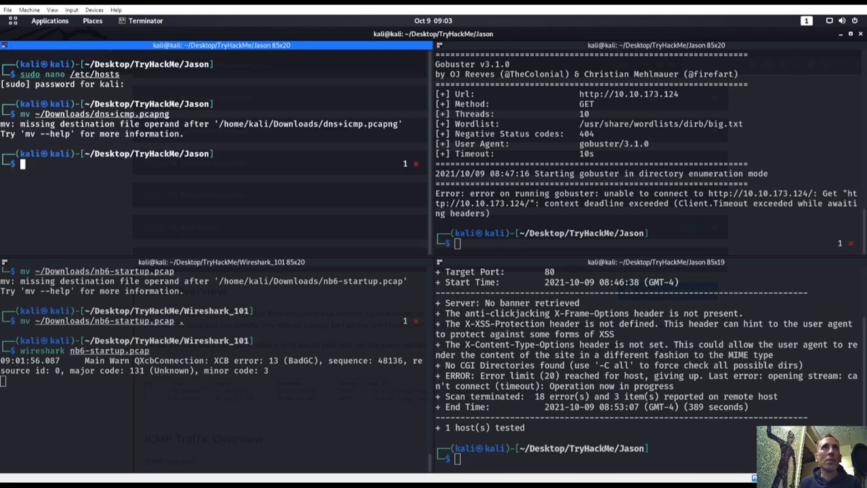
Step: Move dns+icmp.pcapng from Downloads into the current folder, fixing the path, and open it in Wireshark
key("Up")
type("/.")
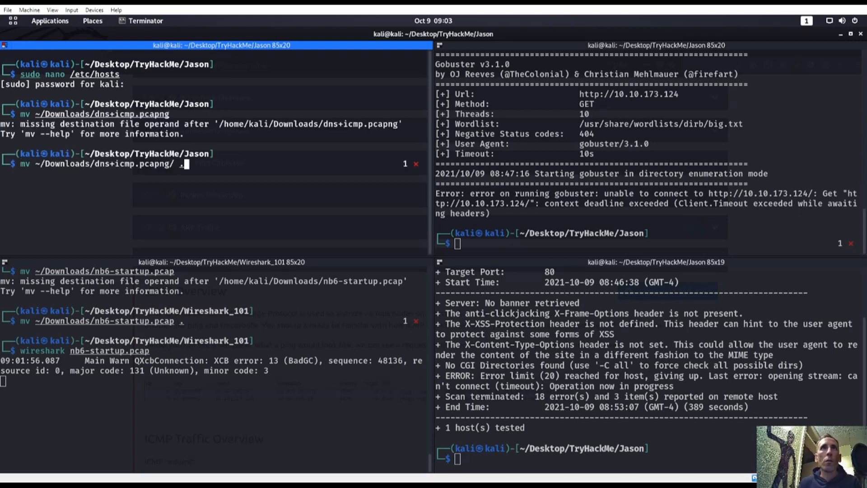
key("Return")
key("Up")
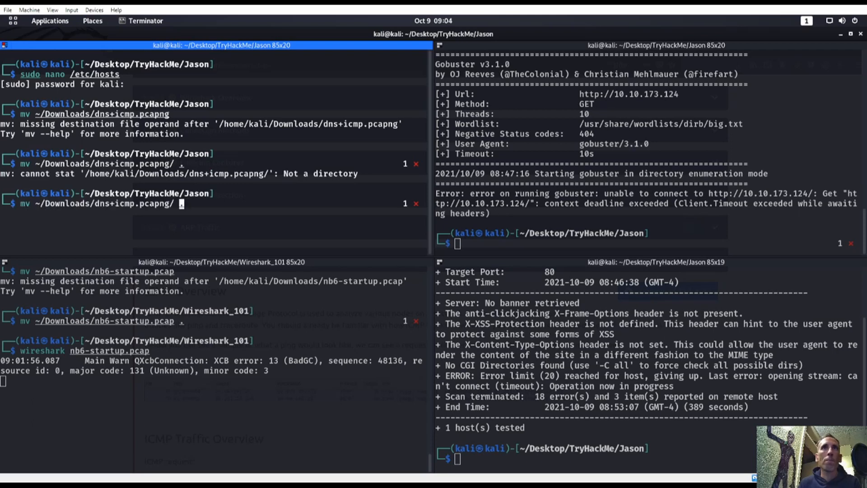
key("Left")
key("BackSpace")
key("Return")
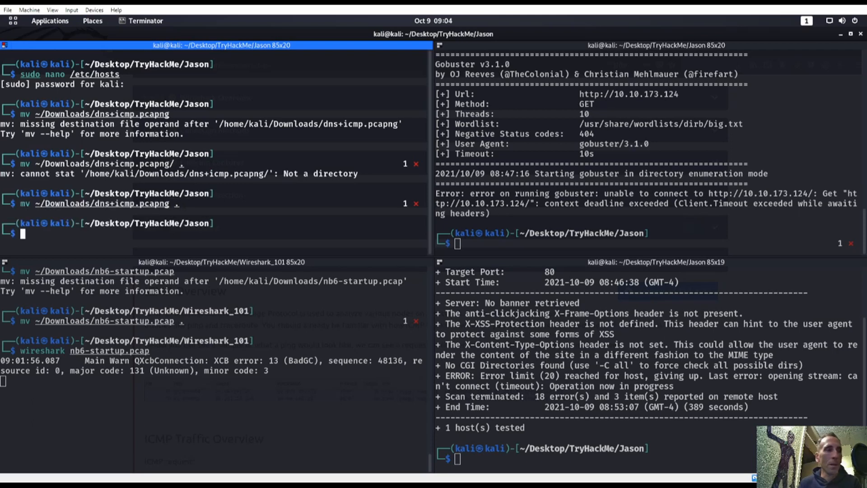
type("wireshark ")
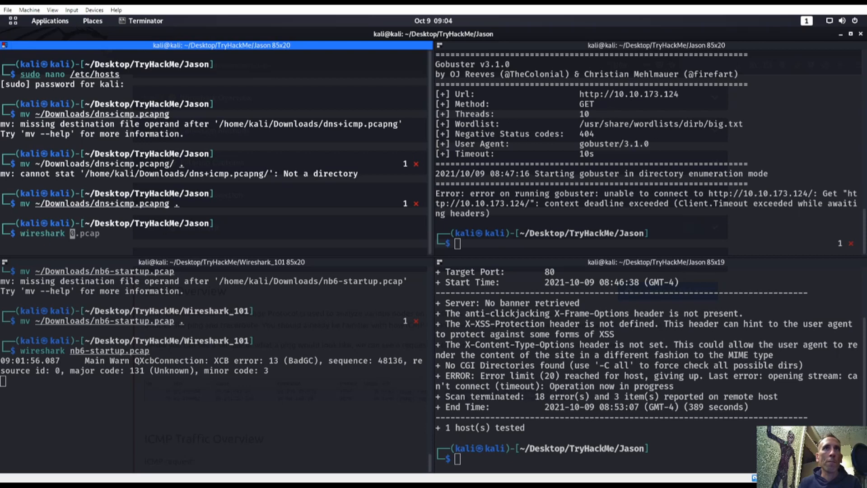
type("dns+icmp.pcapng")
key("Return")
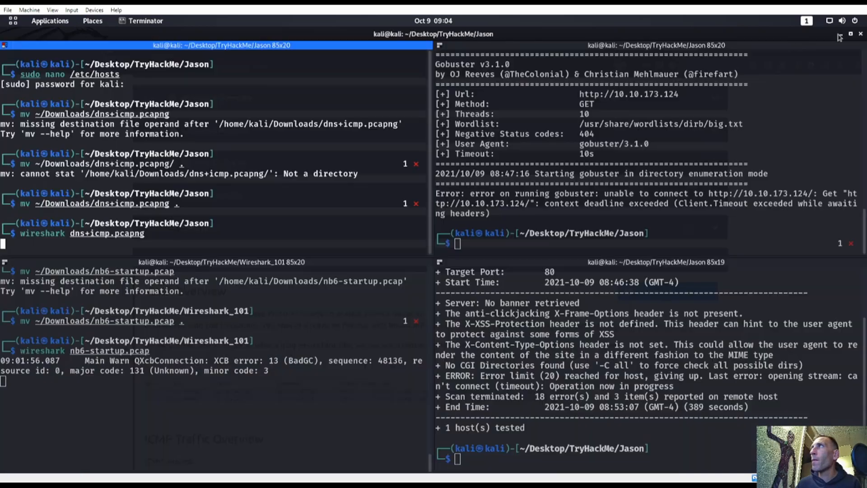
Step: Stop the old Wireshark session, close the Wireshark_101 terminal pane, and clear the terminal
left_click(861, 34)
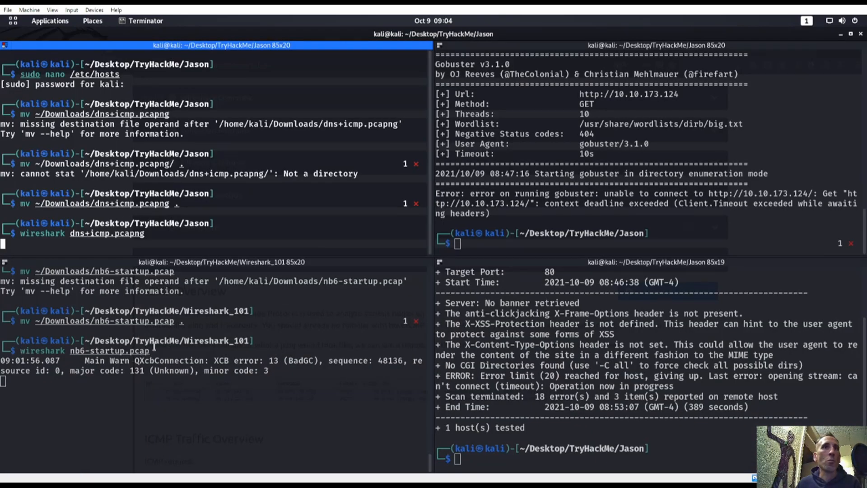
left_click(184, 379)
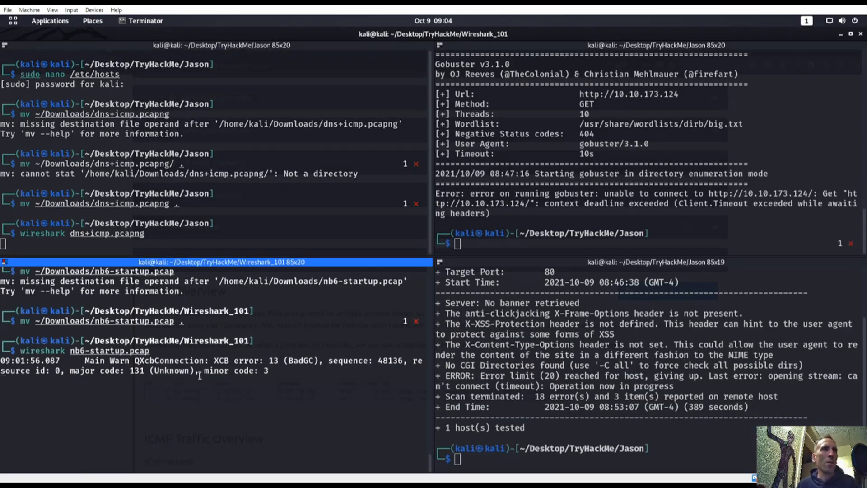
key("ctrl+c")
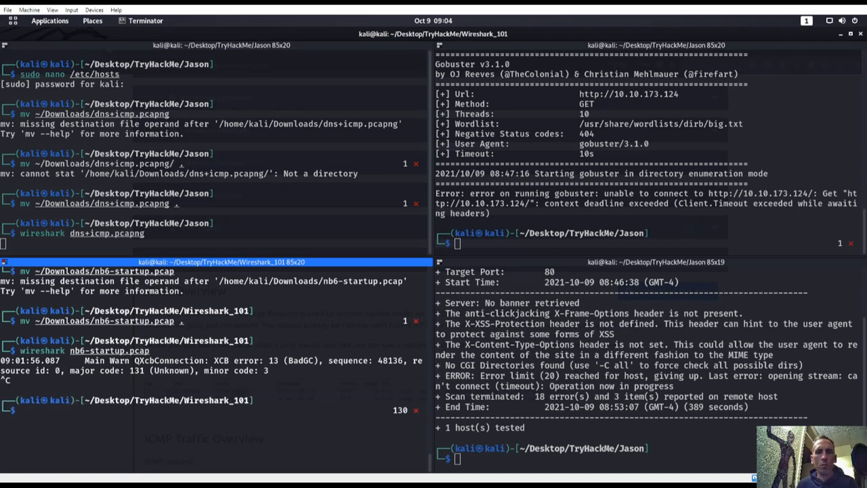
type("exit")
key("Return")
type("cl")
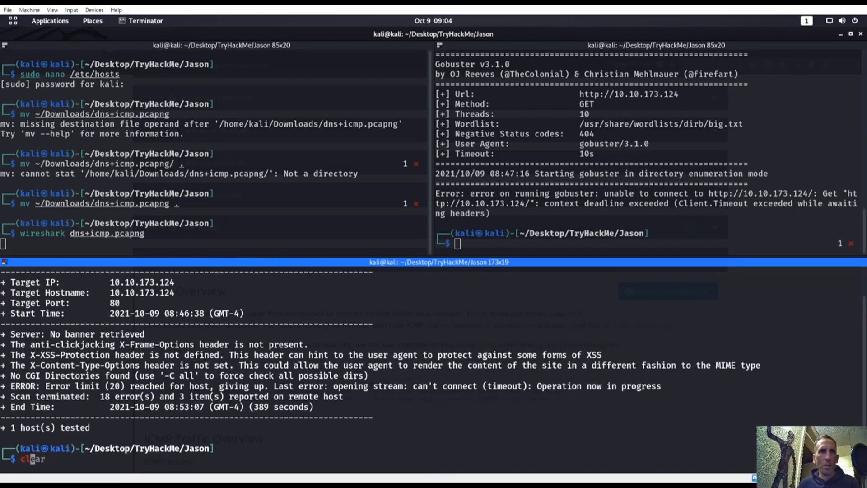
type("ear")
key("Return")
key("super")
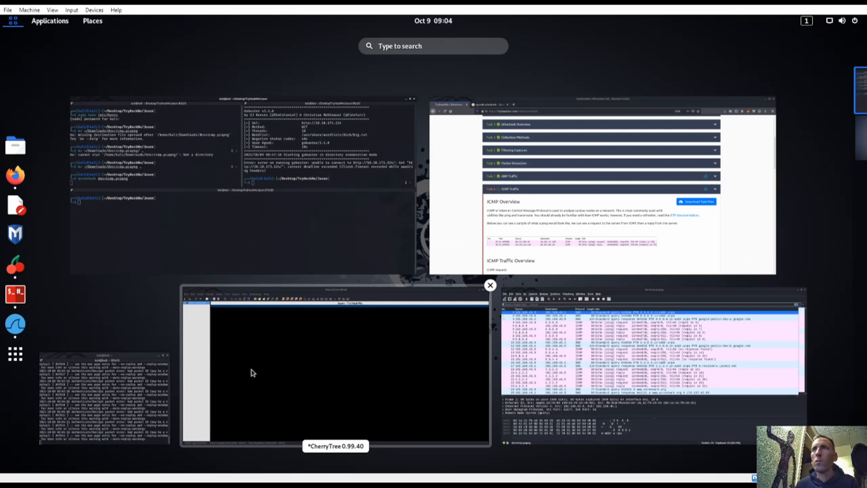
Step: Read the ICMP request and reply packet explanations in the TryHackMe Wireshark 101 ICMP task
left_click(572, 295)
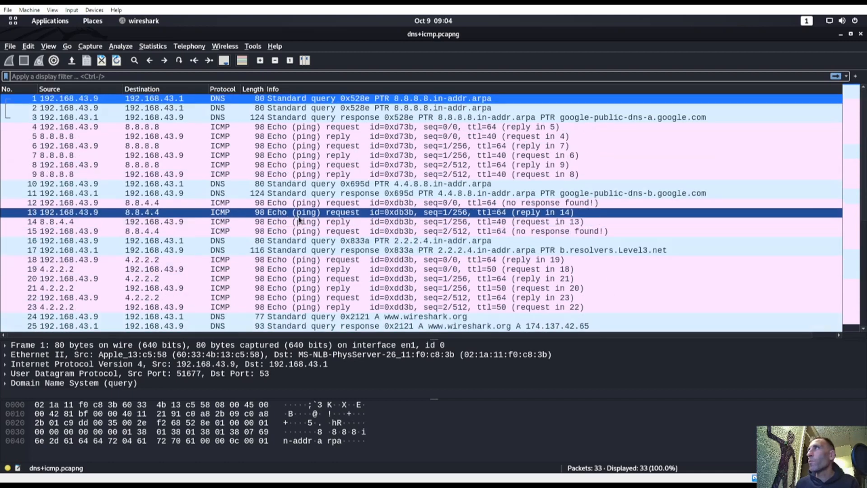
scroll(299, 220, "down", 1)
key("super")
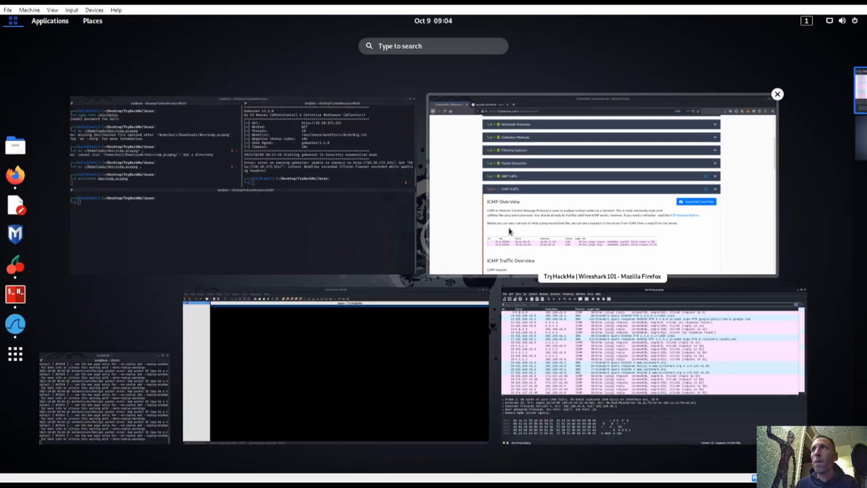
left_click(509, 231)
scroll(315, 266, "down", 8)
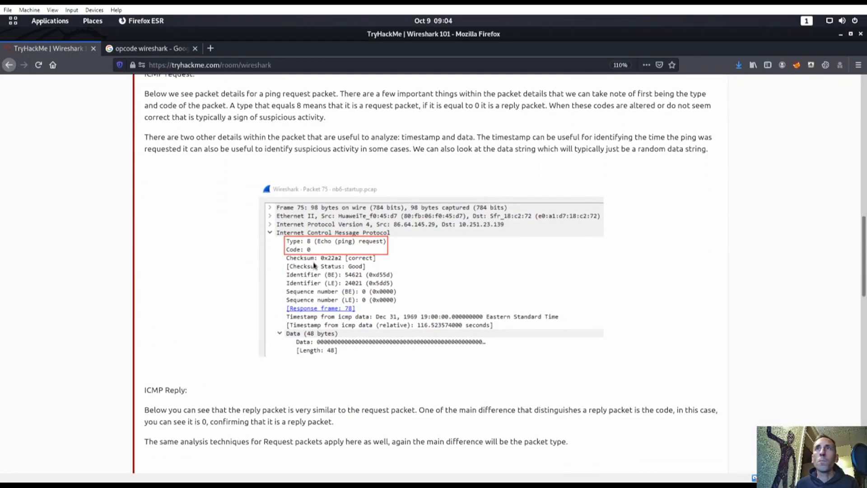
scroll(278, 214, "down", 10)
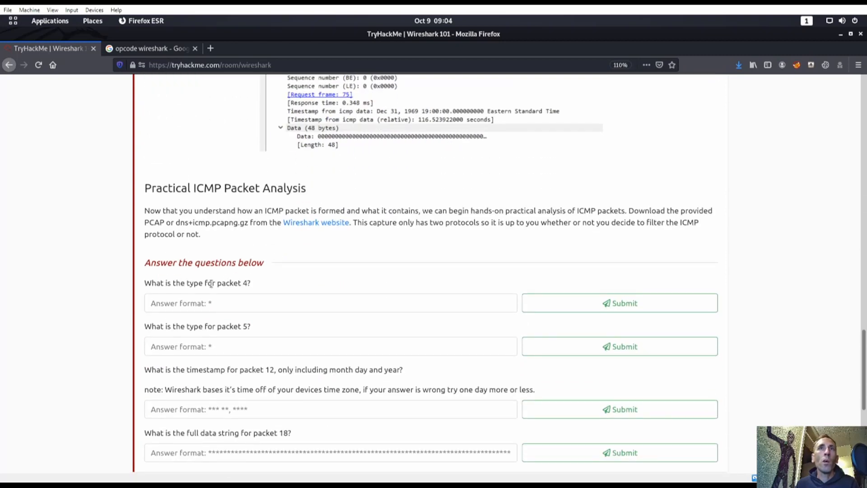
scroll(323, 280, "up", 2)
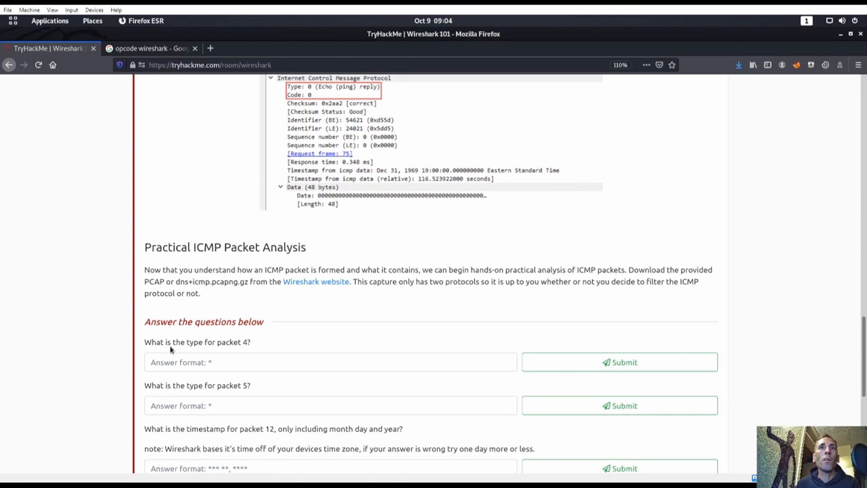
scroll(433, 298, "up", 11)
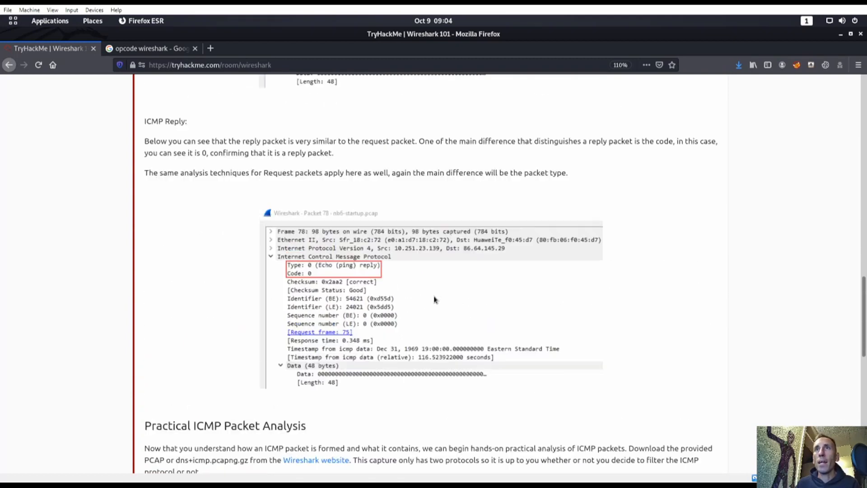
scroll(432, 297, "down", 10)
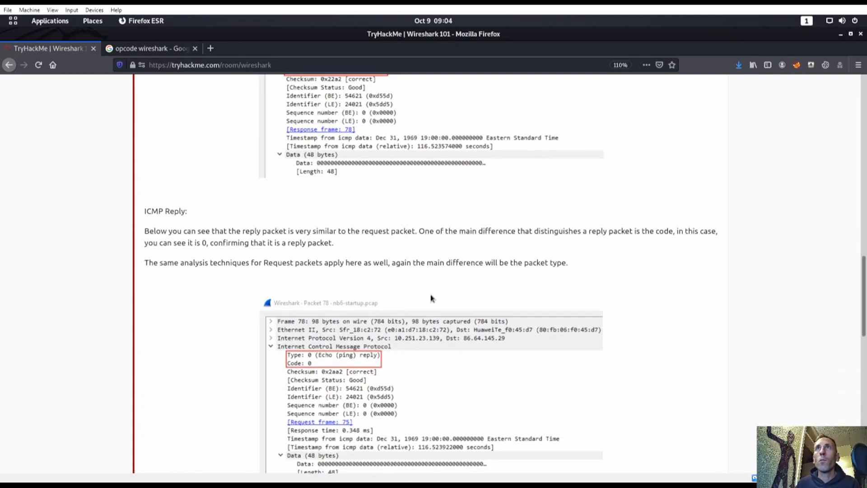
Step: Open packet 4's details in Wireshark and read its ICMP Type 8 (Echo request)
key("super")
left_click(651, 361)
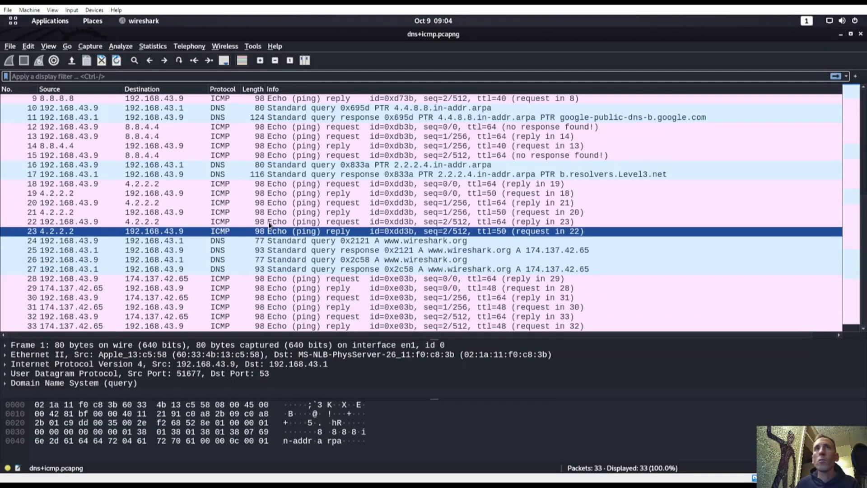
double_click(216, 127)
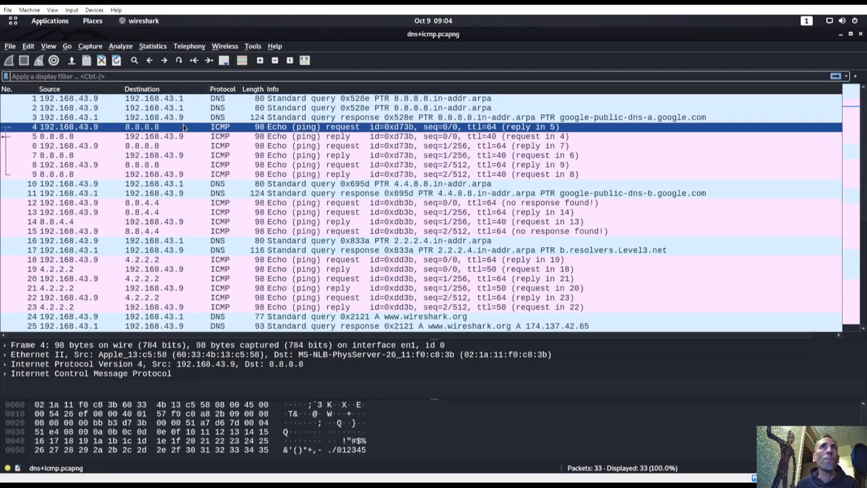
double_click(113, 100)
left_click(108, 107)
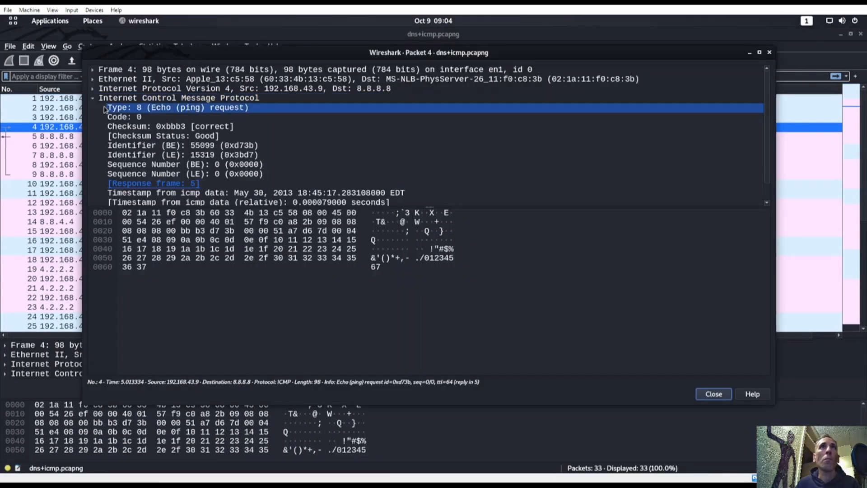
key("Down")
key("Down")
key("Down")
key("Down")
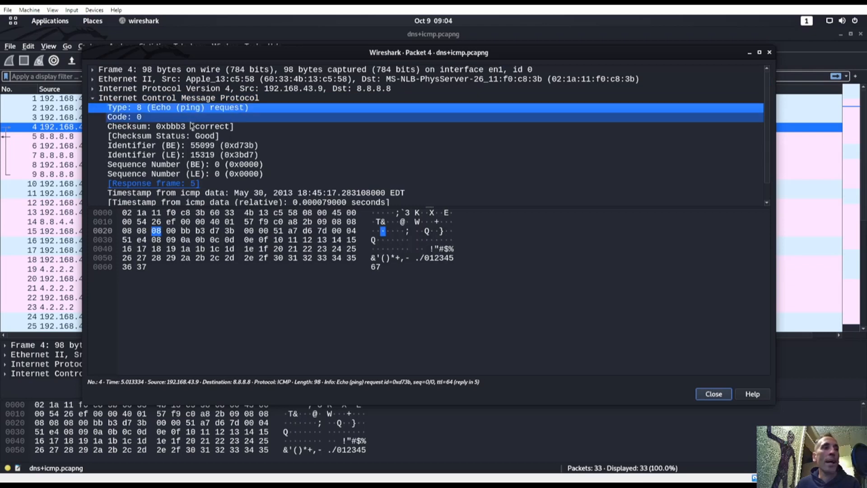
Step: Enter 8 as packet 4's ICMP type answer in TryHackMe and submit it
key("super")
left_click(579, 235)
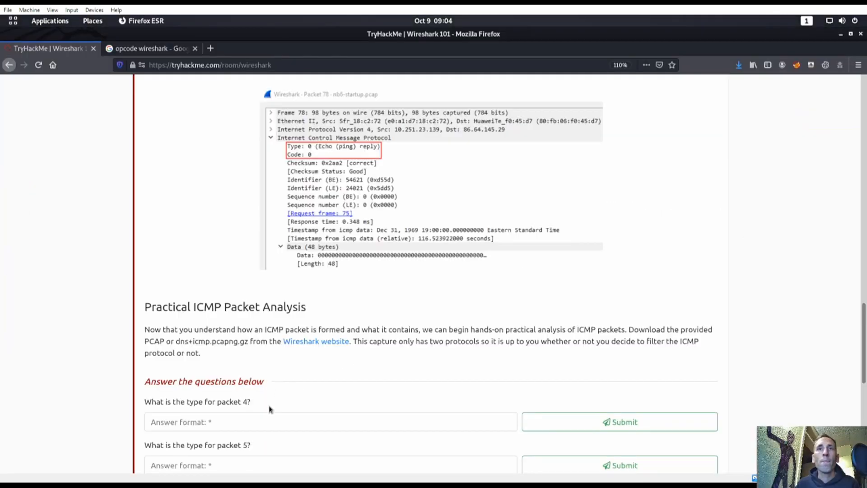
left_click(275, 417)
type("8")
left_click(565, 422)
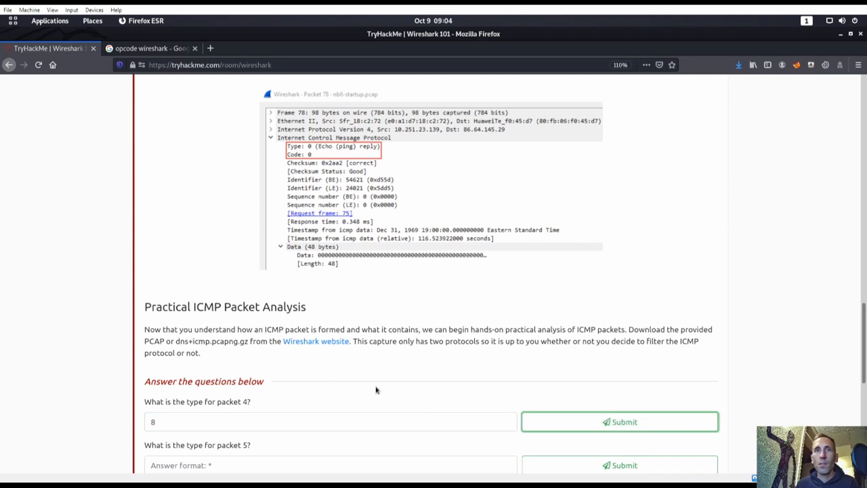
scroll(345, 377, "down", 2)
scroll(205, 389, "down", 2)
key("super")
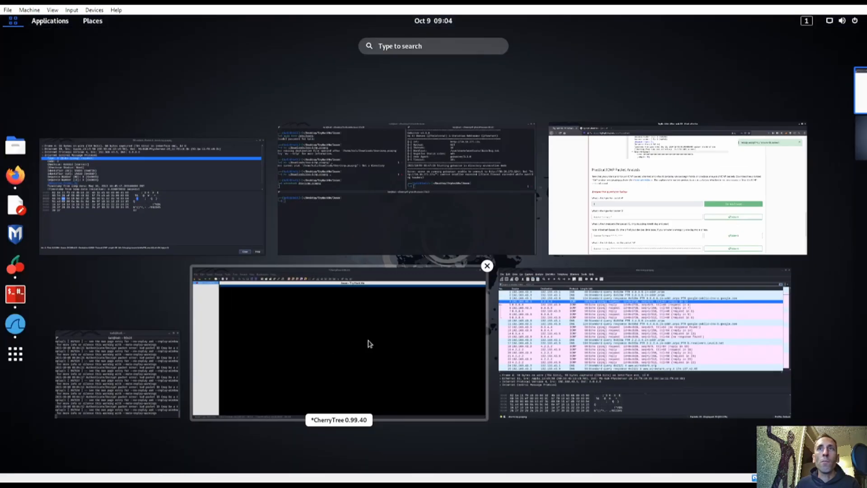
Step: Open packet 5's details in Wireshark and read its ICMP Type 0 (Echo reply)
left_click(602, 225)
key("super")
left_click(257, 267)
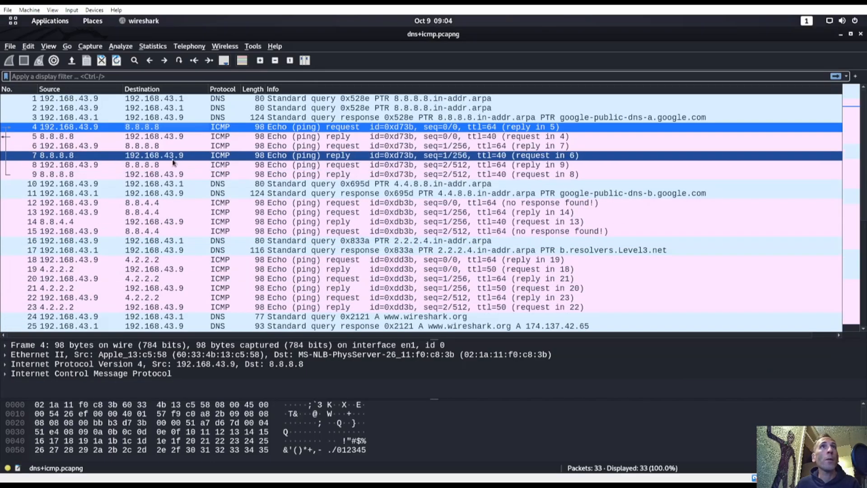
double_click(138, 137)
key("Down")
key("Down")
key("Down")
key("Down")
key("Down")
key("Down")
key("Down")
key("Down")
key("Down")
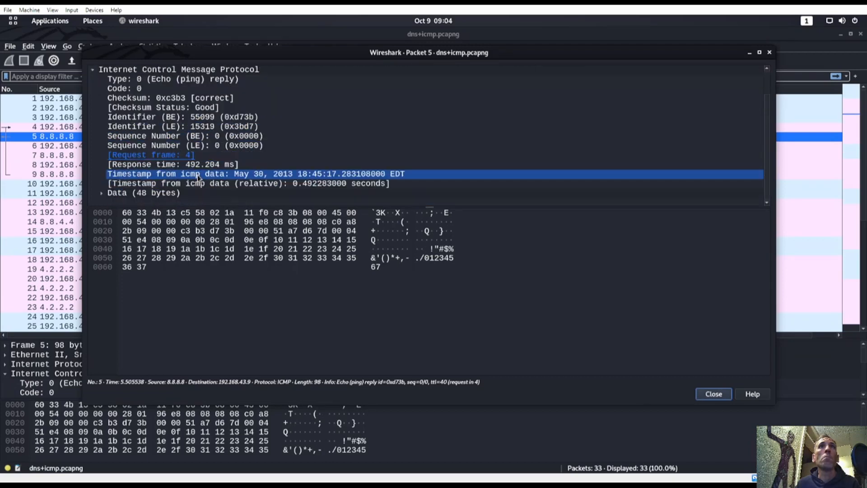
left_click(100, 136)
key("Up")
key("Up")
key("Up")
key("Up")
key("Up")
key("Up")
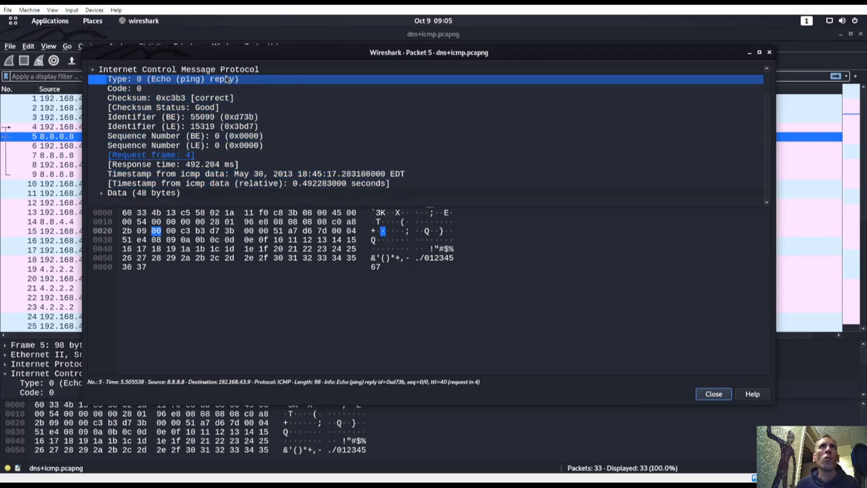
Step: Enter 0 as packet 5's ICMP type answer in TryHackMe and submit it
key("super")
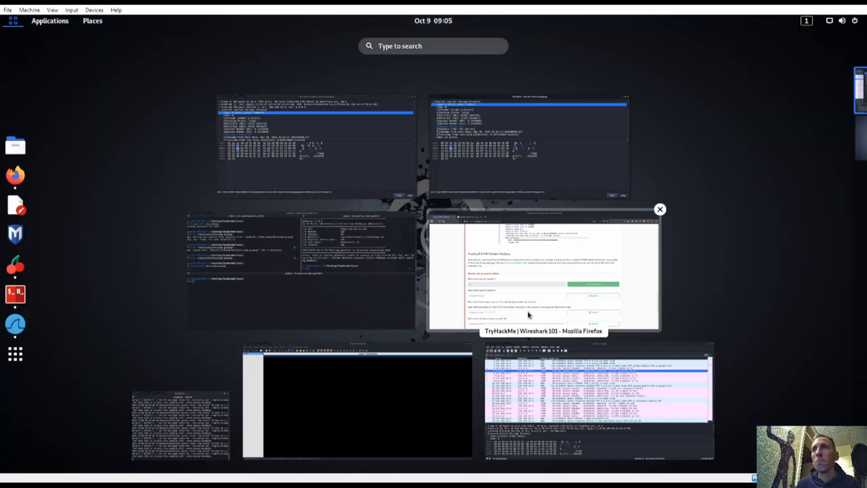
left_click(531, 313)
left_click(273, 347)
type("0")
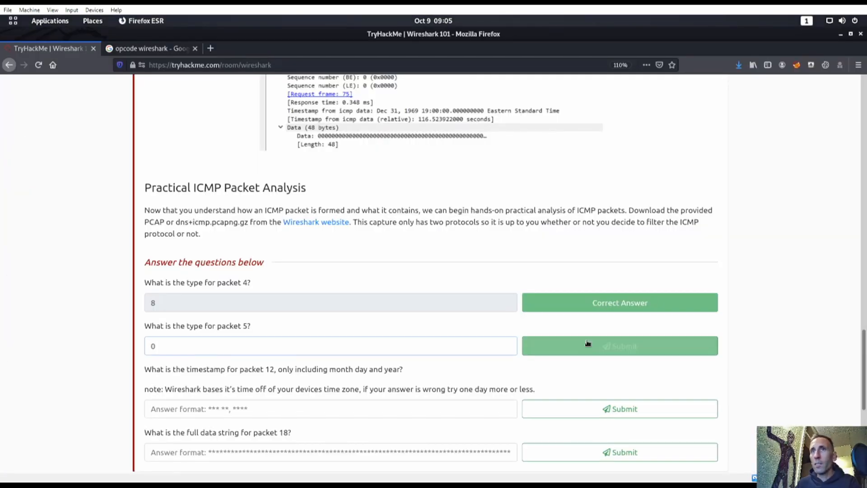
left_click(592, 344)
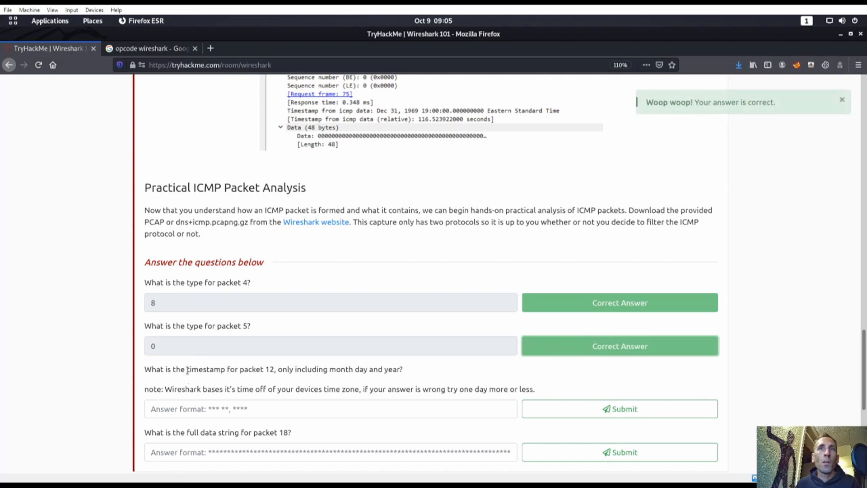
Step: Open packet 12's details in Wireshark to find its ICMP timestamp, May 30, 2013
scroll(245, 323, "down", 2)
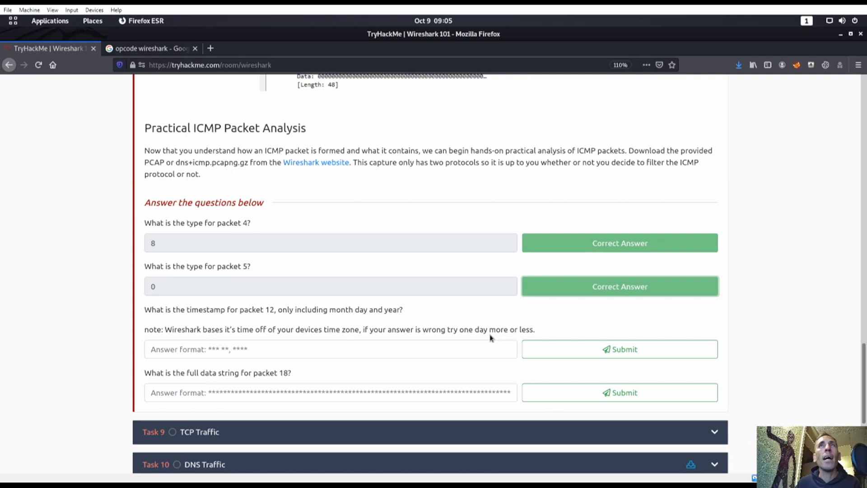
scroll(490, 337, "up", 5)
scroll(460, 336, "down", 4)
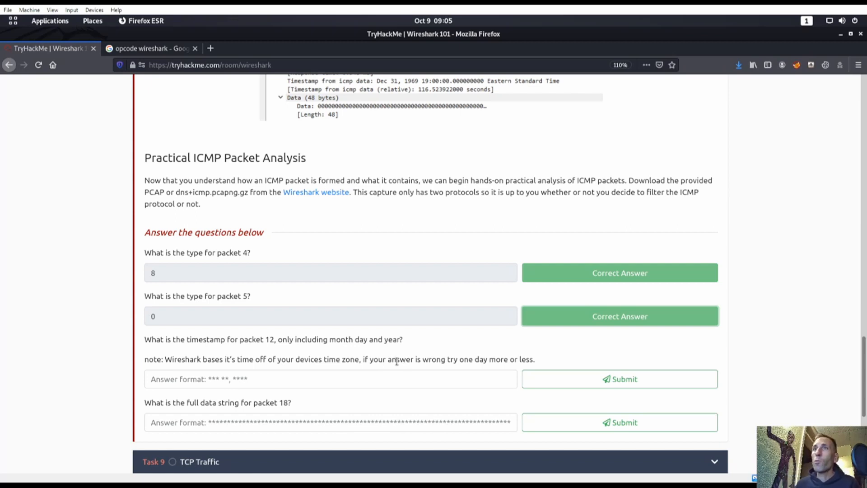
key("super")
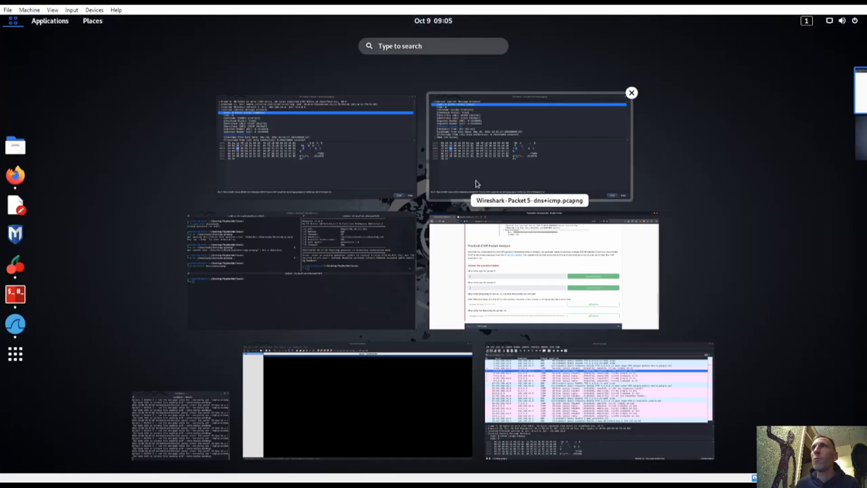
left_click(535, 384)
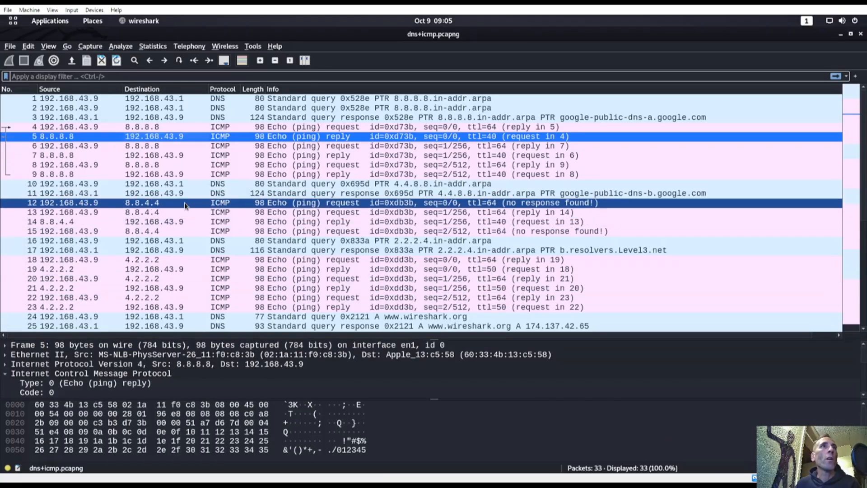
double_click(152, 203)
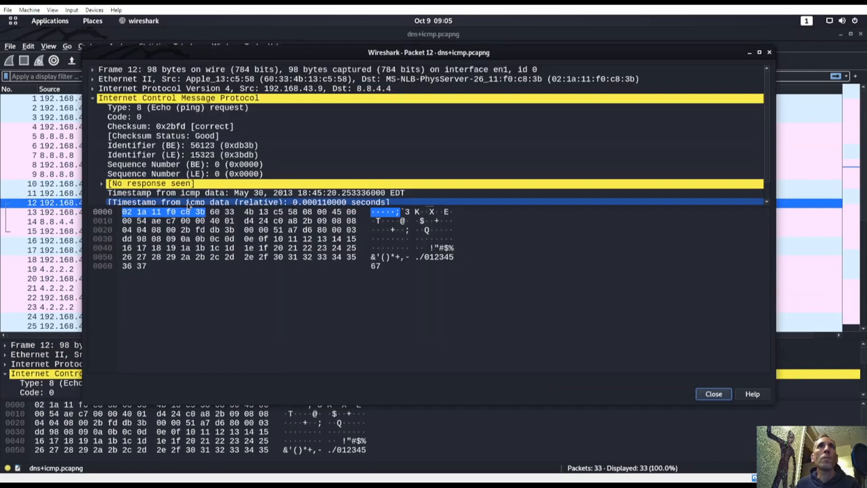
left_click(219, 212)
left_click_drag(224, 204, 224, 288)
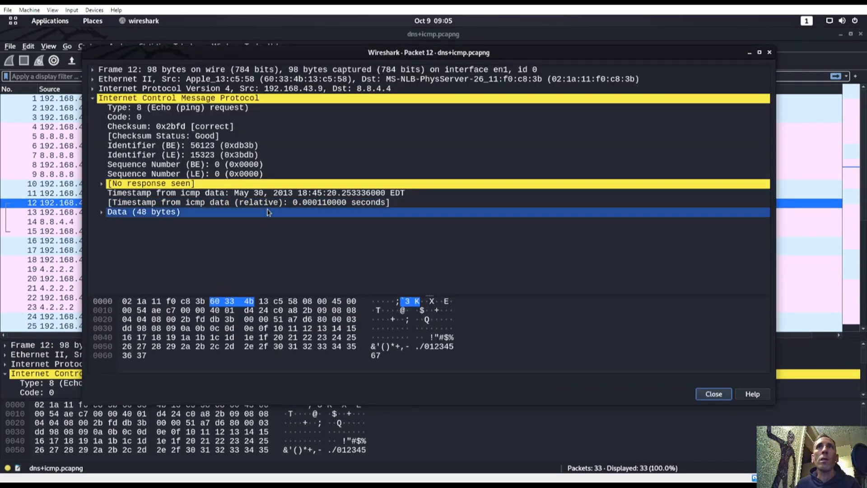
key("super")
left_click(455, 293)
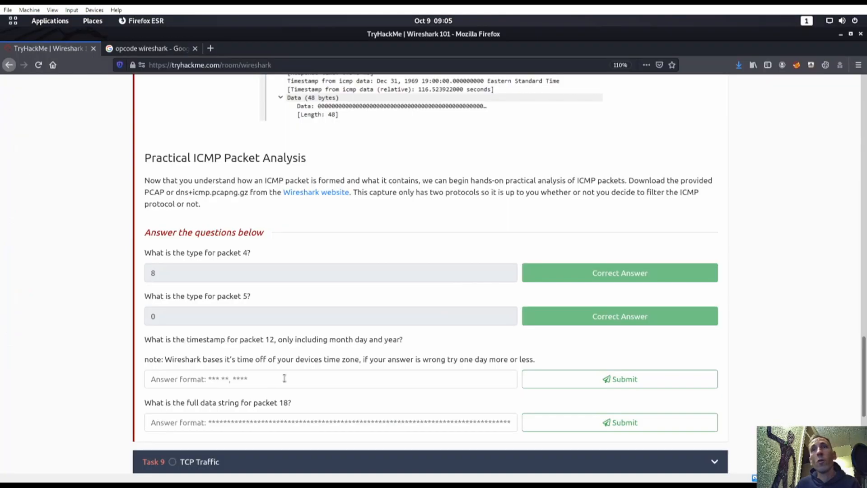
Step: Submit May 30, 2013 as packet 12's timestamp answer
left_click(273, 379)
type("May 30, 2013")
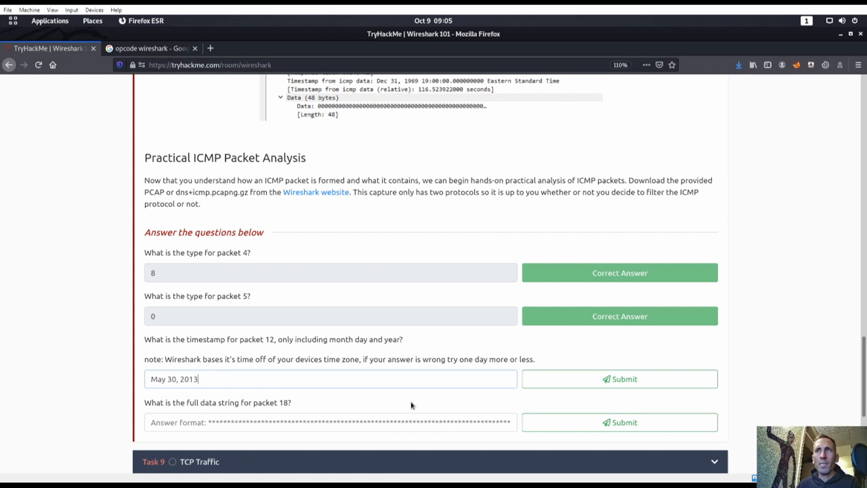
left_click(568, 383)
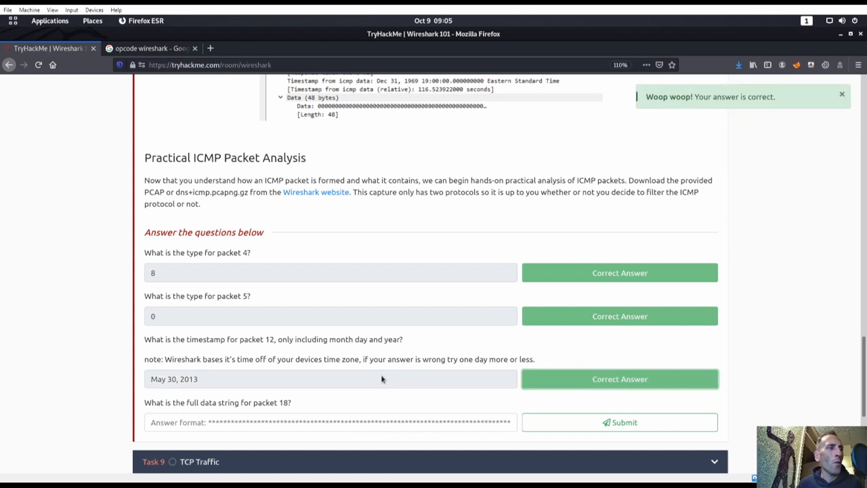
double_click(176, 380)
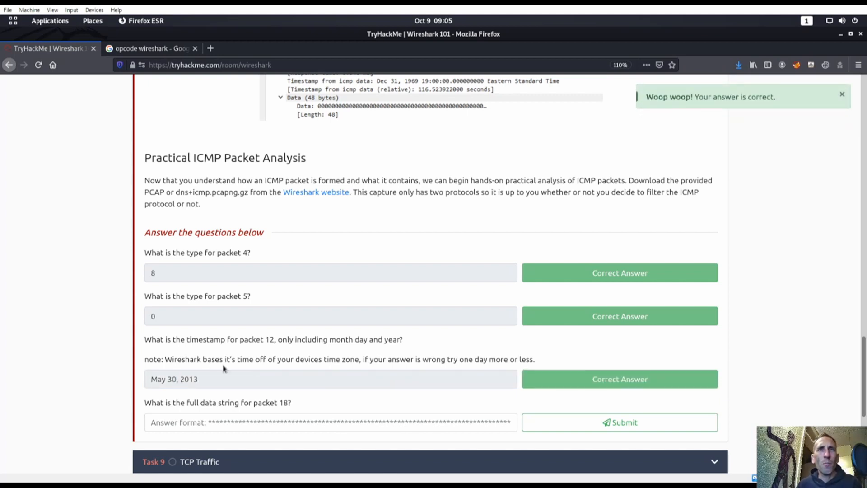
scroll(285, 382, "down", 2)
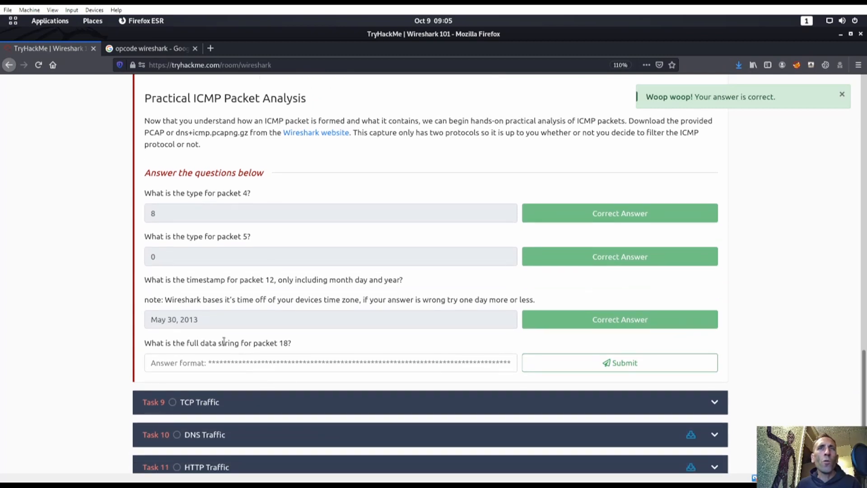
key("super")
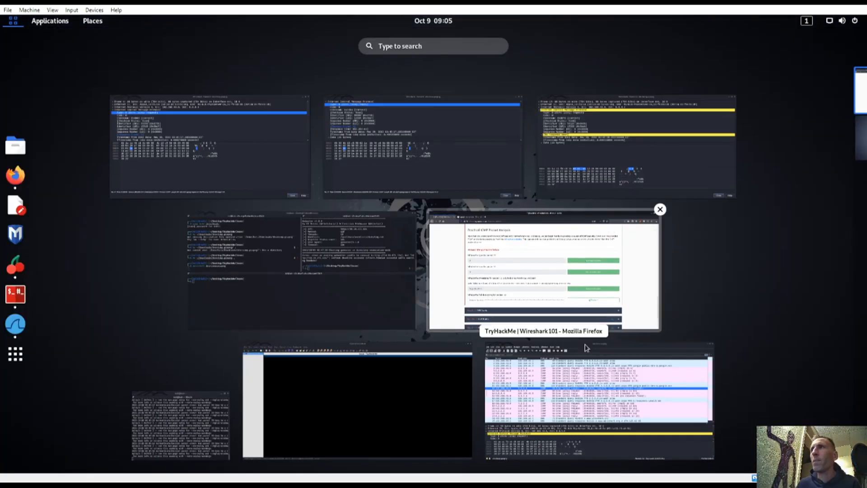
Step: Copy the value of packet 18's 48-byte ICMP Data field and focus the TryHackMe answer box
left_click(587, 382)
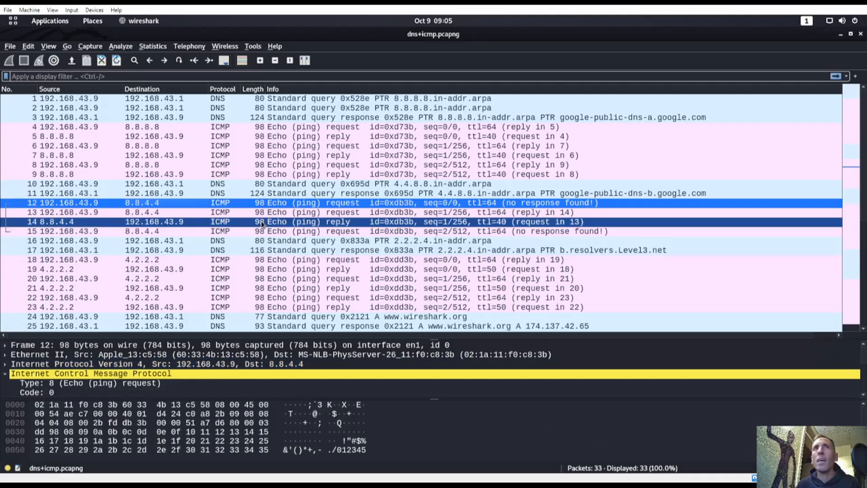
double_click(137, 260)
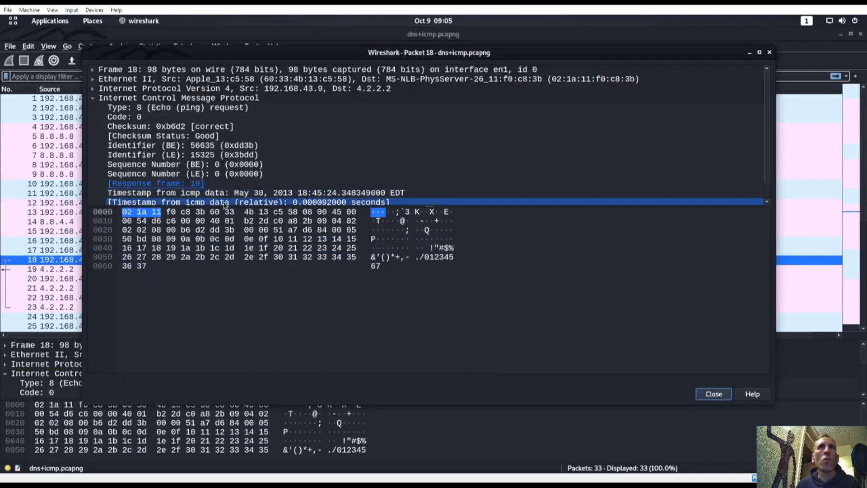
left_click_drag(238, 206, 239, 294)
left_click(102, 211)
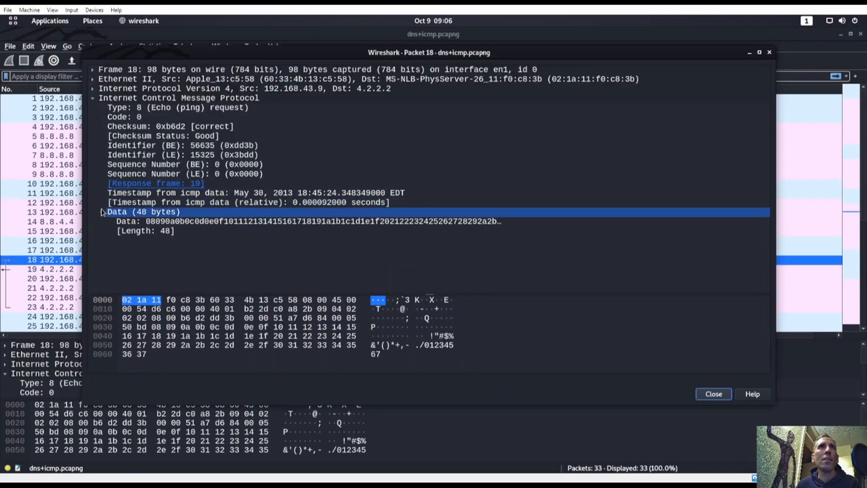
left_click(319, 224)
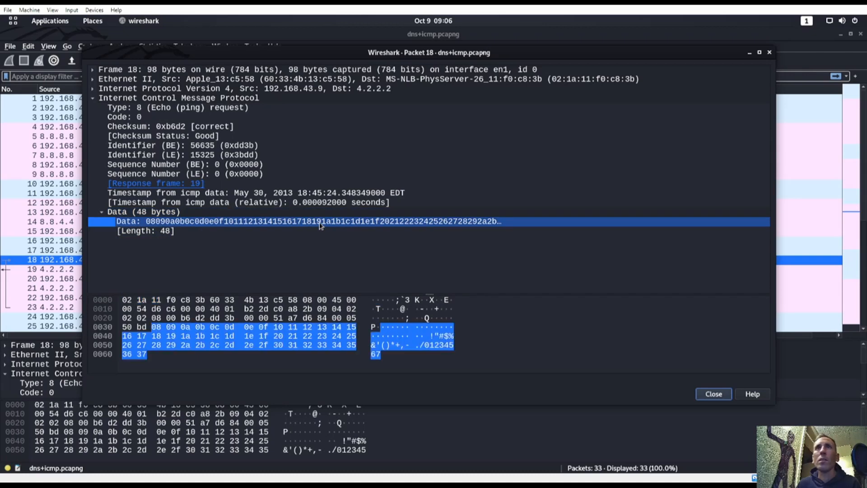
right_click(320, 225)
mouse_move(360, 306)
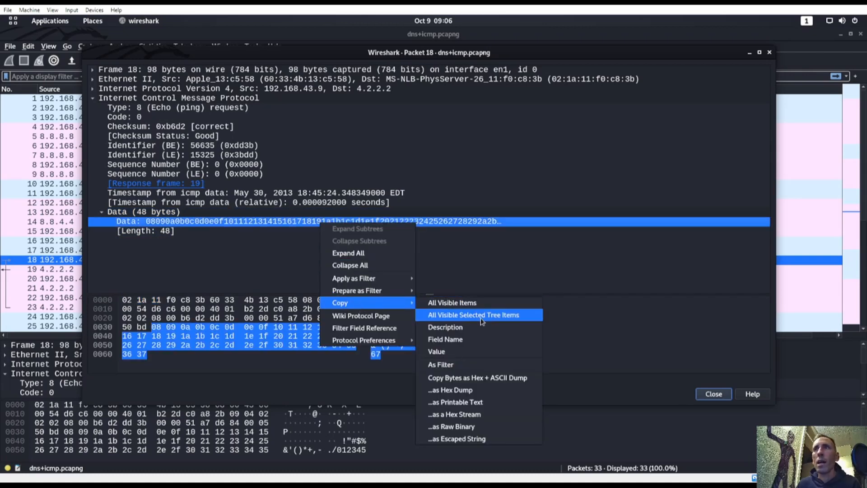
left_click(454, 358)
key("super")
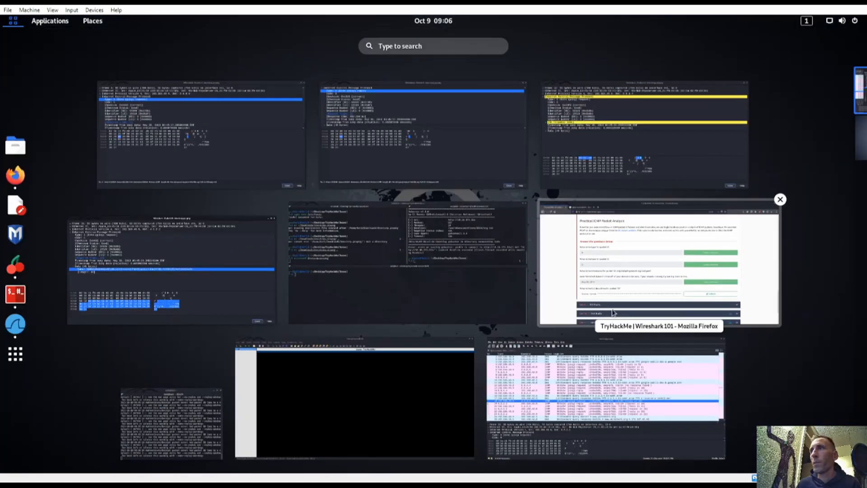
left_click(596, 277)
left_click(303, 363)
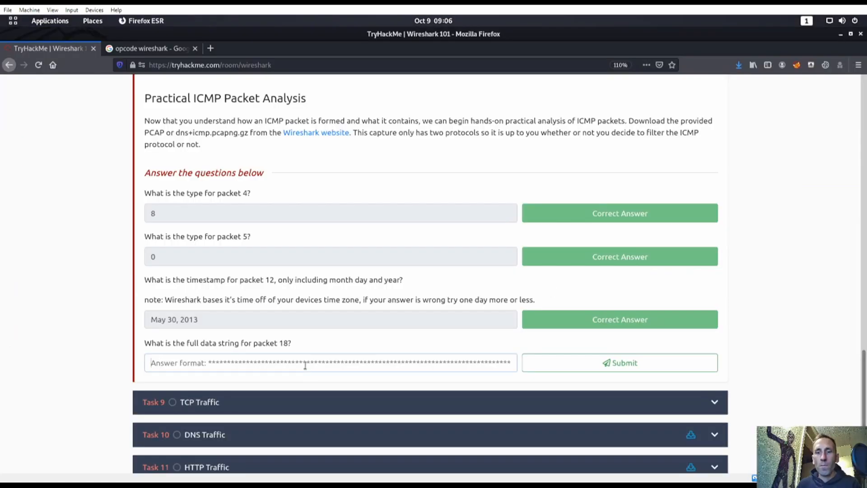
Step: Paste packet 18's data string as the answer and submit it
key("ctrl+v")
left_click(585, 371)
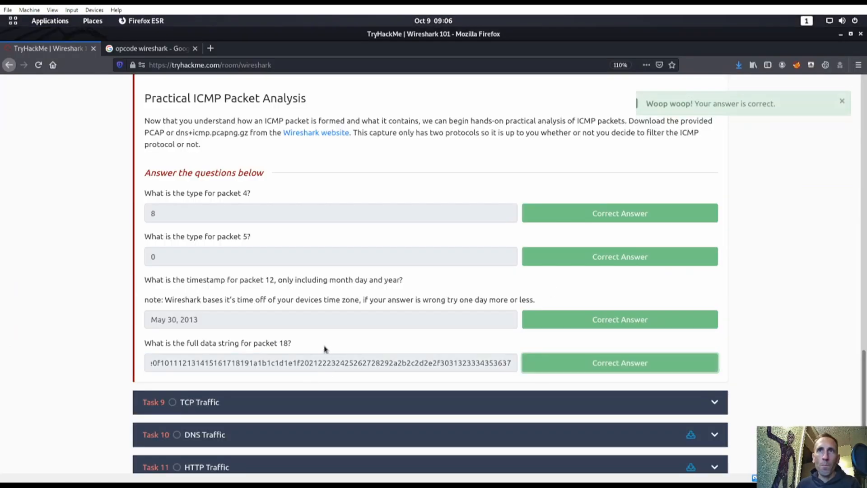
scroll(316, 343, "down", 3)
Step: Expand Task 9 TCP Traffic, read through it, and mark it Completed
left_click(340, 284)
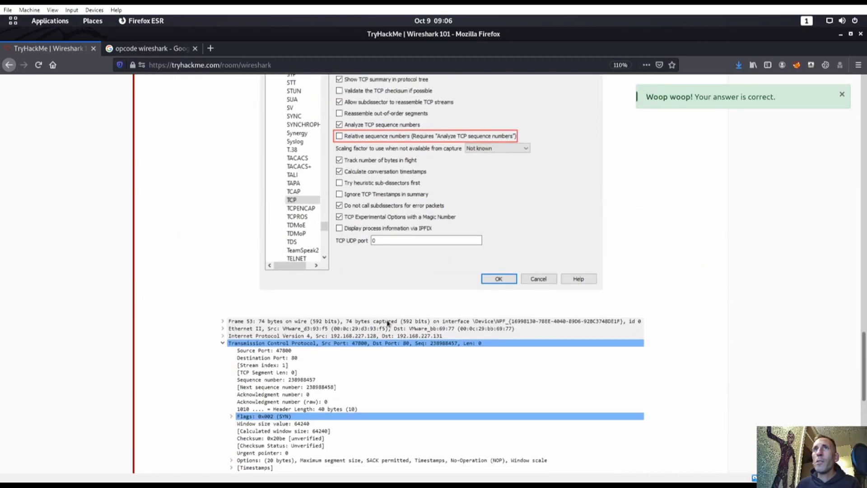
scroll(381, 324, "up", 8)
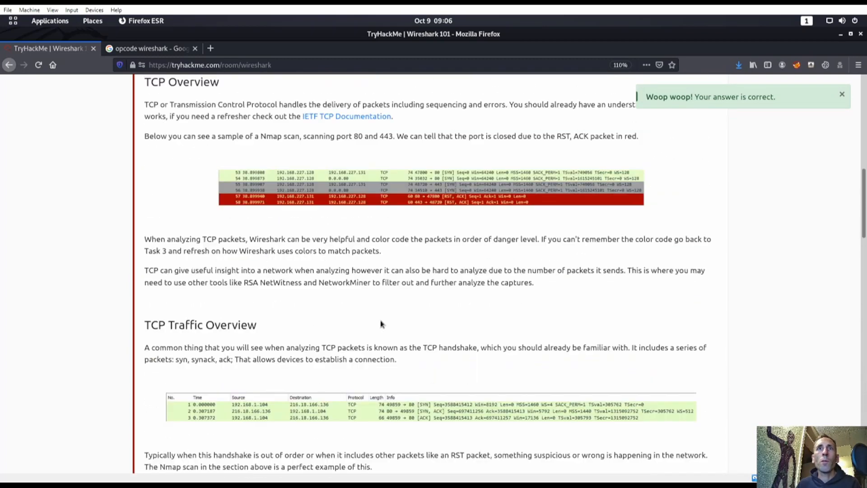
scroll(450, 331, "down", 15)
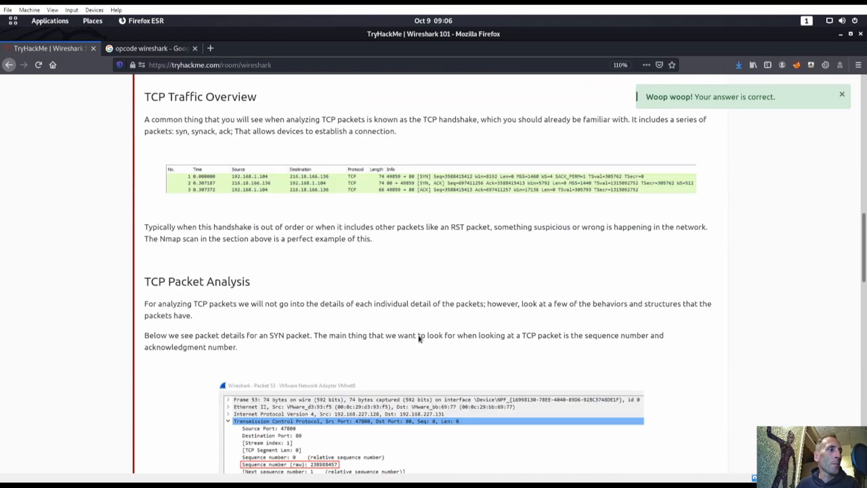
scroll(397, 334, "up", 4)
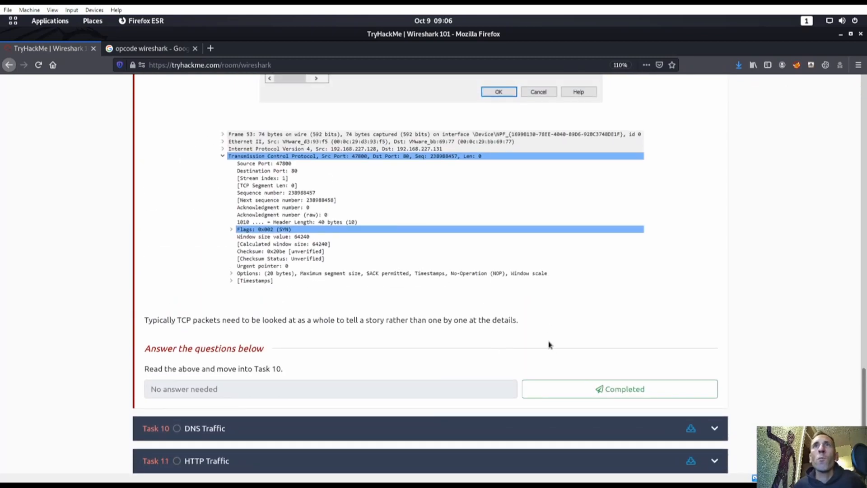
scroll(375, 200, "up", 7)
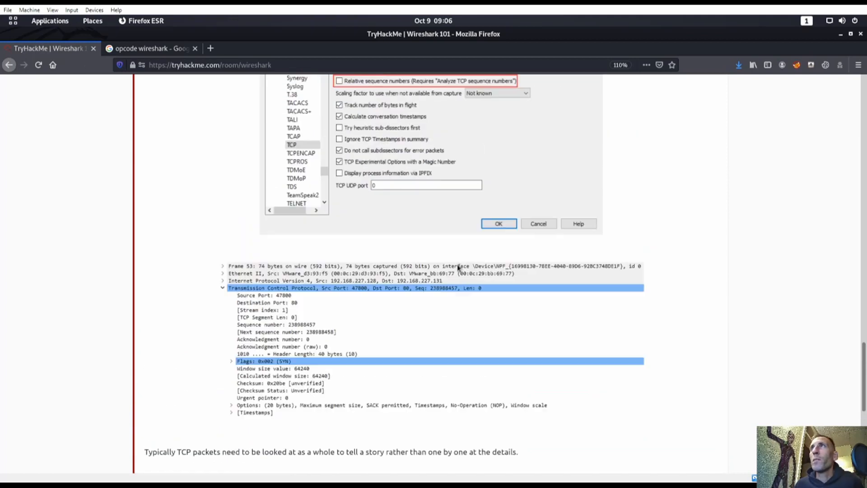
scroll(457, 270, "down", 5)
scroll(668, 399, "down", 5)
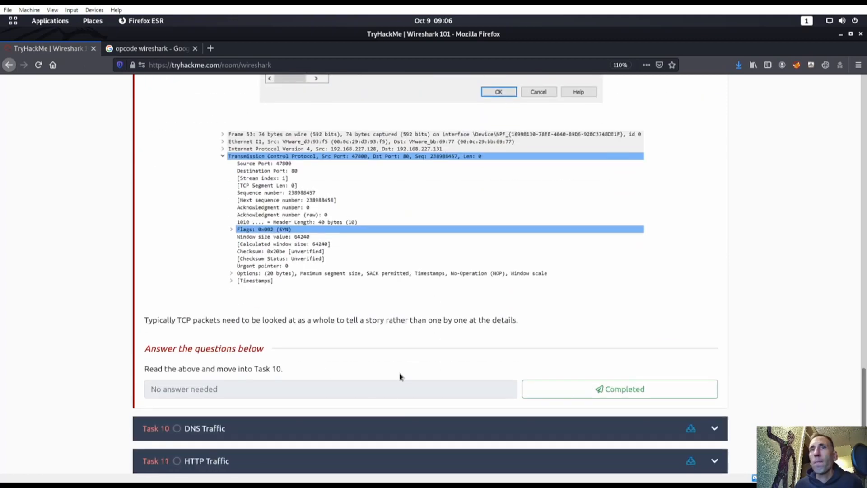
left_click(608, 388)
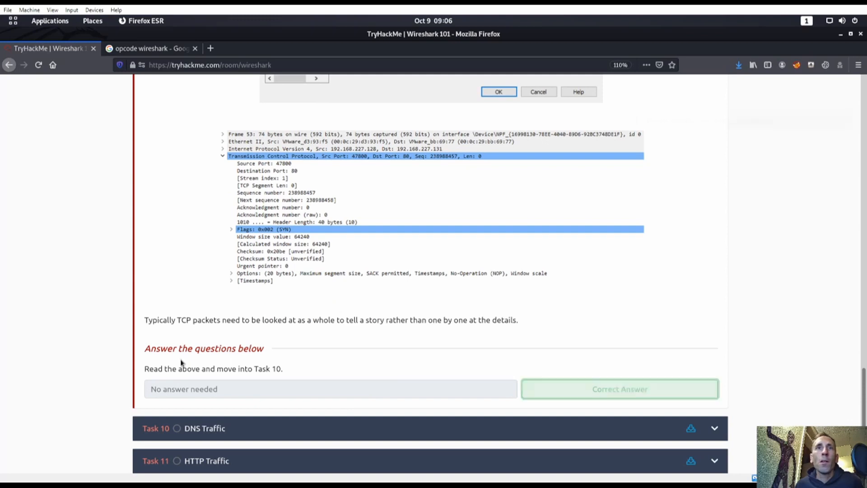
scroll(374, 358, "up", 20)
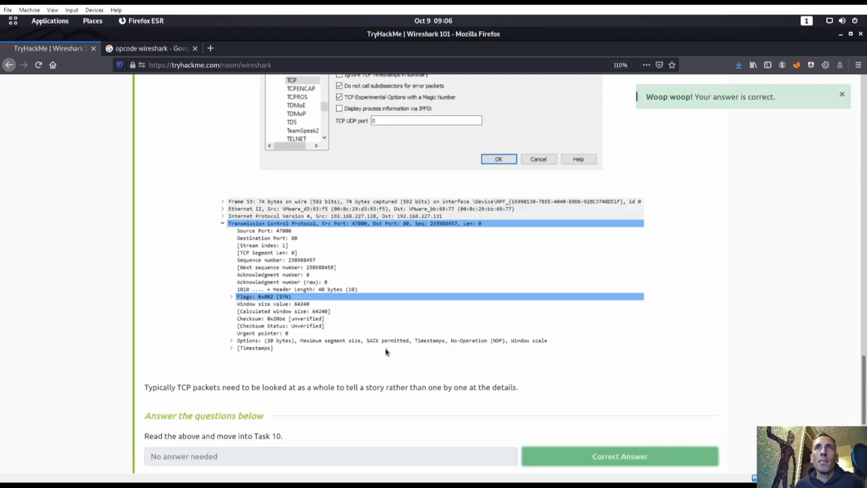
scroll(404, 349, "up", 8)
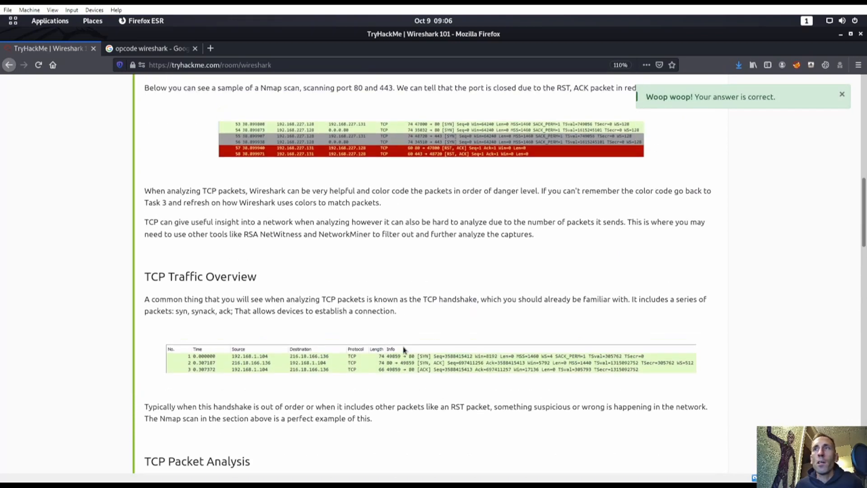
scroll(406, 352, "down", 4)
scroll(433, 356, "down", 10)
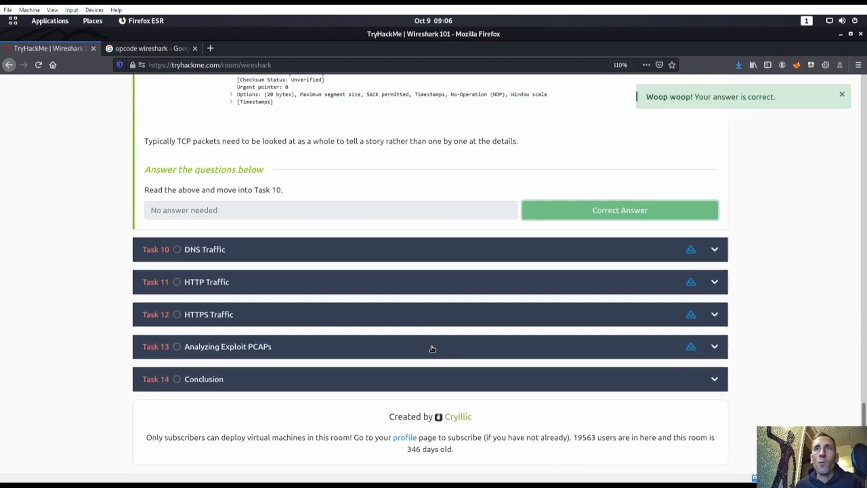
scroll(429, 350, "up", 5)
scroll(428, 349, "down", 5)
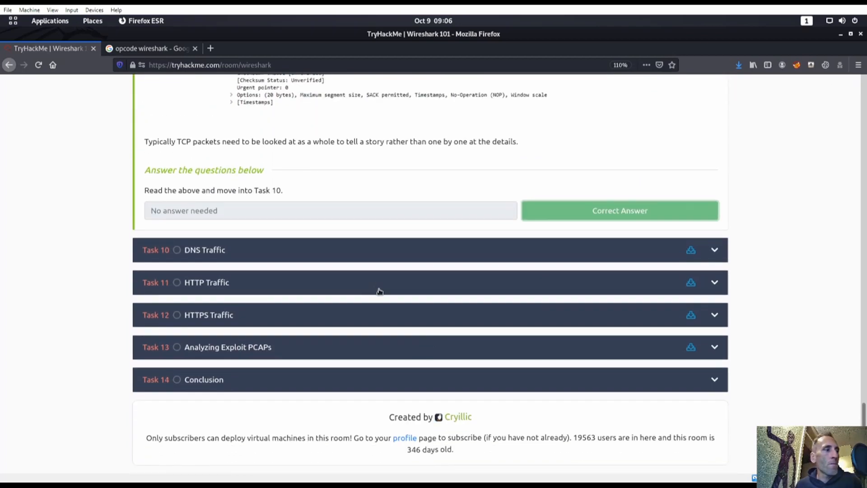
scroll(392, 231, "up", 3)
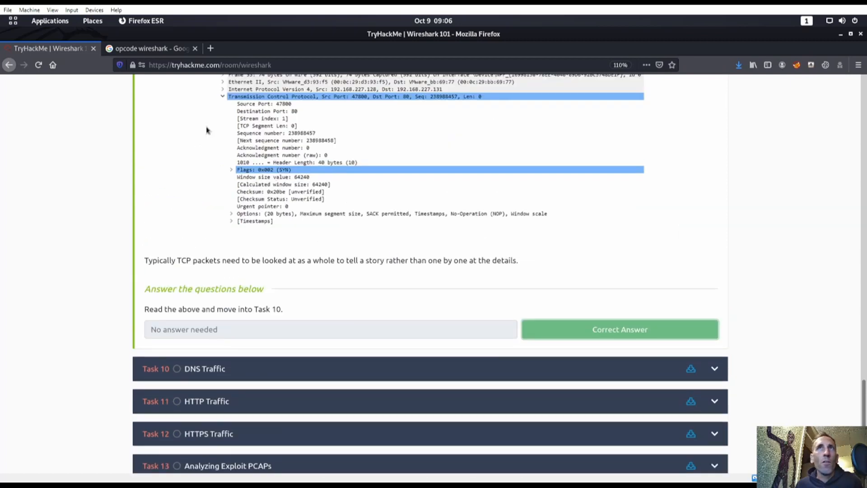
Step: Expand Task 10 DNS Traffic and save its dns+icmp.pcapng task file
left_click(357, 373)
scroll(370, 291, "up", 7)
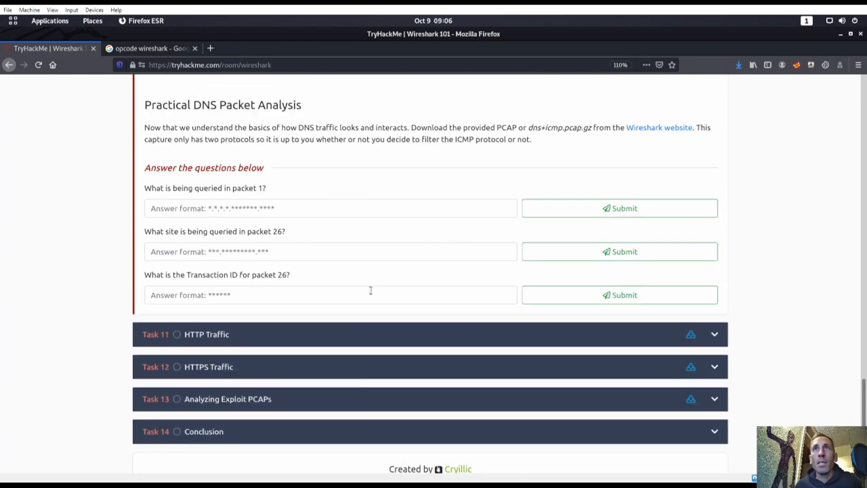
scroll(370, 296, "up", 12)
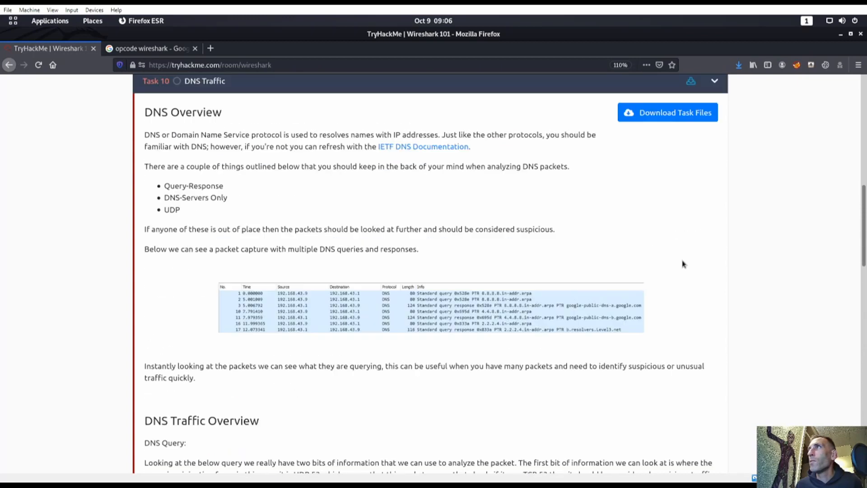
left_click(669, 222)
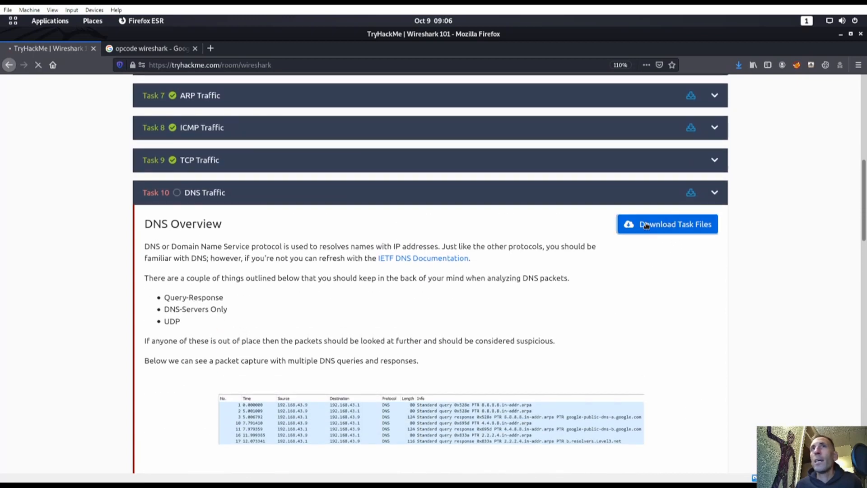
left_click(136, 307)
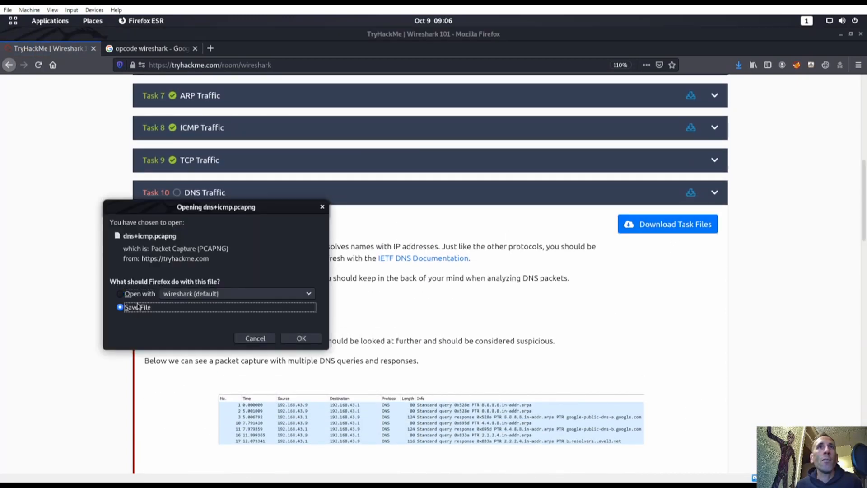
left_click(302, 339)
key("super")
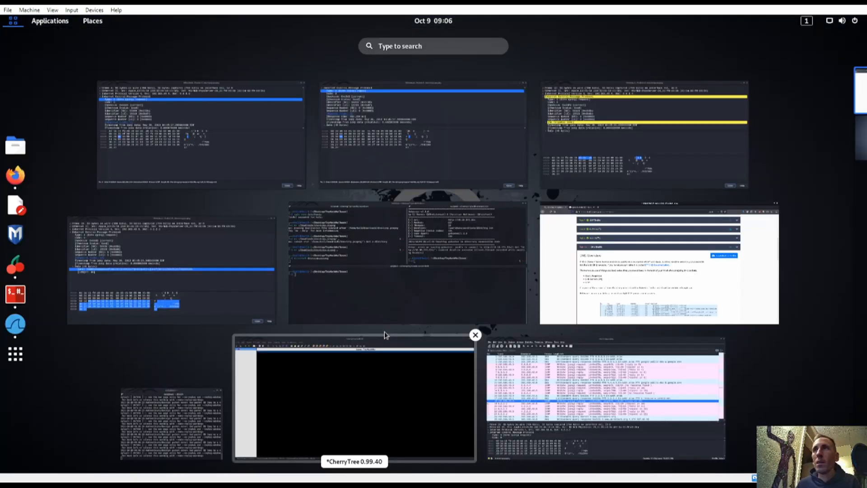
left_click(404, 273)
key("super")
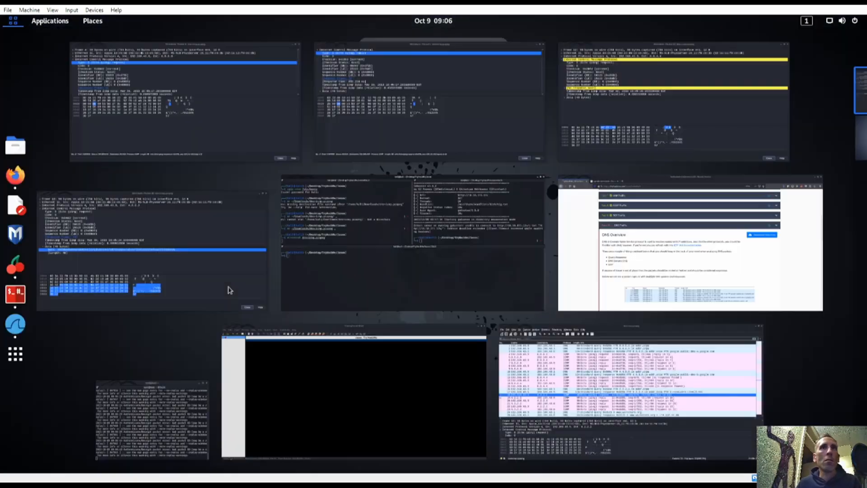
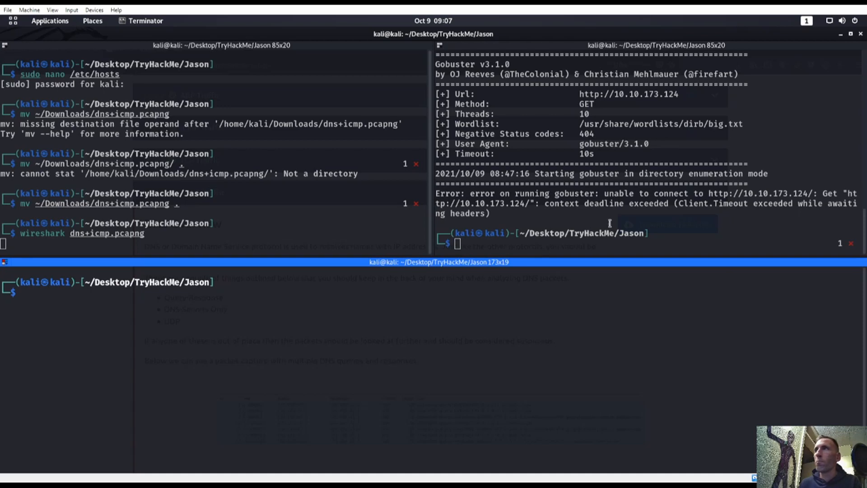
Step: Stop the running Wireshark session and list the current folder's contents with ls -la
left_click(609, 224)
left_click(352, 234)
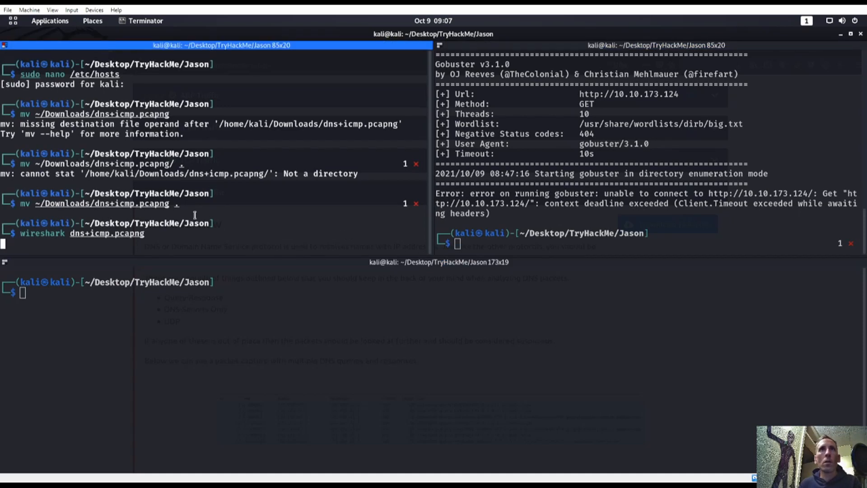
key("ctrl+c")
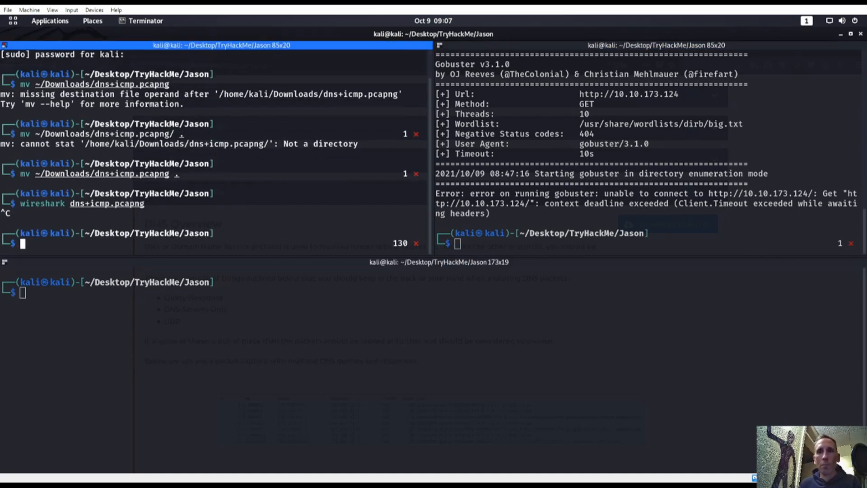
type("ls -la")
key("Return")
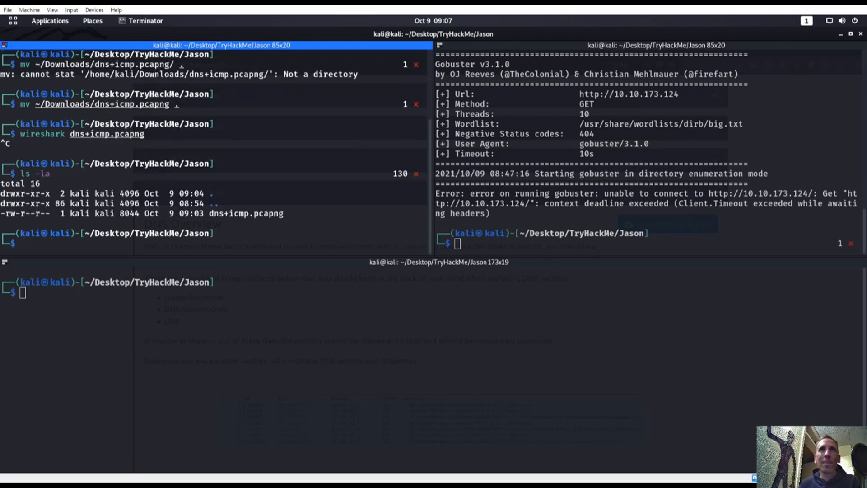
Step: Move dns+icmp.pcapng into the ../Wireshark_101 folder
type("cd ..")
key("BackSpace")
key("BackSpace")
key("BackSpace")
key("BackSpace")
key("BackSpace")
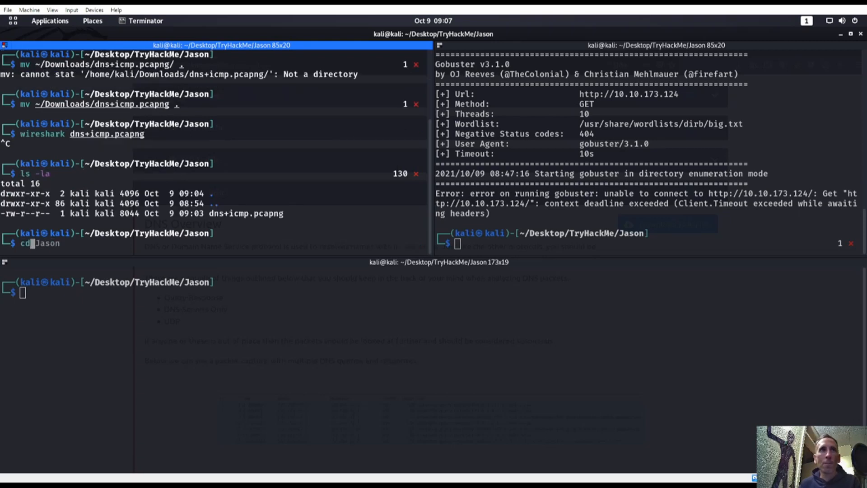
type("mcd")
key("BackSpace")
key("BackSpace")
type("v dns+icmp.pcapng ")
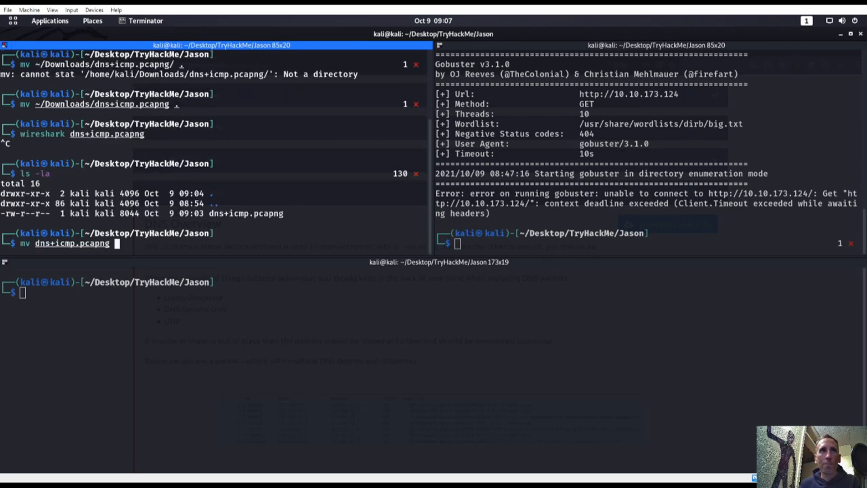
type("..'/;")
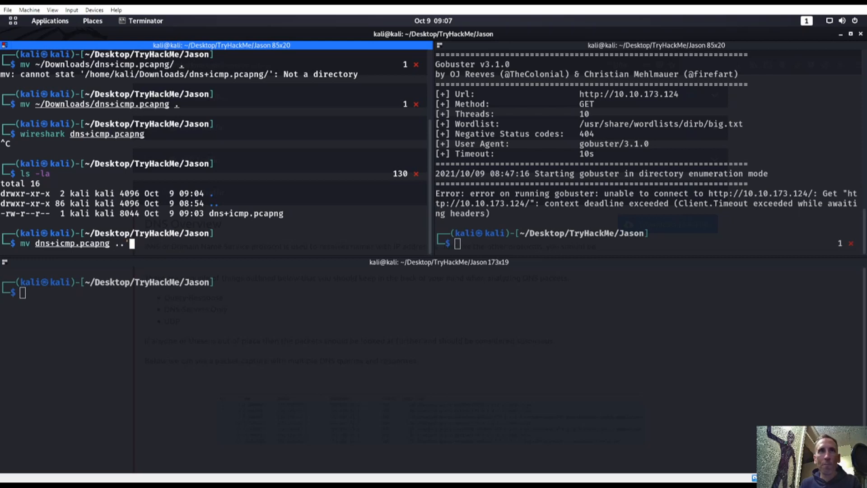
key("Tab")
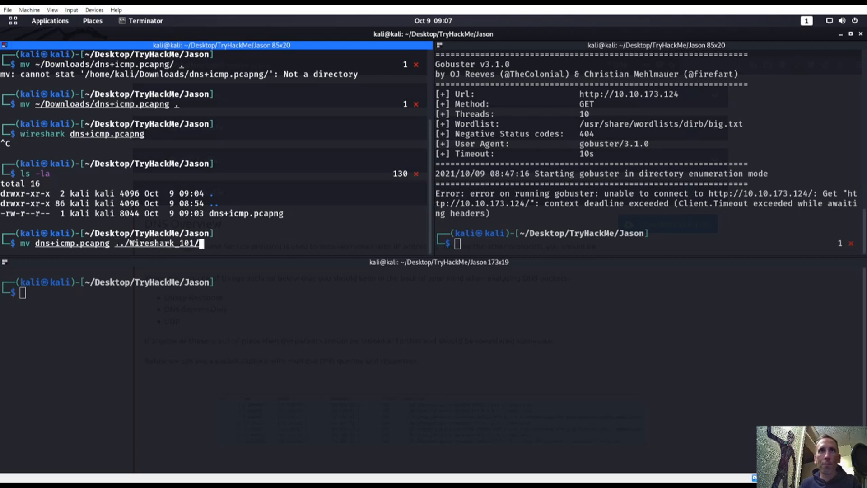
key("Return")
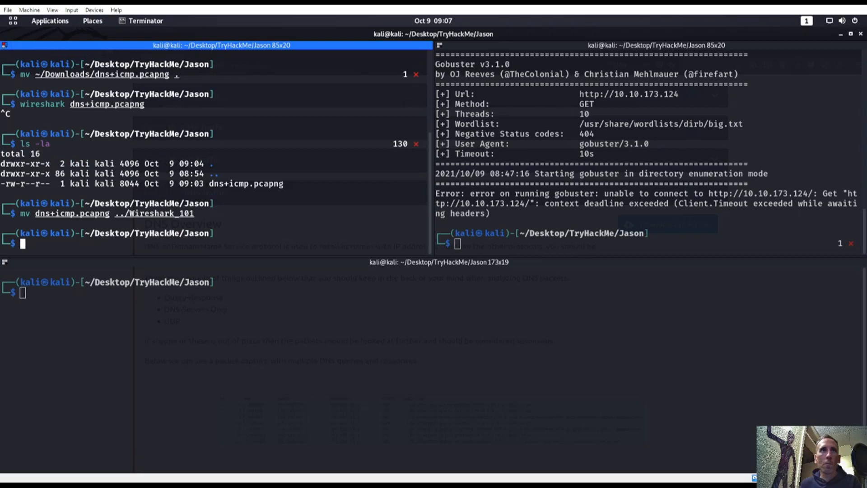
Step: Change into the ../Wireshark_101 folder
type("cd ../Wi")
key("Tab")
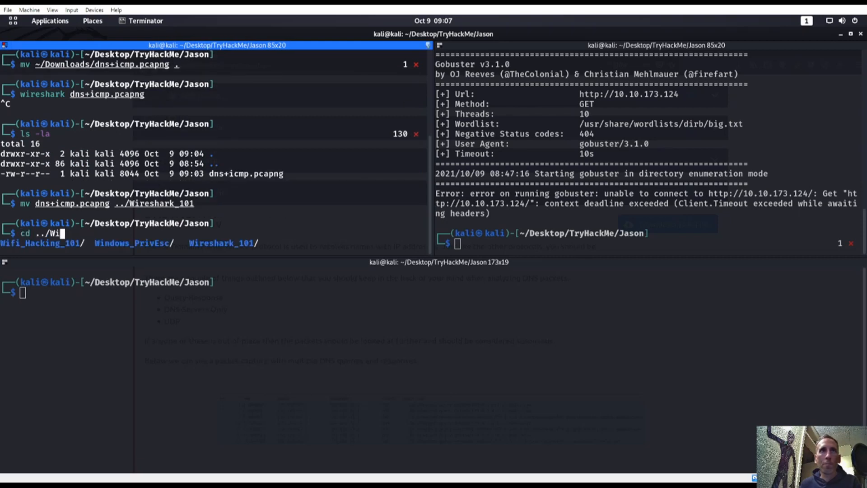
type("r")
key("Tab")
key("Return")
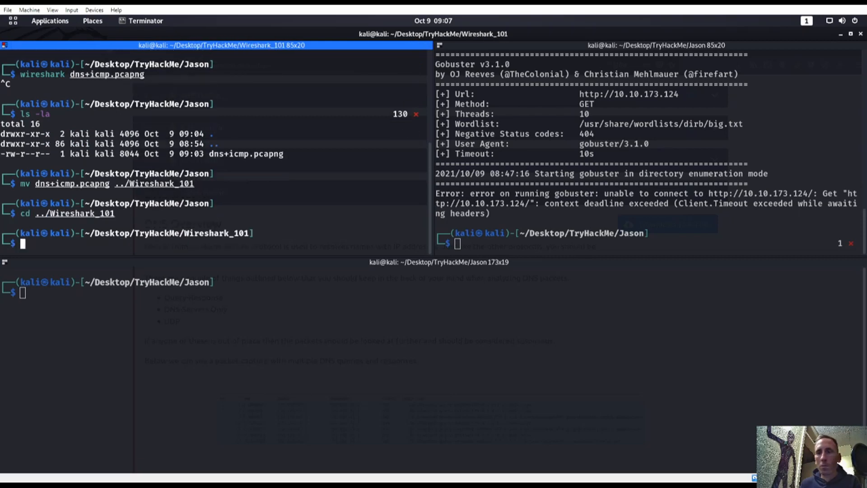
Step: Move the downloaded dns+icmp.pcapng from ~/Downloads into this folder
type("mv ~/")
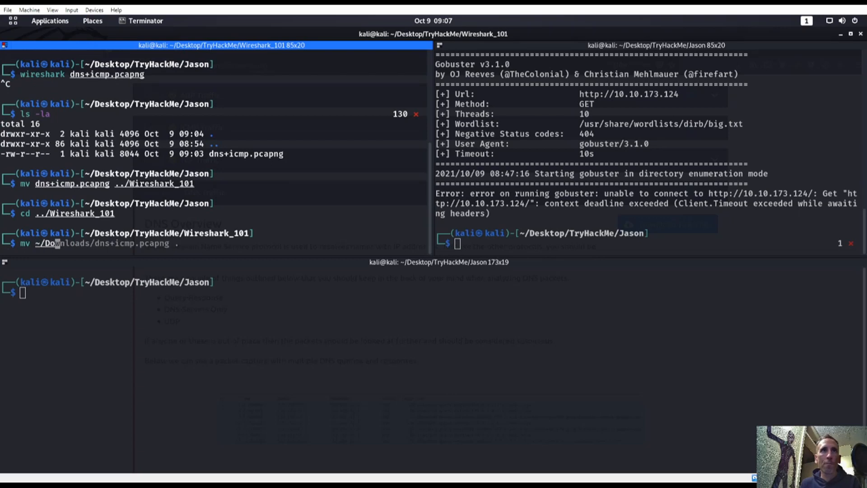
type("Do")
key("Right")
key("BackSpace")
key("BackSpace")
key("BackSpace")
key("BackSpace")
key("BackSpace")
key("BackSpace")
key("BackSpace")
key("BackSpace")
key("BackSpace")
key("BackSpace")
key("BackSpace")
key("BackSpace")
key("BackSpace")
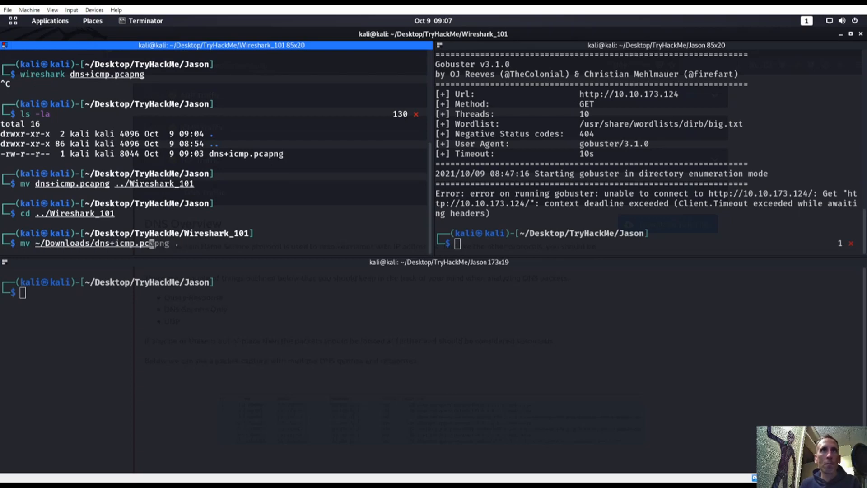
key("Tab")
key("Return")
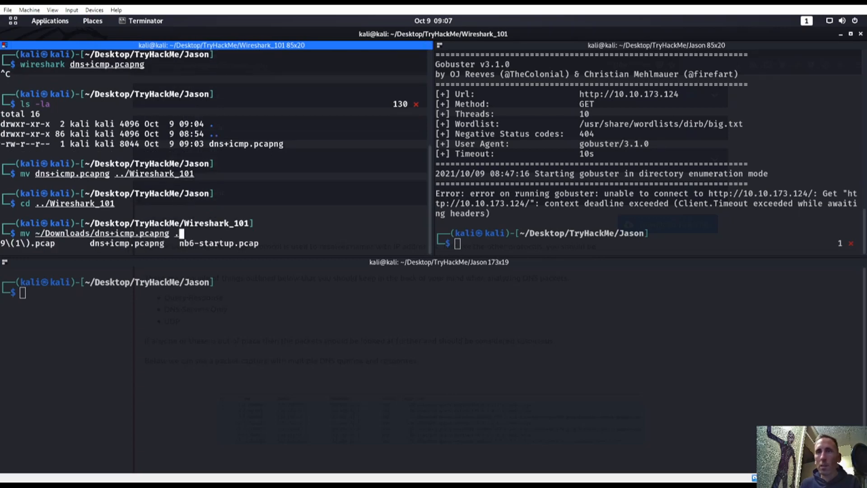
Step: List the folder and open dns+icmp.pcapng in Wireshark, showing 33 DNS and ICMP packets
type("ls -la")
key("Return")
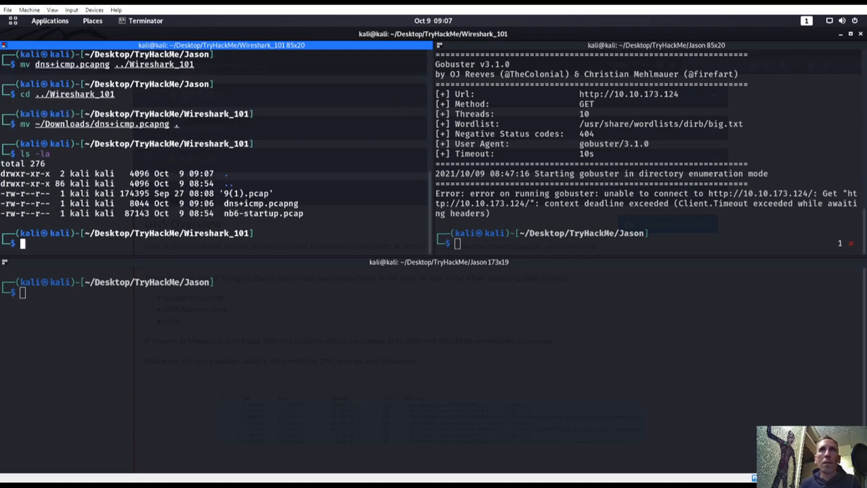
type("wireshark d")
key("Tab")
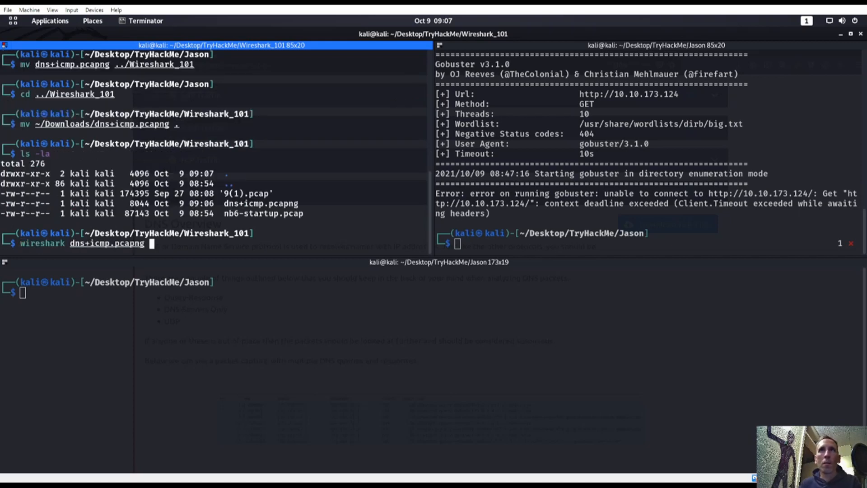
key("Return")
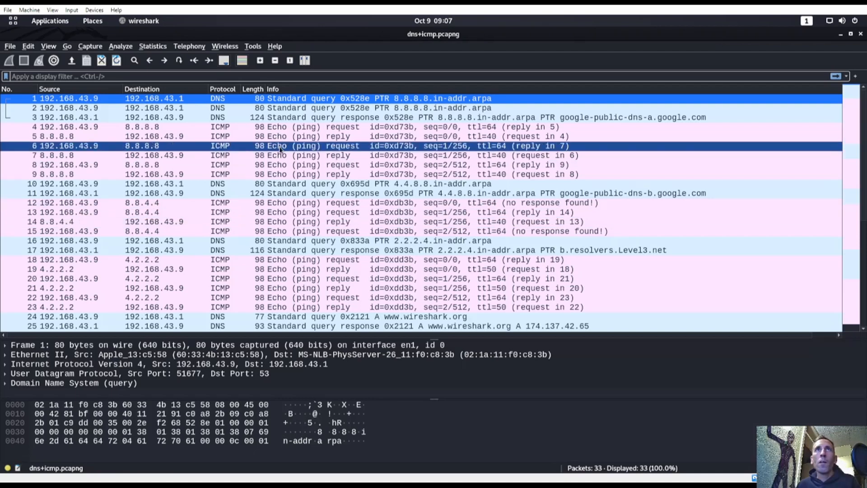
Step: Switch to the first workspace and bring the TryHackMe Firefox window forward
scroll(340, 199, "down", 3)
key("super")
scroll(351, 348, "down", 1)
key("super")
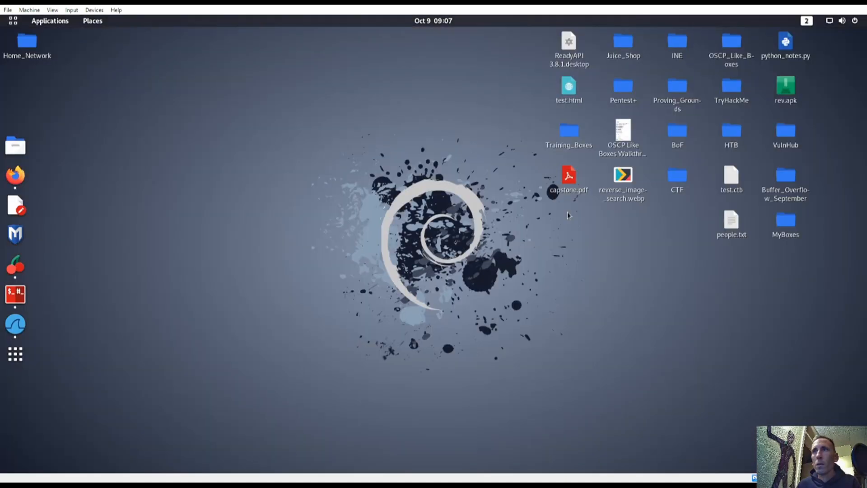
key("super")
left_click(838, 99)
left_click(581, 206)
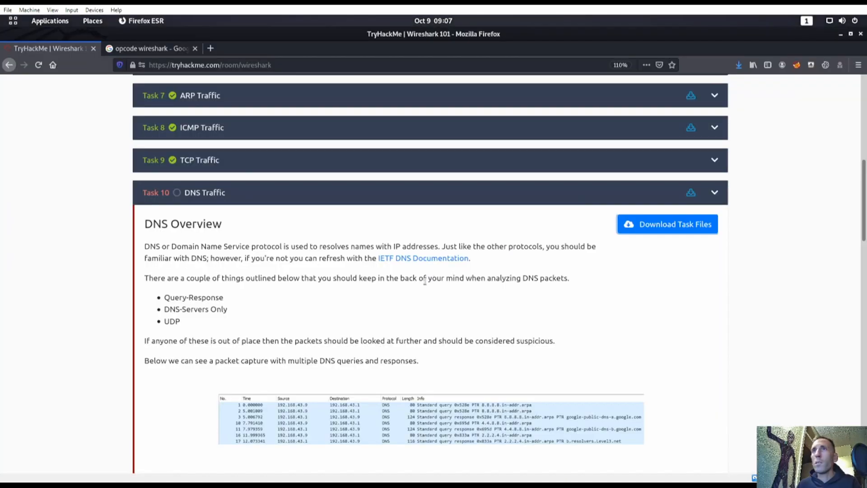
Step: Scroll Task 10 to the Practical DNS Packet Analysis questions about packets 1 and 26
scroll(425, 281, "down", 10)
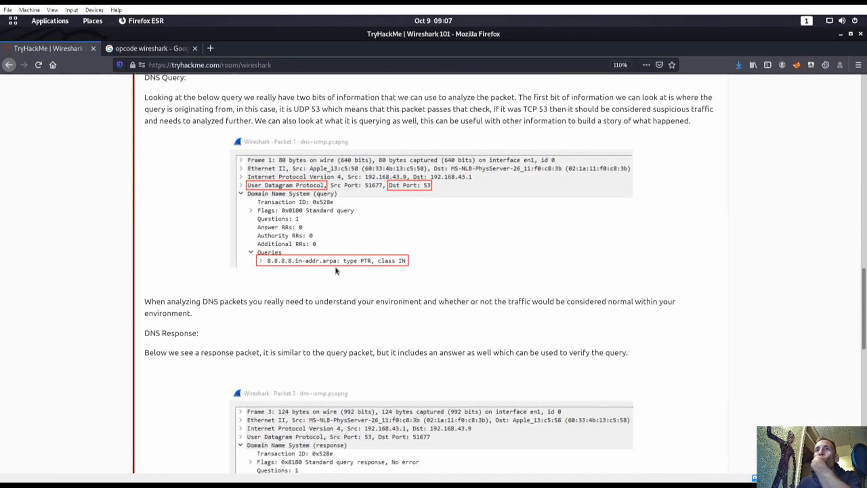
scroll(343, 276, "up", 5)
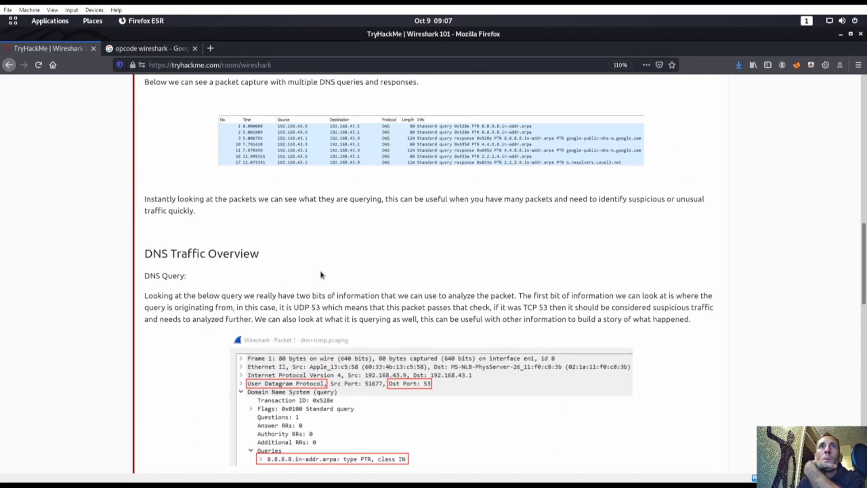
scroll(343, 271, "down", 15)
scroll(372, 268, "up", 7)
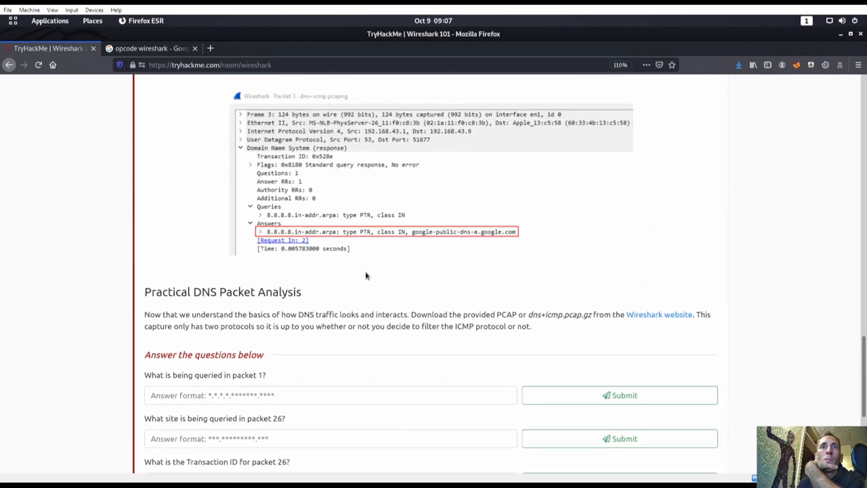
scroll(316, 293, "up", 1)
scroll(266, 298, "down", 4)
scroll(276, 273, "up", 1)
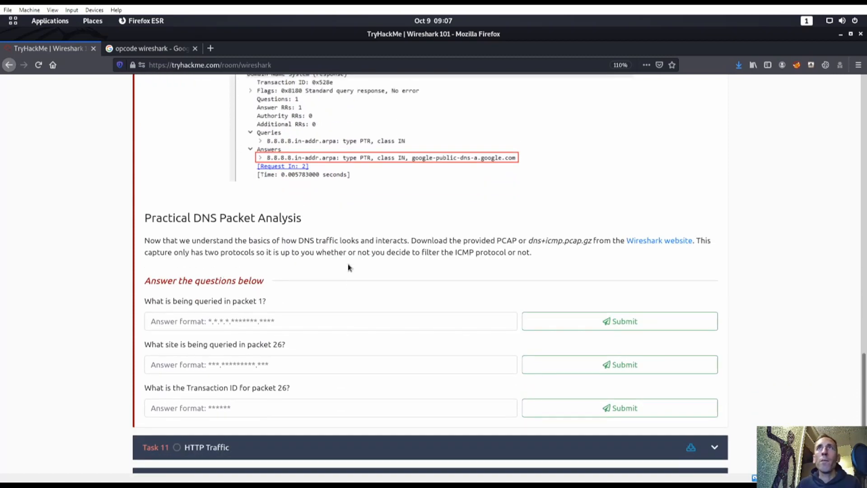
scroll(346, 266, "up", 10)
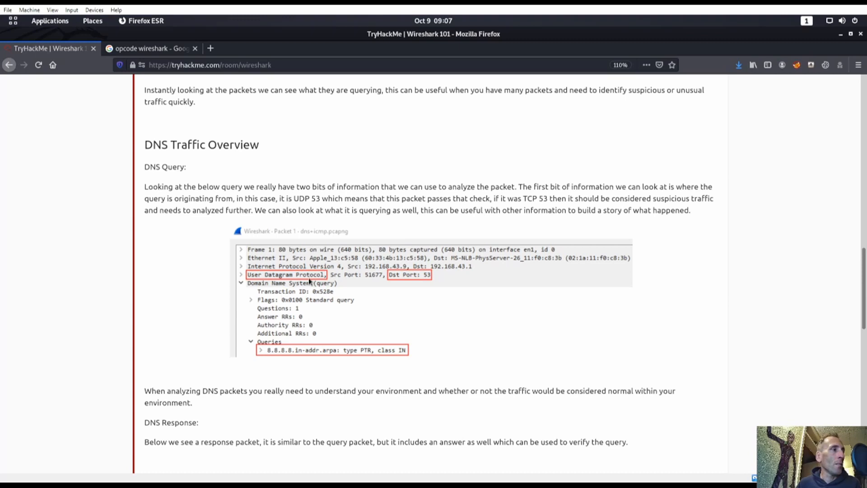
scroll(393, 357, "down", 11)
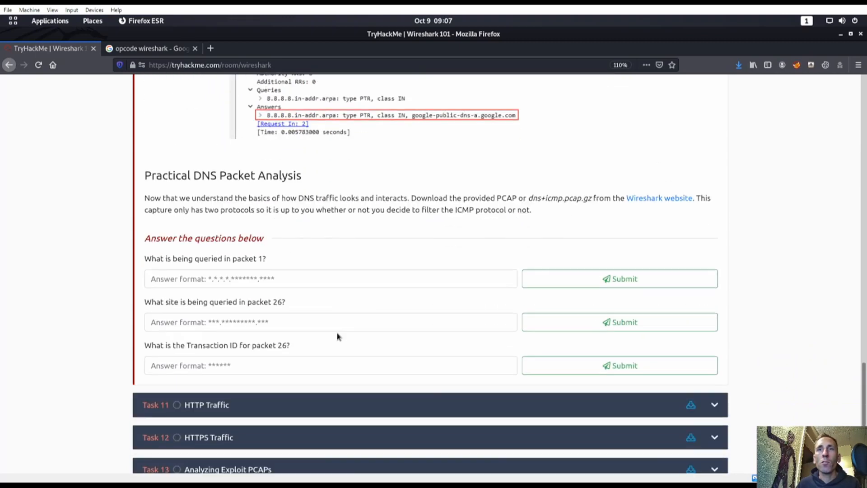
scroll(341, 293, "up", 1)
key("super")
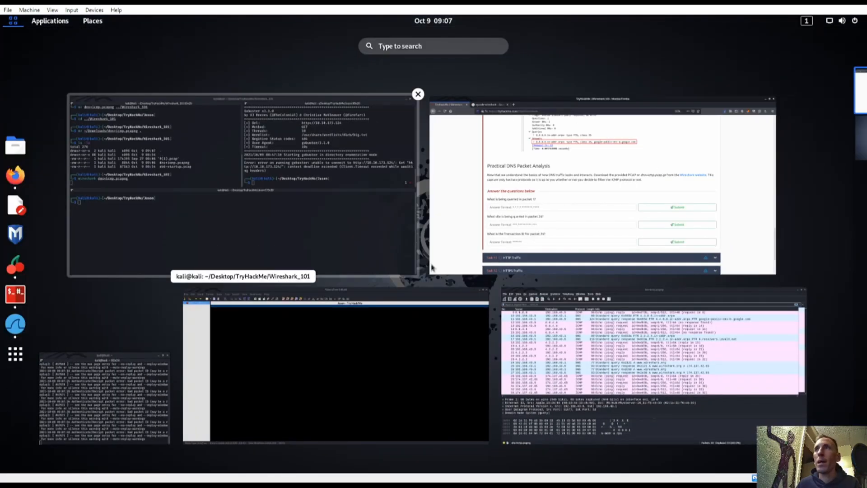
Step: Open packet 1 and expand its DNS query for 8.8.8.8.in-addr.arpa
left_click(551, 360)
scroll(97, 184, "up", 3)
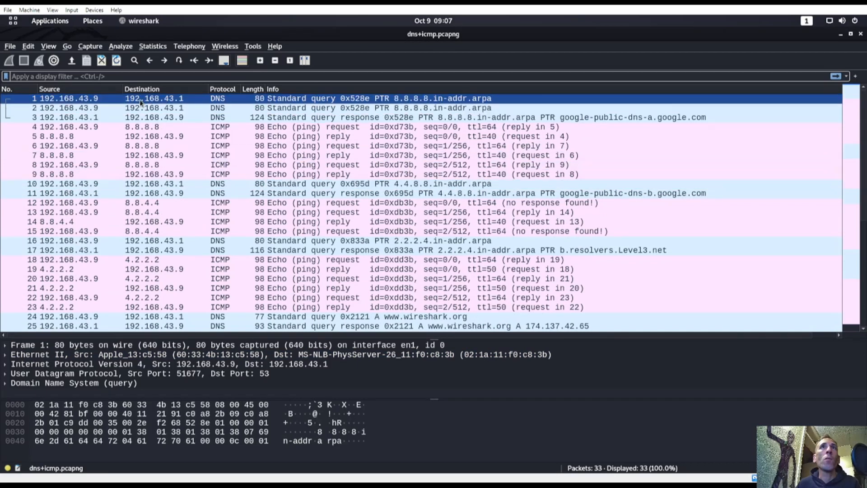
double_click(109, 100)
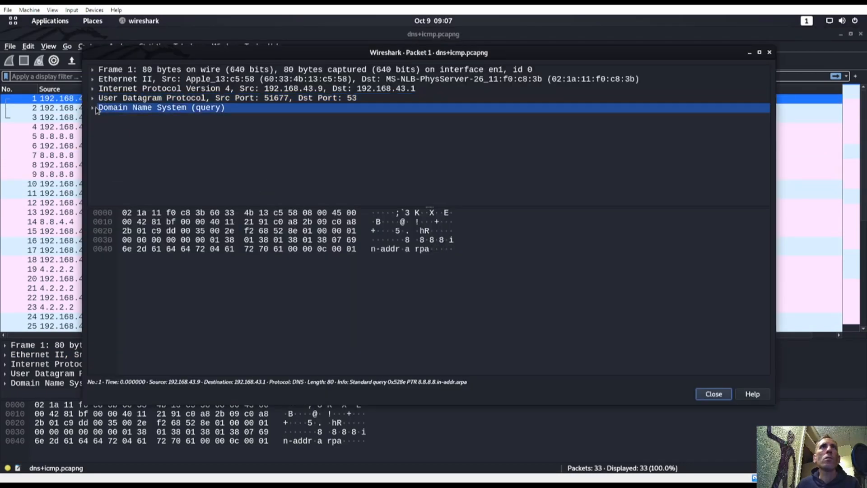
left_click(92, 107)
left_click(102, 174)
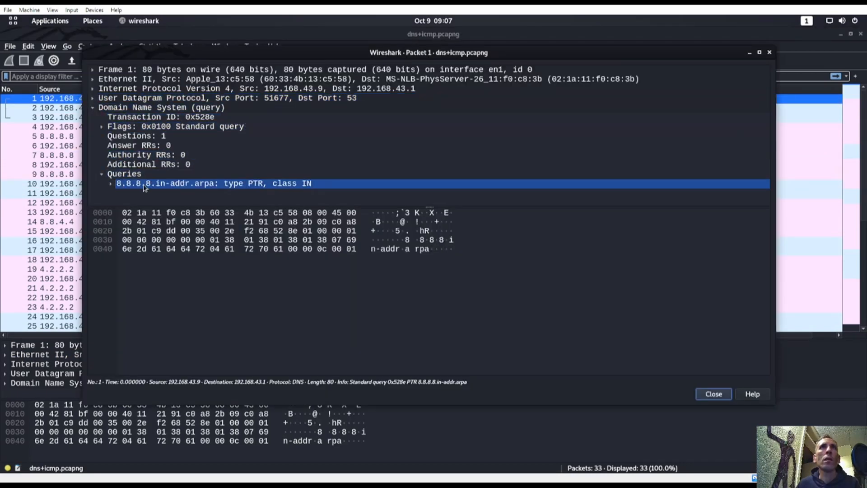
left_click(110, 184)
scroll(209, 186, "down", 1)
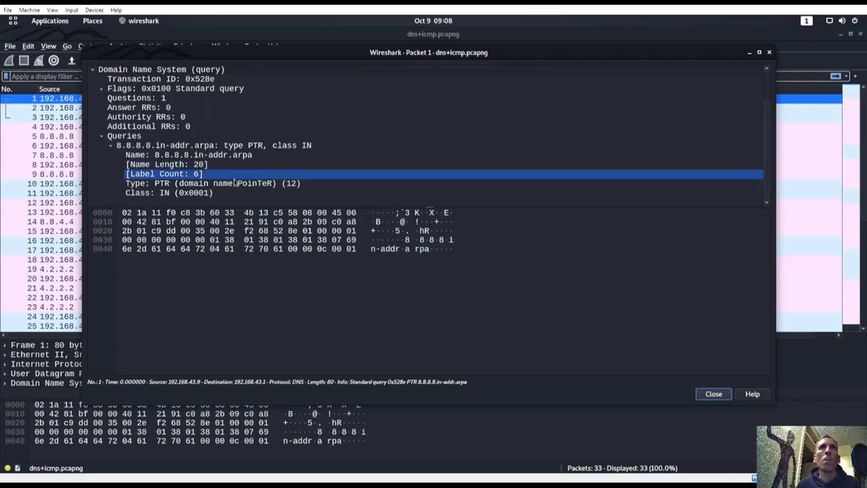
left_click_drag(244, 207, 247, 273)
Step: Check the TryHackMe question, then copy the value of packet 1's query Name field
key("super")
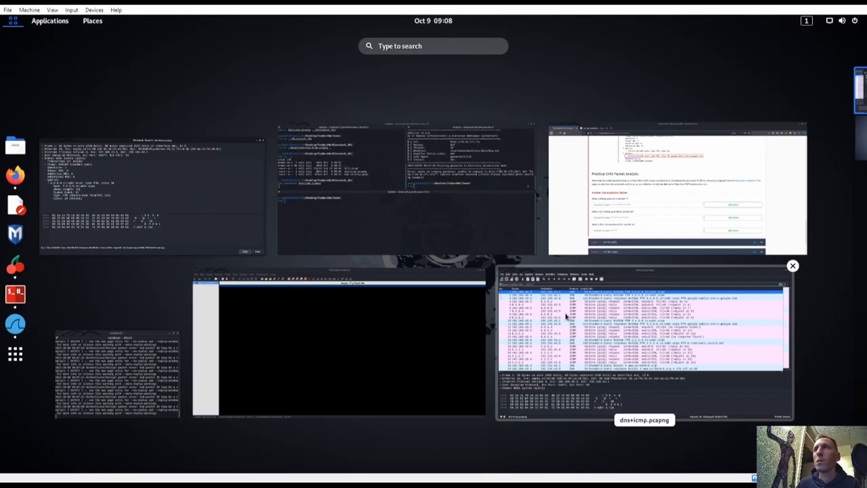
left_click(623, 235)
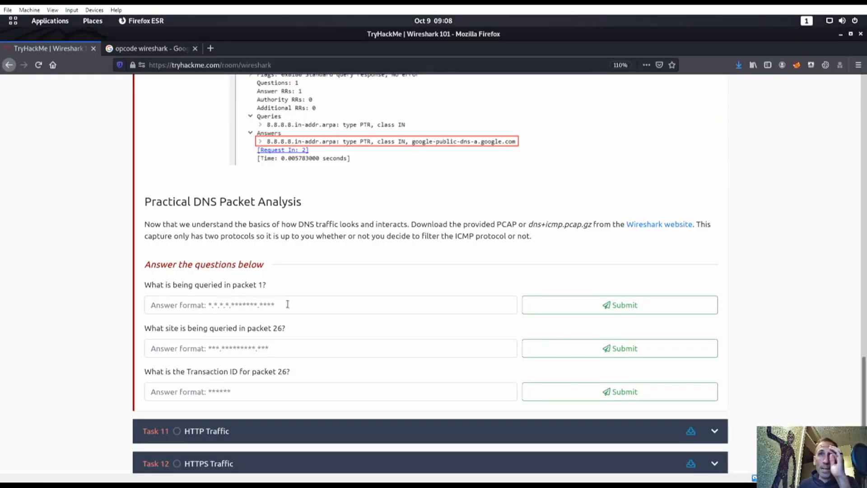
key("super")
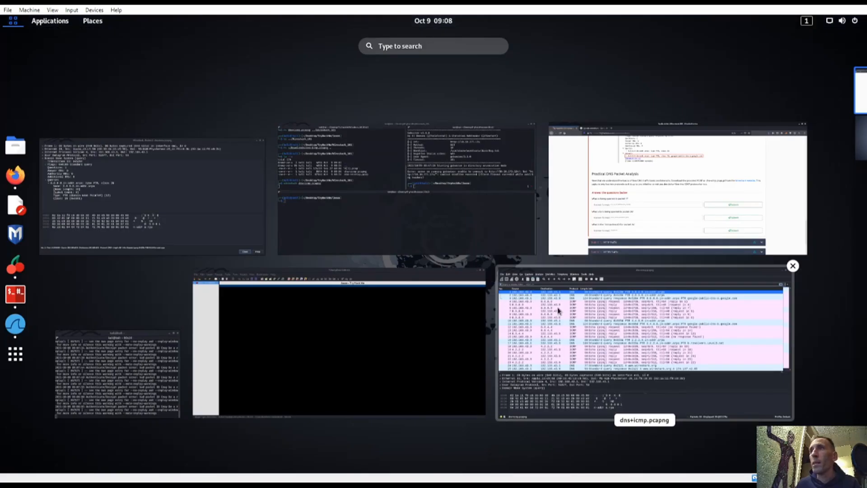
left_click(595, 209)
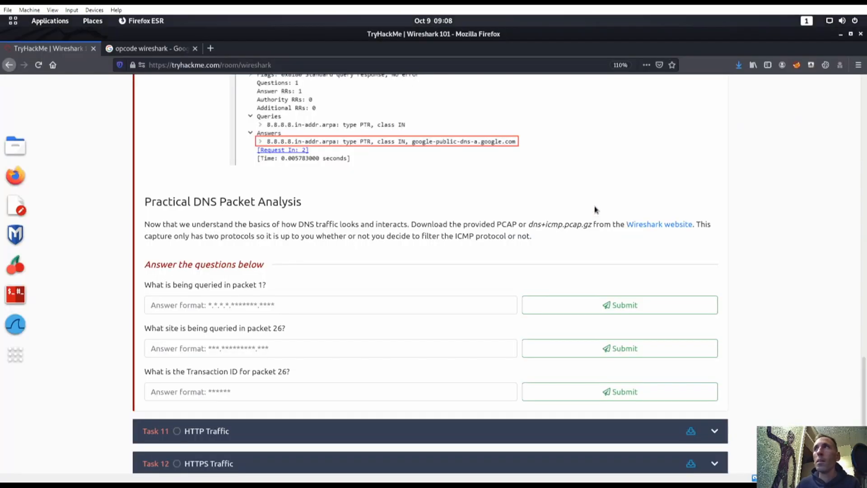
key("super")
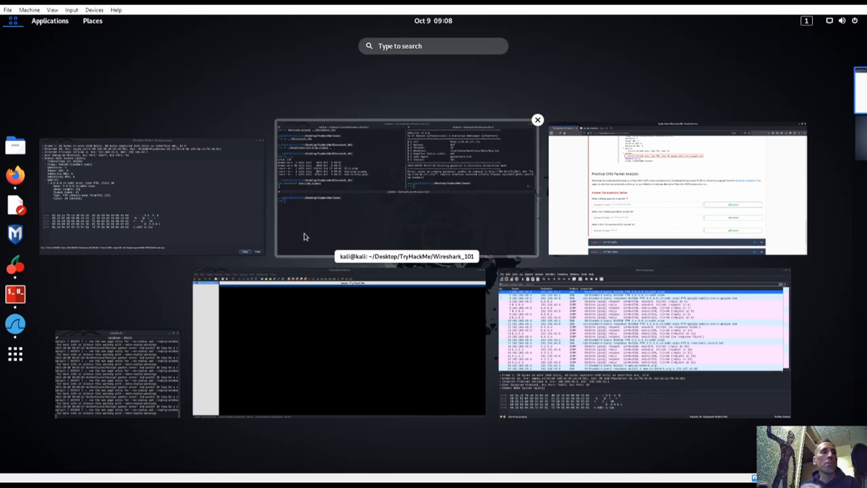
left_click(142, 190)
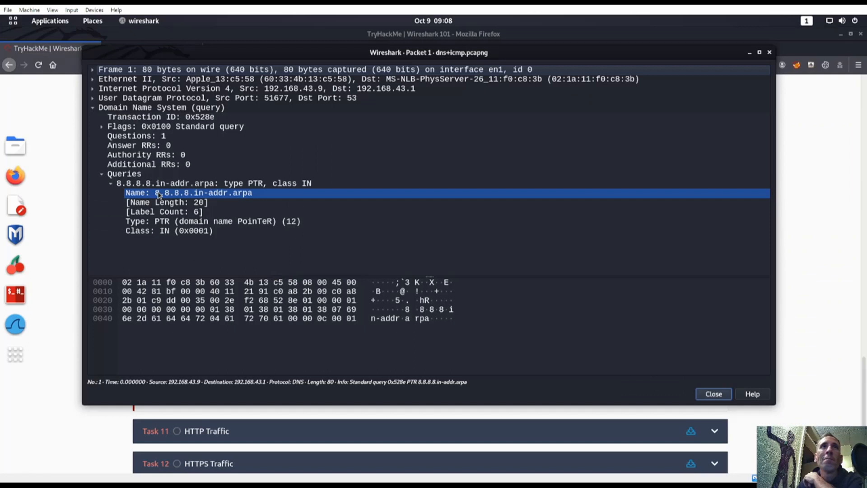
left_click(204, 193)
right_click(205, 193)
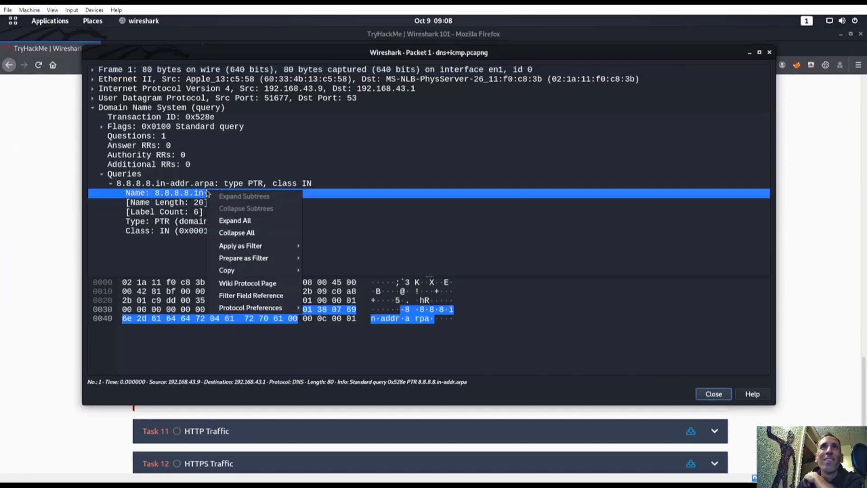
mouse_move(247, 272)
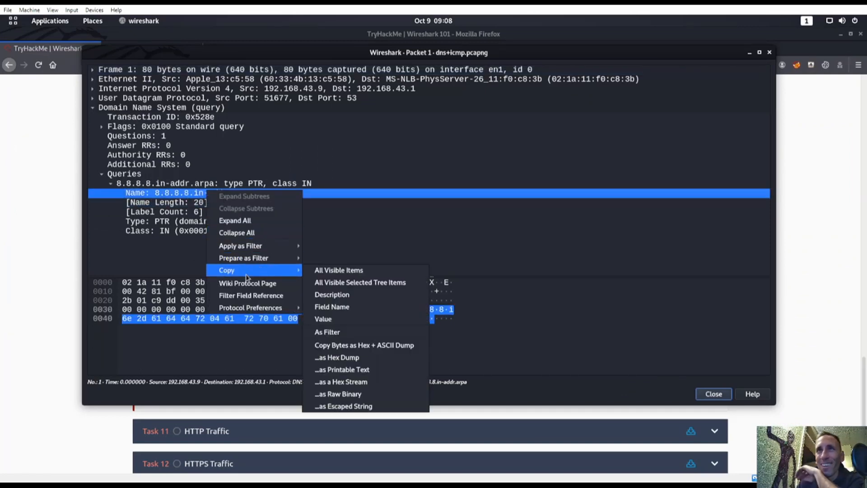
left_click(347, 319)
Step: Paste 8.8.8.8.in-addr.arpa as packet 1's answer, submit it, and return to the capture
key("super")
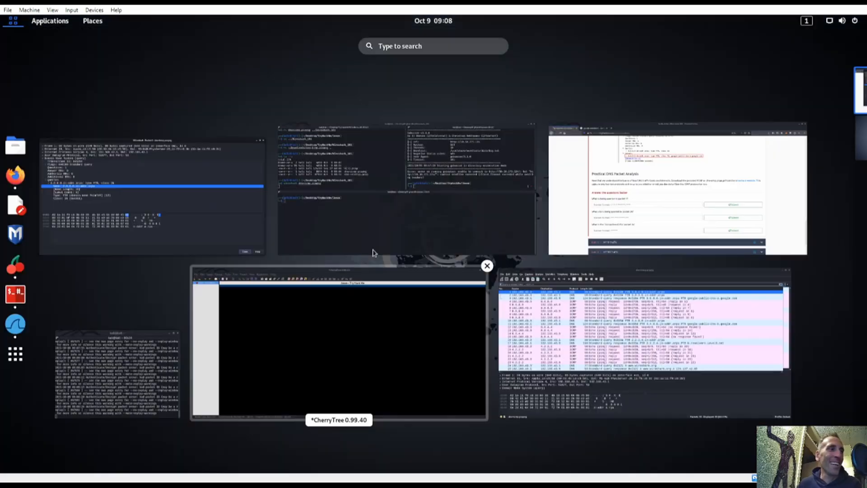
left_click(601, 227)
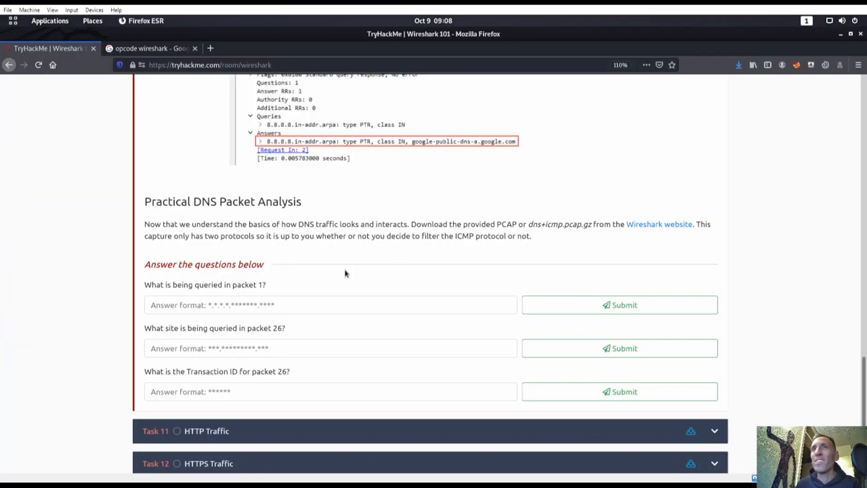
left_click(323, 298)
type("8.8.8.8.in-addr.arpa")
left_click(576, 304)
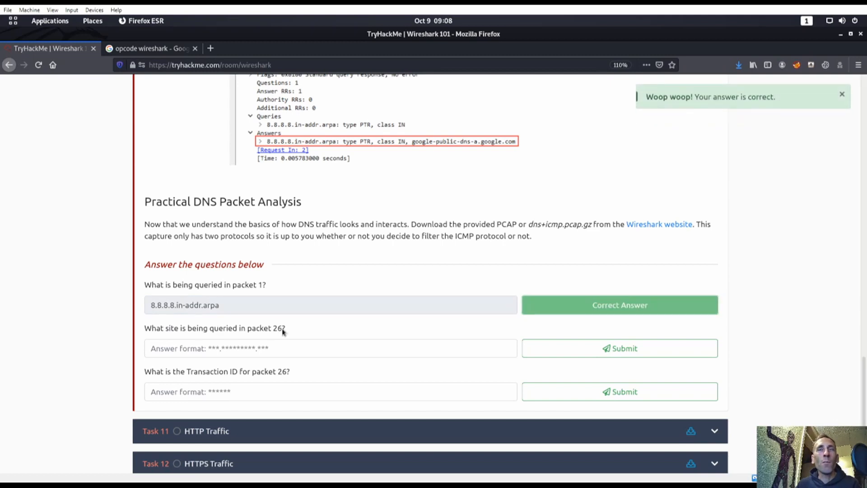
key("super")
left_click(645, 347)
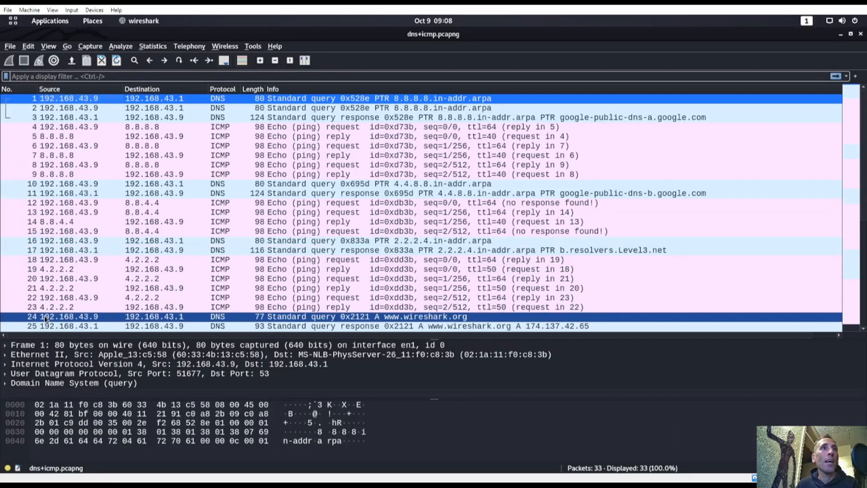
Step: Open packet 26 in its own window to read its queried name
scroll(51, 321, "down", 1)
left_click(72, 308)
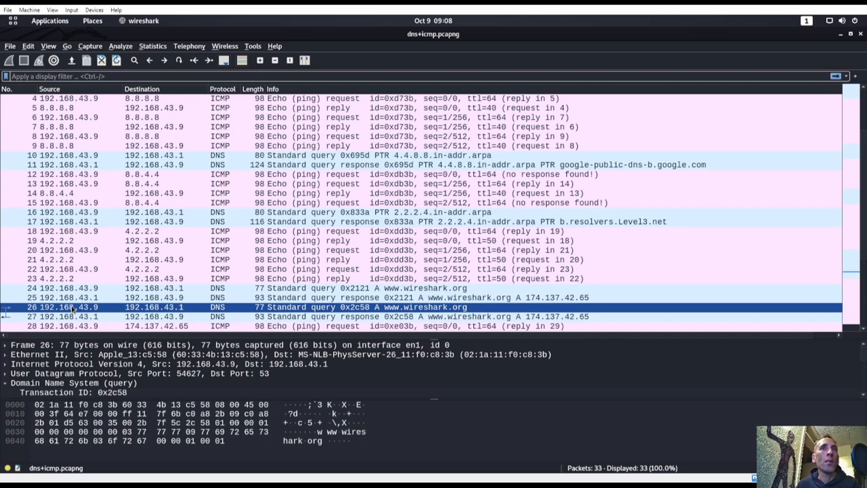
double_click(71, 307)
scroll(116, 186, "down", 2)
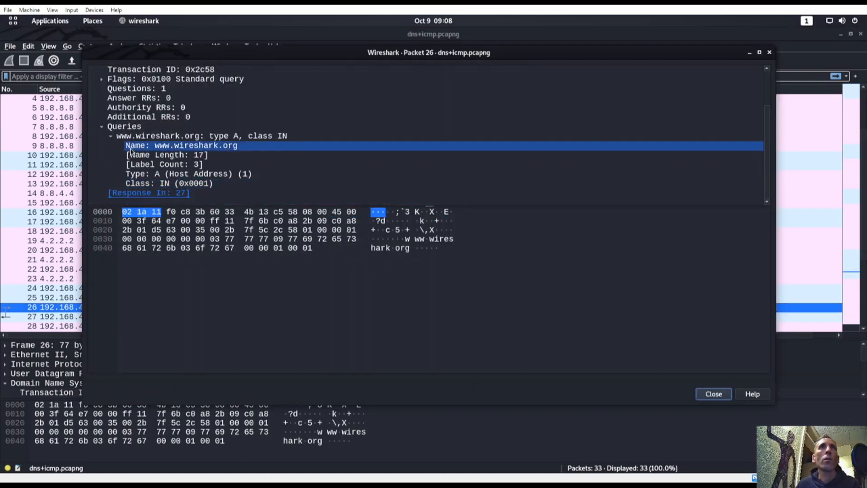
key("super")
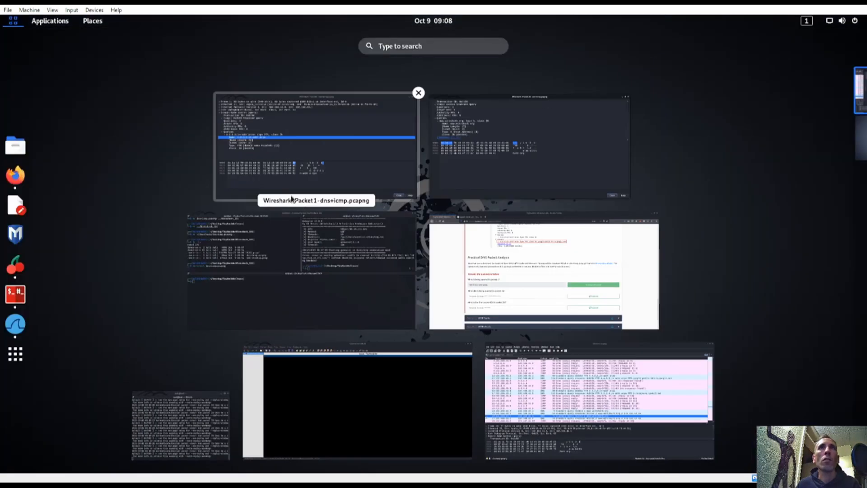
left_click(476, 284)
left_click(249, 349)
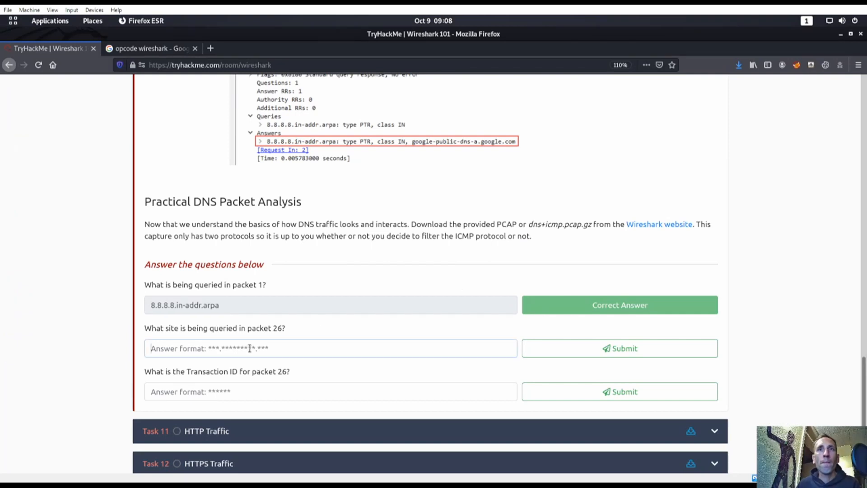
type("www.")
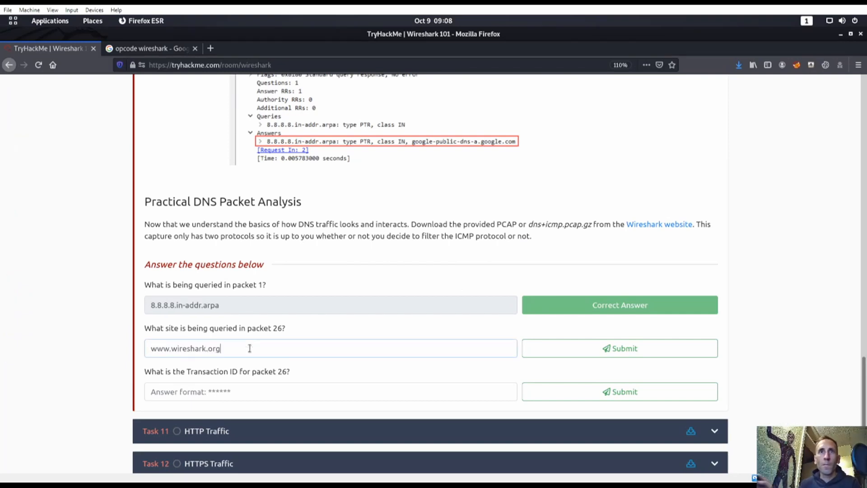
type("wireshark.org")
key("Return")
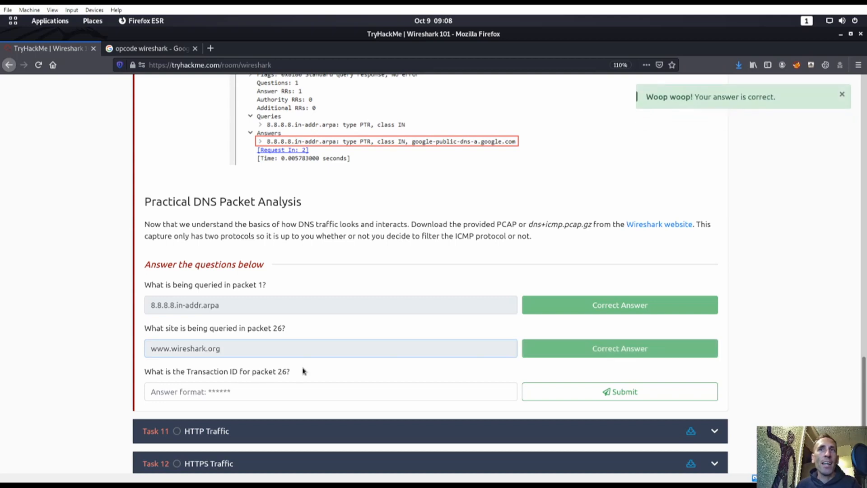
scroll(313, 368, "up", 3)
Step: Bring up the packet 26 details window and enlarge its detail tree
scroll(313, 368, "down", 3)
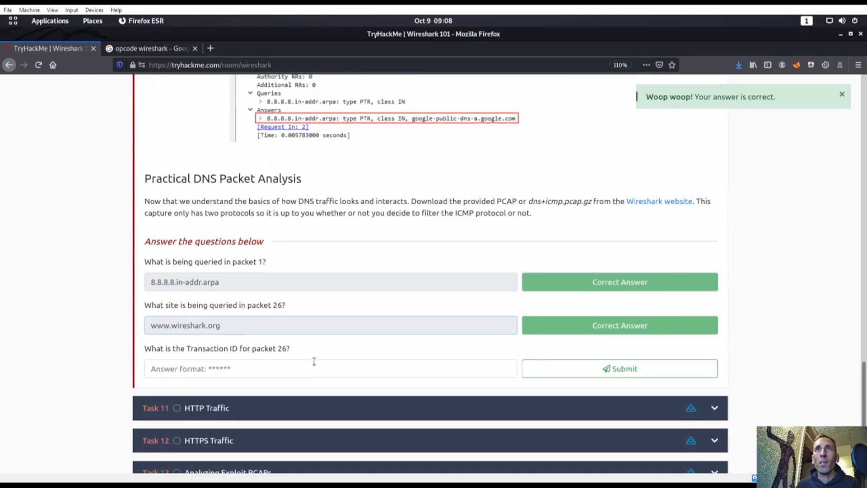
scroll(315, 365, "up", 5)
scroll(314, 364, "down", 8)
scroll(316, 338, "up", 2)
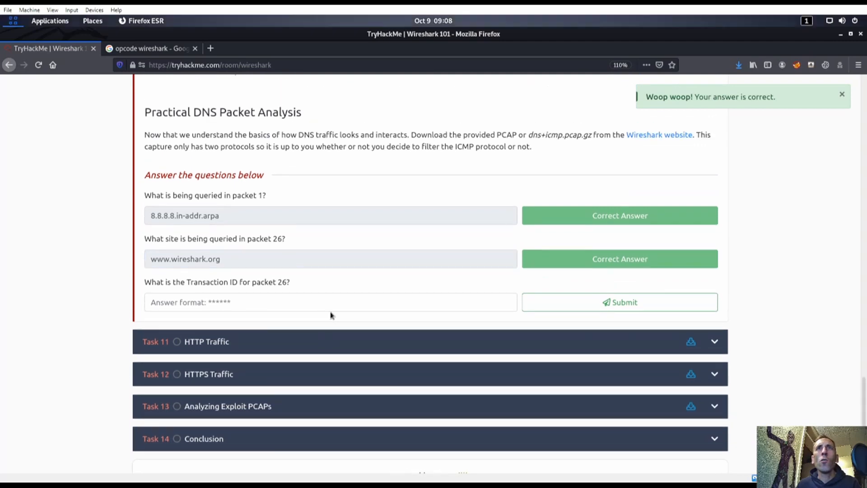
key("super")
left_click(499, 178)
scroll(219, 181, "up", 2)
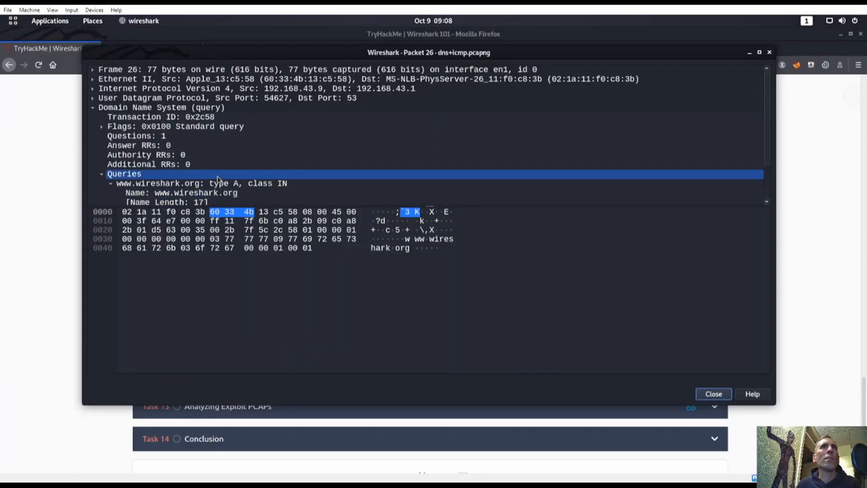
scroll(219, 181, "down", 1)
scroll(219, 181, "down", 1)
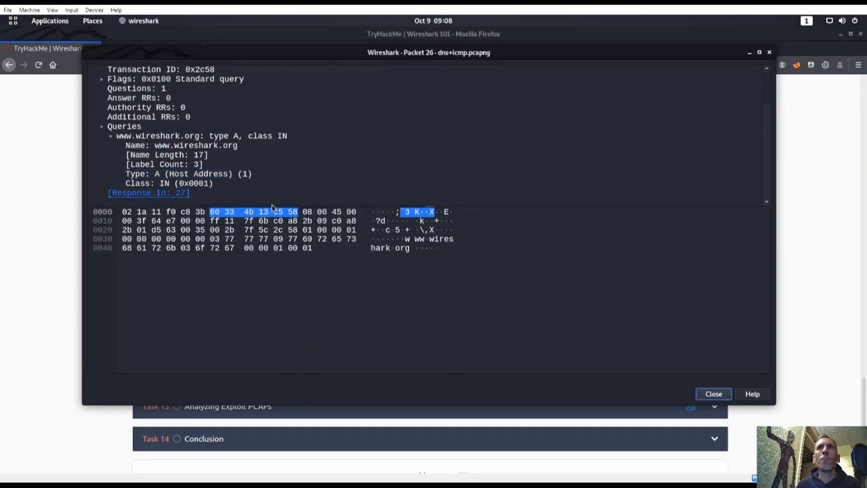
left_click_drag(272, 205, 271, 333)
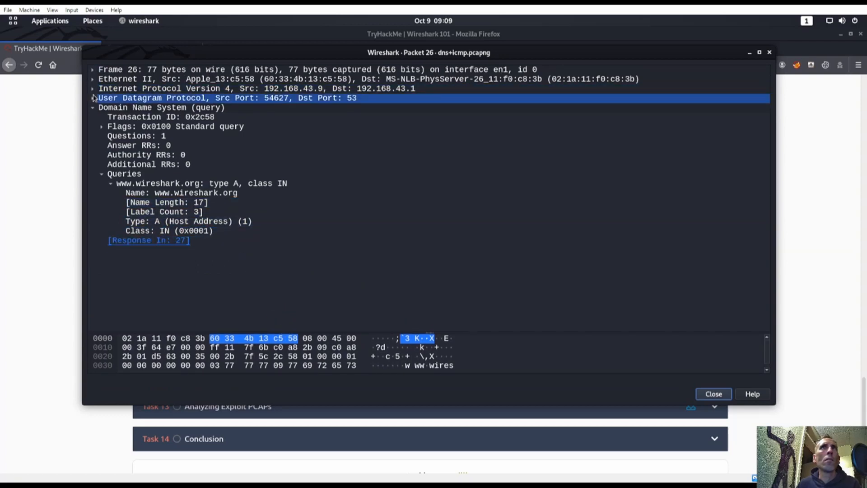
Step: Copy packet 26's Transaction ID value, 0x2c58
left_click(199, 117)
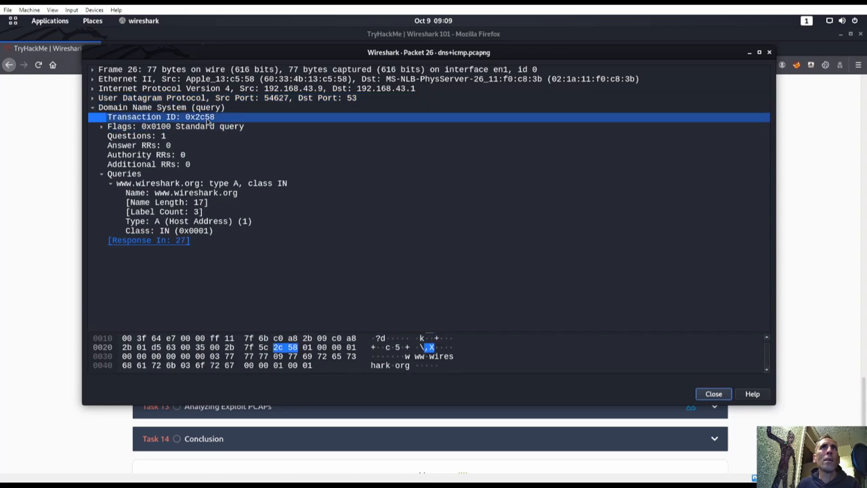
right_click(206, 117)
mouse_move(289, 198)
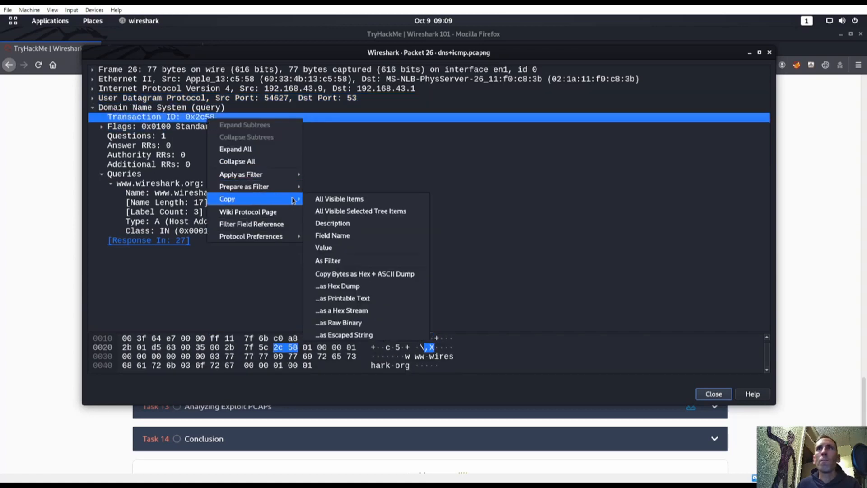
left_click(355, 251)
key("super")
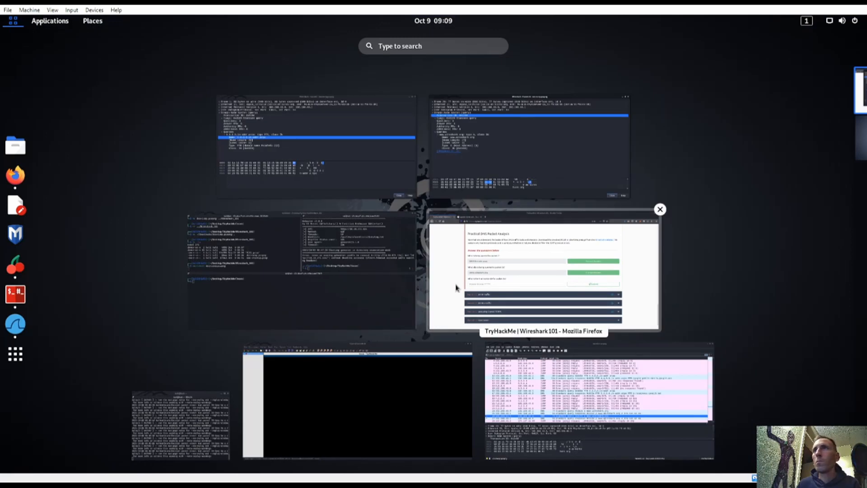
Step: Paste the copied Transaction ID into packet 26's answer field and submit it
left_click(456, 293)
left_click(287, 302)
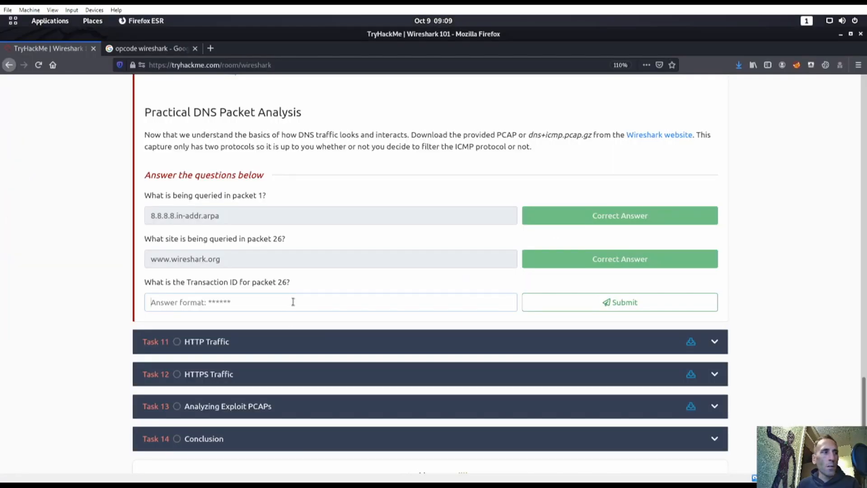
type("0x00002c58")
left_click(562, 302)
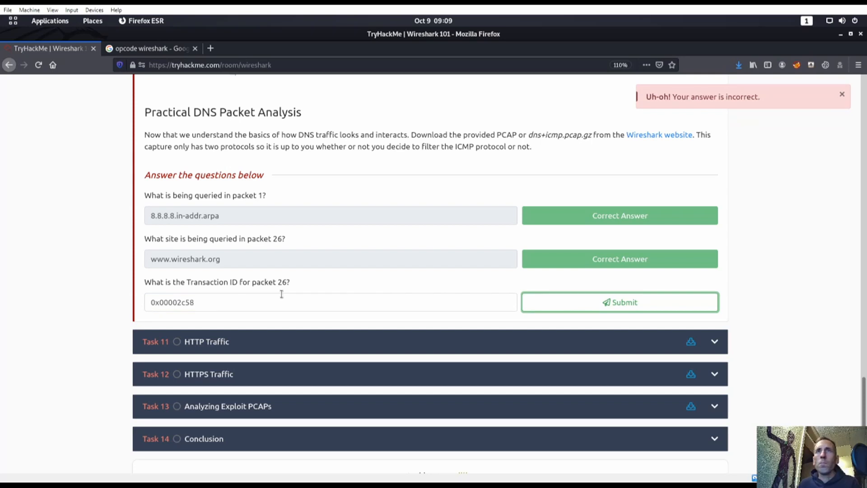
Step: Return to the packet 26 details window to recheck the Transaction ID
key("super")
scroll(511, 238, "down", 1)
left_click(440, 246)
key("super")
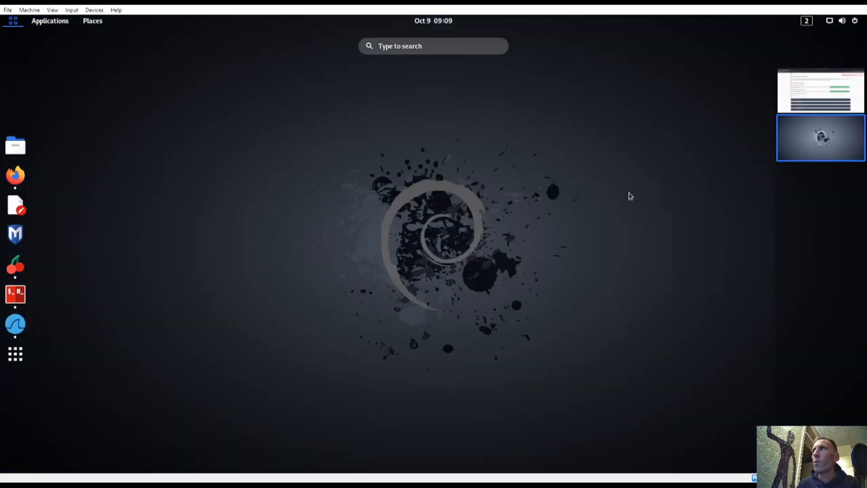
left_click(827, 104)
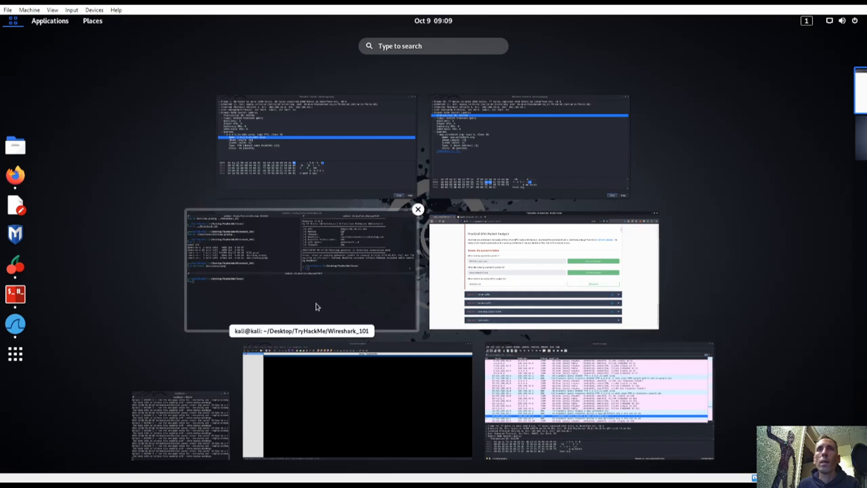
left_click(477, 143)
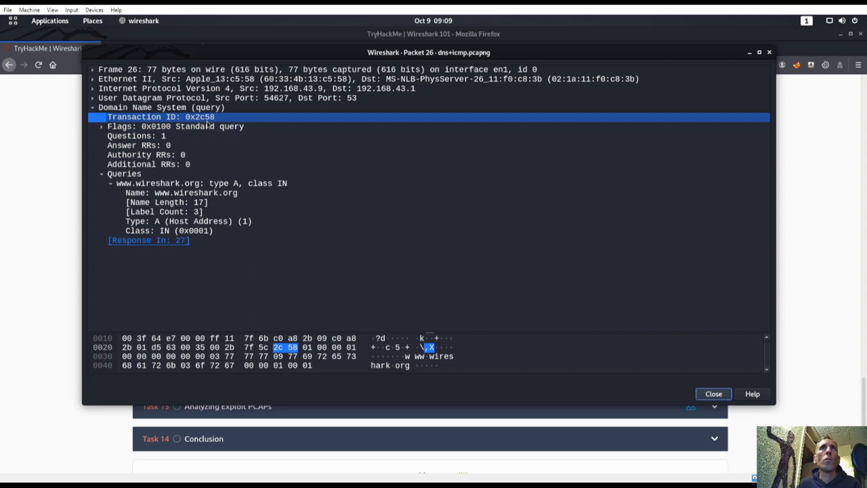
Step: Trim the padding zeros so the answer reads 0x2c58 and resubmit it
key("super")
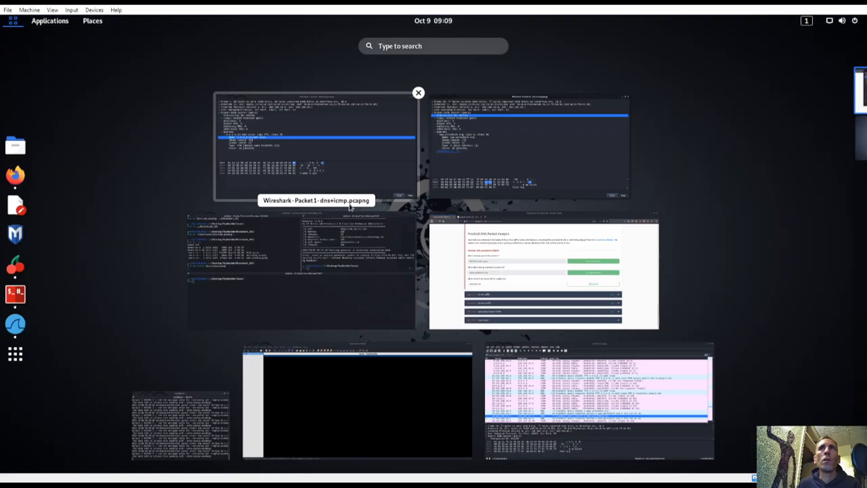
left_click(483, 292)
left_click_drag(177, 302, 158, 302)
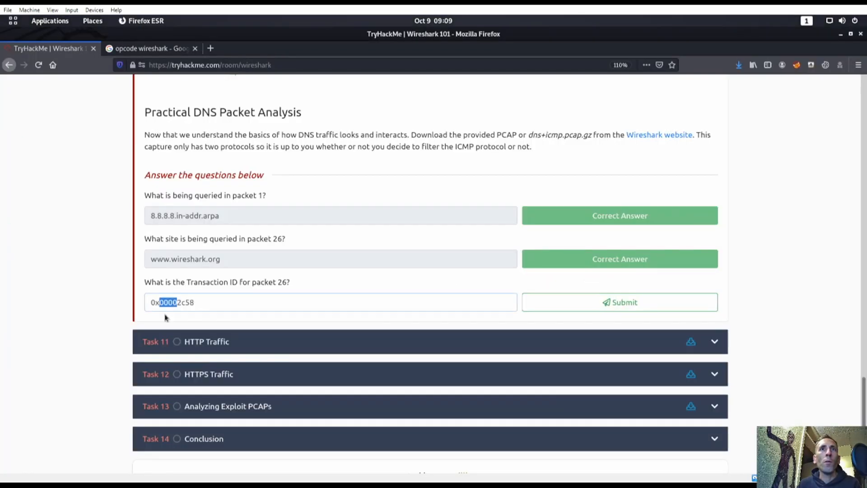
key("BackSpace")
key("Return")
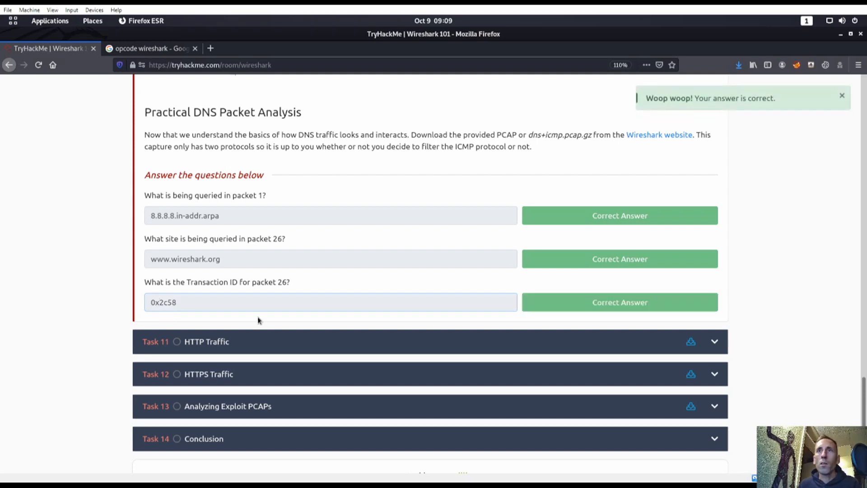
scroll(259, 320, "down", 2)
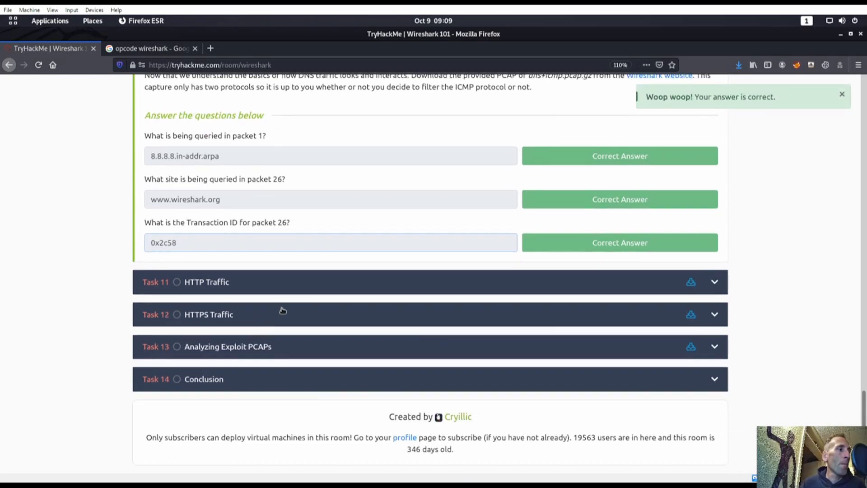
Step: Expand Task 11 HTTP Traffic and read through its description
left_click(350, 281)
scroll(398, 309, "down", 2)
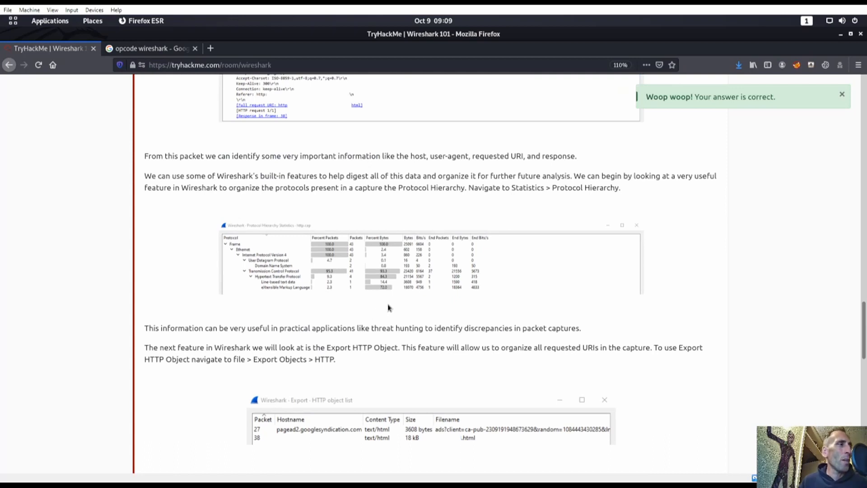
scroll(388, 308, "up", 15)
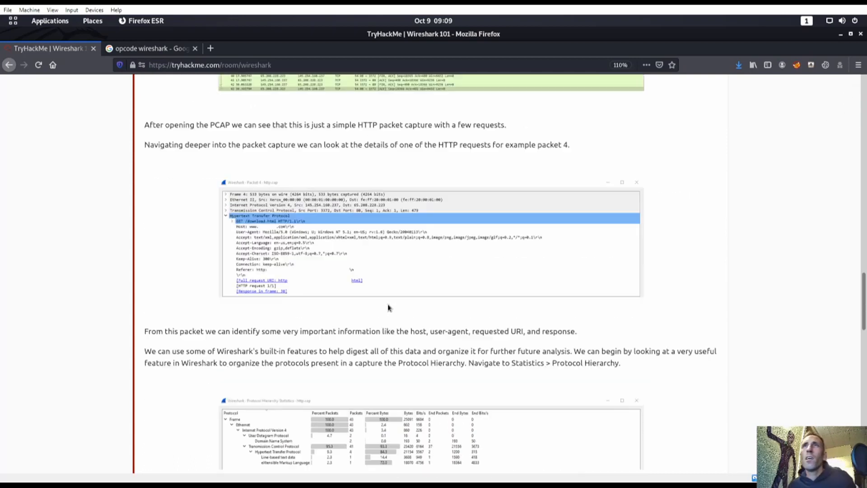
scroll(376, 297, "up", 6)
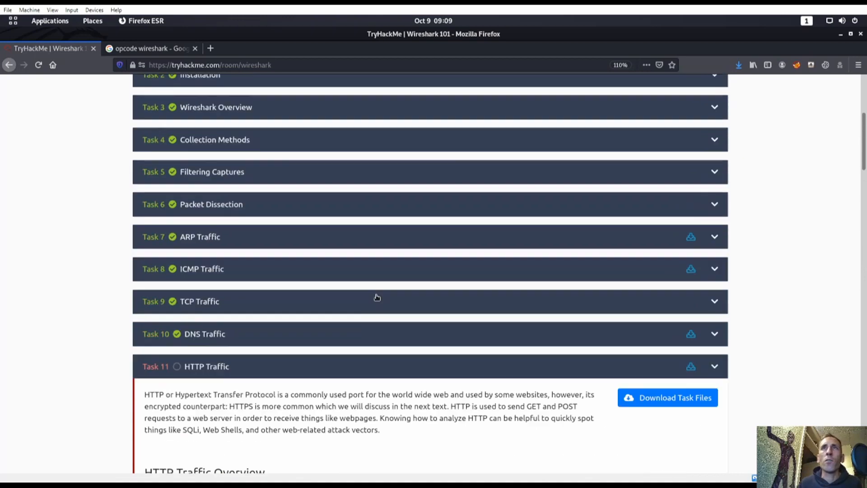
scroll(385, 296, "down", 4)
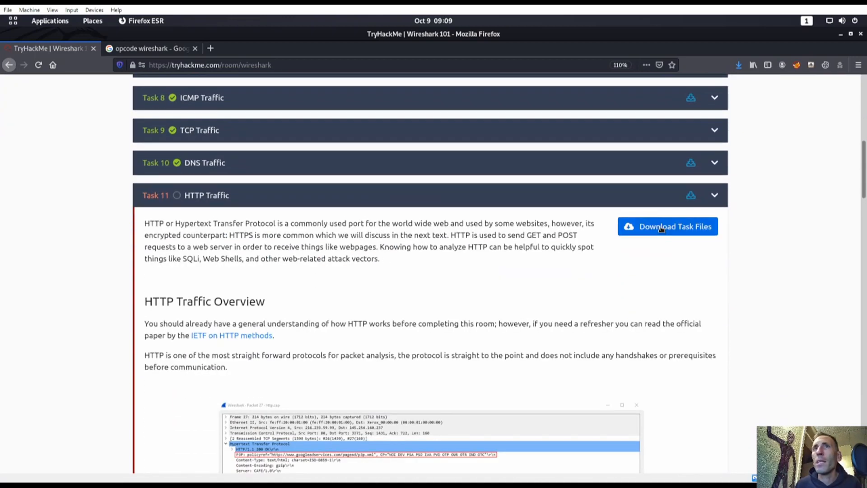
Step: Download the http.cap task file, choosing Save File
left_click(657, 229)
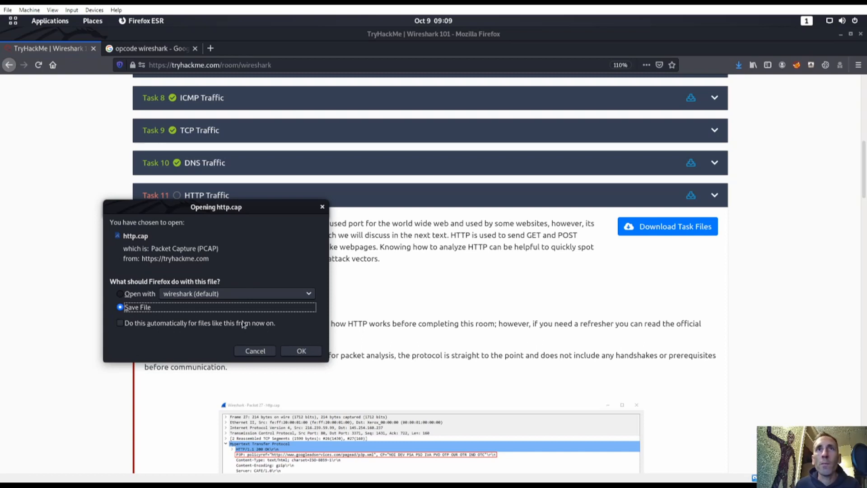
left_click(300, 351)
key("super")
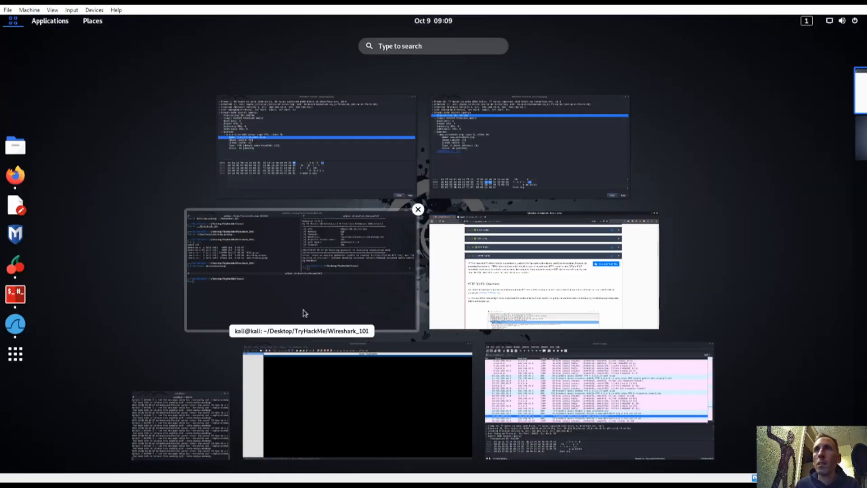
Step: Stop the old Wireshark run and move ~/Downloads/http.cap into the current folder
left_click(319, 275)
key("ctrl+c")
key("ctrl+c")
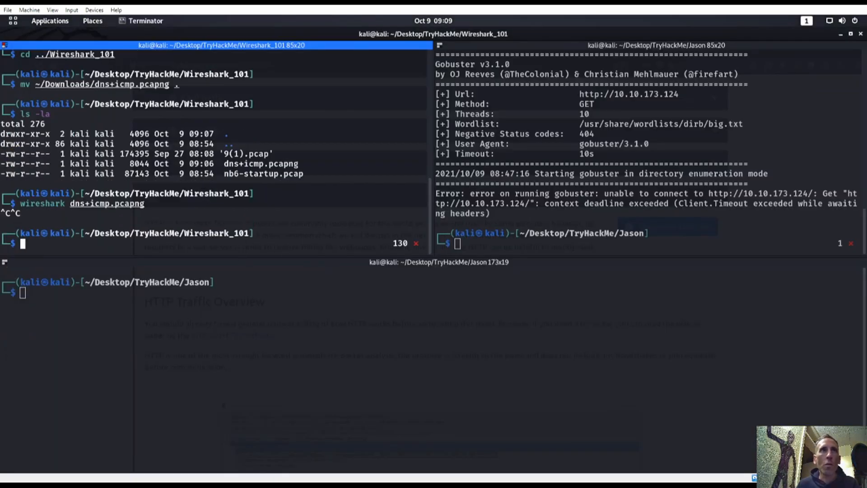
type("mv ~/Downloads/dns+icmp.pcapng")
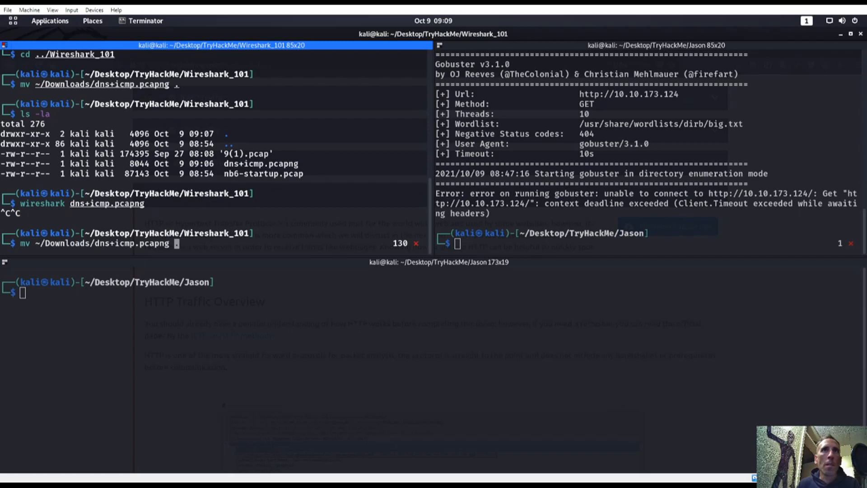
key("BackSpace")
key("BackSpace")
key("BackSpace")
key("BackSpace")
key("BackSpace")
key("BackSpace")
key("BackSpace")
key("BackSpace")
key("BackSpace")
key("BackSpace")
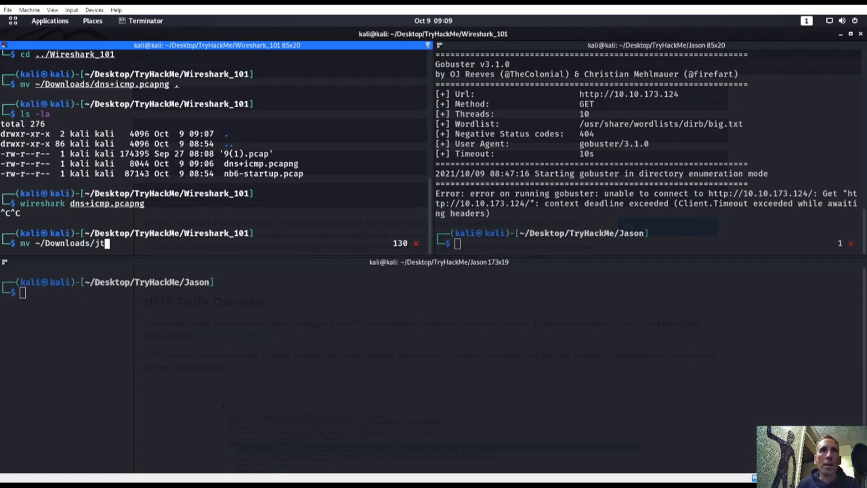
type("http.cap ")
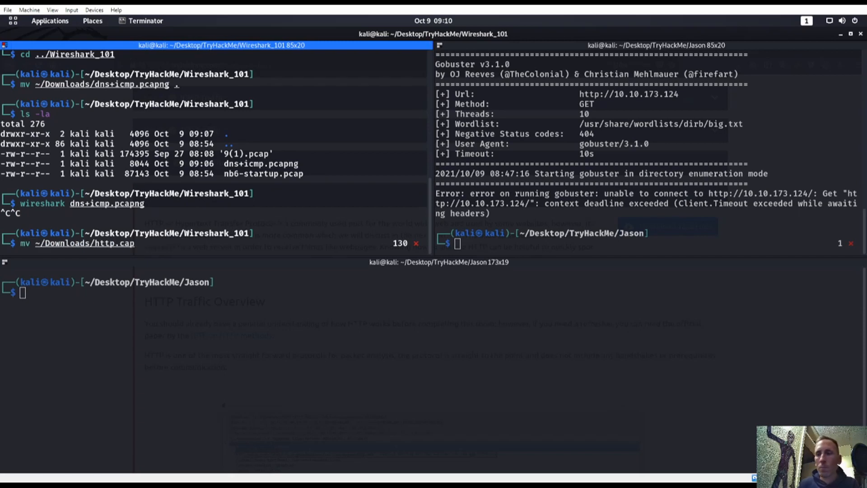
type(".")
key("Return")
Step: Launch Wireshark on http.cap with 'wireshark http.cap'
key("super")
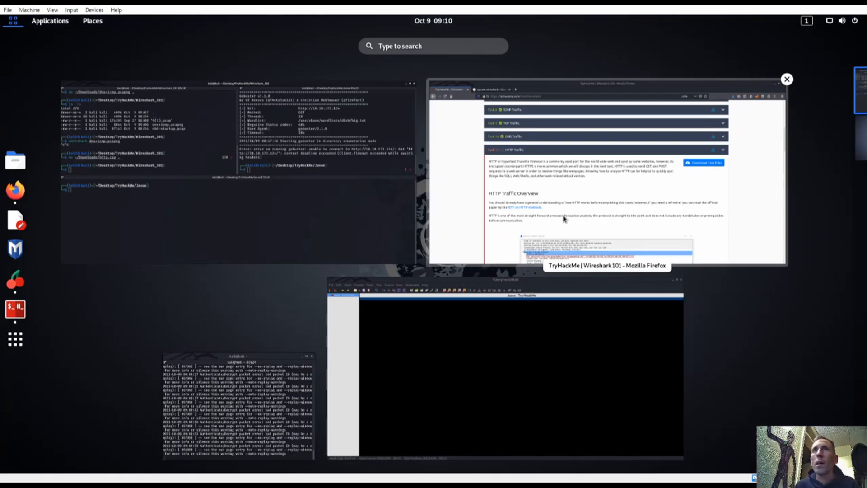
left_click(284, 207)
type("wireshark ")
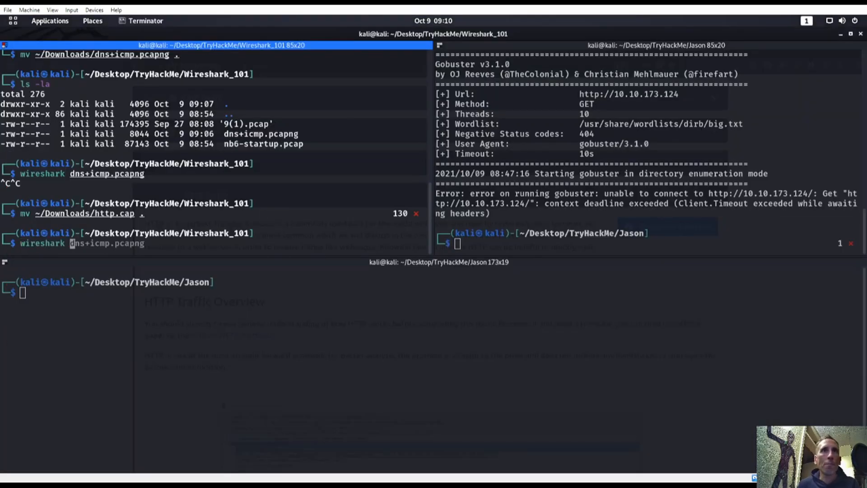
type("http.cap")
key("Return")
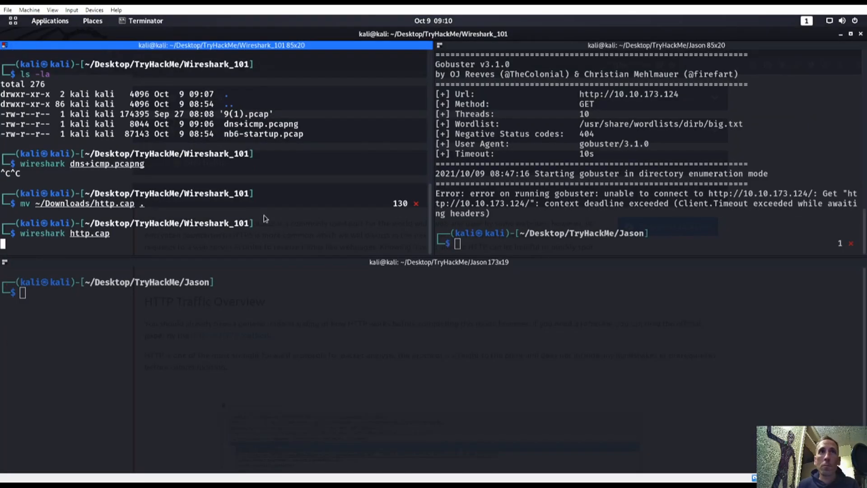
Step: Widen the Protocol column in the http.cap packet list
scroll(283, 232, "down", 6)
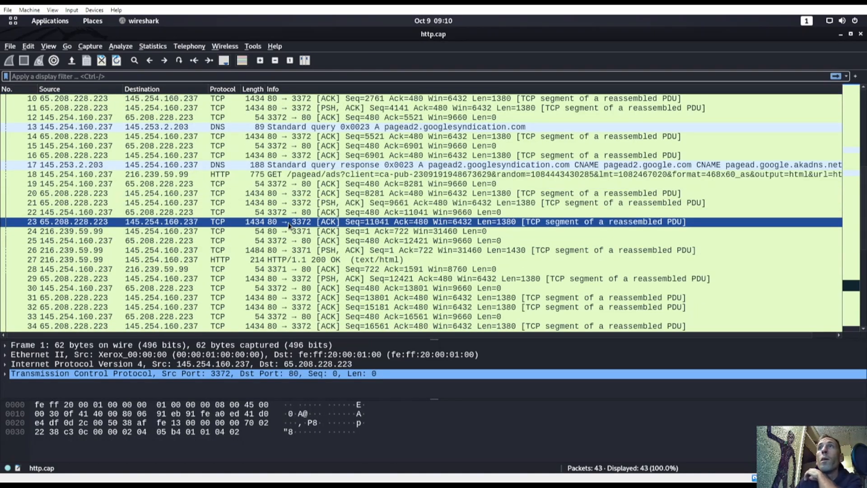
scroll(273, 262, "up", 2)
left_click(256, 307)
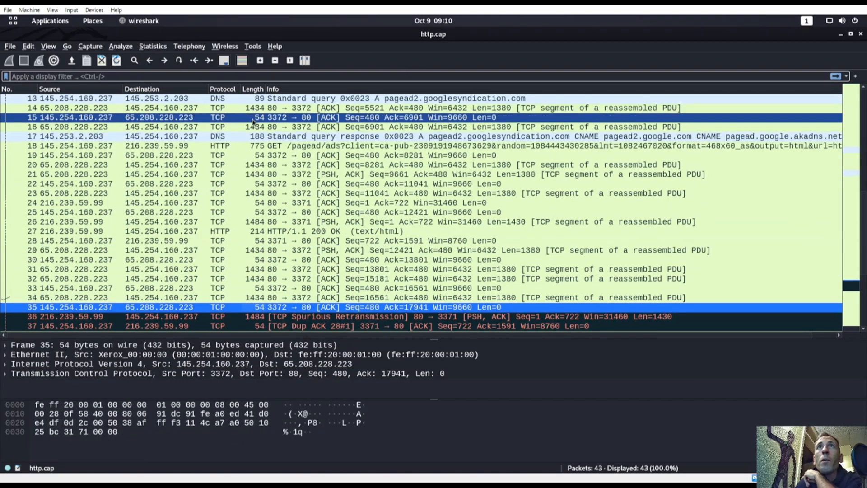
left_click_drag(240, 89, 370, 89)
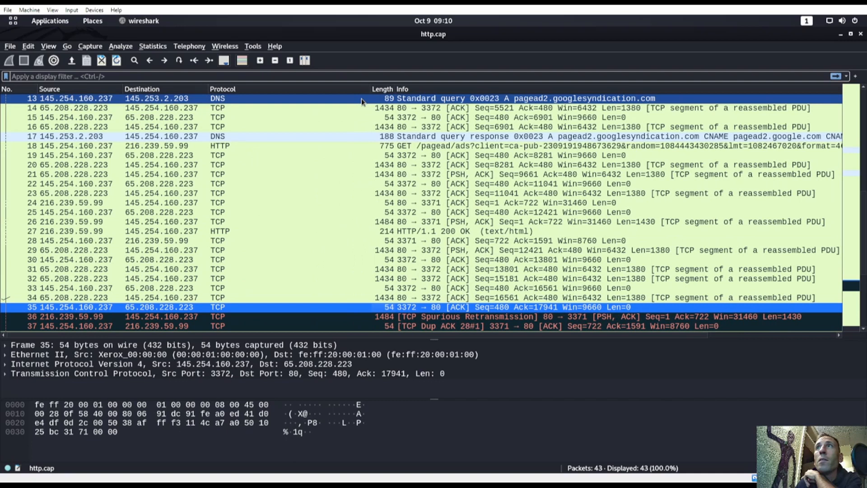
Step: Open packet 18 in its own window and inspect its HTTP Host, User-Agent and Accept headers
double_click(387, 146)
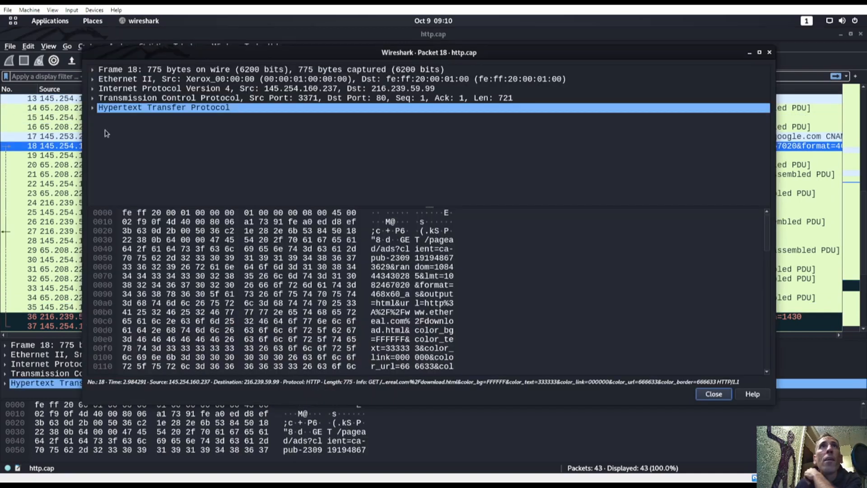
left_click(93, 107)
left_click(193, 135)
left_click(195, 144)
left_click(225, 128)
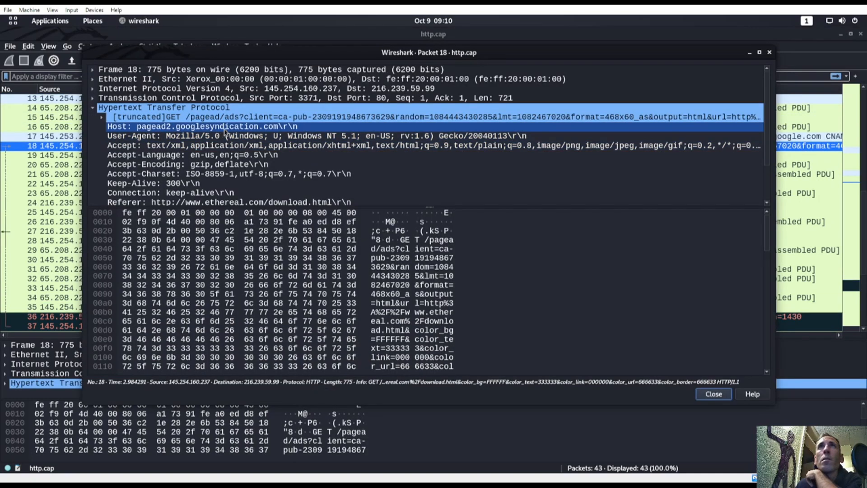
scroll(210, 133, "down", 2)
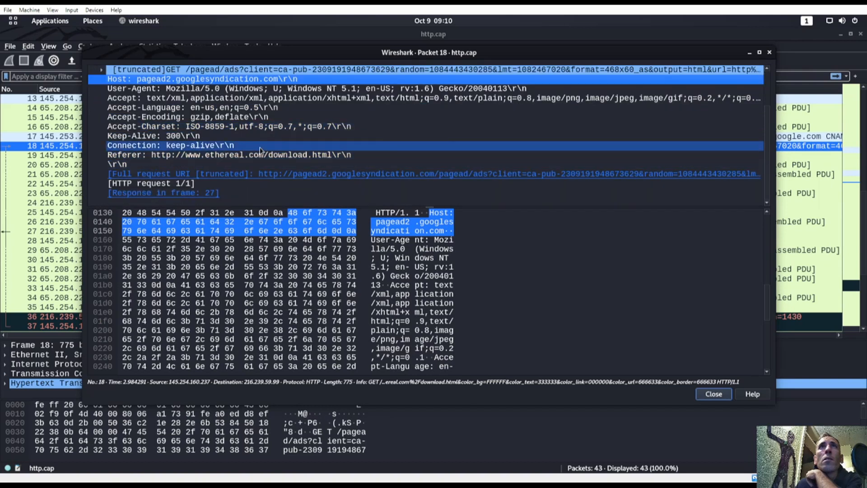
scroll(220, 149, "up", 1)
scroll(220, 149, "up", 2)
left_click(94, 108)
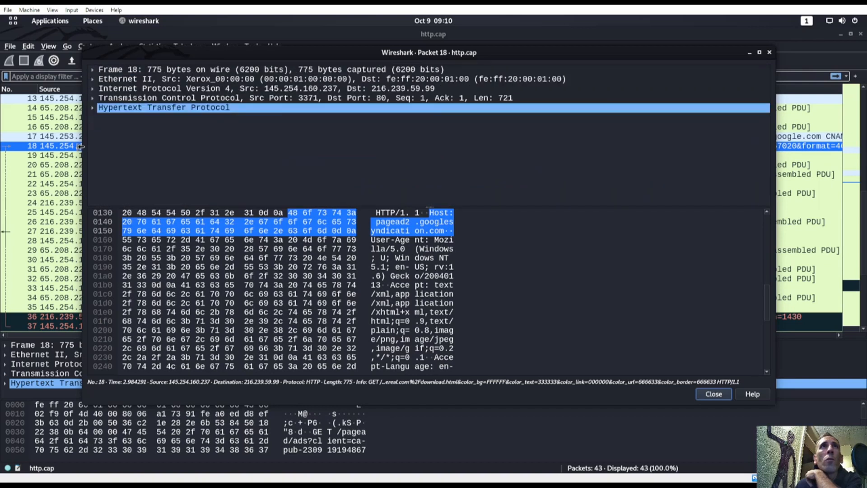
key("Escape")
Step: Follow packet 18's HTTP stream and look at its response in frame 27
right_click(232, 145)
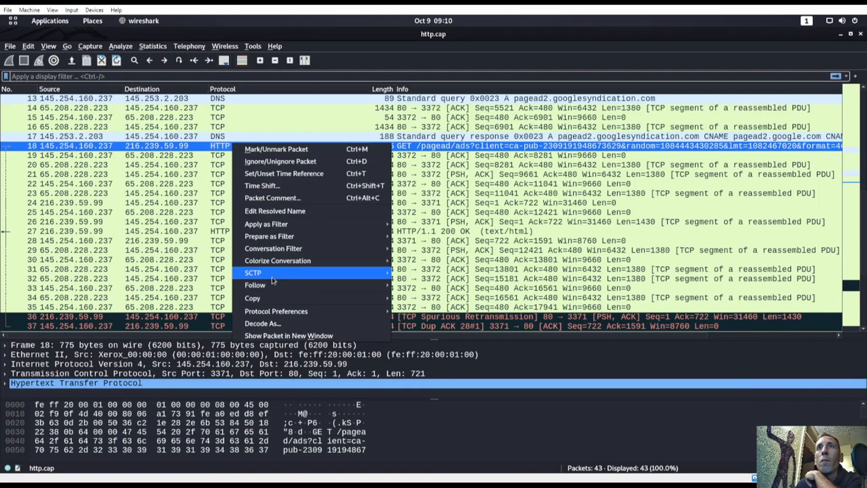
mouse_move(379, 285)
left_click(422, 321)
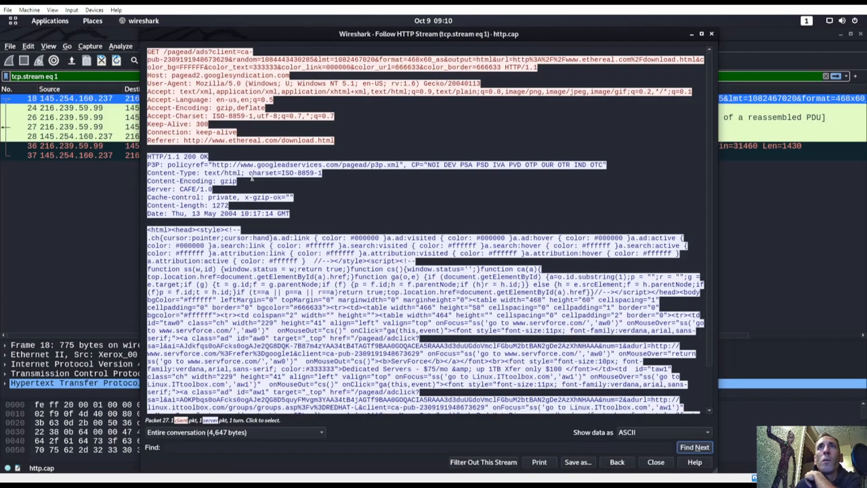
scroll(252, 178, "down", 2)
scroll(270, 222, "up", 2)
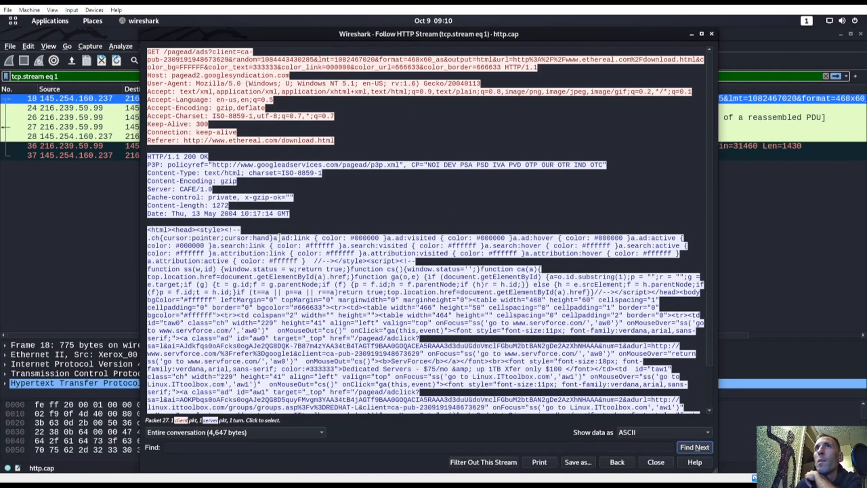
scroll(279, 237, "down", 2)
left_click(161, 188)
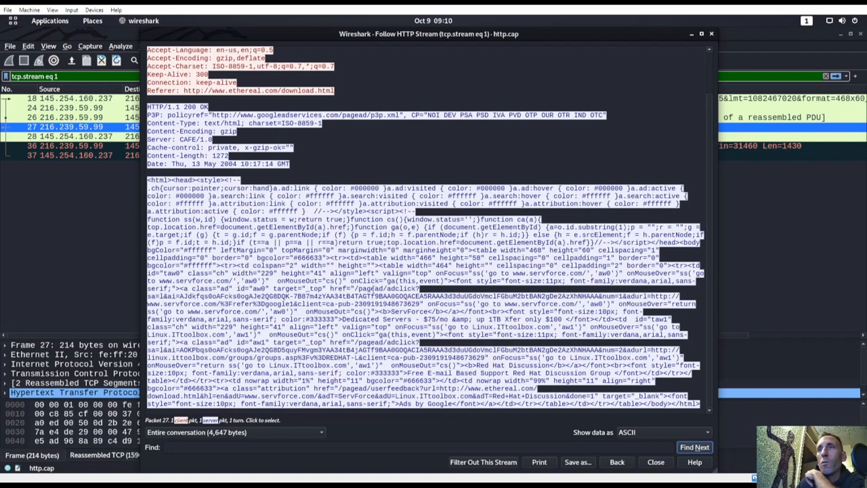
Step: Clear the tcp.stream eq 1 filter so all 43 packets show again
left_click(95, 278)
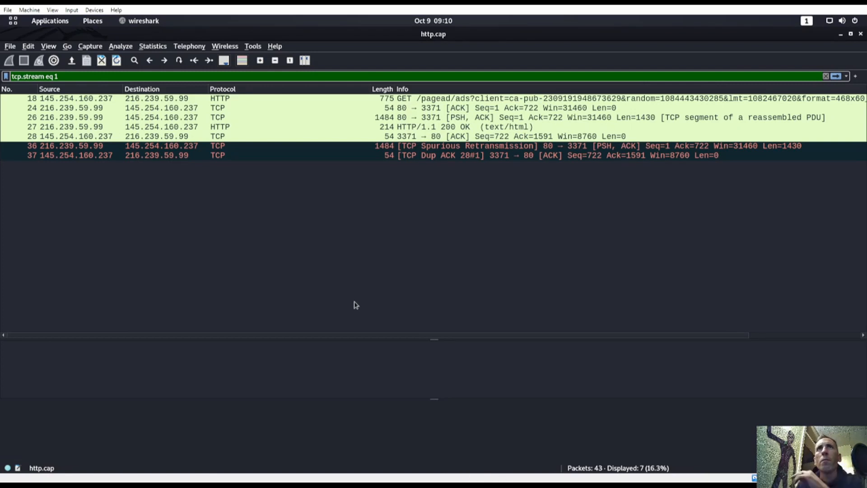
triple_click(53, 77)
key("BackSpace")
key("Return")
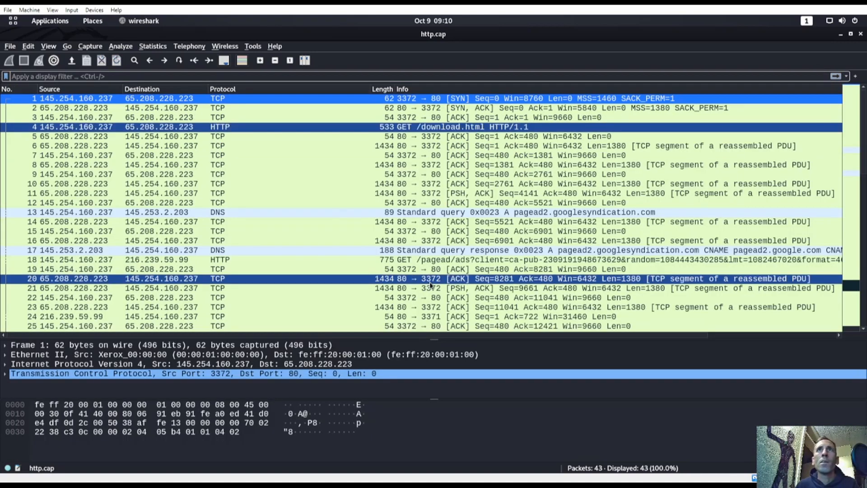
key("super")
left_click(356, 310)
Step: Scroll the TryHackMe HTTP task to the packet 4 walkthrough and Protocol Hierarchy instructions
scroll(357, 310, "down", 20)
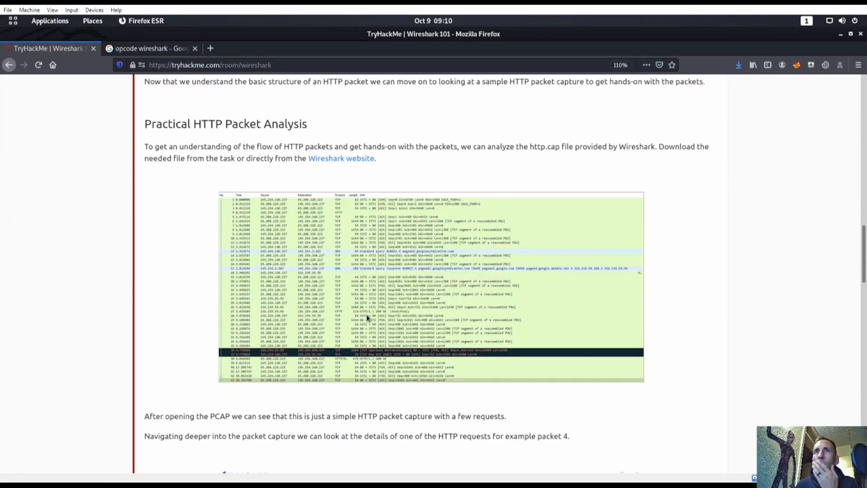
scroll(365, 312, "down", 15)
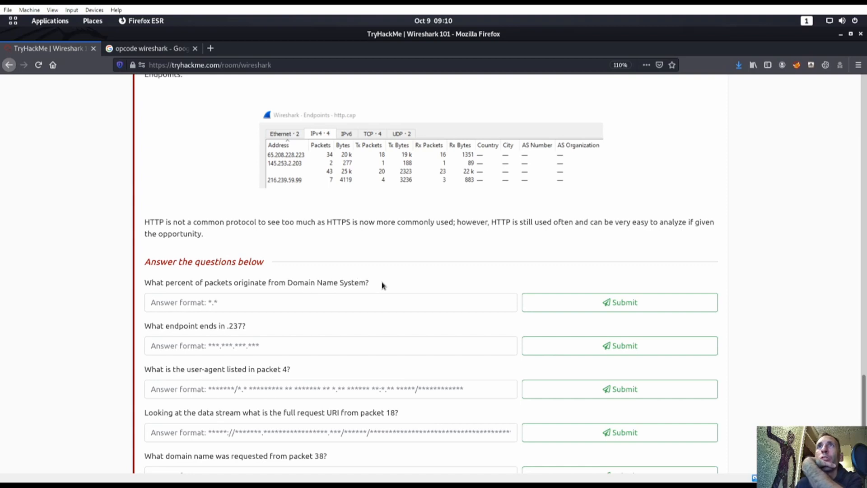
scroll(381, 285, "up", 5)
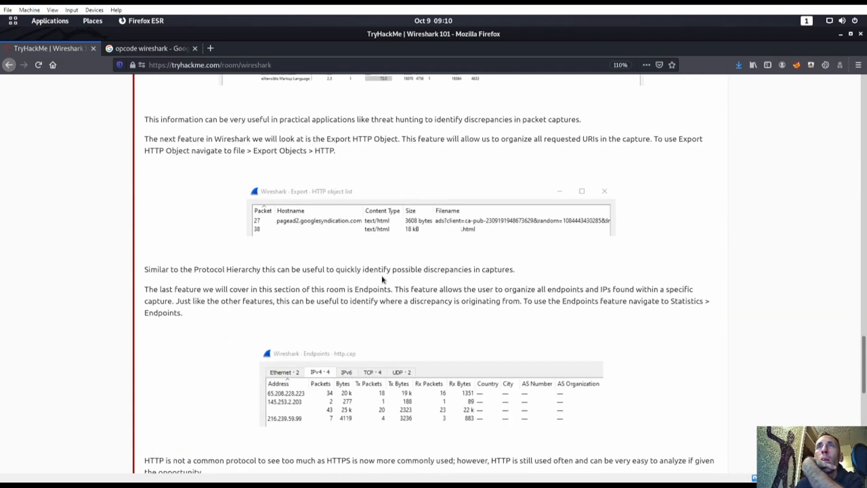
scroll(382, 280, "up", 5)
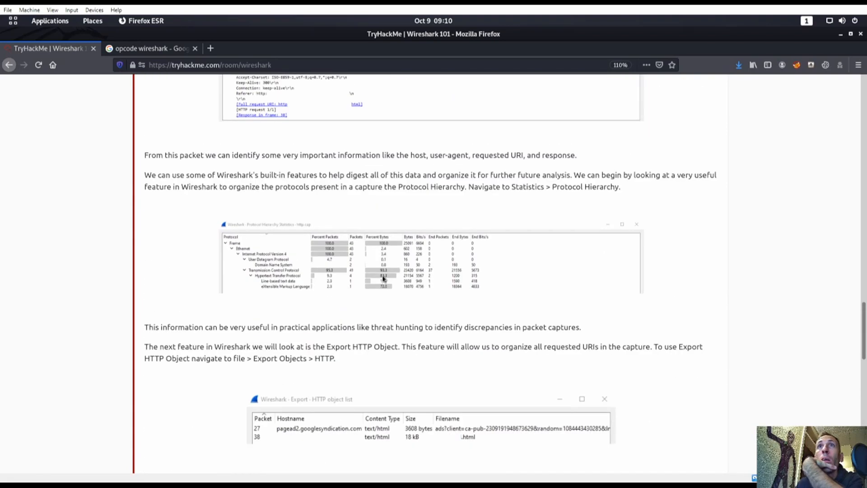
scroll(383, 278, "up", 10)
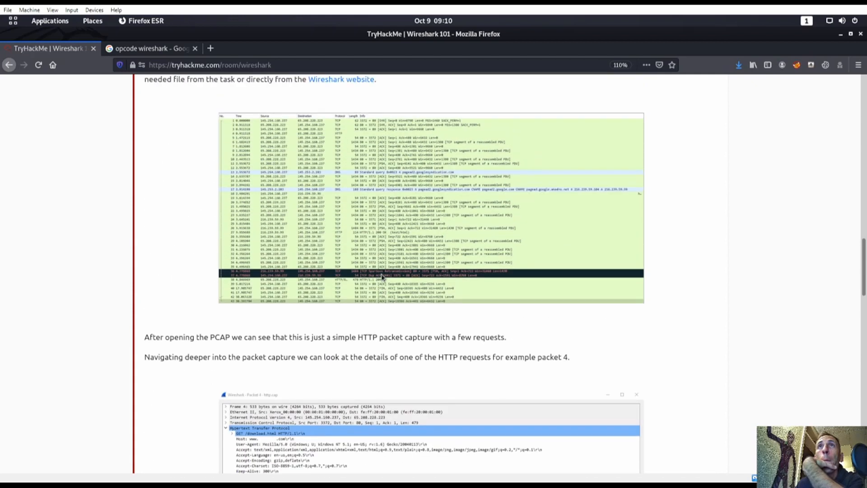
scroll(382, 277, "down", 3)
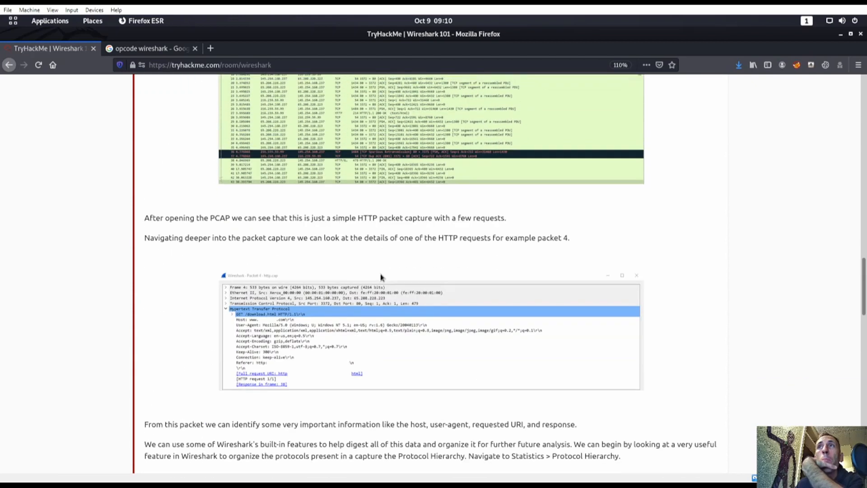
scroll(380, 277, "down", 3)
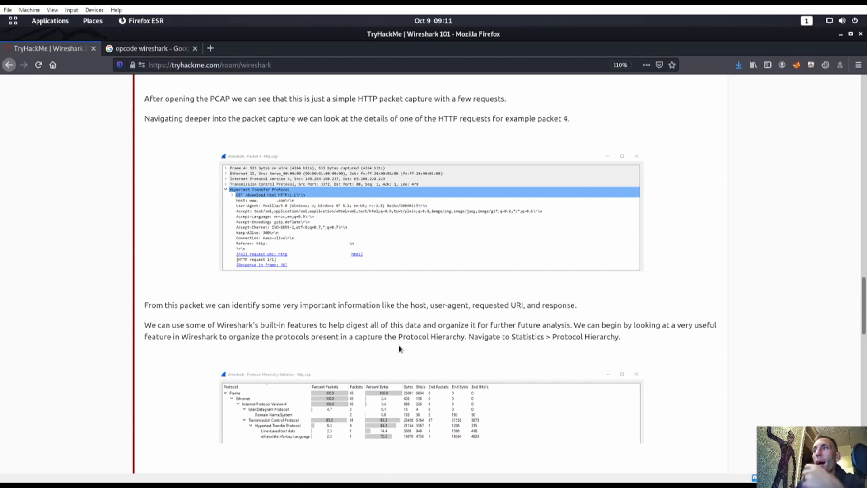
key("super")
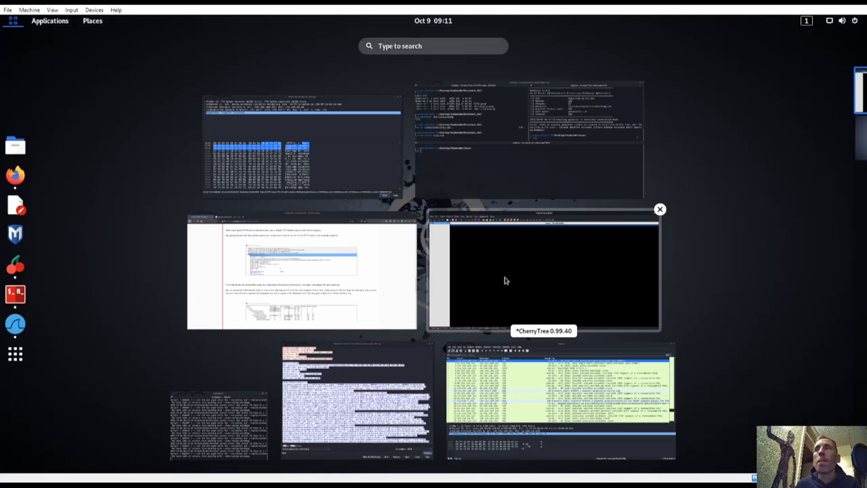
Step: Open Statistics > Protocol Hierarchy and read Domain Name System at 4.7% of packets
left_click(511, 397)
left_click(152, 47)
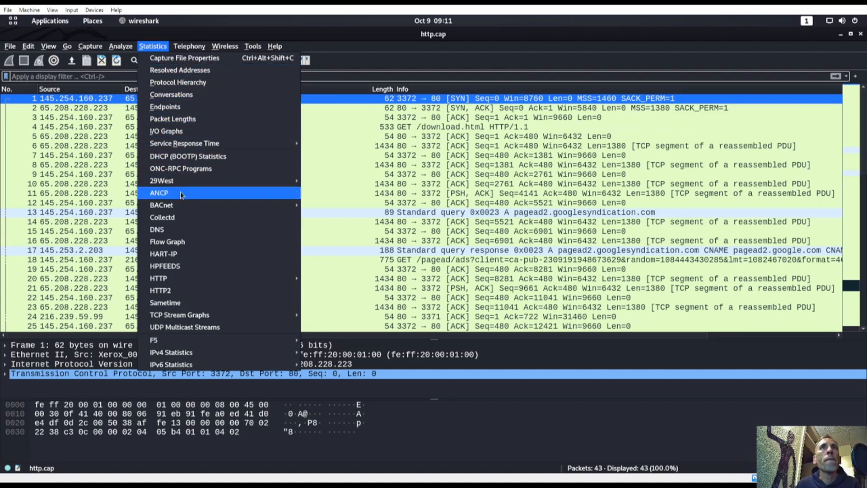
left_click(198, 83)
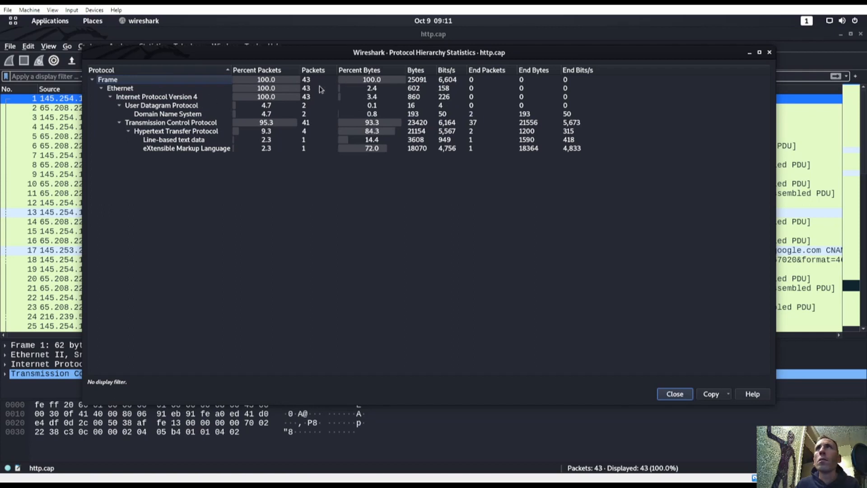
left_click(155, 115)
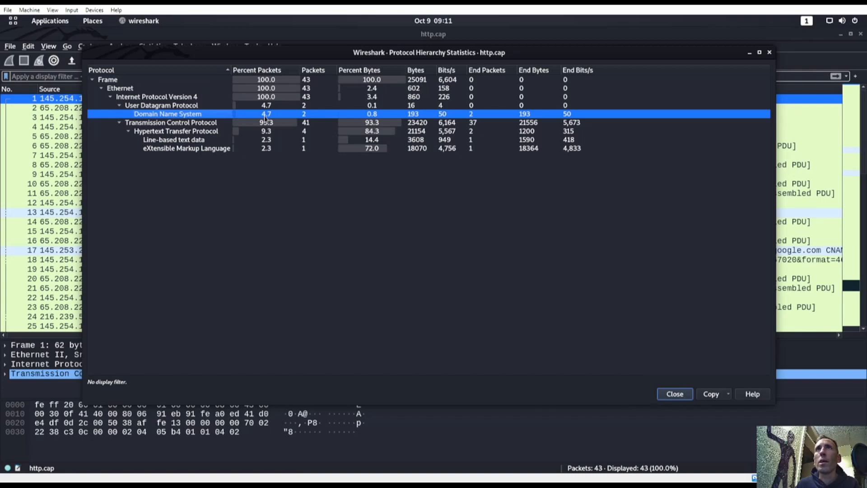
Step: Submit 4.7 as the DNS percentage answer on the TryHackMe room page
key("super")
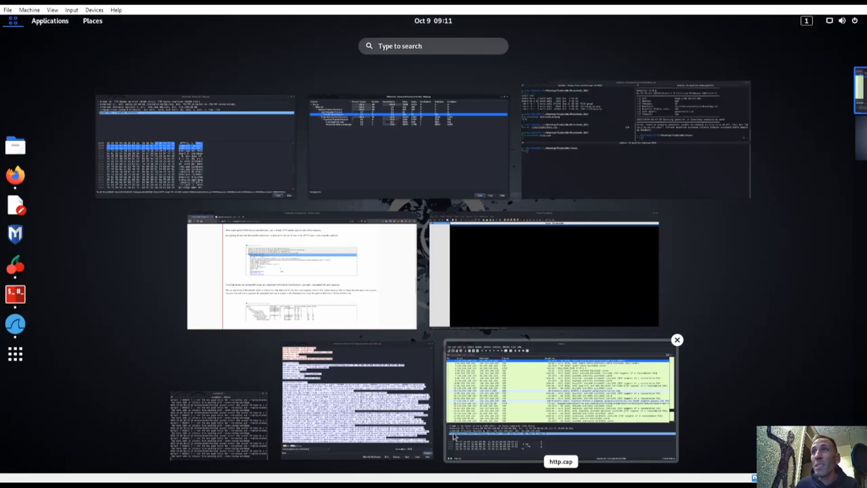
left_click(344, 305)
left_click(135, 48)
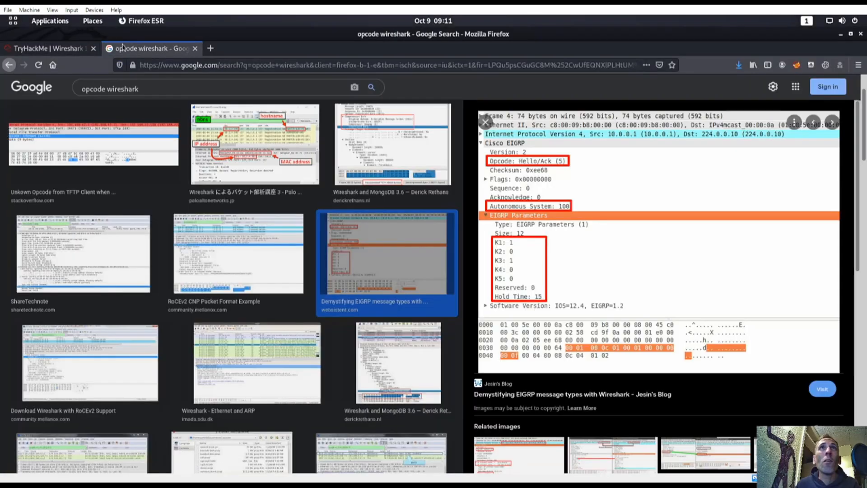
left_click(68, 48)
scroll(412, 280, "down", 12)
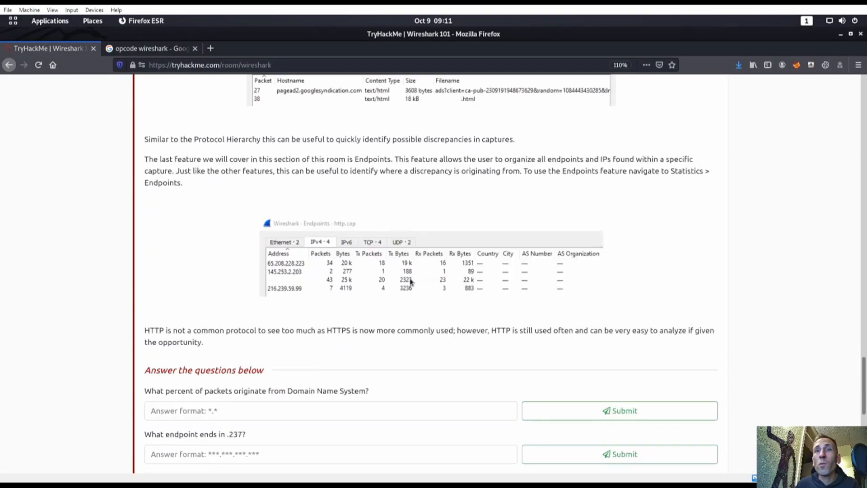
left_click(317, 364)
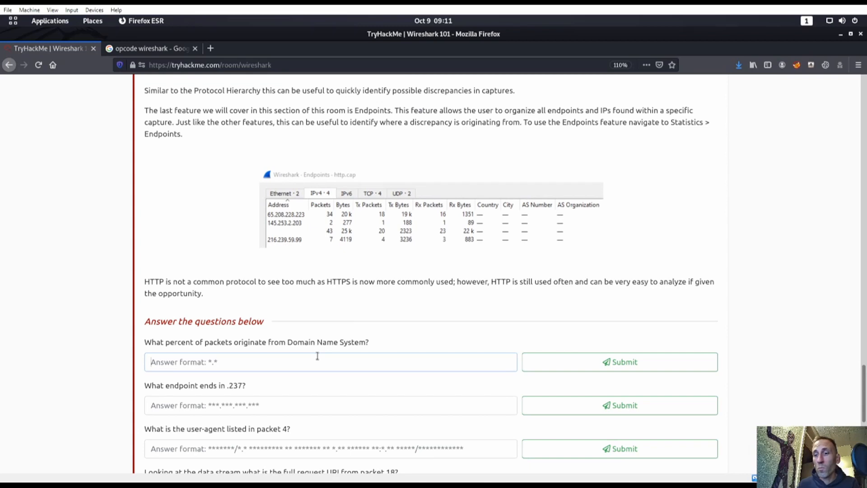
type("4.7")
key("Return")
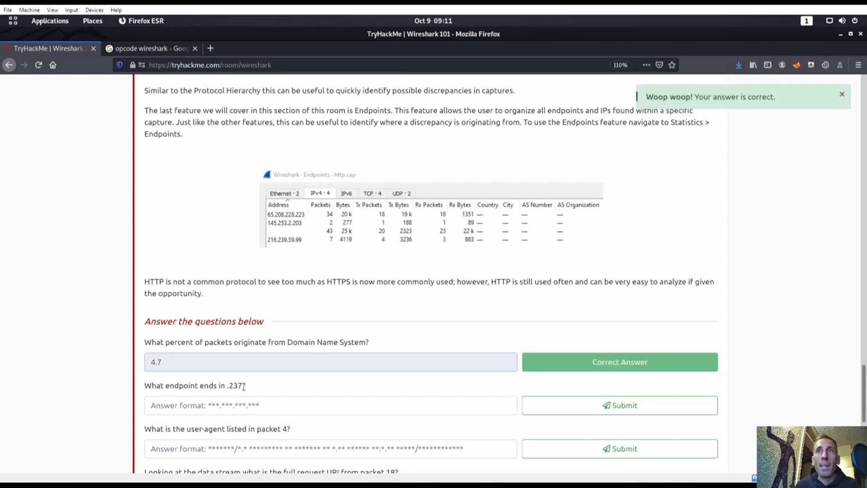
key("super")
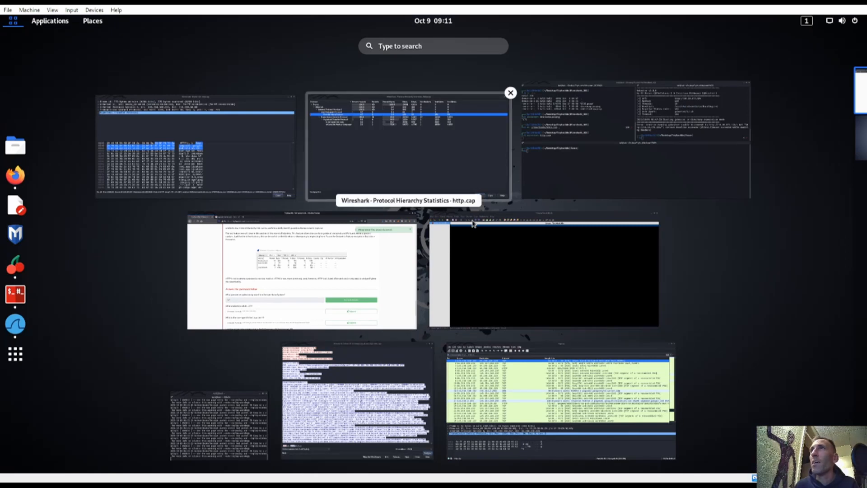
Step: Open packet 4, the HTTP GET request, in its own window
left_click(560, 397)
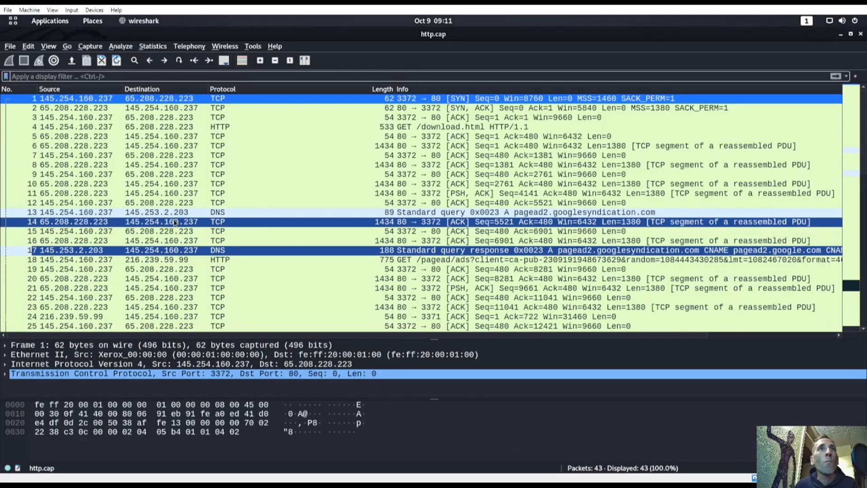
left_click(136, 221)
left_click(103, 231)
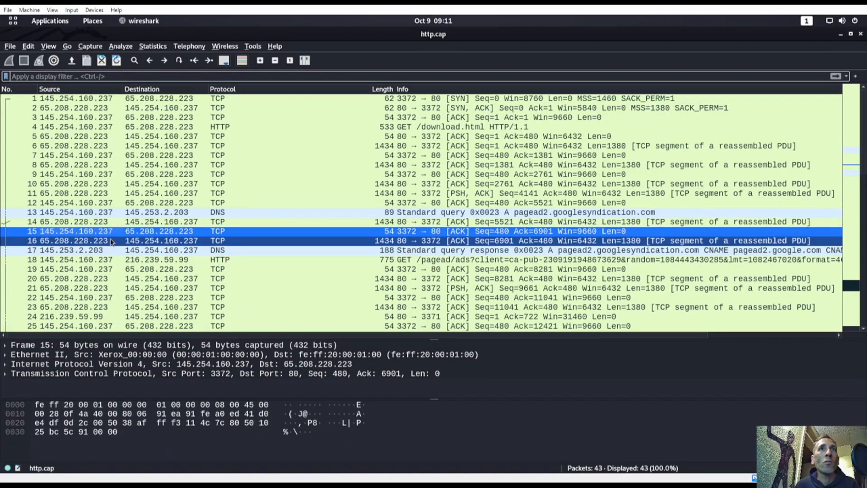
left_click(110, 128)
right_click(110, 128)
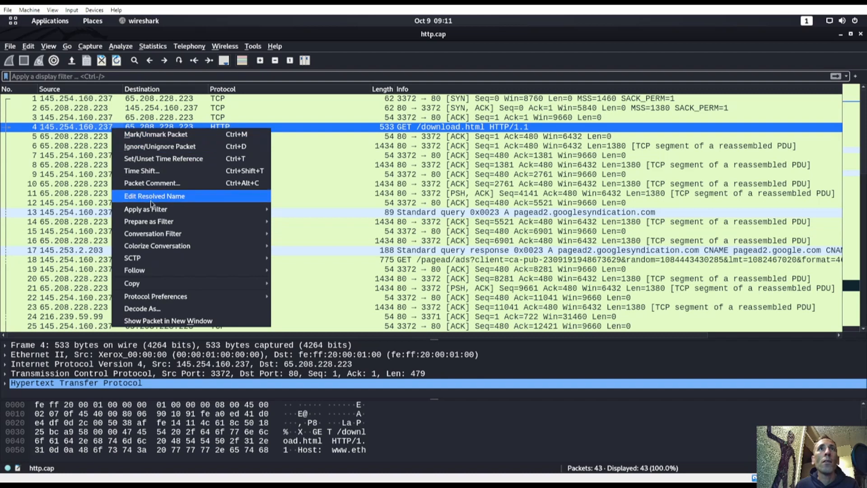
double_click(100, 129)
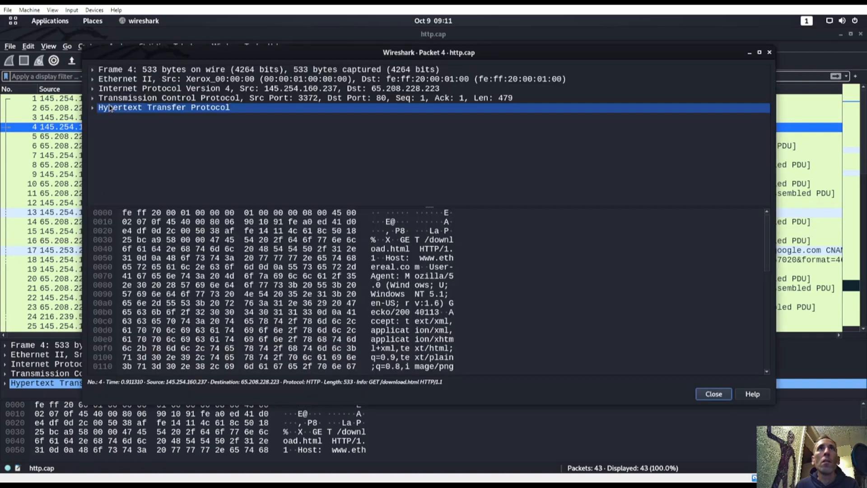
Step: Expand packet 4's HTTP and TCP details to read the User-Agent and SEQ/ACK analysis
left_click(93, 108)
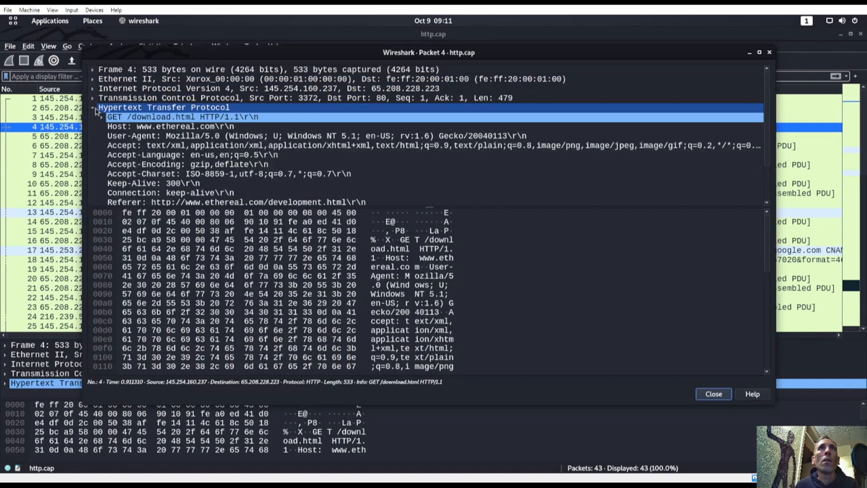
left_click(93, 108)
left_click(94, 99)
left_click(94, 99)
left_click(94, 108)
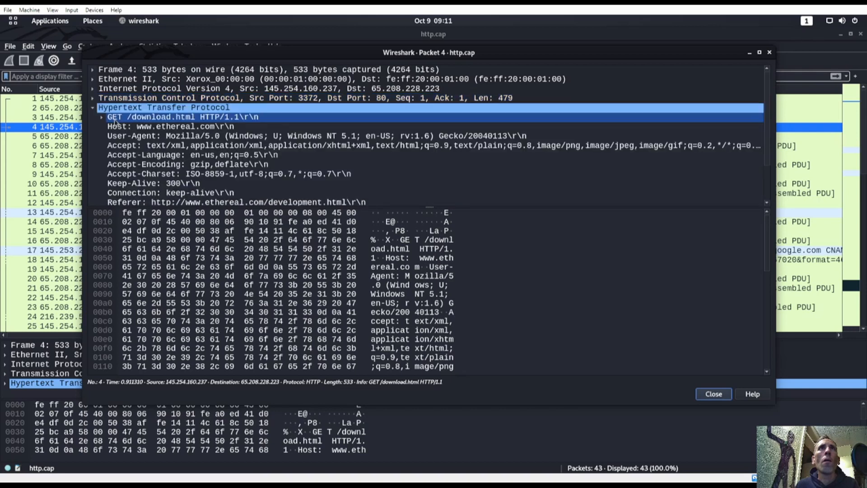
left_click(197, 136)
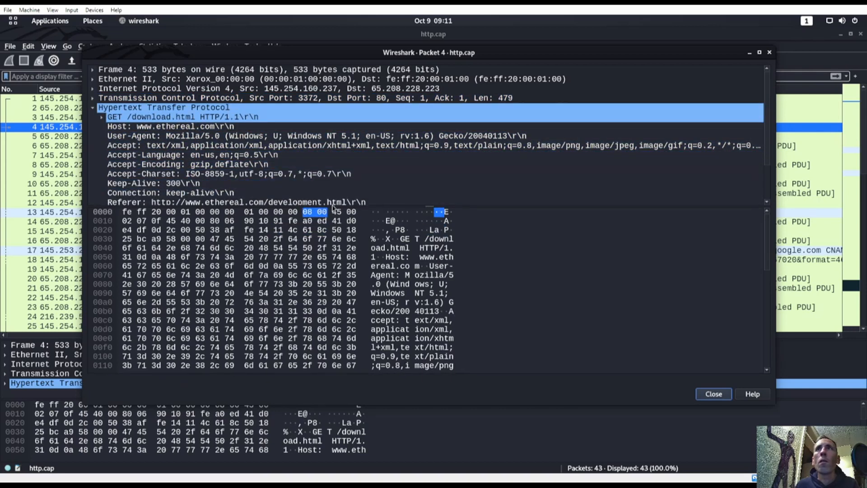
left_click_drag(331, 206, 331, 280)
left_click(92, 98)
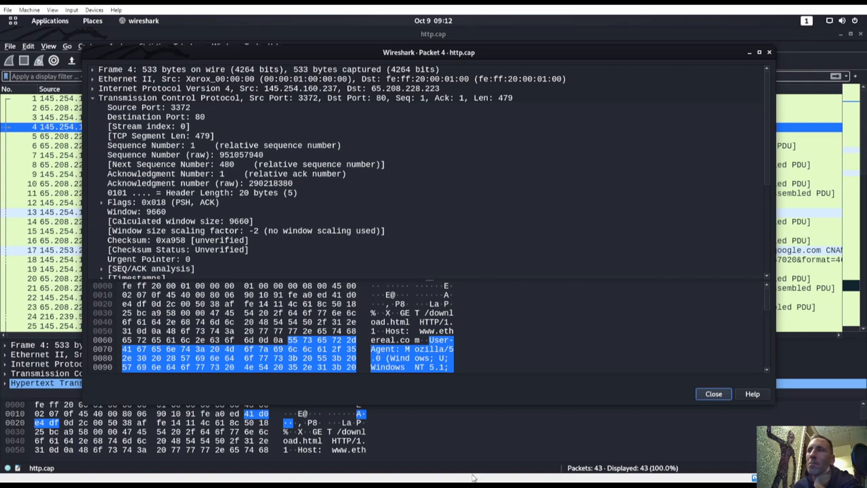
left_click(325, 269)
Step: Compare the TryHackMe .237 endpoint question against the http.cap capture
left_click(316, 241)
key("super")
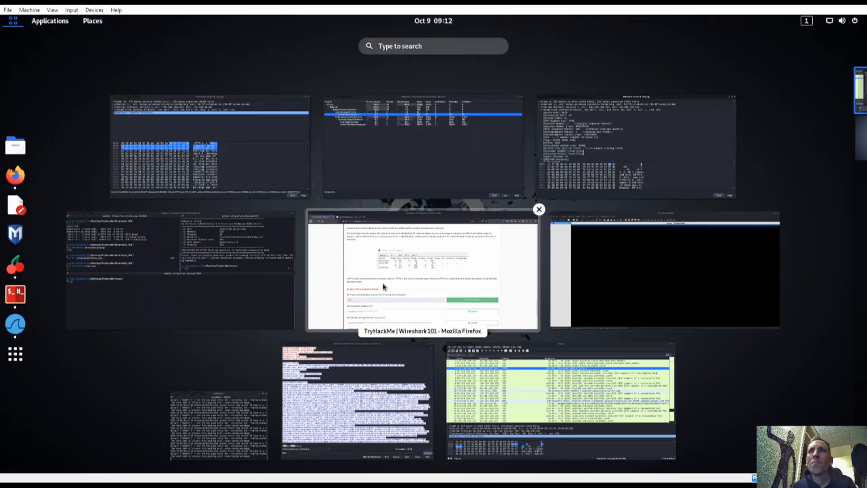
left_click(409, 297)
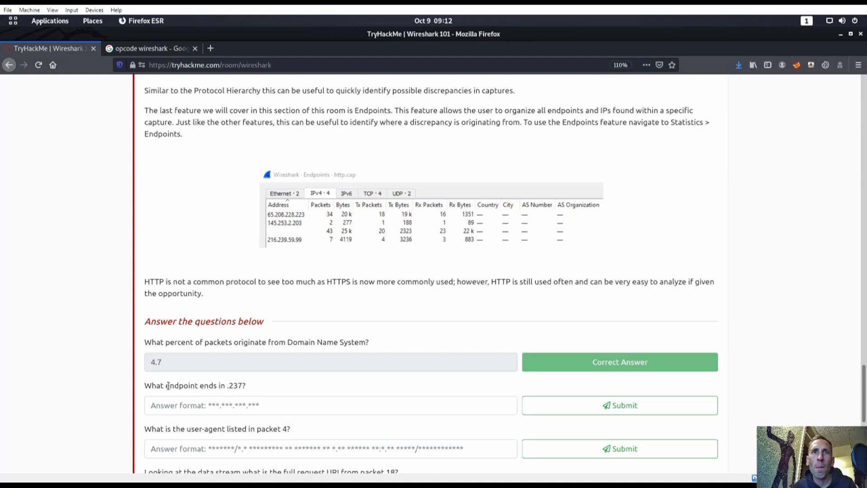
left_click_drag(168, 385, 228, 387)
left_click(260, 396)
key("super")
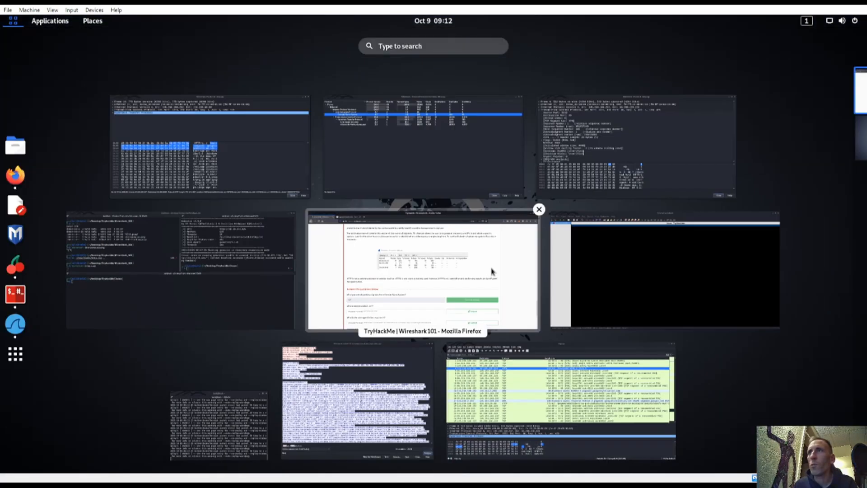
left_click(505, 447)
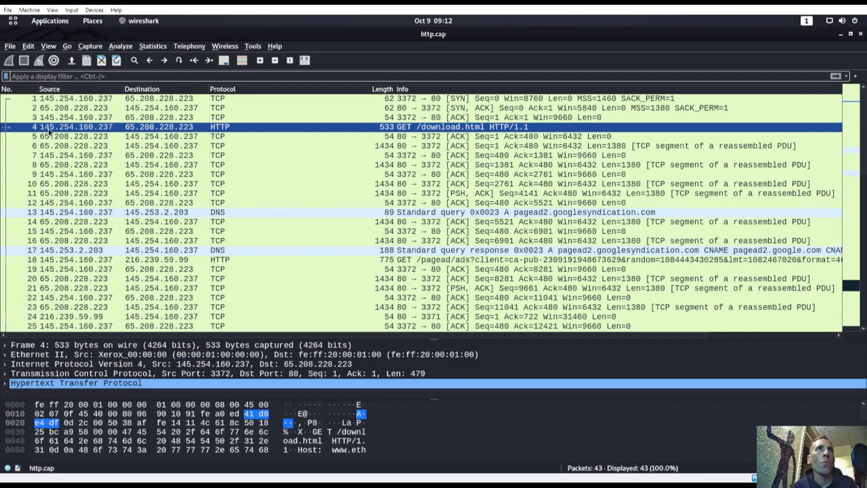
key("super")
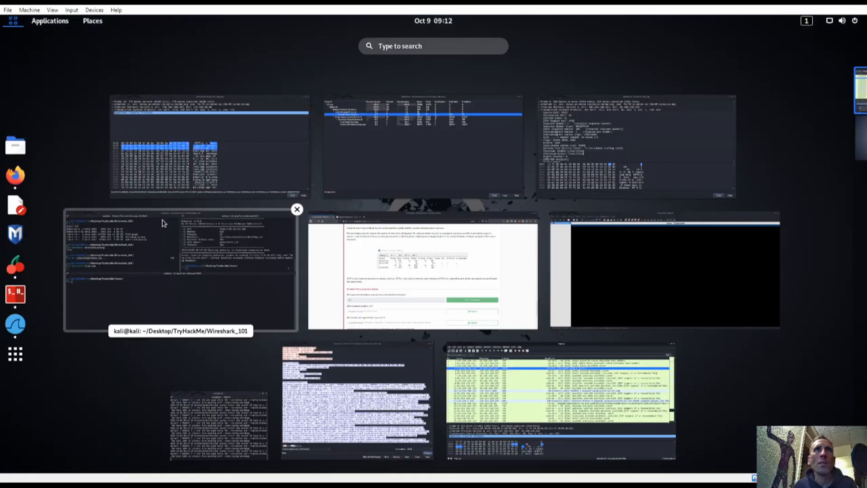
left_click(368, 298)
Step: Answer the .237 endpoint question with 145.254.160.237
left_click(260, 403)
type("145.254.160.")
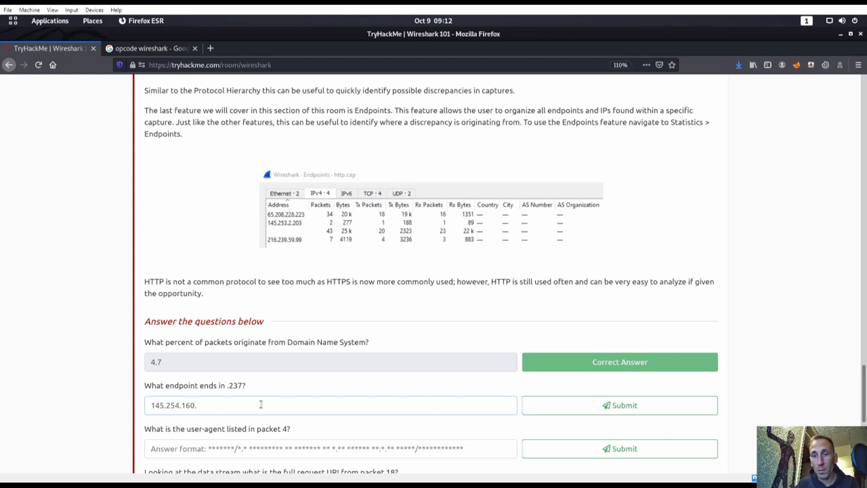
type("237")
key("Return")
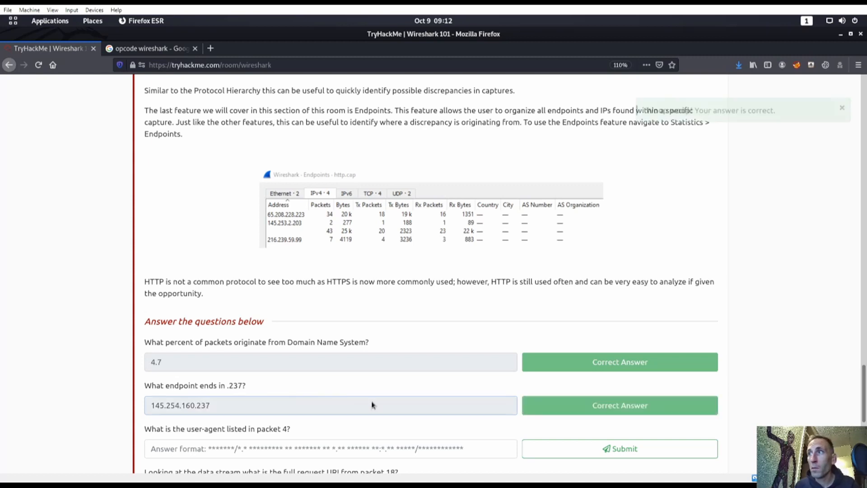
scroll(333, 373, "down", 3)
scroll(172, 374, "up", 1)
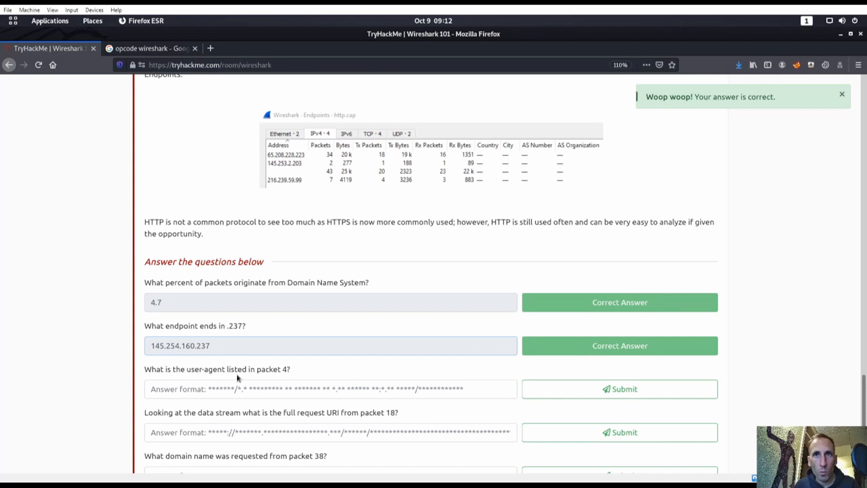
key("super")
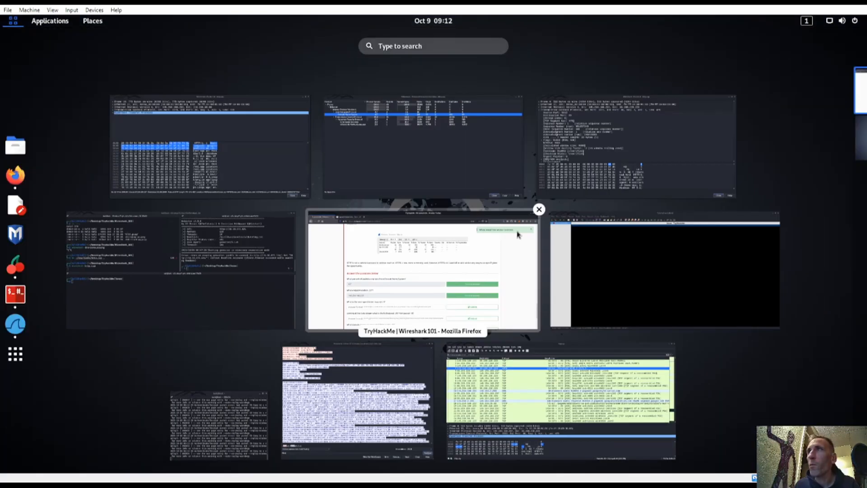
Step: Close the followed HTTP stream window
left_click(517, 358)
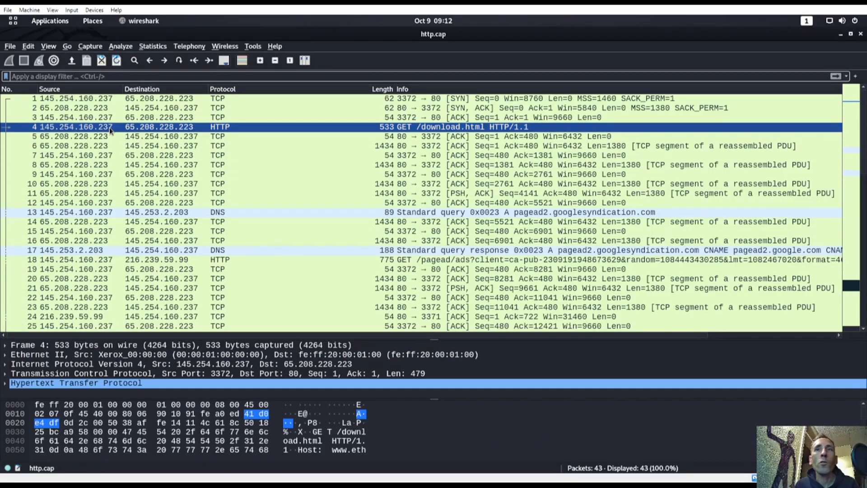
key("super")
left_click(420, 147)
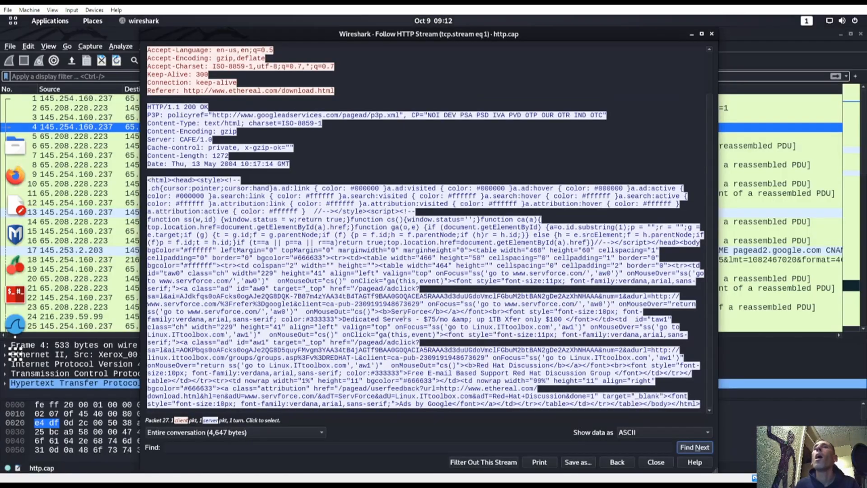
left_click(712, 34)
Step: Open packet 4 in its own window and copy its User-Agent value
double_click(200, 128)
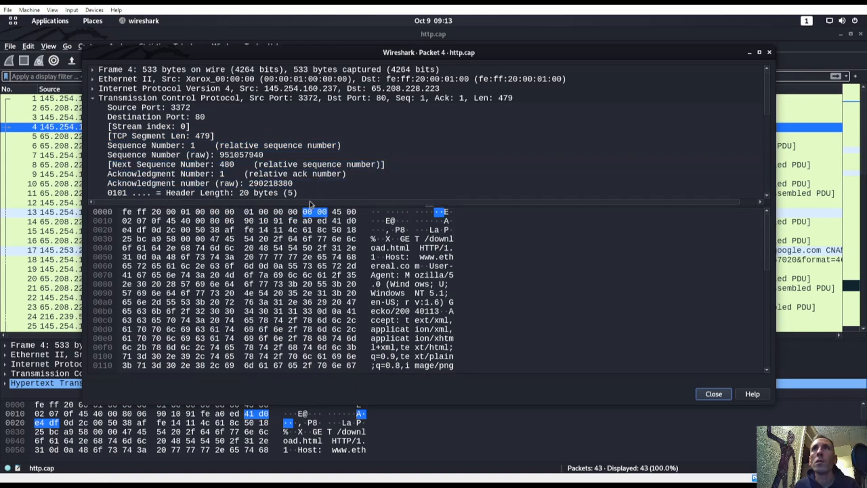
left_click_drag(317, 205, 349, 331)
scroll(231, 299, "down", 4)
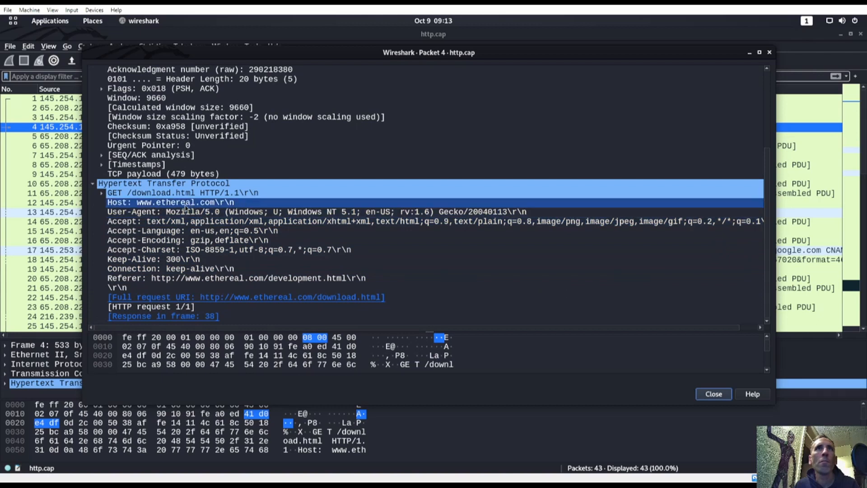
left_click(162, 212)
right_click(231, 217)
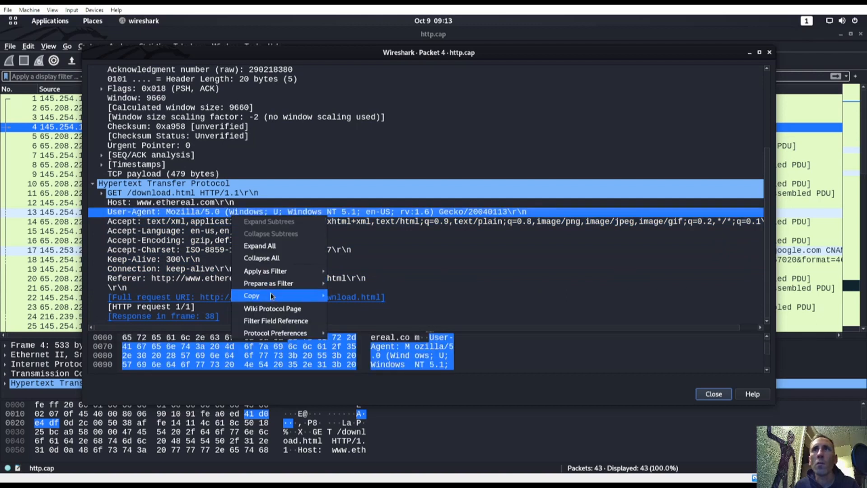
mouse_move(274, 296)
left_click(364, 348)
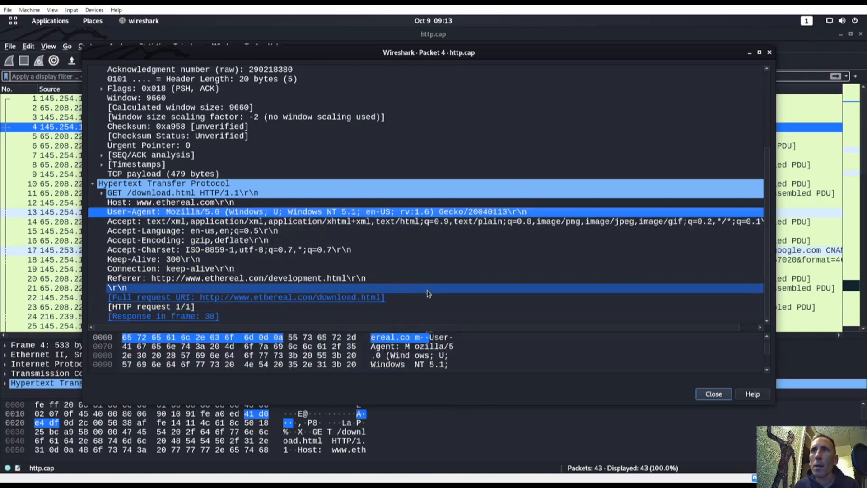
Step: Paste the Mozilla/5.0 … Gecko/20040113 User-Agent into the TryHackMe answer and submit it
key("super")
left_click(602, 273)
left_click(263, 384)
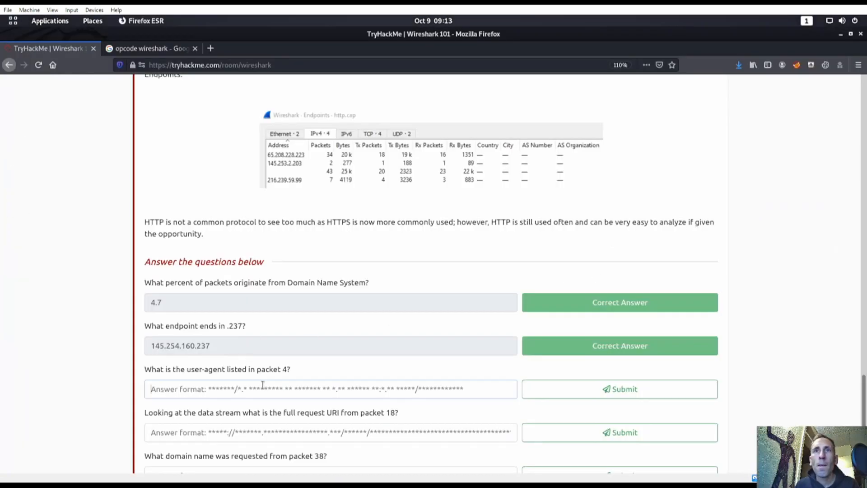
type("Mozilla/5.0 (Windows; U; Windows NT 5.1; en-US; rv:1.6) Gecko/20040113")
left_click(574, 386)
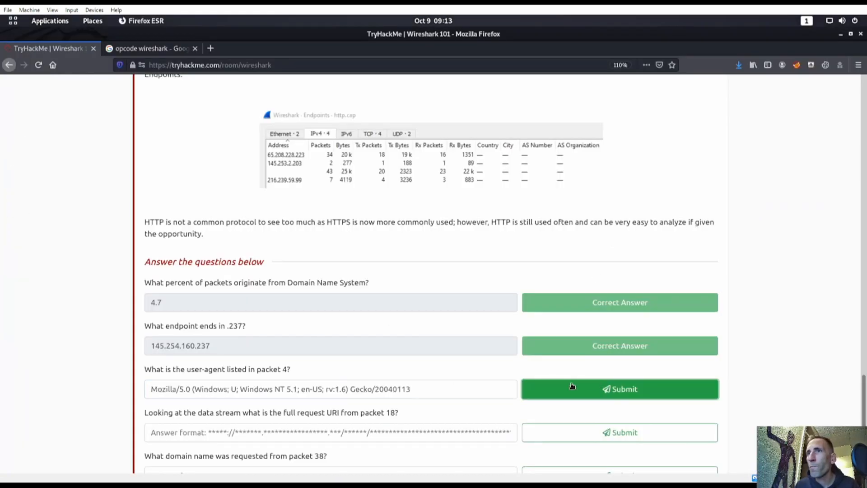
scroll(315, 374, "down", 2)
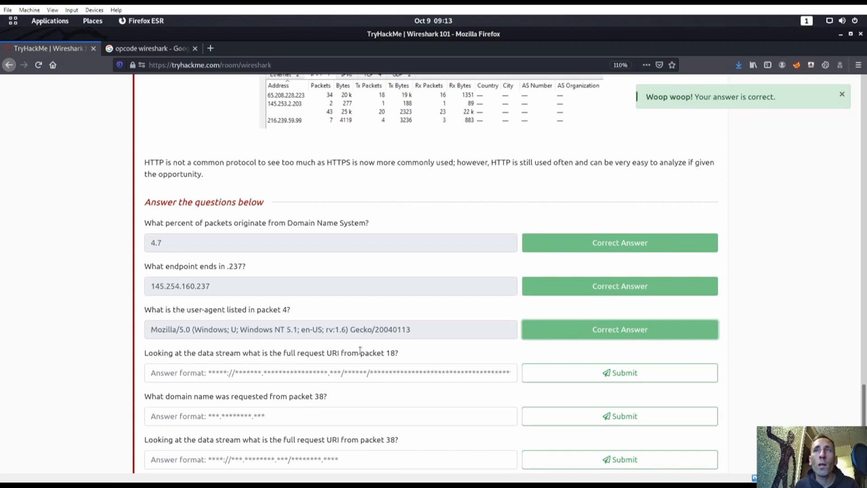
key("super")
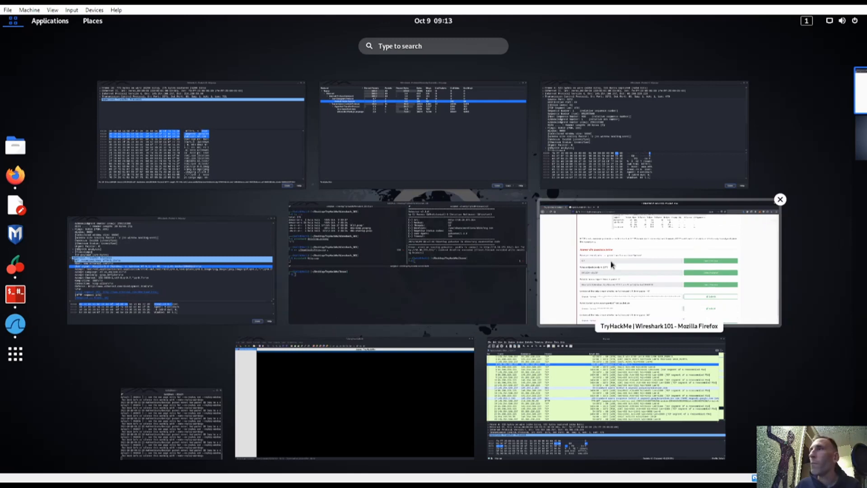
Step: Open packet 18 in its own window with room for the HTTP details
left_click(553, 370)
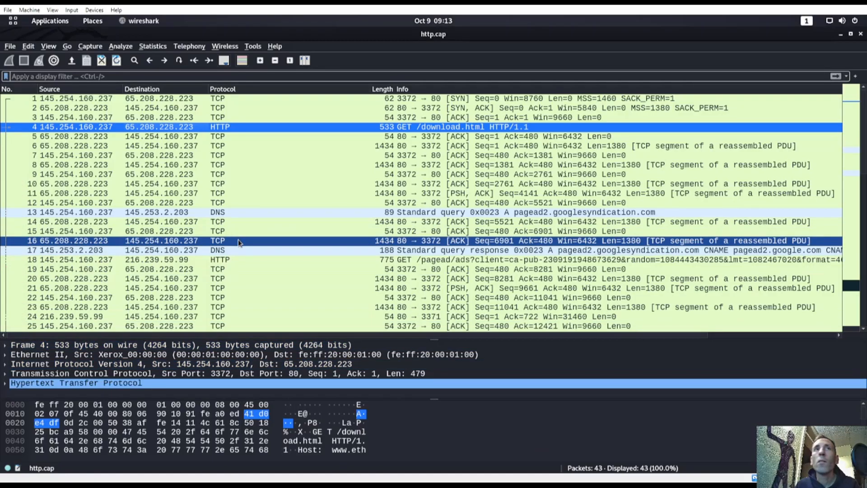
left_click(113, 264)
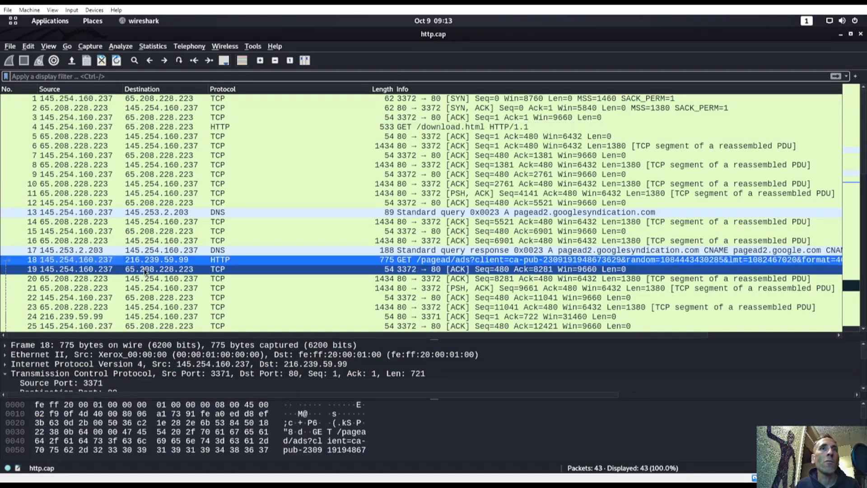
double_click(105, 263)
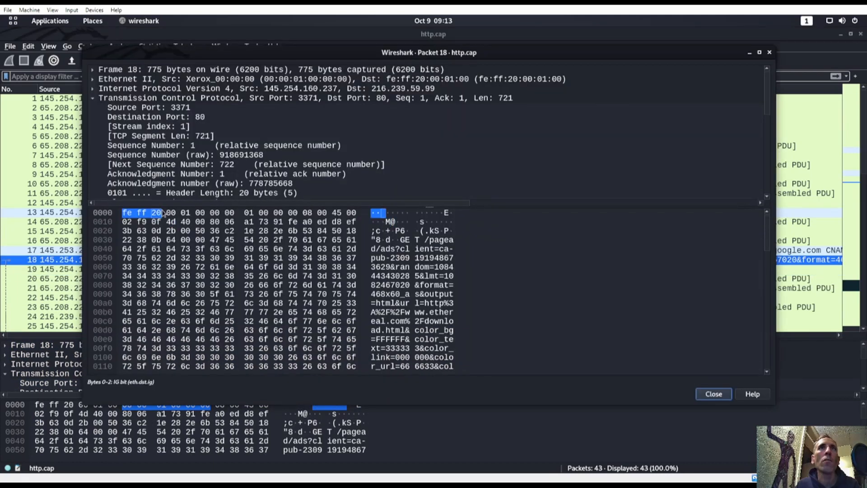
left_click_drag(275, 299, 275, 326)
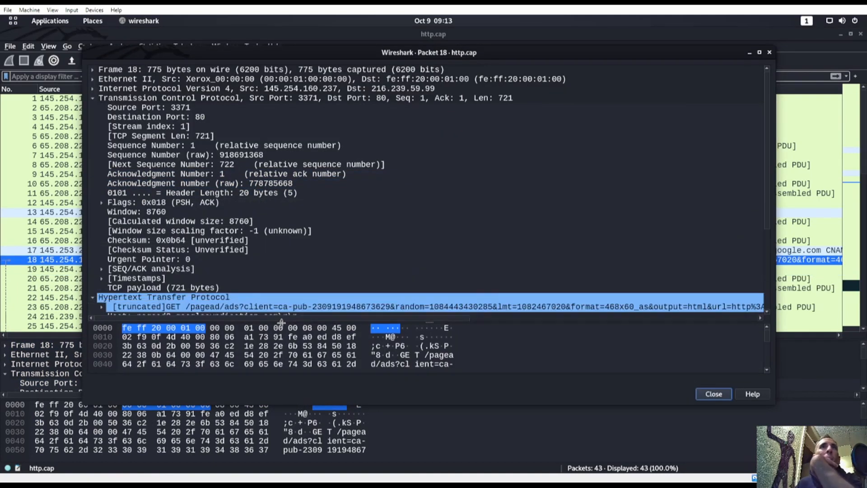
scroll(186, 234, "down", 3)
Step: Expand packet 18's GET line into Request Method, URI path and query, plus Expert Info
left_click(162, 222)
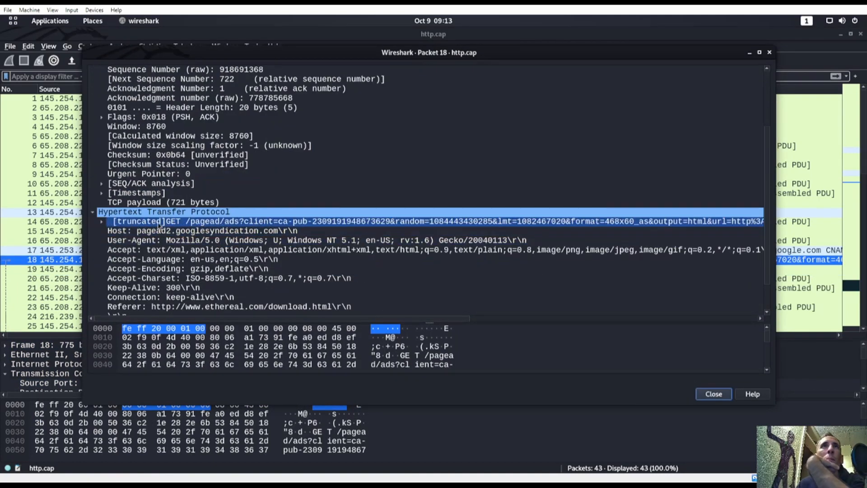
left_click(103, 222)
left_click(176, 240)
left_click(112, 250)
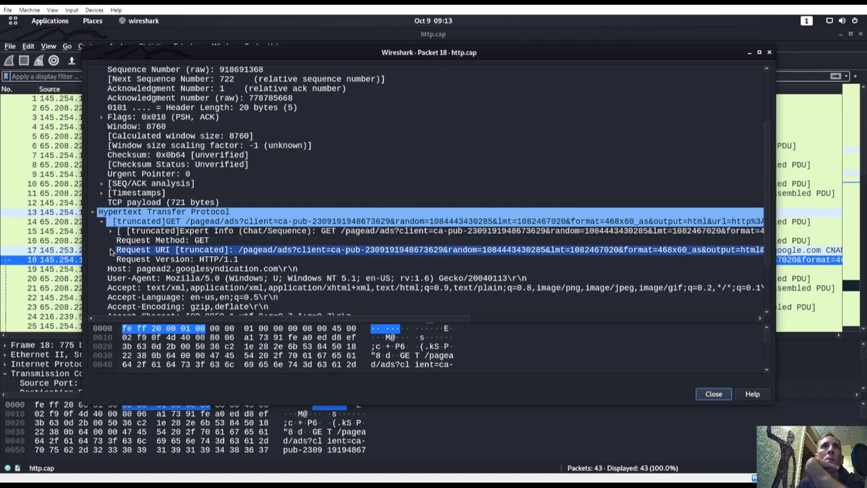
left_click(110, 252)
left_click(153, 259)
left_click(262, 269)
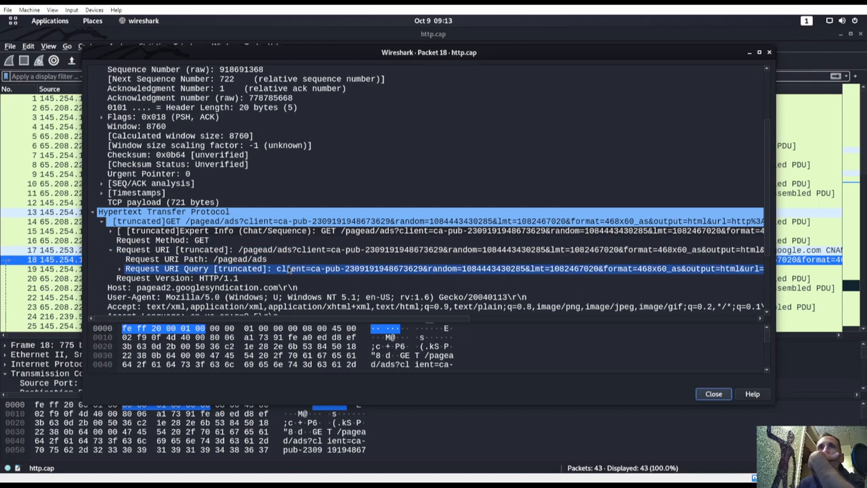
left_click(306, 251)
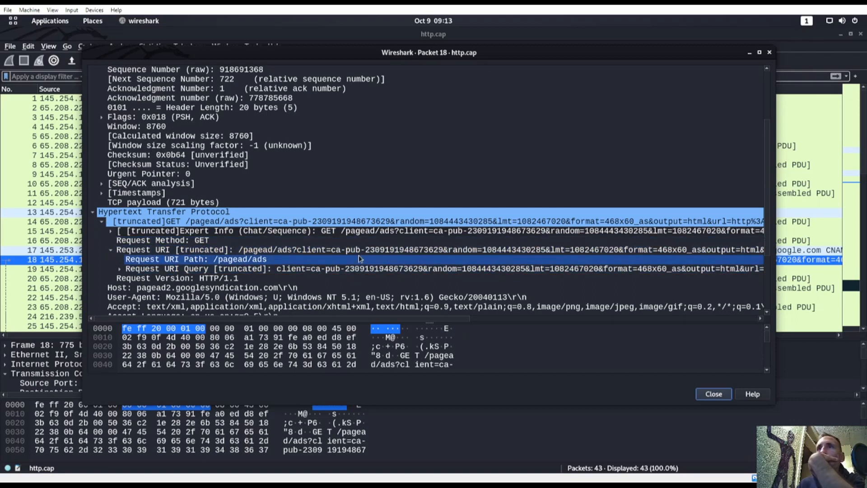
scroll(307, 267, "down", 1)
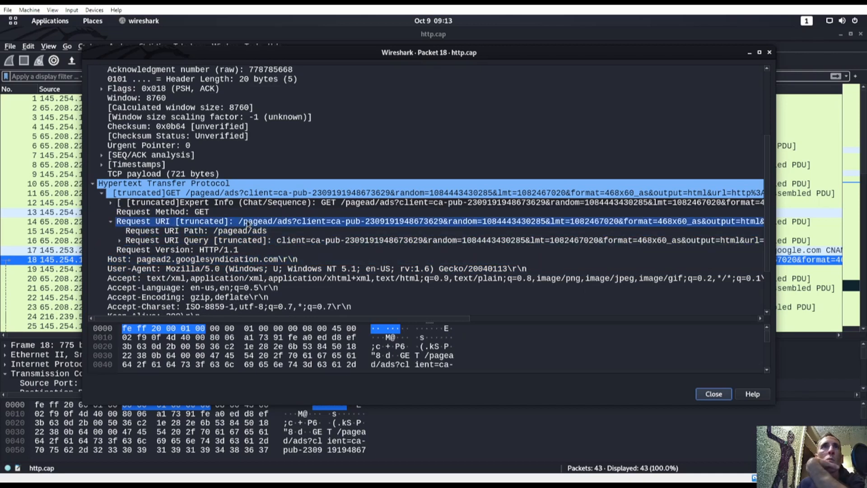
left_click(111, 203)
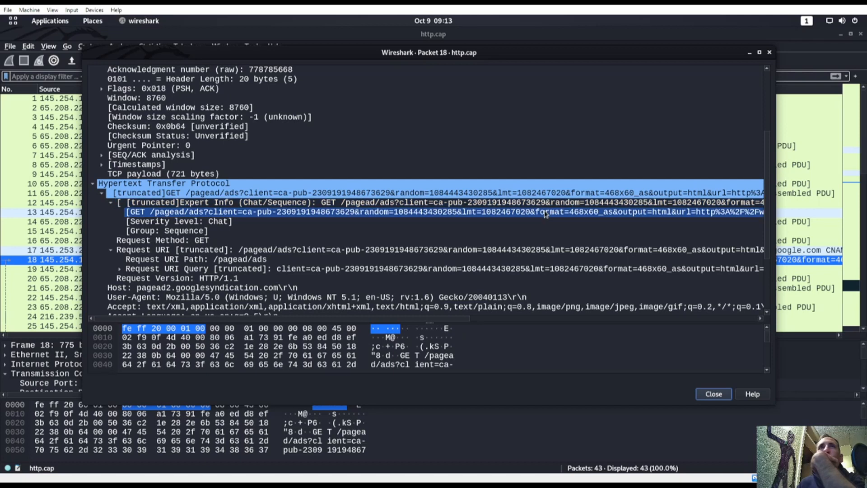
Step: Copy the full GET request value for the TryHackMe packet 18 URI answer
right_click(378, 212)
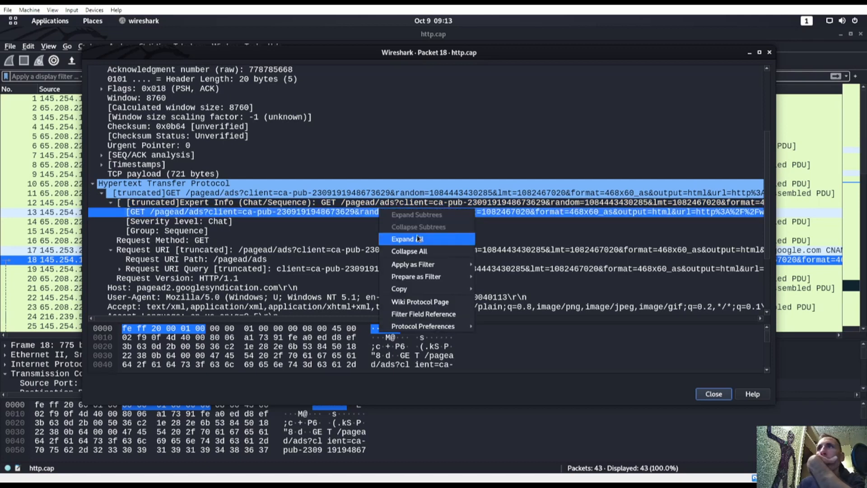
mouse_move(415, 291)
left_click(496, 338)
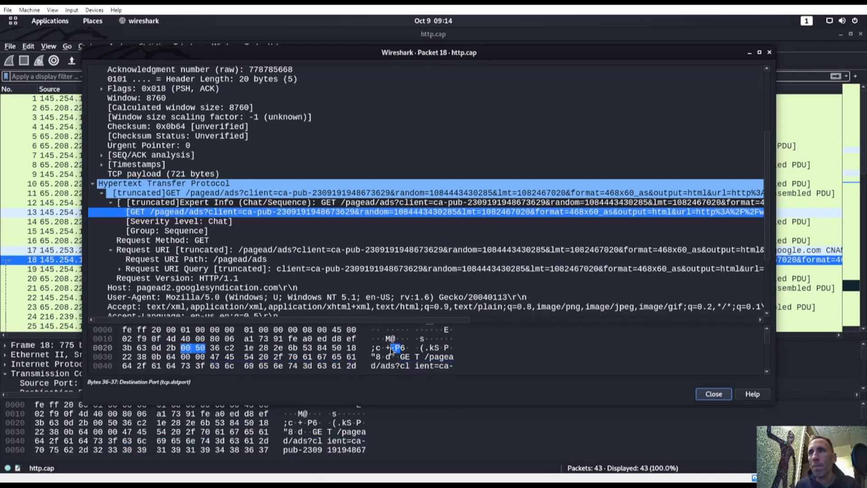
key("super")
left_click(322, 393)
left_click(272, 373)
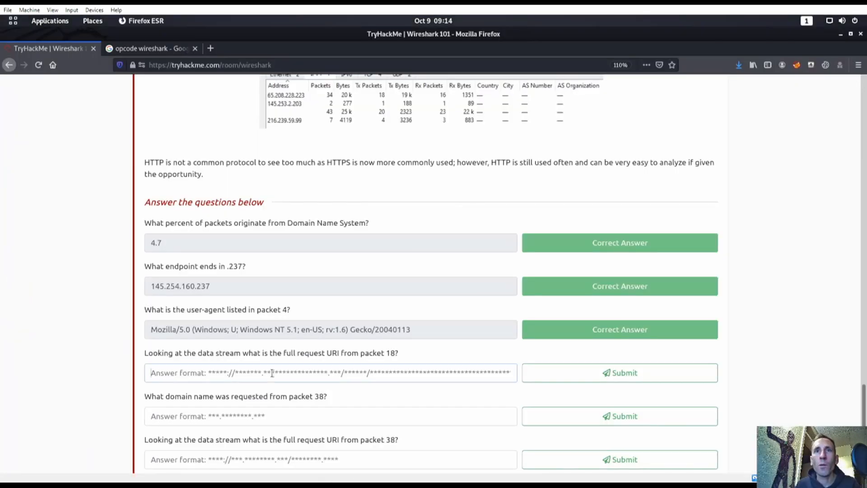
Step: Copy the value of the [truncated]GET row from the packet 18 window again
type("1")
key("BackSpace")
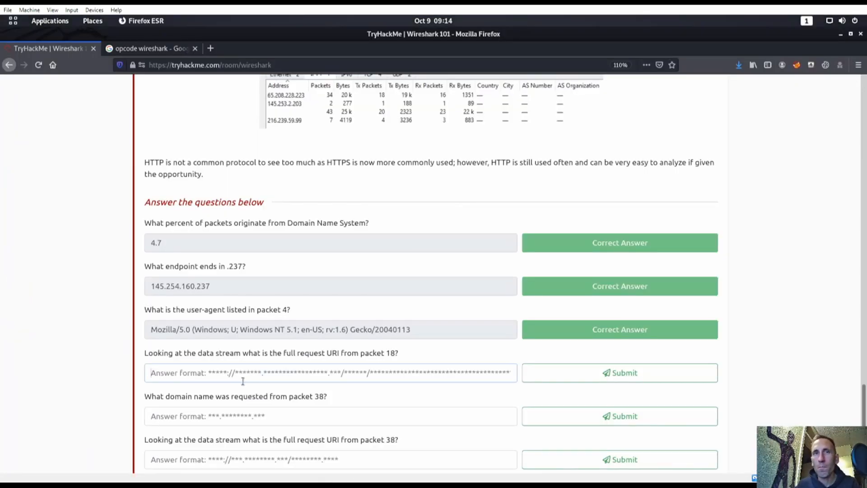
type("1")
key("BackSpace")
key("super")
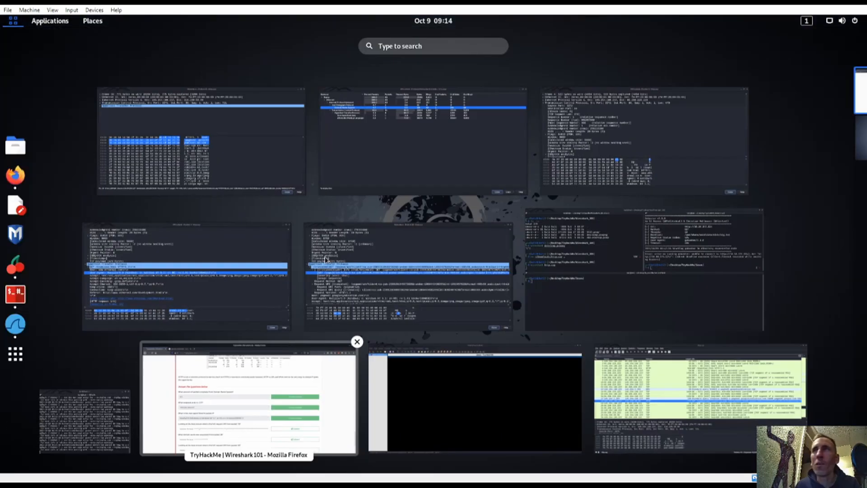
left_click(393, 312)
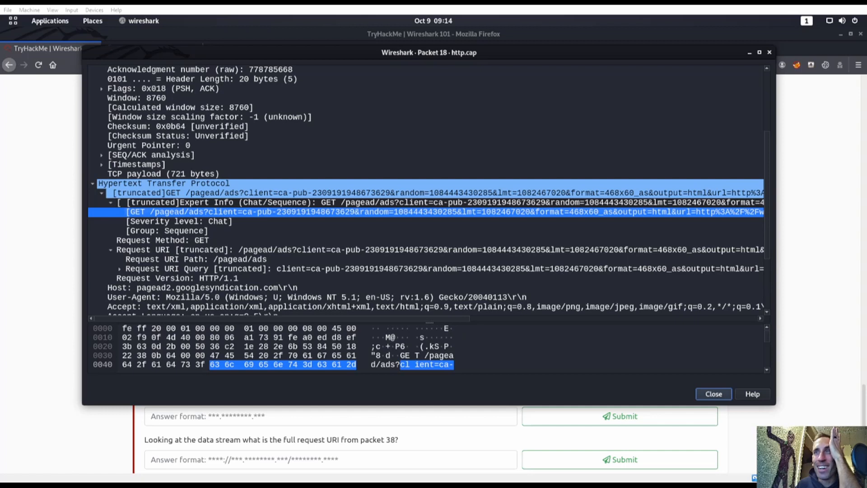
right_click(298, 194)
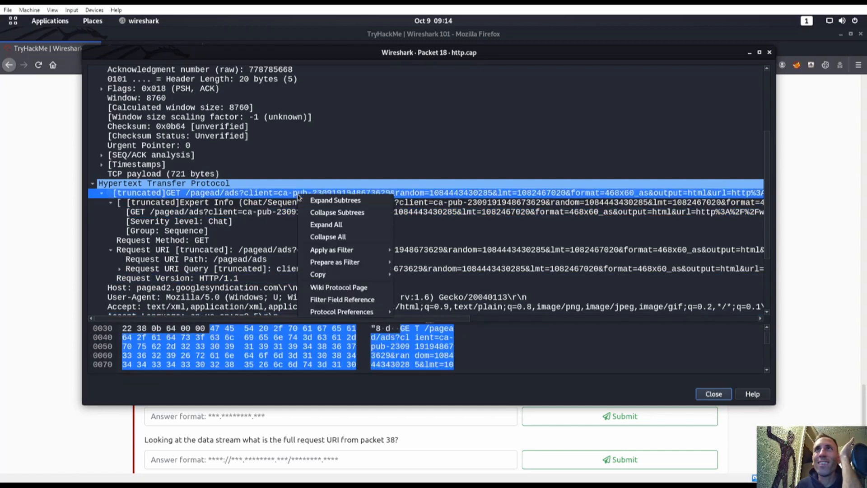
mouse_move(338, 279)
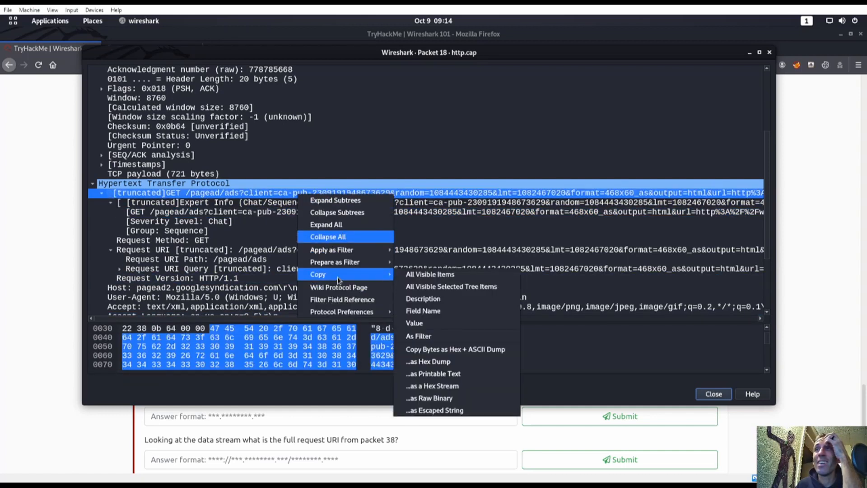
left_click(414, 323)
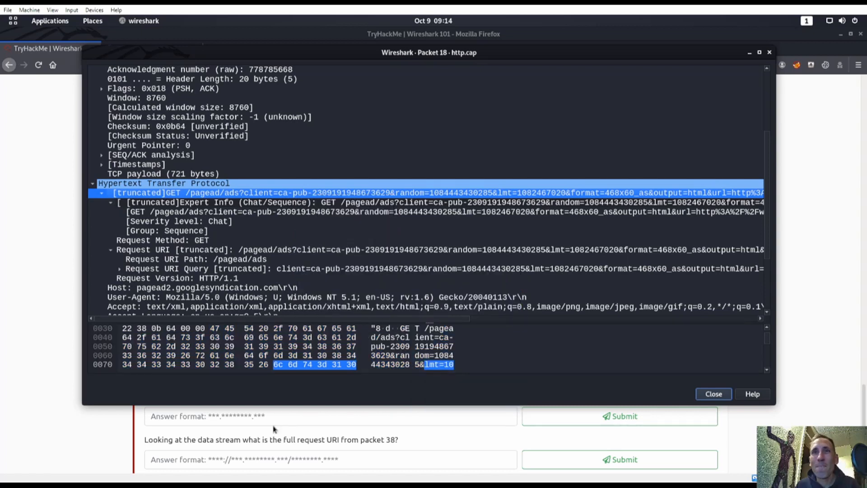
Step: Paste the pagead/ads request line into the packet 18 answer field
left_click(273, 429)
left_click(228, 377)
key("ctrl+v")
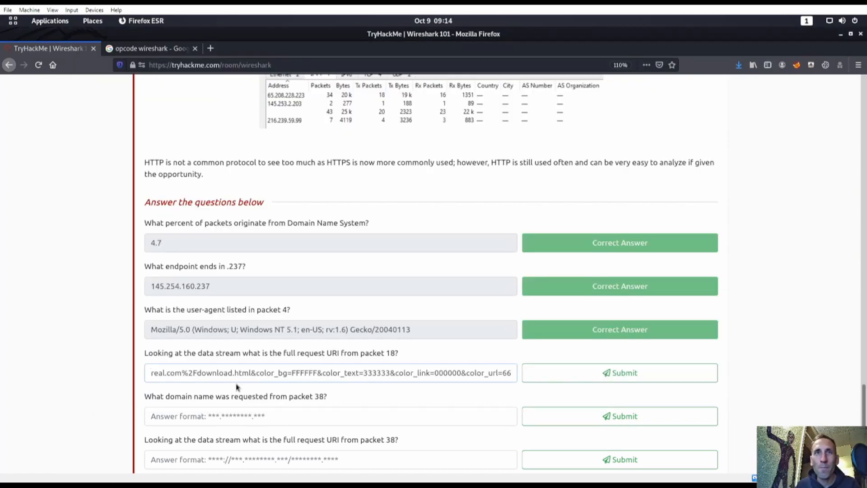
left_click(560, 373)
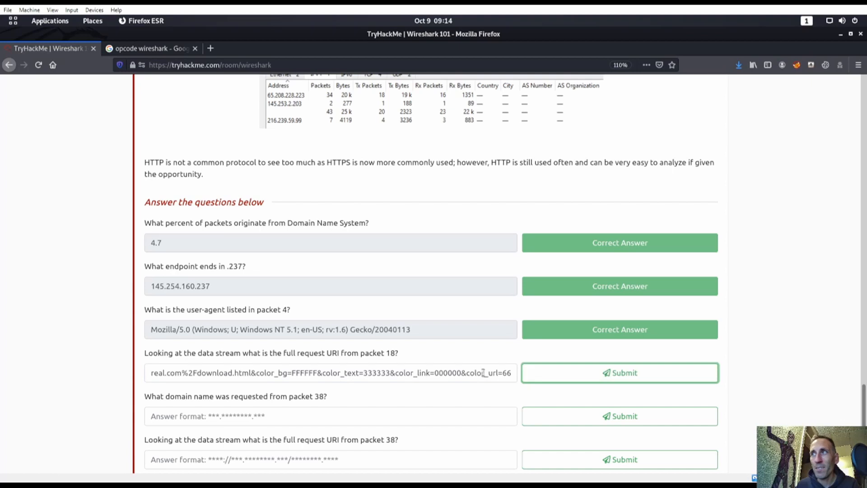
left_click_drag(483, 372, 1, 364)
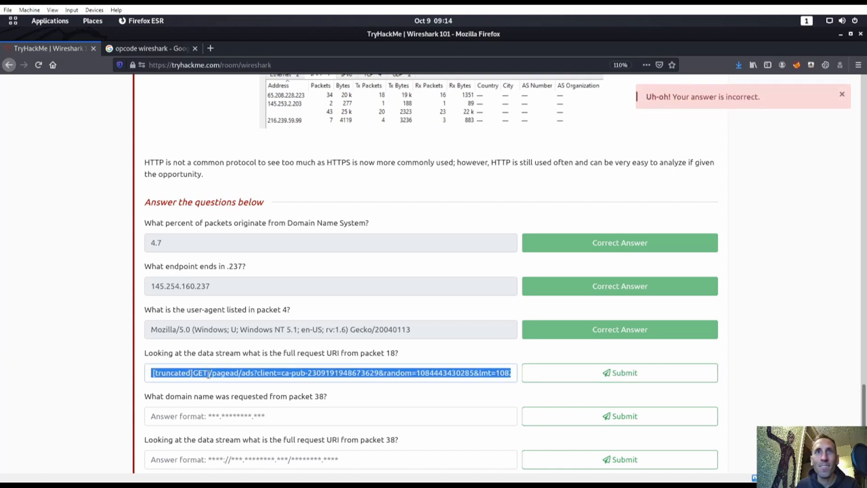
left_click(207, 374)
left_click_drag(208, 374, 129, 380)
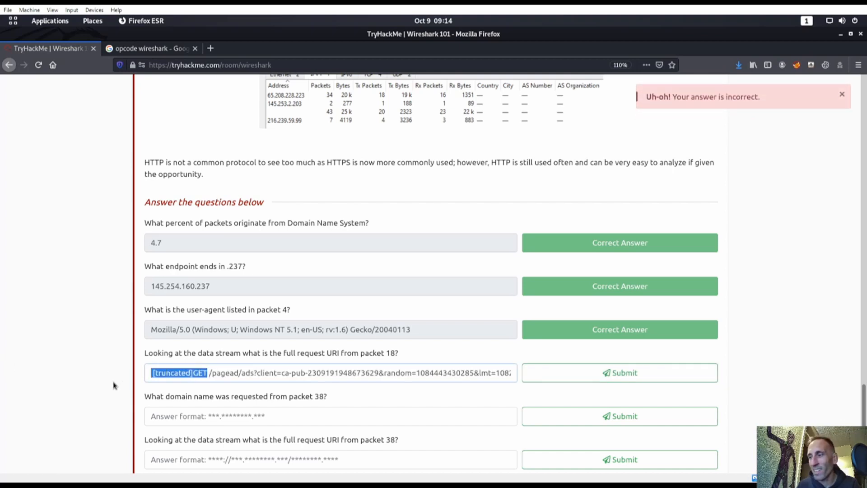
key("BackSpace")
key("Return")
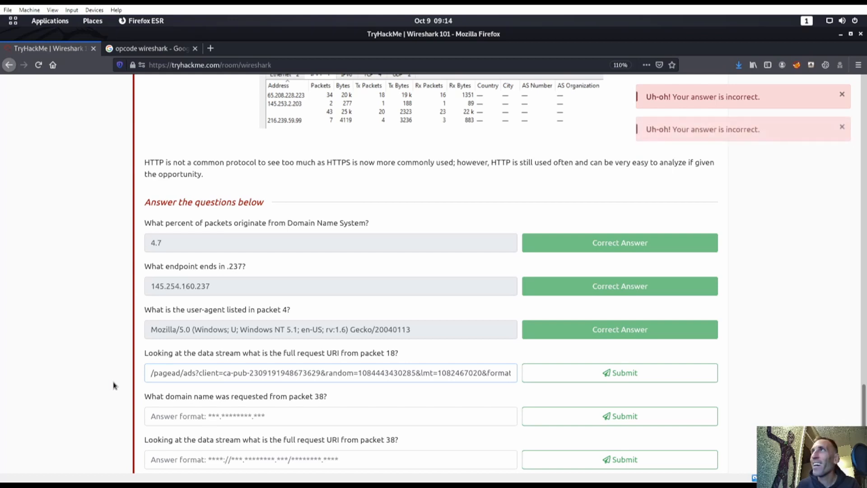
key("Delete")
key("Return")
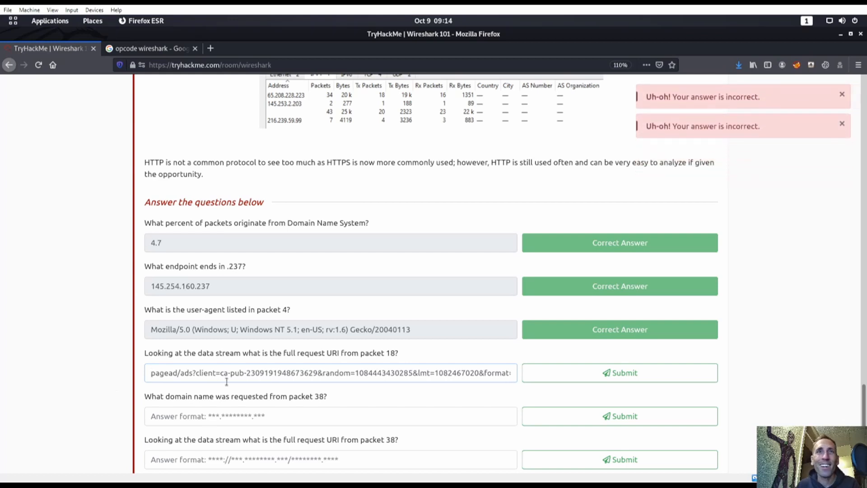
key("ctrl+a")
key("BackSpace")
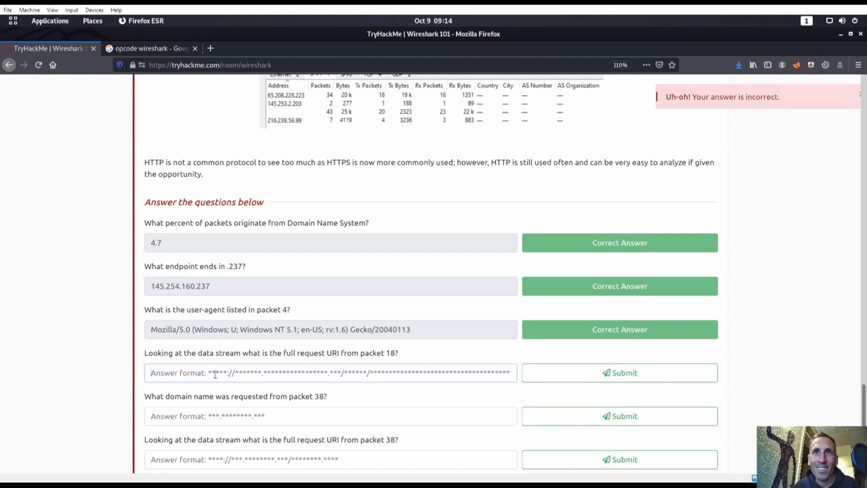
key("super")
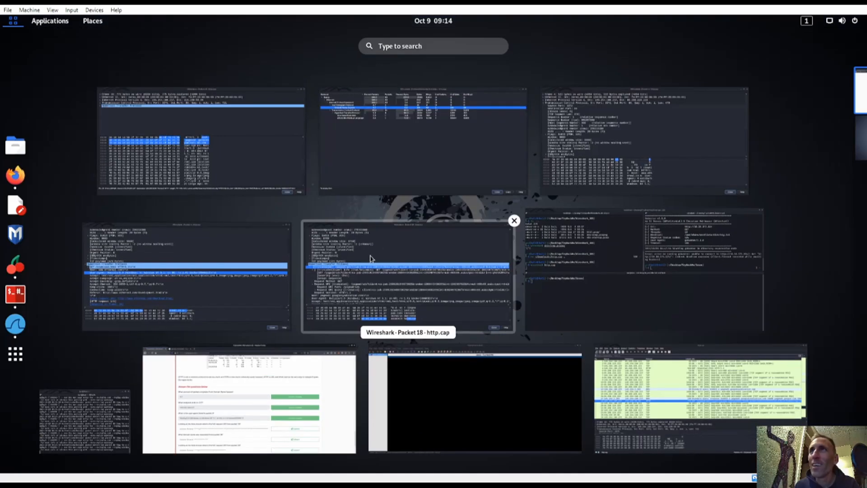
left_click(376, 253)
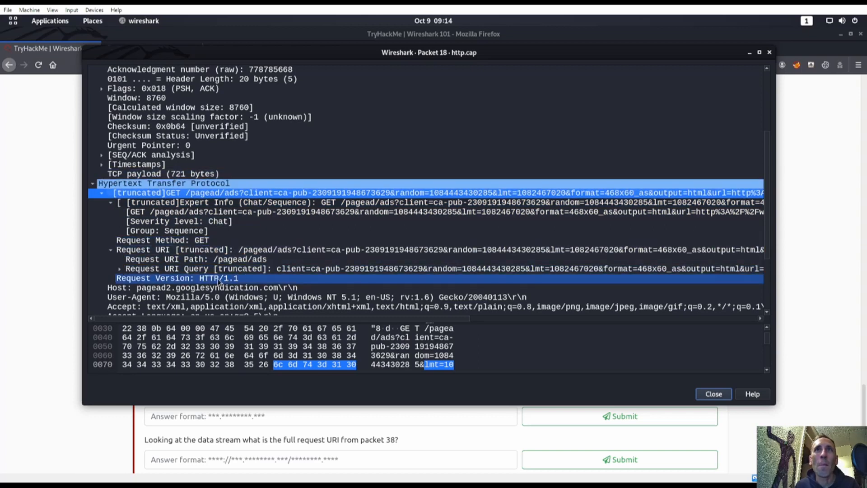
key("super")
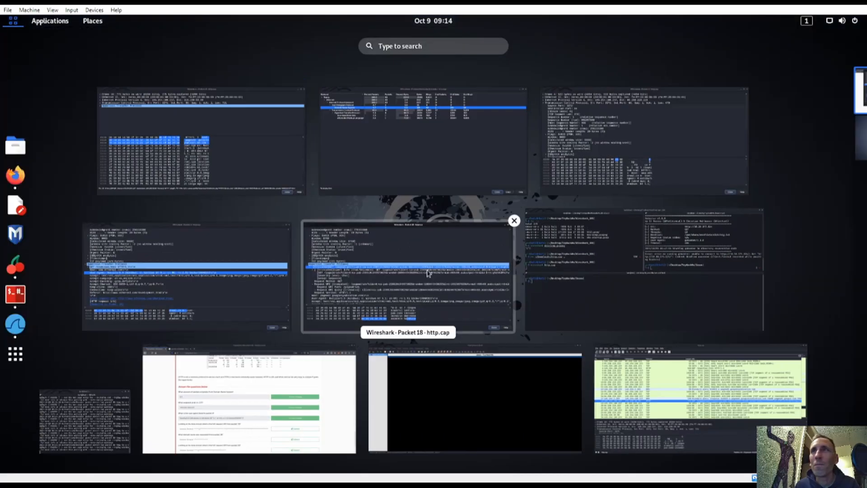
left_click(391, 305)
key("super")
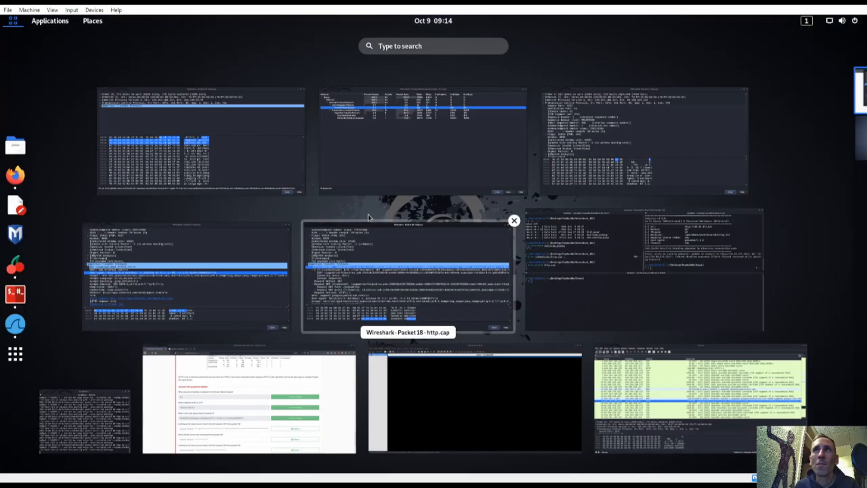
left_click(306, 401)
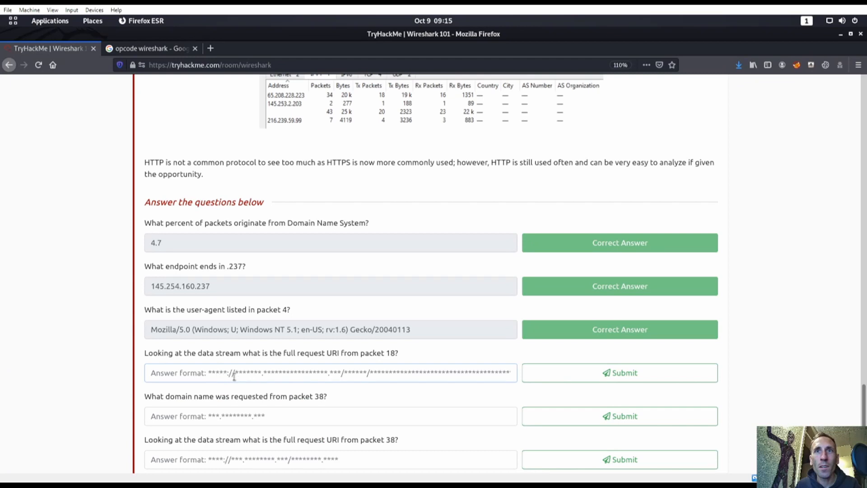
type("ht")
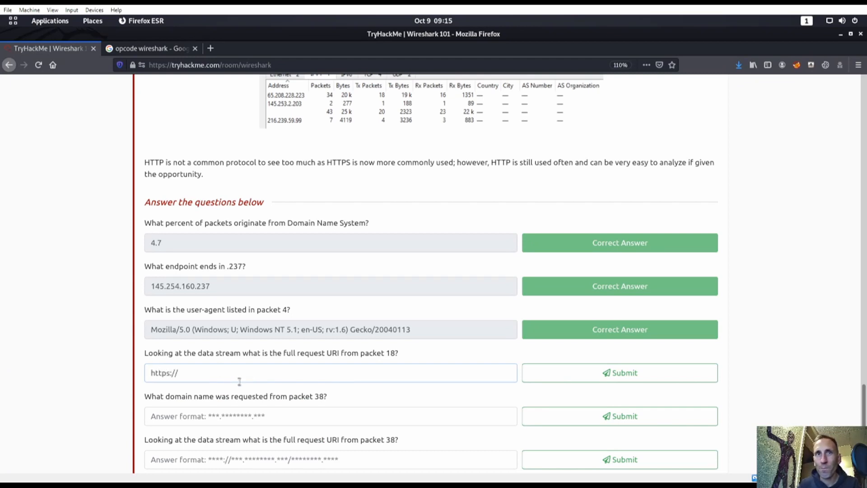
type("tps://")
type("real.com%2Fdownload.html&color_bg=FFFFFF&color_text=333333&color_link=000000&color_url=66")
key("Return")
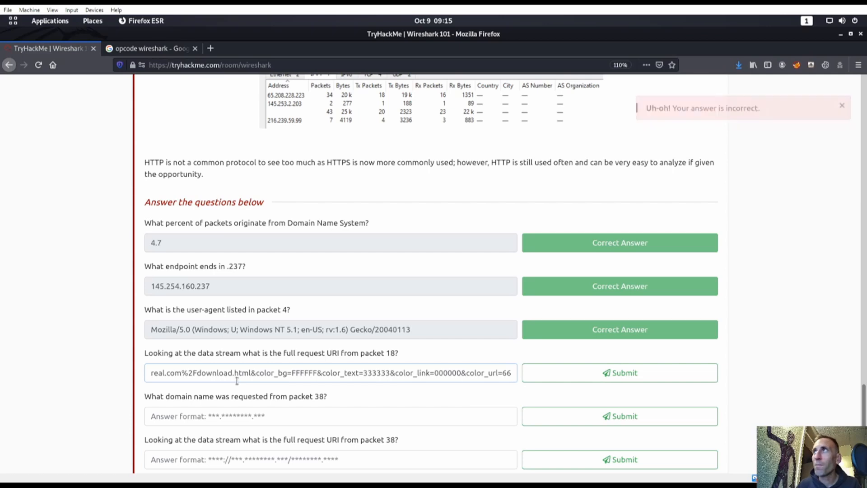
key("ctrl+a")
key("BackSpace")
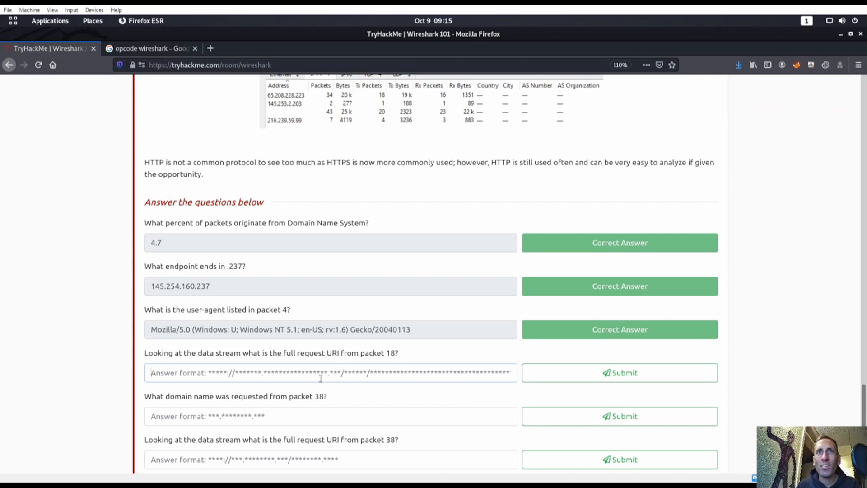
type("http")
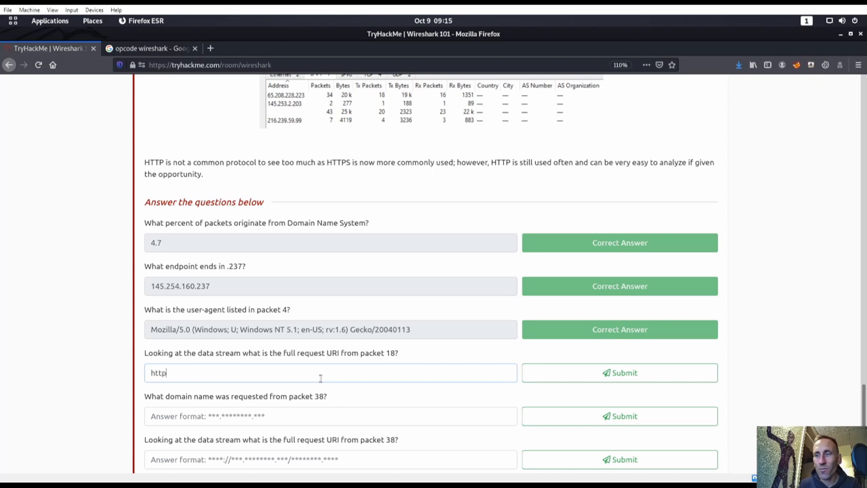
type("://")
key("ctrl+v")
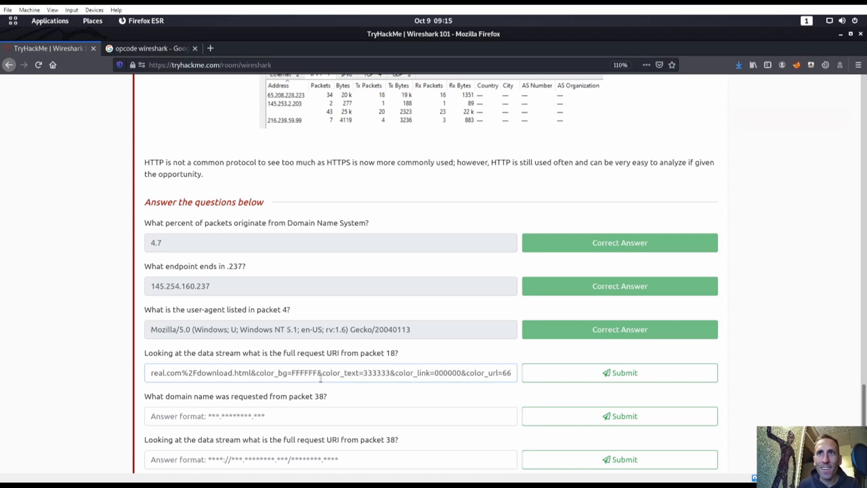
key("Return")
key("ctrl+a")
key("BackSpace")
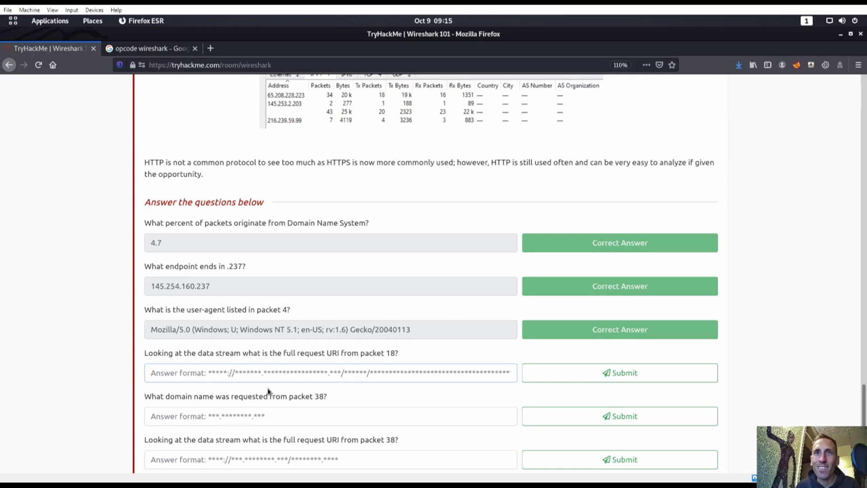
key("super")
Step: Bring up and review the packet 4 details window
left_click(645, 144)
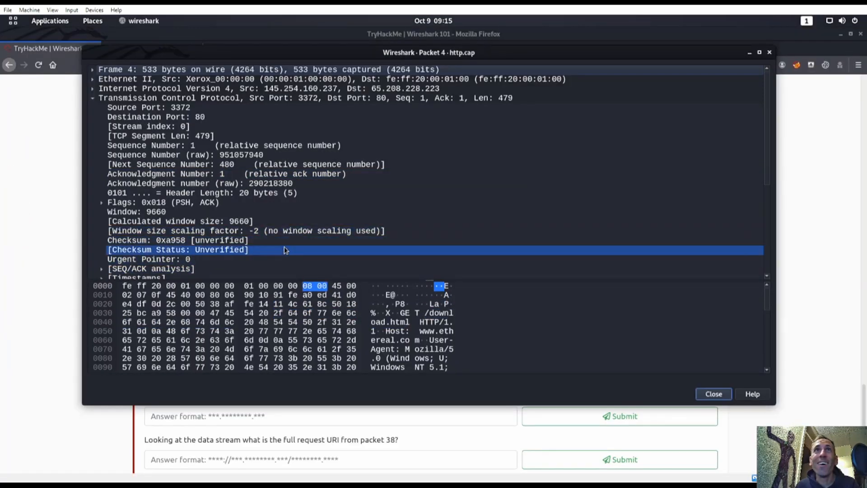
scroll(275, 206, "down", 5)
scroll(226, 226, "up", 1)
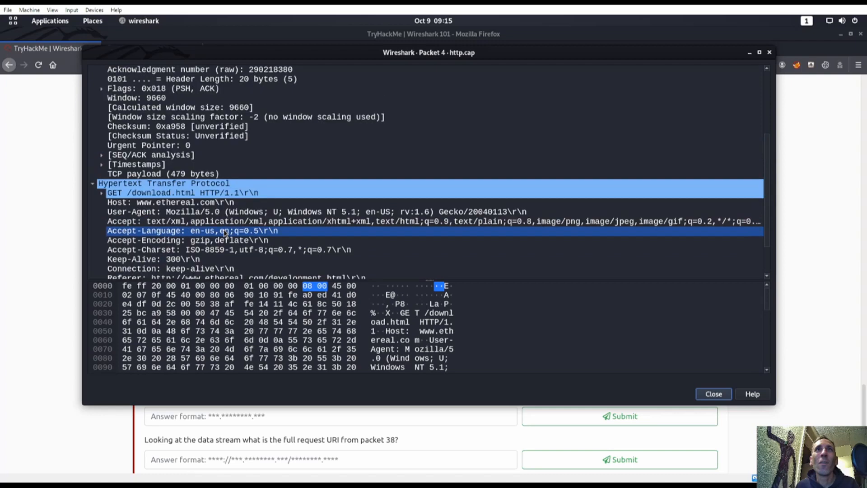
scroll(228, 203, "down", 1)
Step: Close the Packet 18 details window using the Activities overview
key("super")
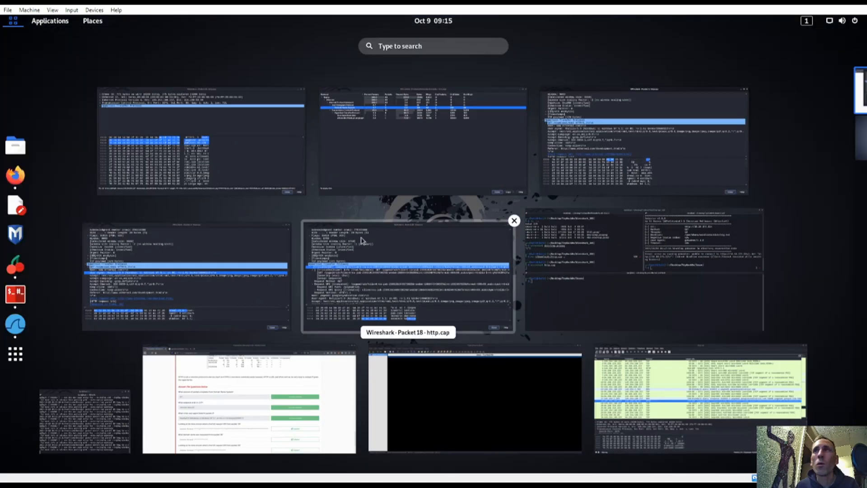
left_click(513, 220)
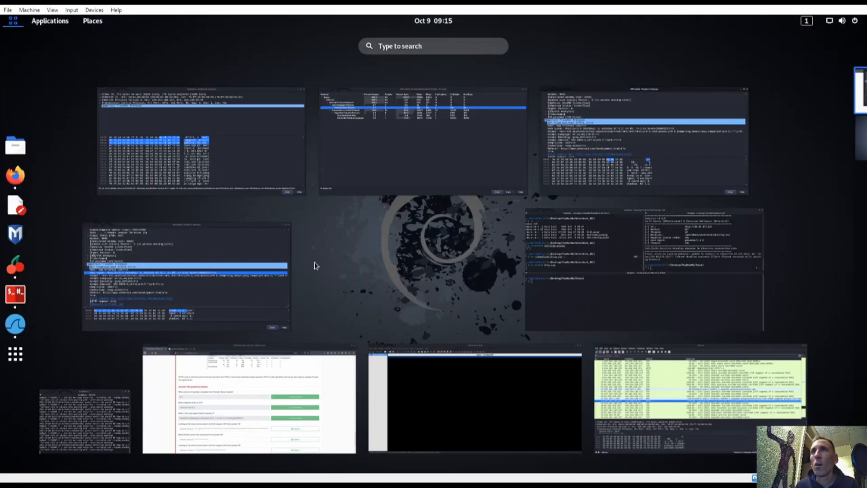
left_click(293, 242)
key("super")
left_click(645, 136)
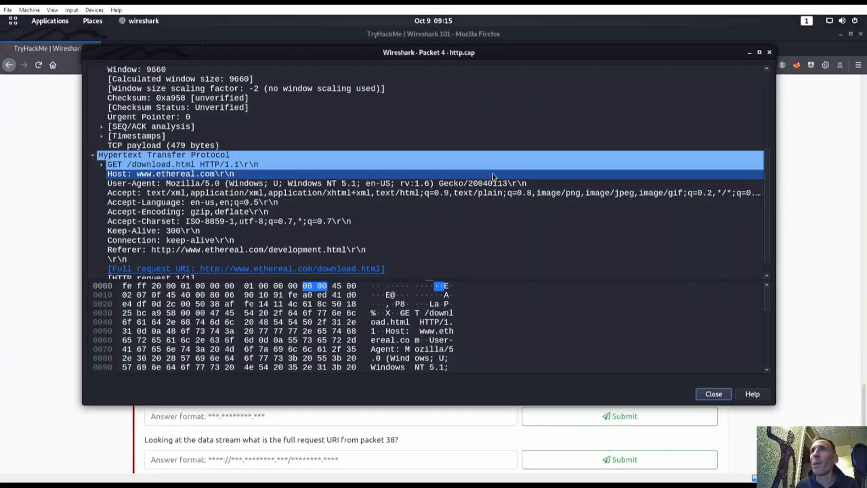
key("super")
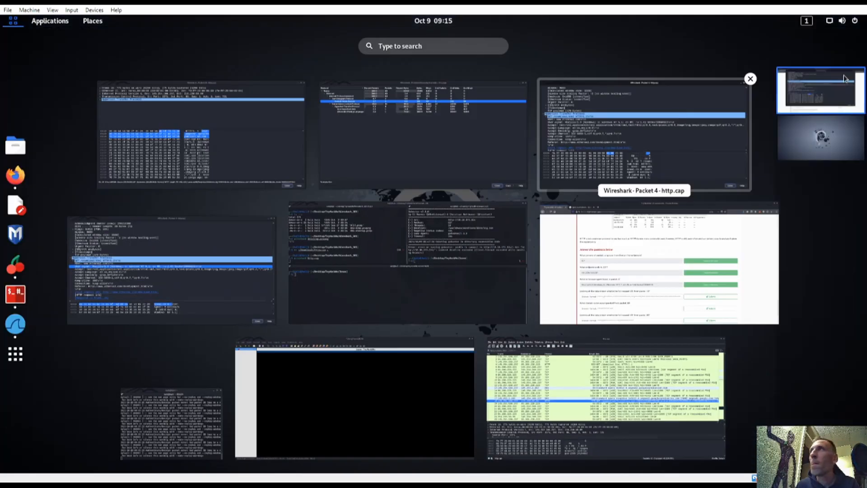
left_click(180, 239)
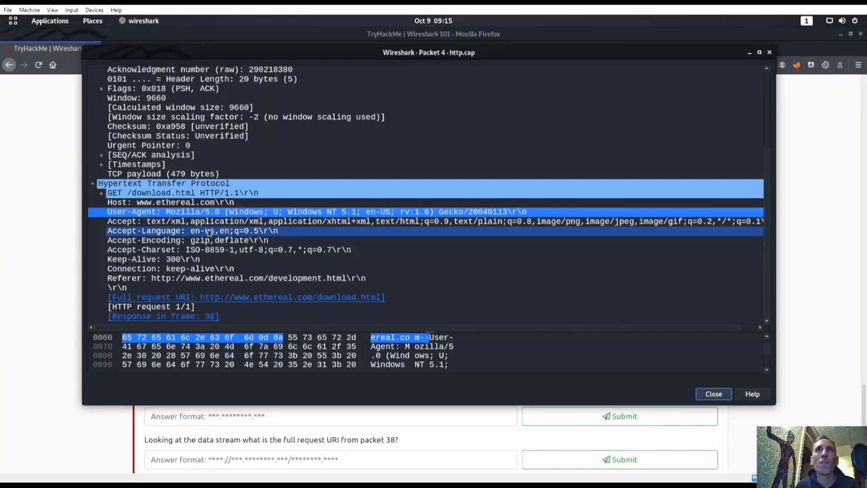
key("super")
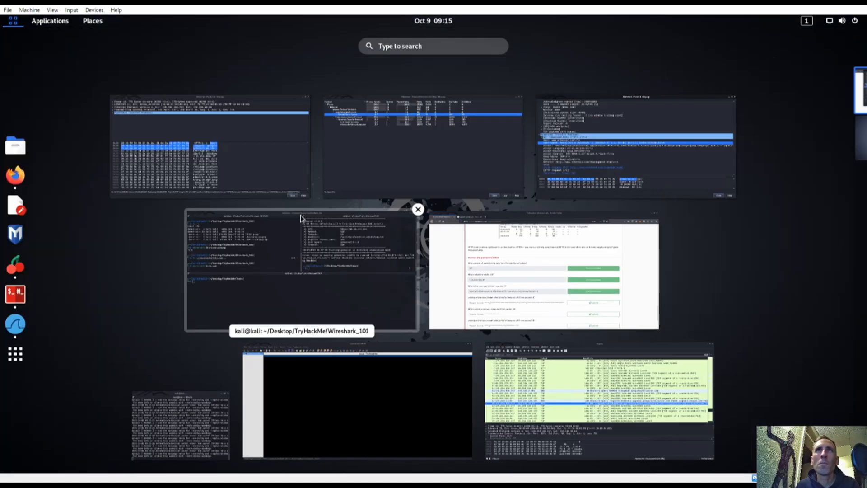
left_click(310, 94)
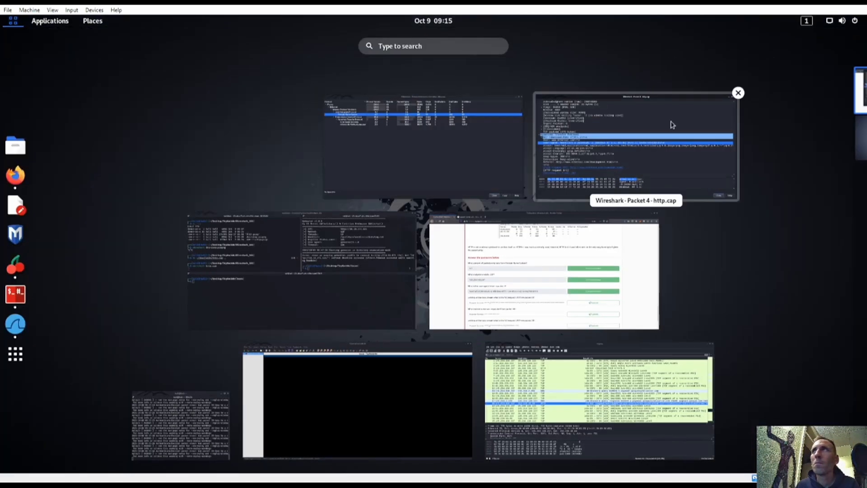
left_click(632, 149)
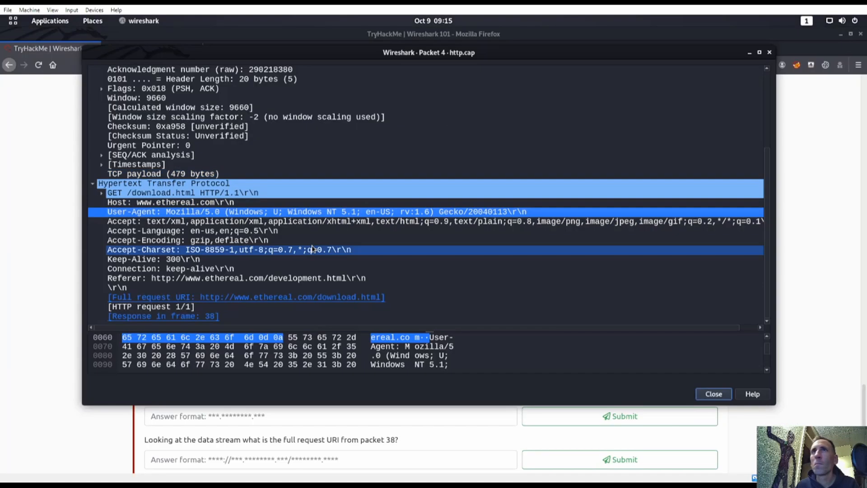
Step: Close the Packet 4 and Protocol Hierarchy Statistics windows, leaving the main http.cap capture
key("super")
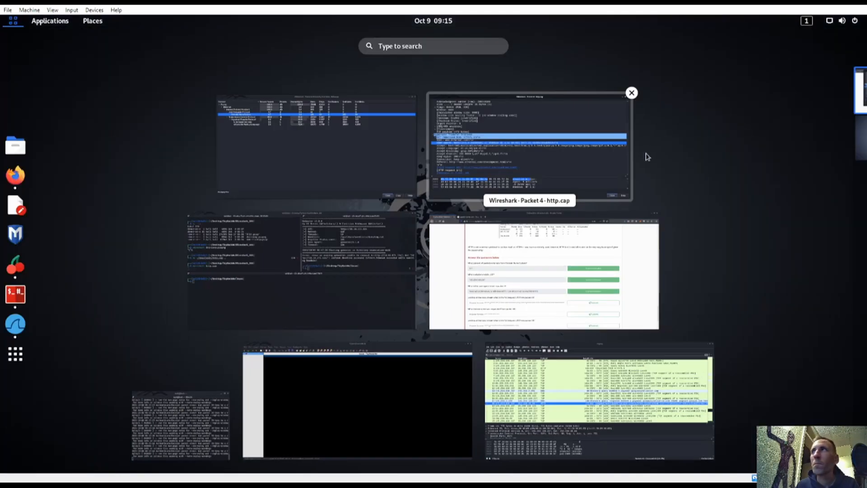
left_click(630, 92)
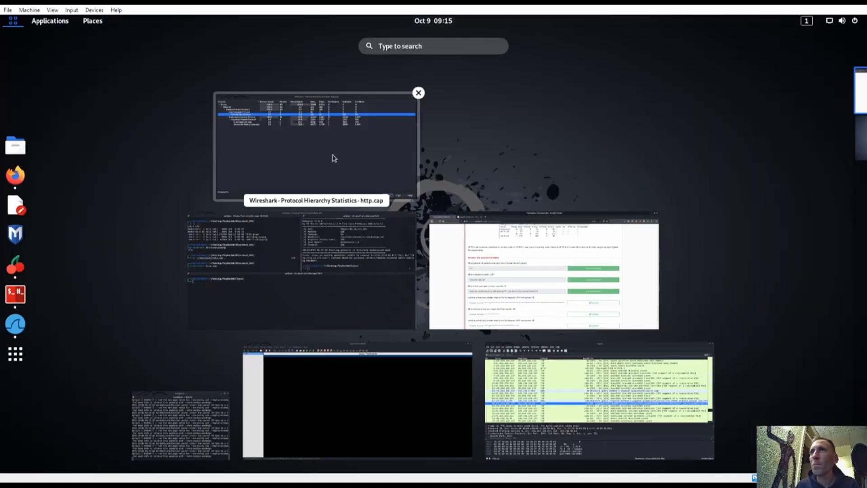
left_click(417, 93)
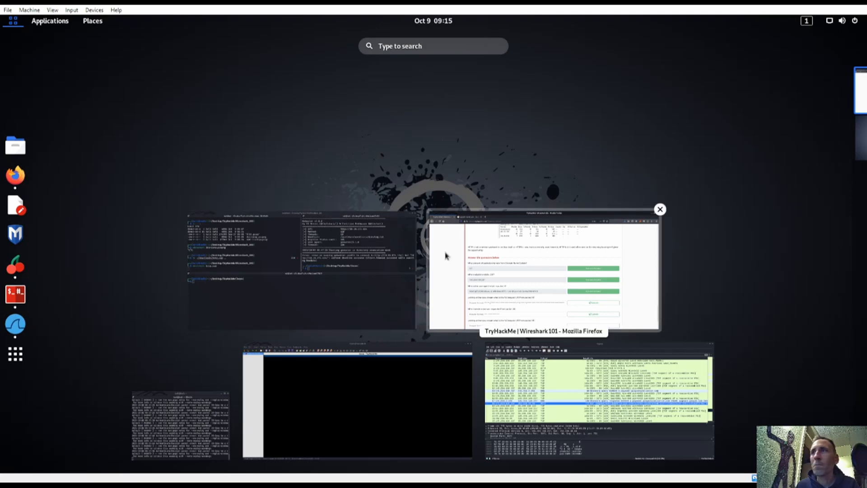
left_click(534, 365)
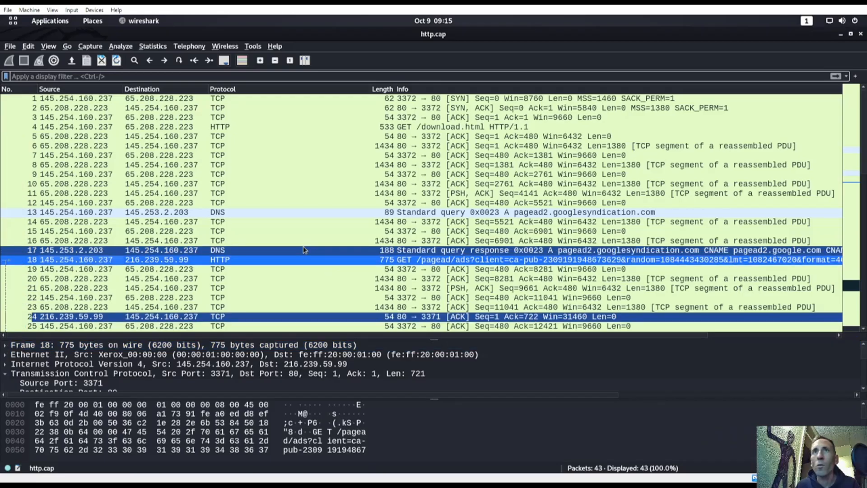
Step: Open packet 18 and inspect its HTTP Request URI and /pagead/ads path fields
double_click(126, 262)
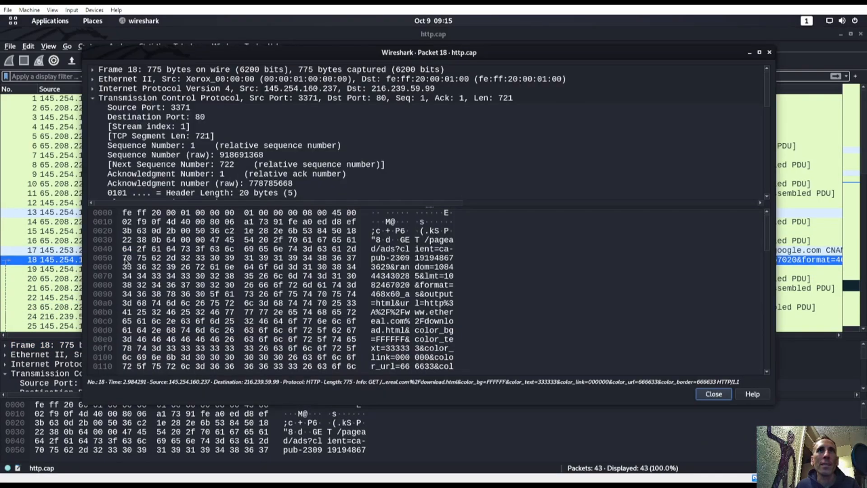
scroll(169, 183, "down", 12)
scroll(169, 197, "up", 1)
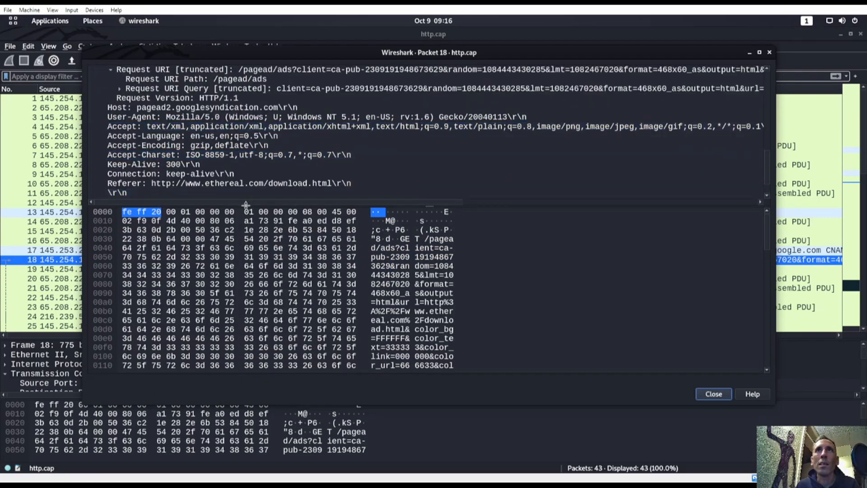
left_click_drag(246, 204, 245, 351)
scroll(187, 169, "up", 1)
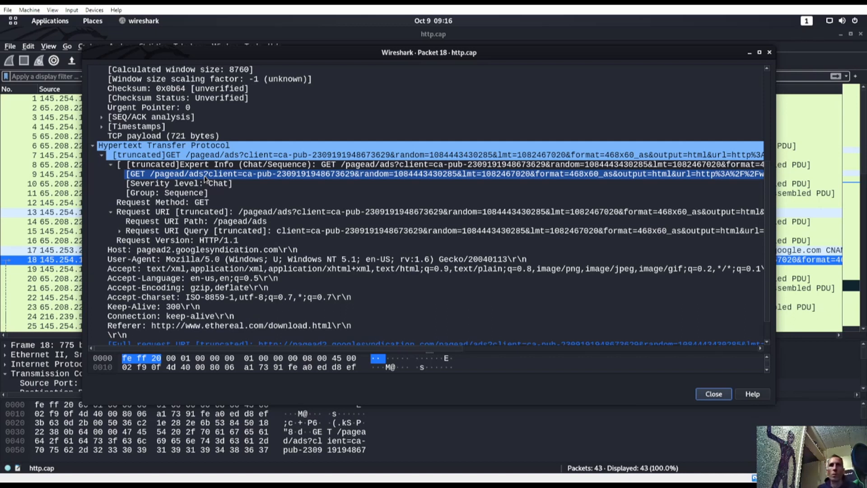
left_click(209, 193)
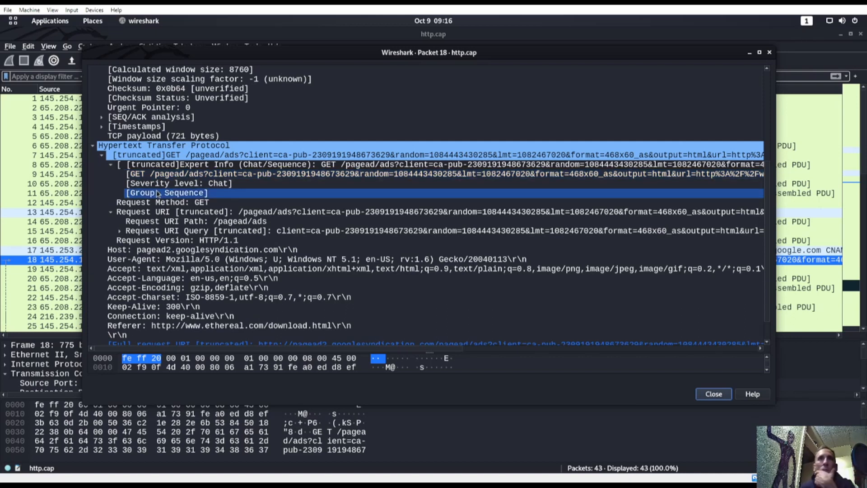
left_click(231, 212)
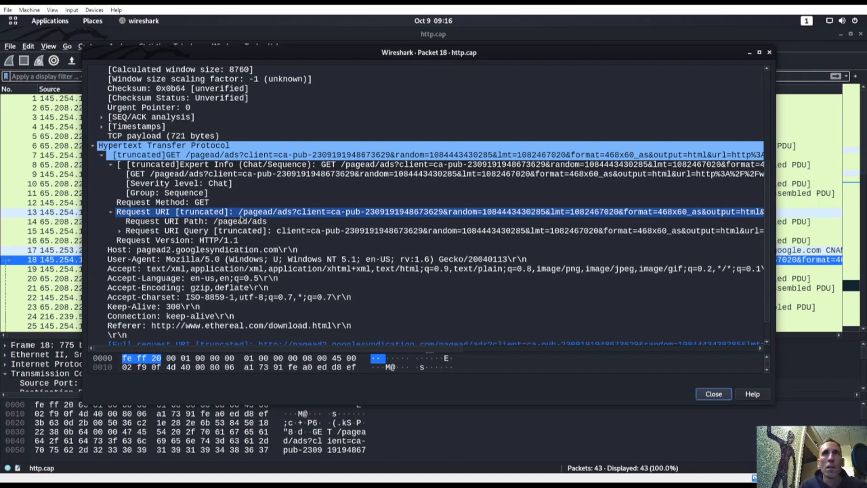
left_click(260, 222)
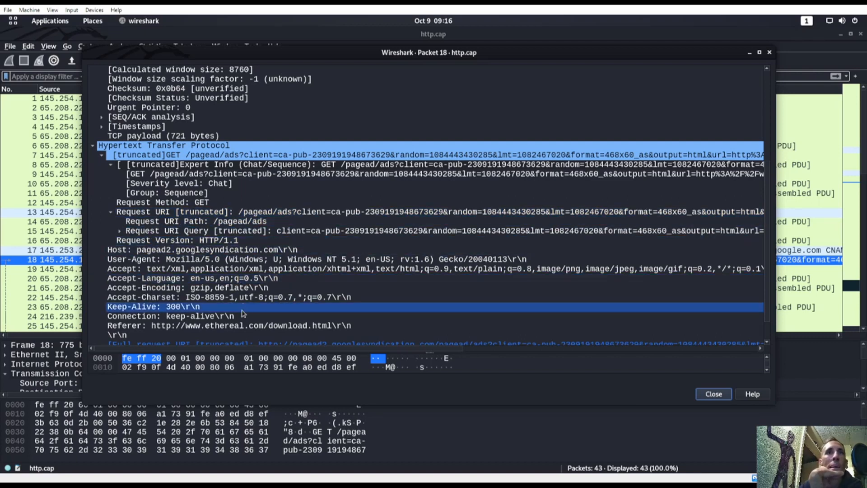
scroll(204, 326, "down", 1)
scroll(204, 325, "up", 4)
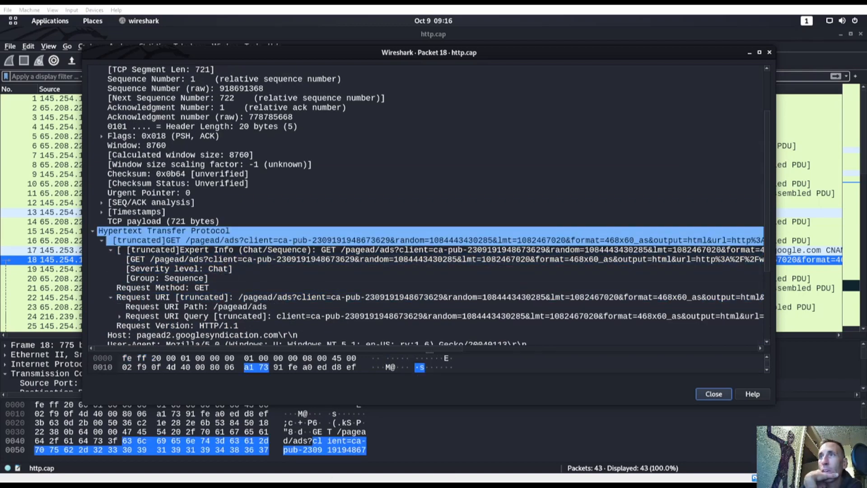
Step: Switch back to the TryHackMe page and reread the packet 18 question
key("super")
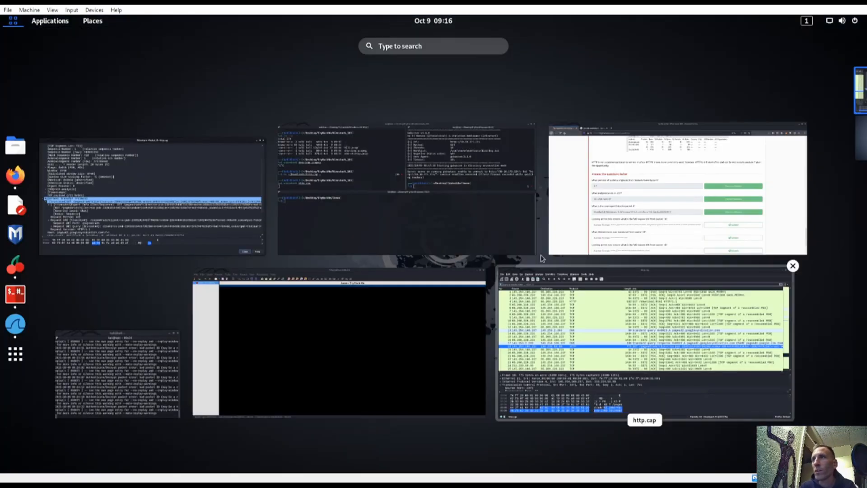
left_click(569, 216)
left_click_drag(180, 356, 362, 358)
left_click(364, 359)
key("super")
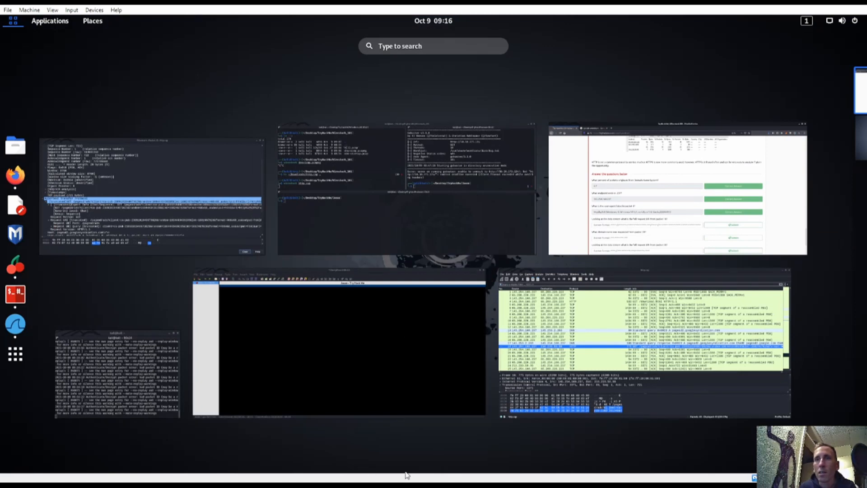
key("super")
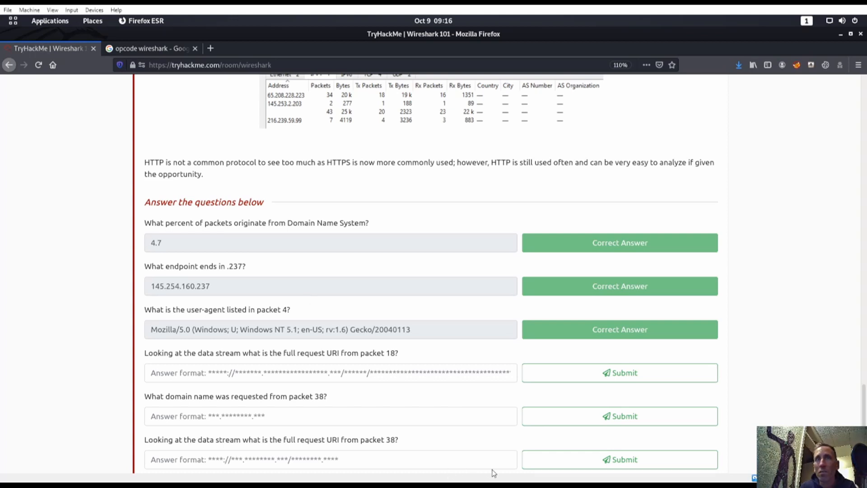
Step: Expand the Request URI Query parameters in packet 18's details window
key("super")
left_click(198, 215)
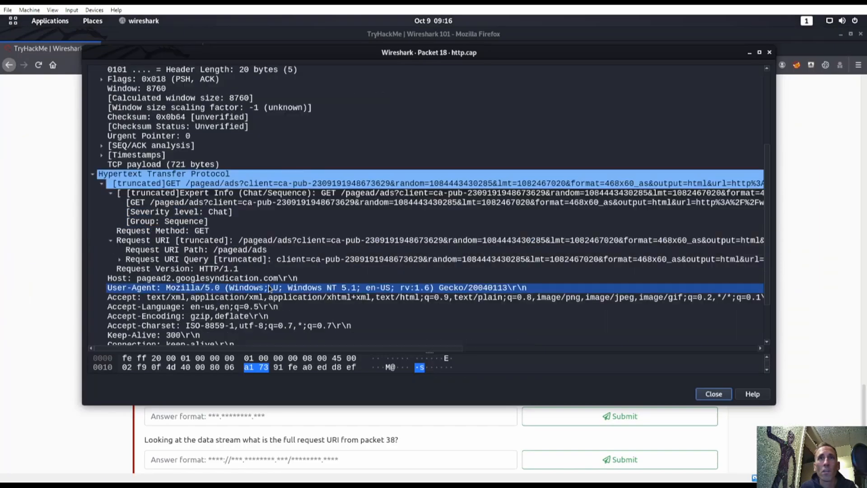
scroll(270, 288, "down", 1)
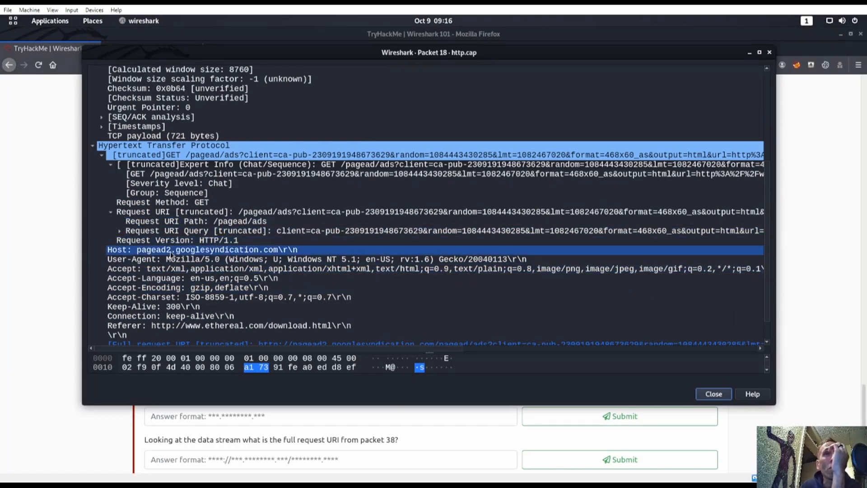
left_click(120, 231)
scroll(214, 271, "down", 2)
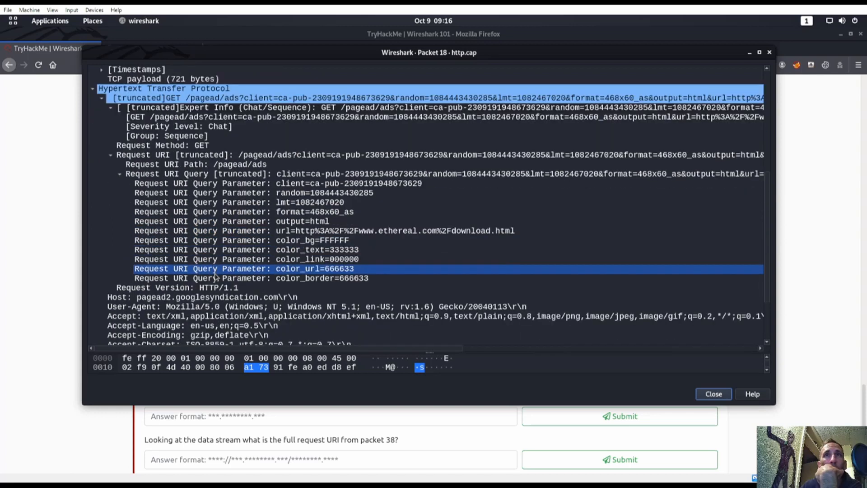
scroll(215, 277, "up", 1)
scroll(180, 289, "down", 1)
scroll(158, 312, "down", 1)
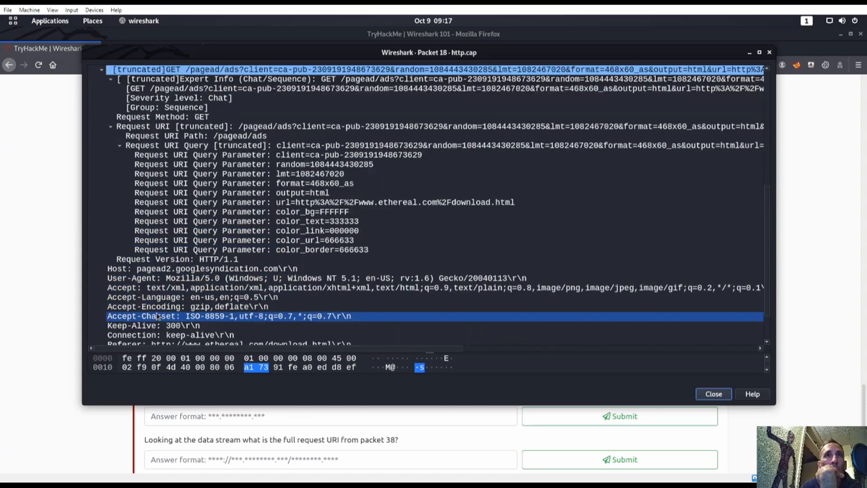
scroll(172, 295, "down", 2)
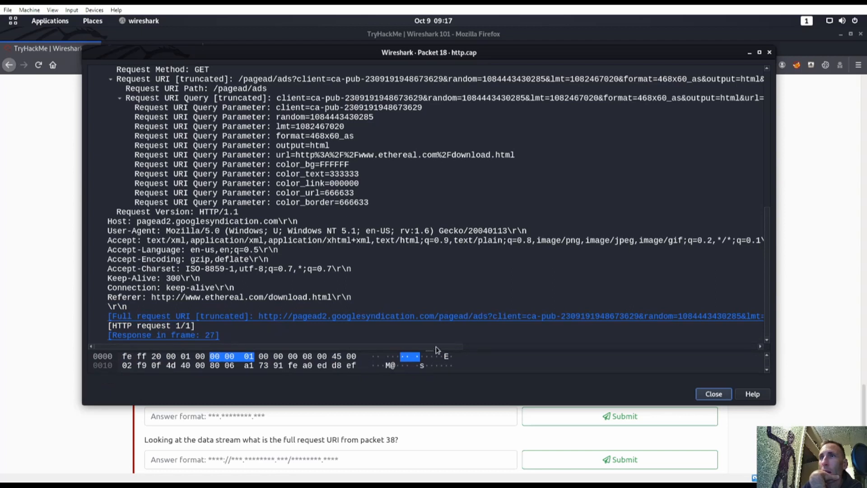
Step: Copy the Full request URI line description and return to the TryHackMe page
left_click_drag(455, 346, 807, 331)
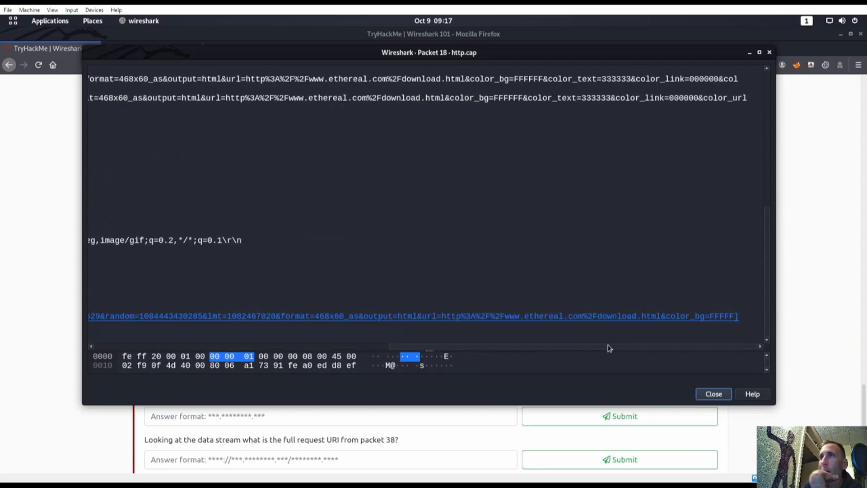
left_click_drag(618, 351, 316, 354)
left_click(305, 318)
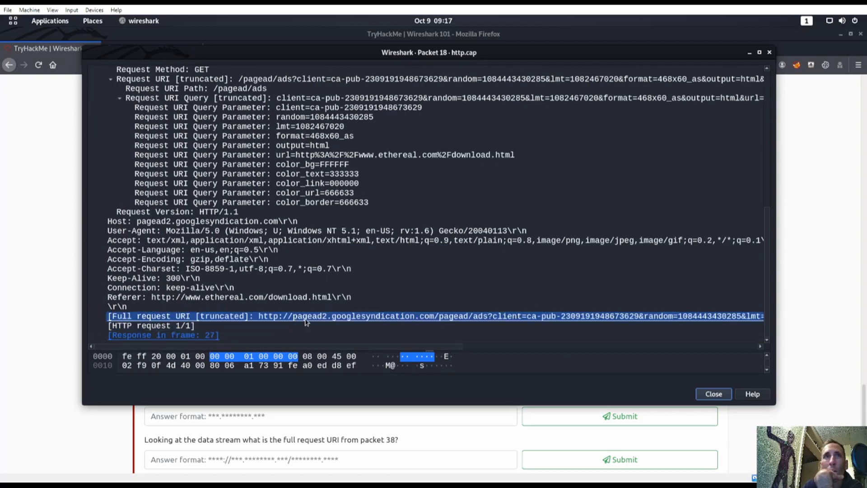
right_click(323, 320)
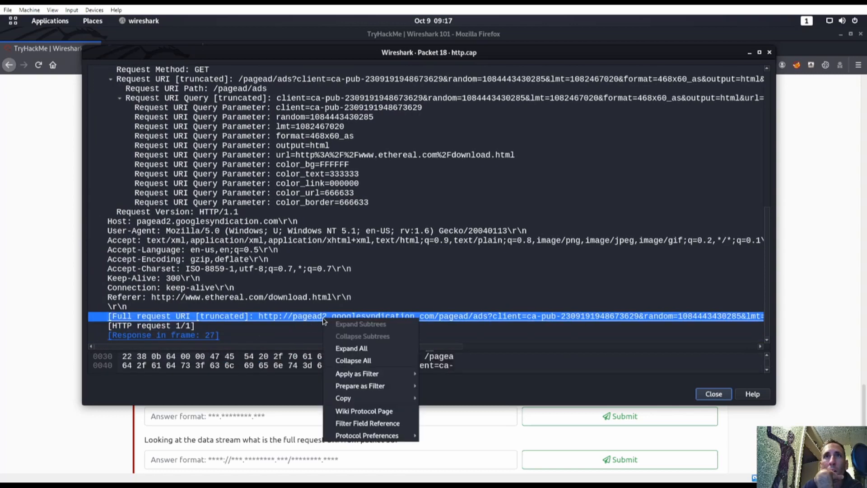
mouse_move(373, 403)
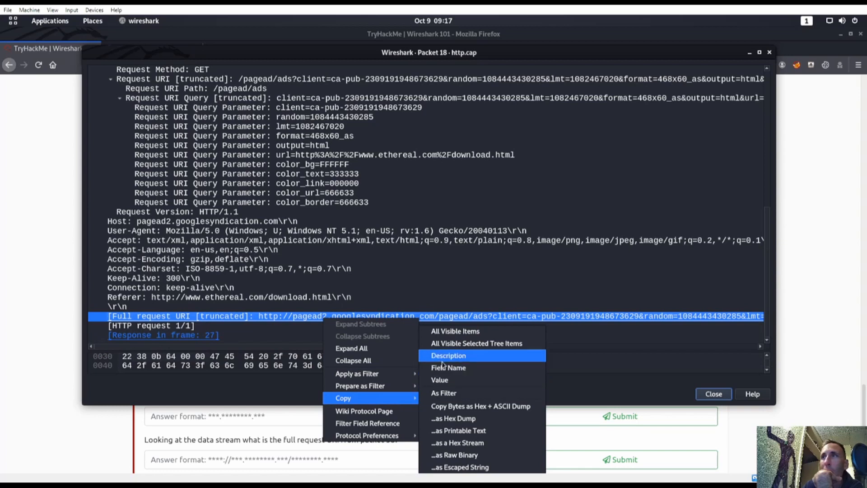
left_click(554, 378)
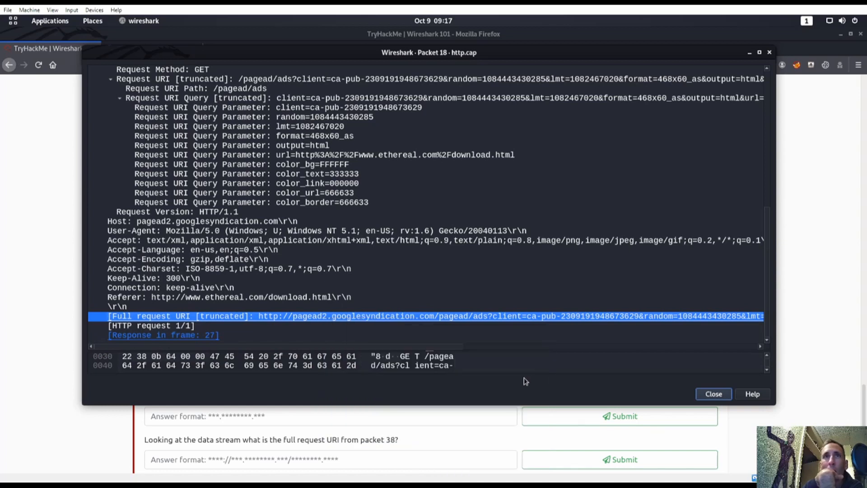
left_click(234, 420)
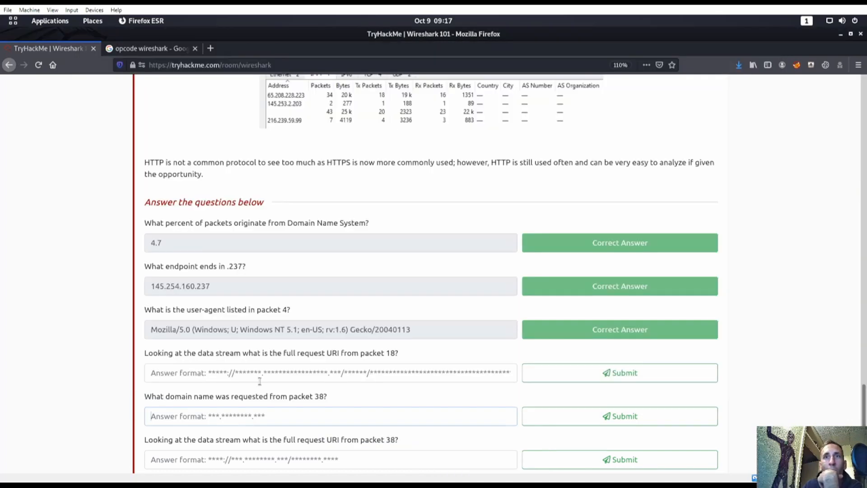
Step: Paste the copied packet 18 URI as the answer and submit it
left_click(260, 380)
key("ctrl+v")
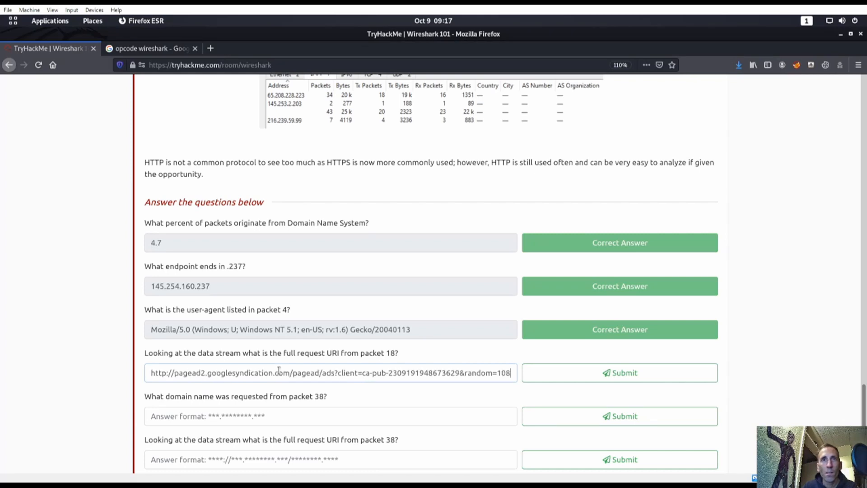
left_click(519, 374)
left_click_drag(516, 374, 107, 388)
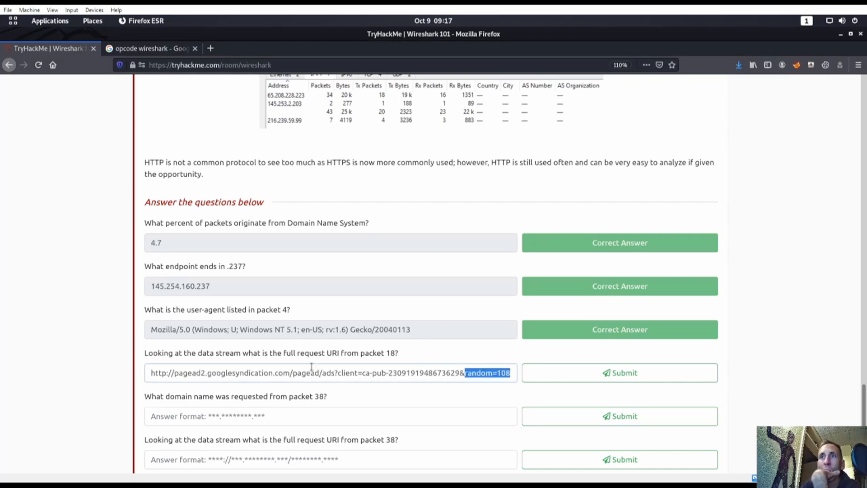
left_click(561, 373)
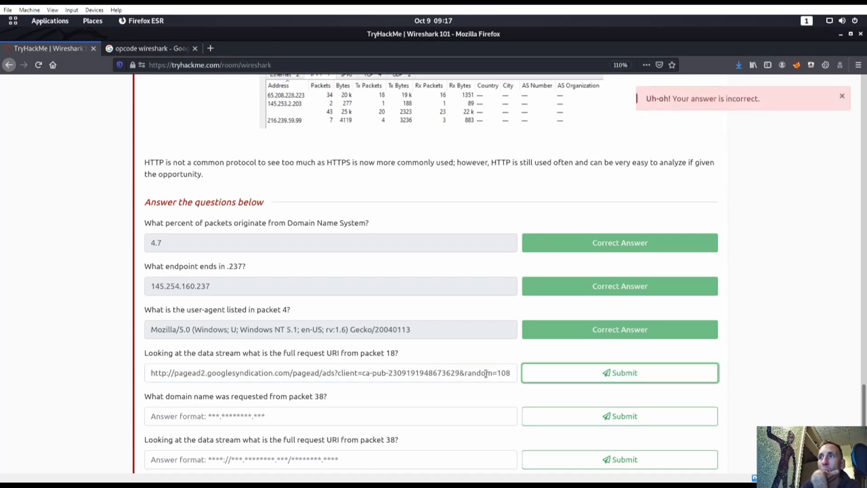
Step: Resubmit the URI with https, then delete the rejected answer and return to Wireshark
left_click_drag(486, 373, 77, 376)
left_click(176, 371)
triple_click(182, 373)
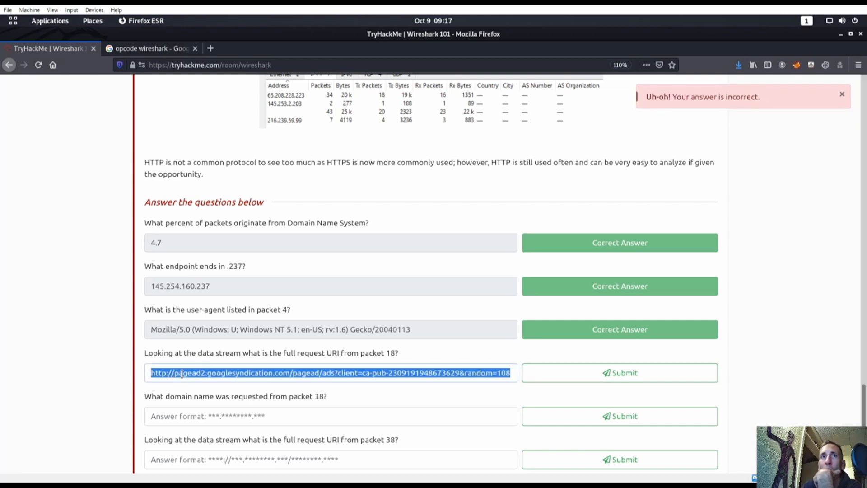
left_click(169, 374)
type("s:")
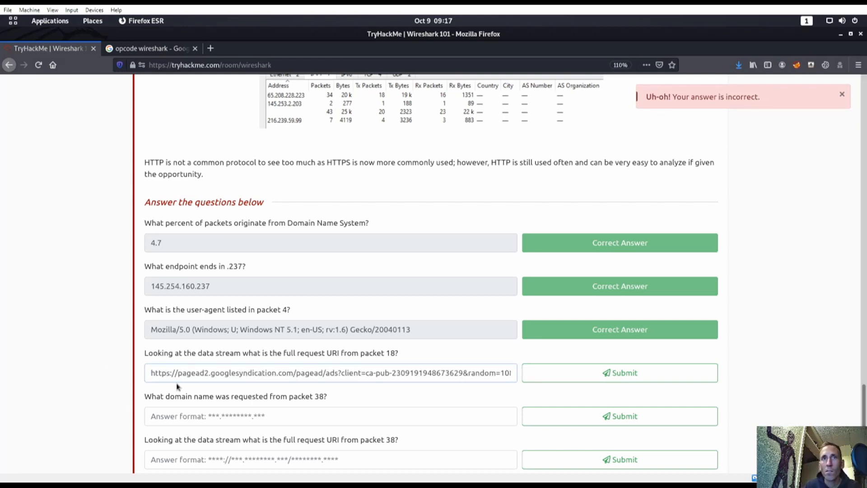
key("Return")
triple_click(244, 374)
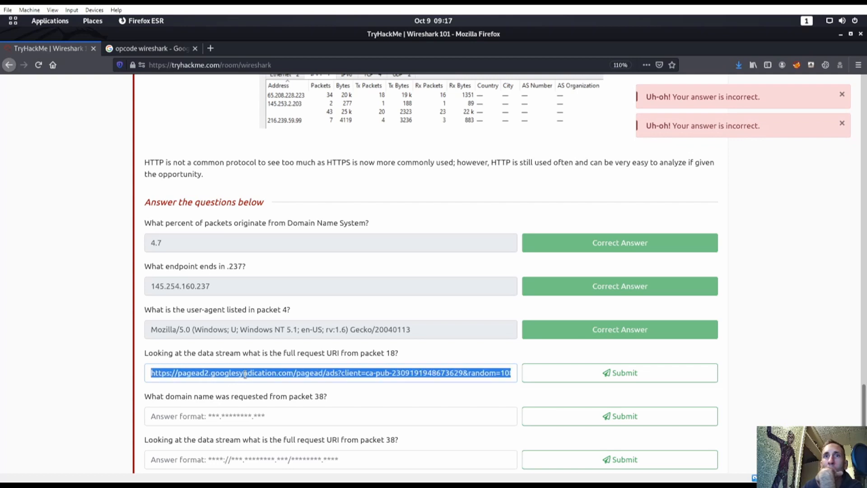
key("BackSpace")
key("super")
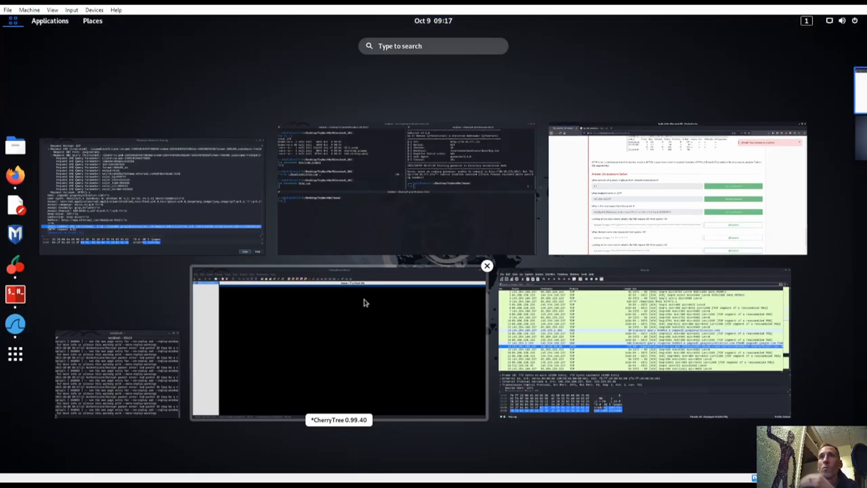
left_click(565, 334)
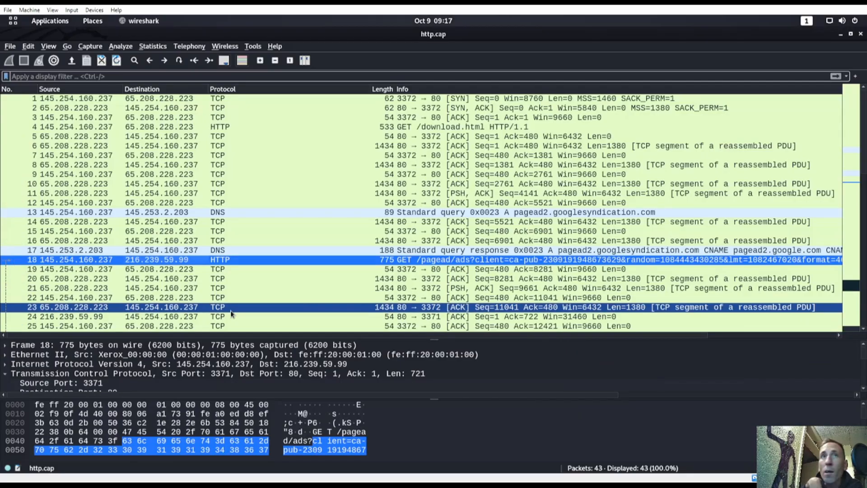
Step: Copy the value of packet 18's Full request URI field, then return to TryHackMe
double_click(176, 261)
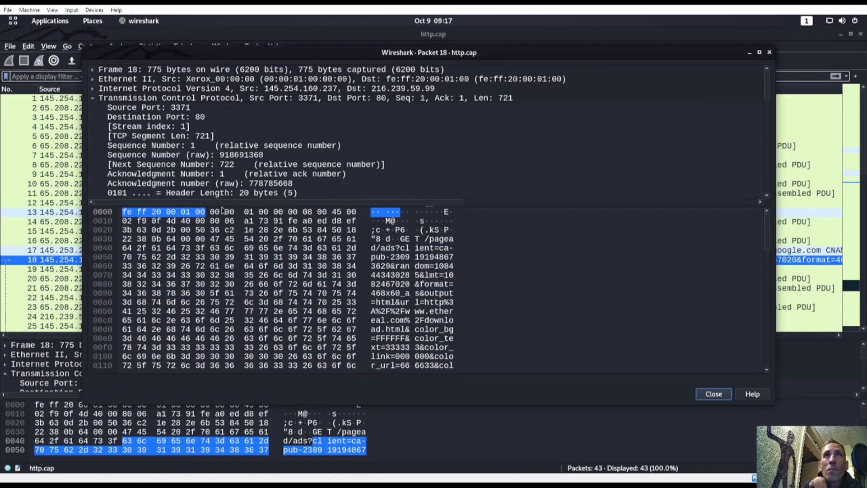
left_click_drag(225, 205, 226, 356)
scroll(256, 273, "down", 2)
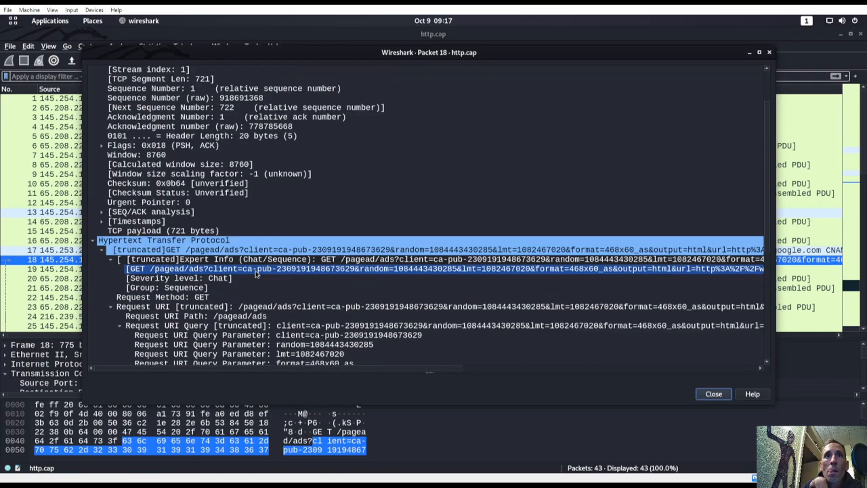
left_click(255, 278)
scroll(271, 280, "down", 7)
left_click(290, 288)
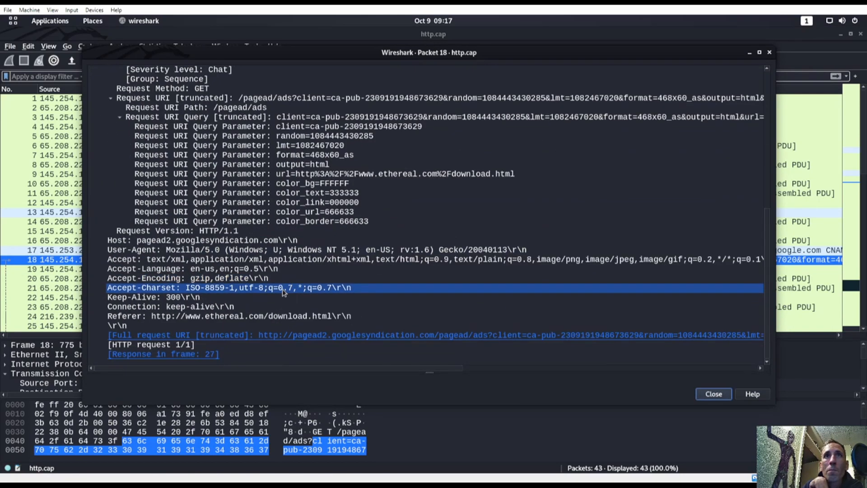
left_click_drag(283, 293, 210, 338)
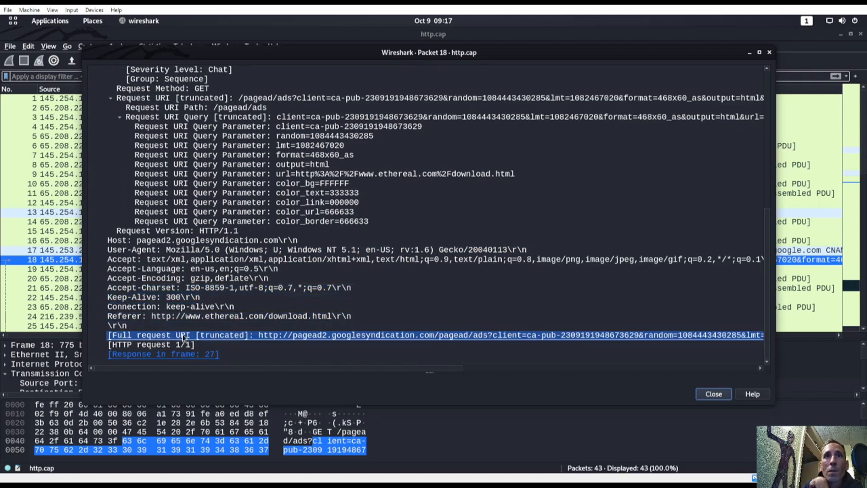
right_click(286, 335)
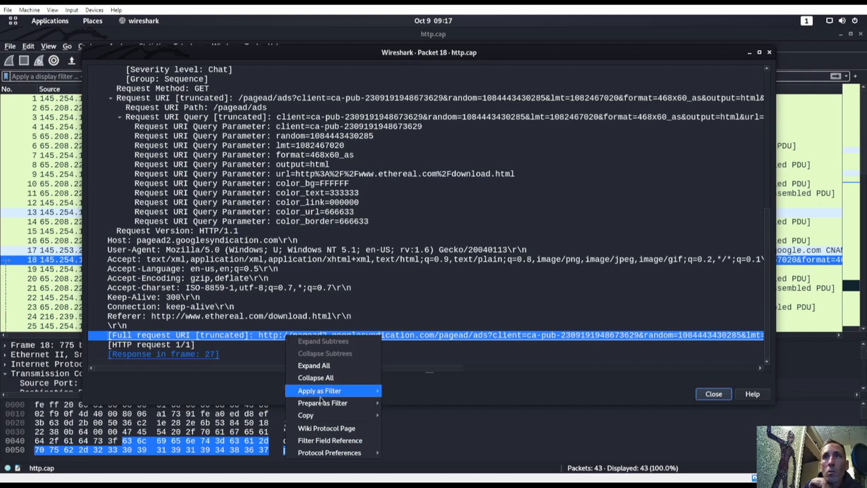
mouse_move(325, 415)
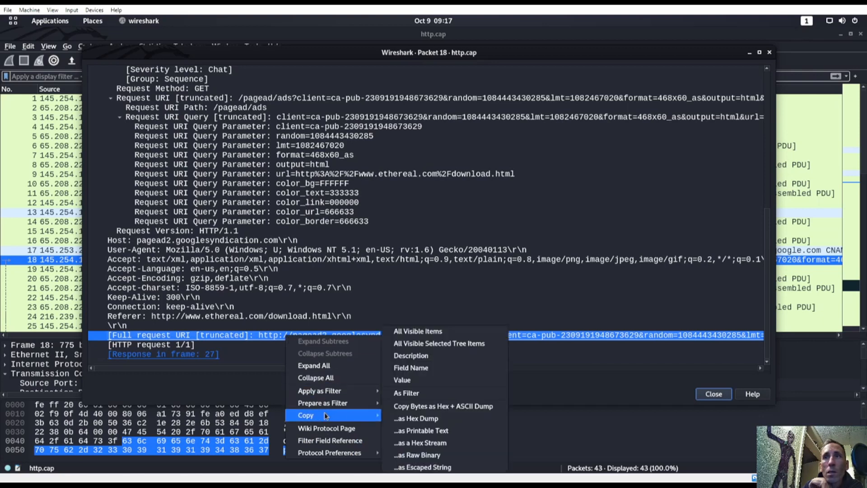
left_click(408, 381)
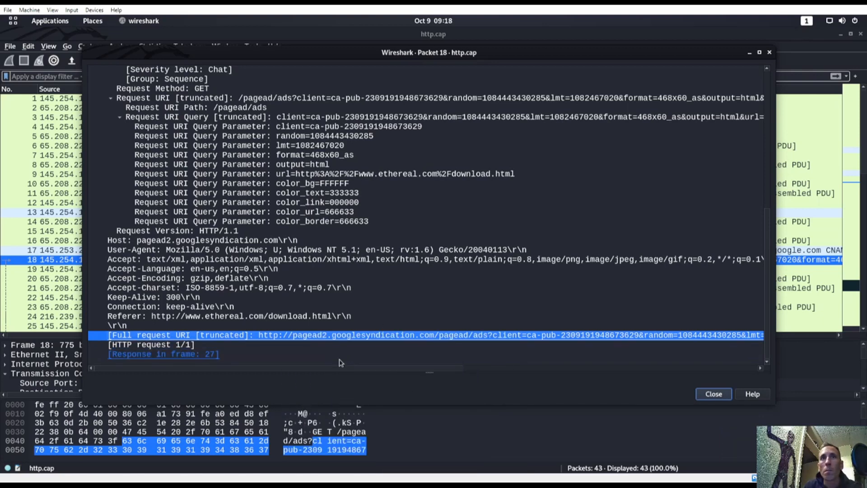
key("super")
left_click(455, 279)
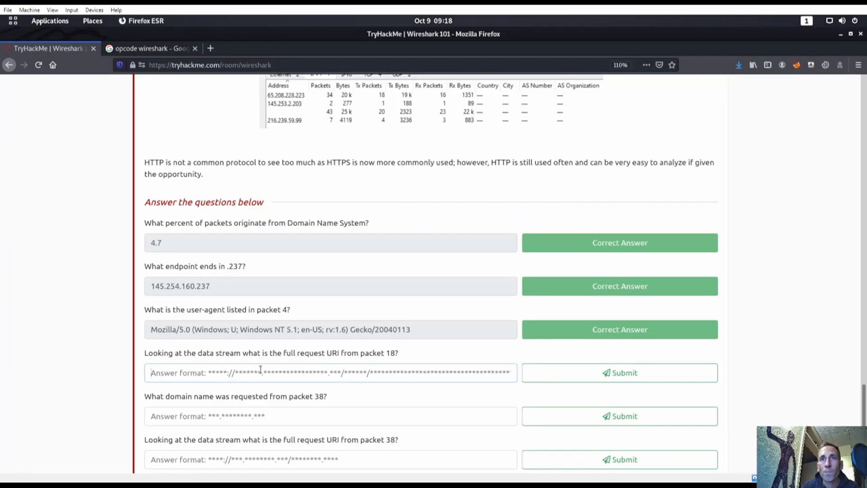
Step: Paste and submit packet 18's full request URI, which is accepted
key("ctrl+v")
left_click_drag(277, 371, 77, 353)
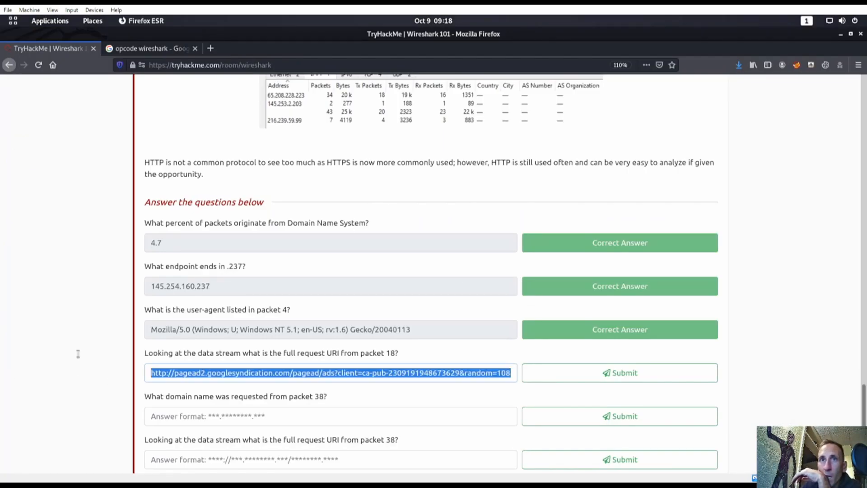
left_click(586, 371)
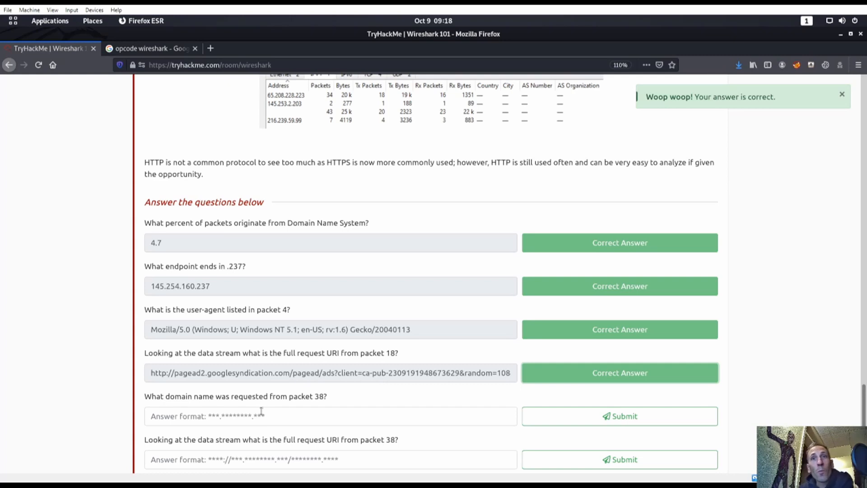
Step: Close the Packet 18 details window in Wireshark
key("super")
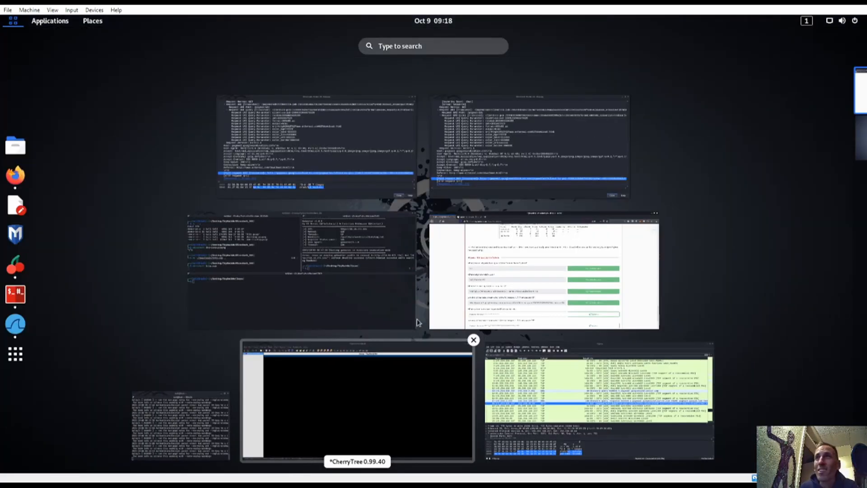
left_click(494, 164)
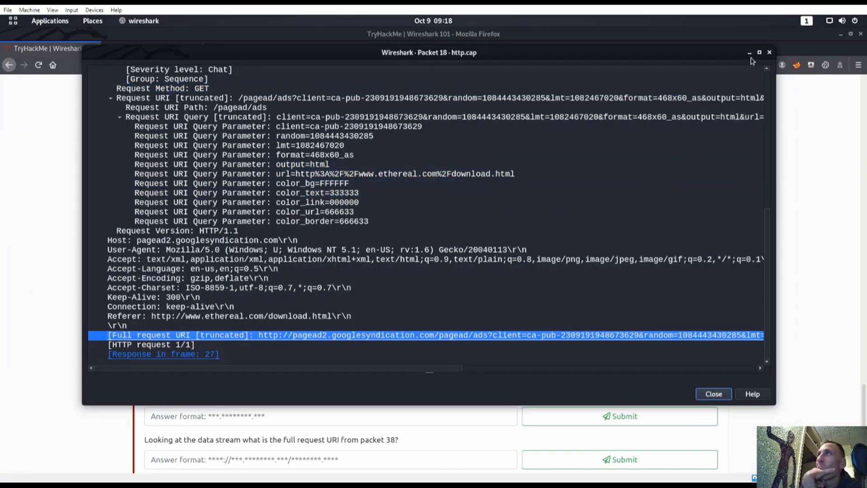
left_click(769, 53)
key("super")
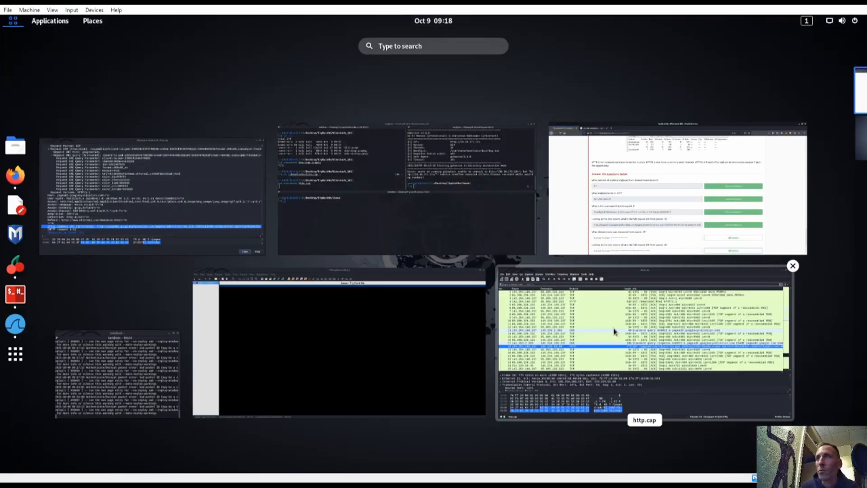
Step: Open packet 38 from the http.cap list and locate its HTTP Request URI field
left_click(616, 329)
scroll(203, 289, "down", 6)
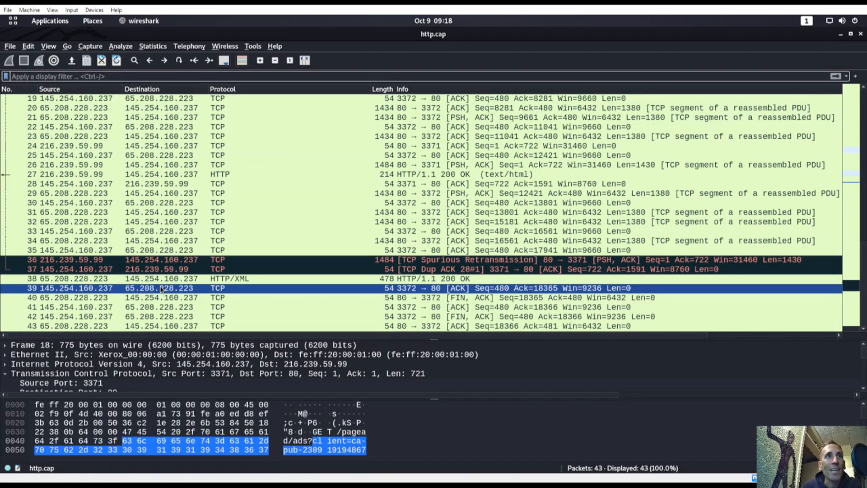
double_click(79, 278)
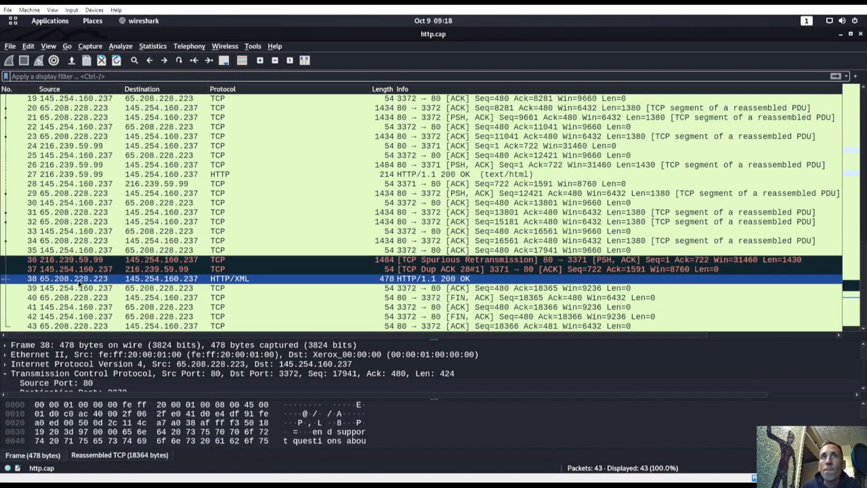
left_click(230, 193)
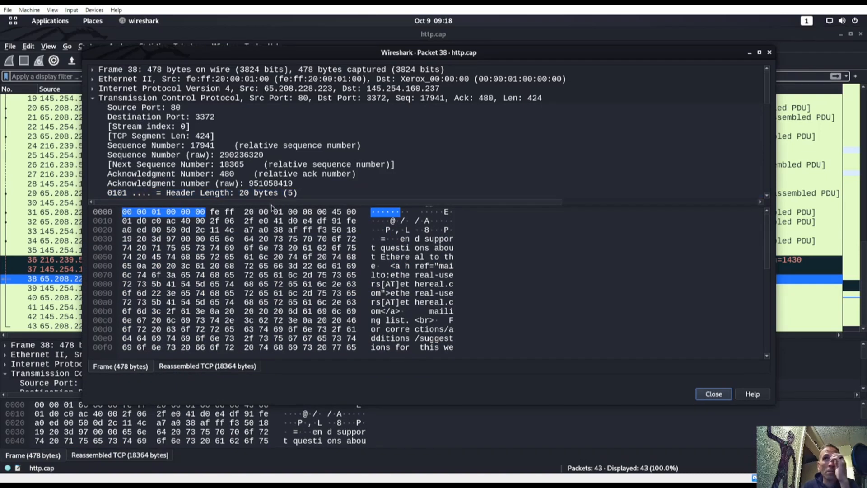
left_click_drag(273, 205, 272, 334)
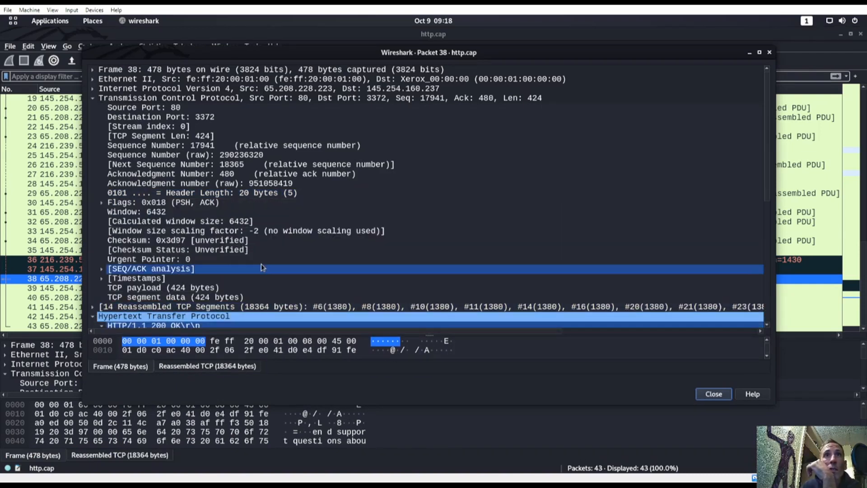
scroll(251, 264, "down", 3)
scroll(201, 268, "down", 2)
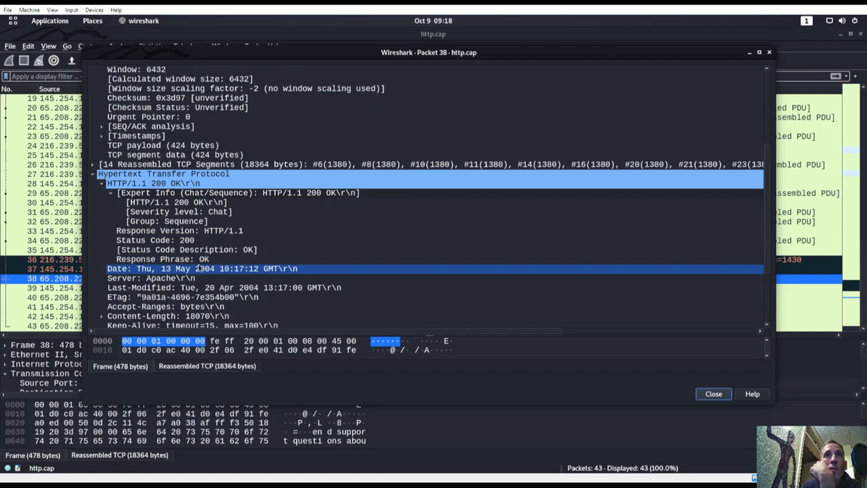
scroll(199, 268, "down", 4)
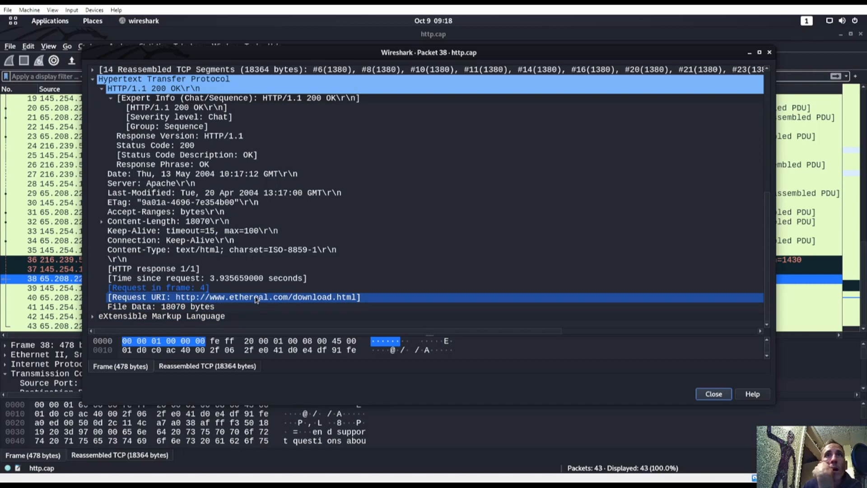
scroll(232, 300, "up", 5)
scroll(219, 247, "up", 5)
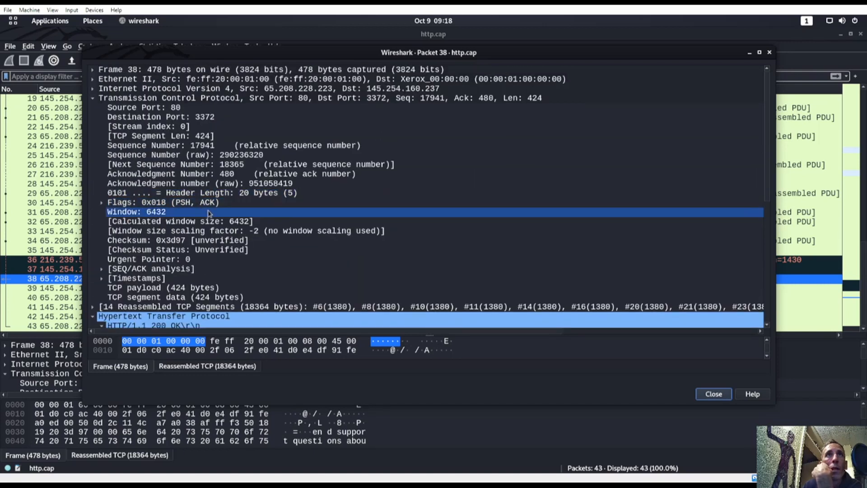
scroll(240, 252, "down", 8)
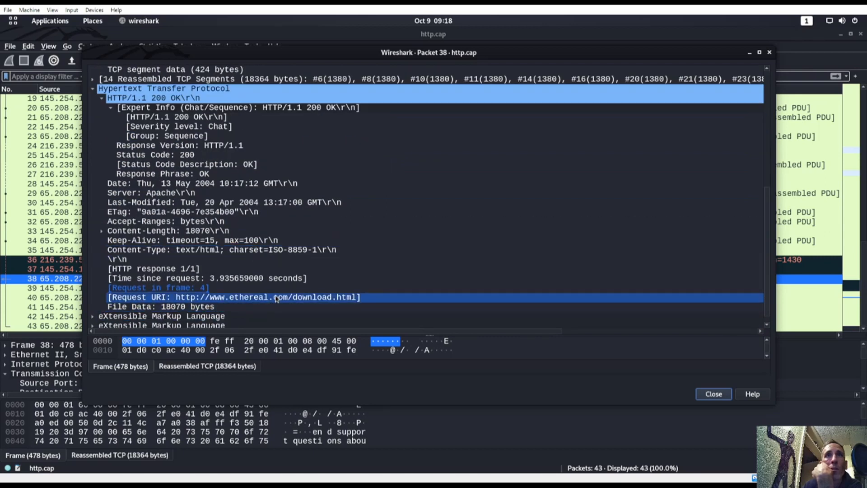
right_click(263, 298)
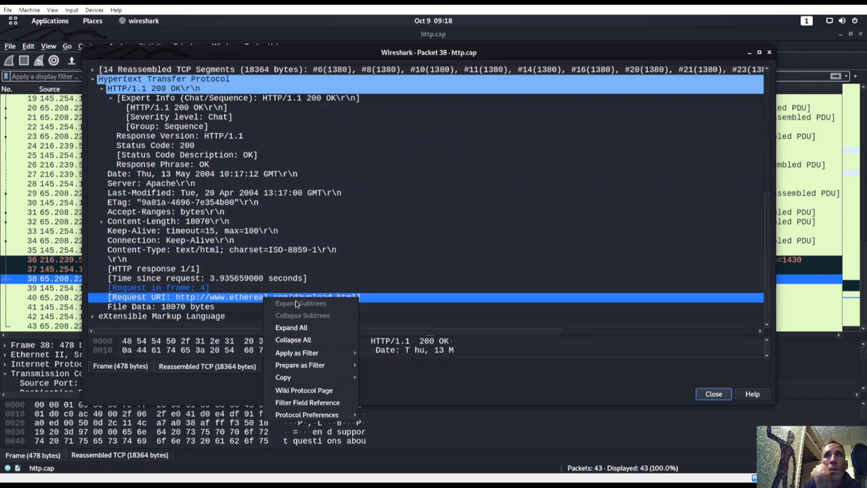
mouse_move(303, 381)
left_click(380, 380)
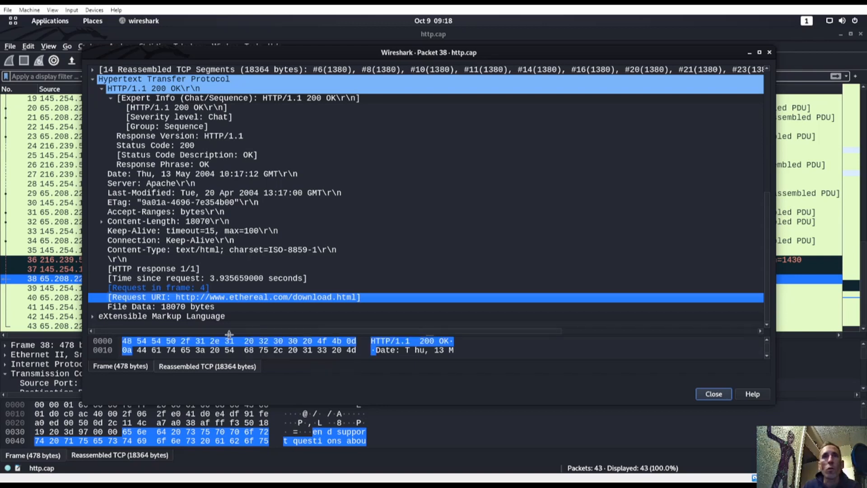
key("super")
left_click(544, 275)
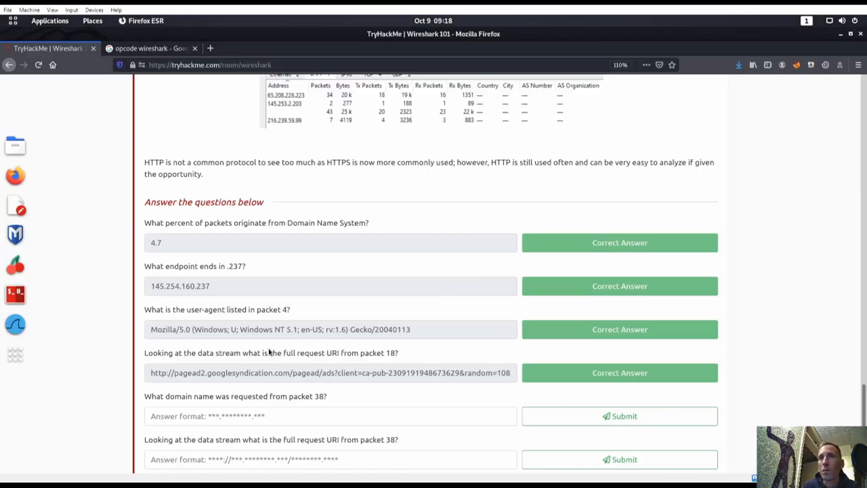
left_click(272, 418)
type("http://www.ethereal.com/download.html")
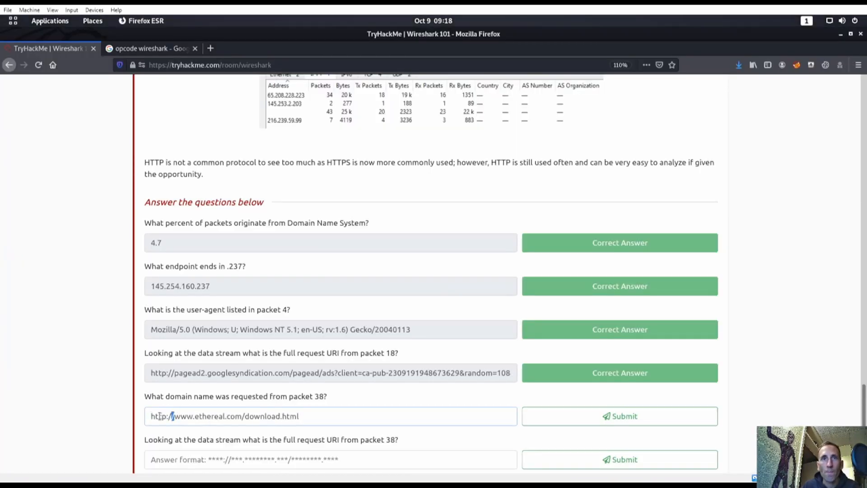
key("shift+End")
key("ctrl+c")
left_click(292, 419)
left_click_drag(301, 419, 241, 419)
key("BackSpace")
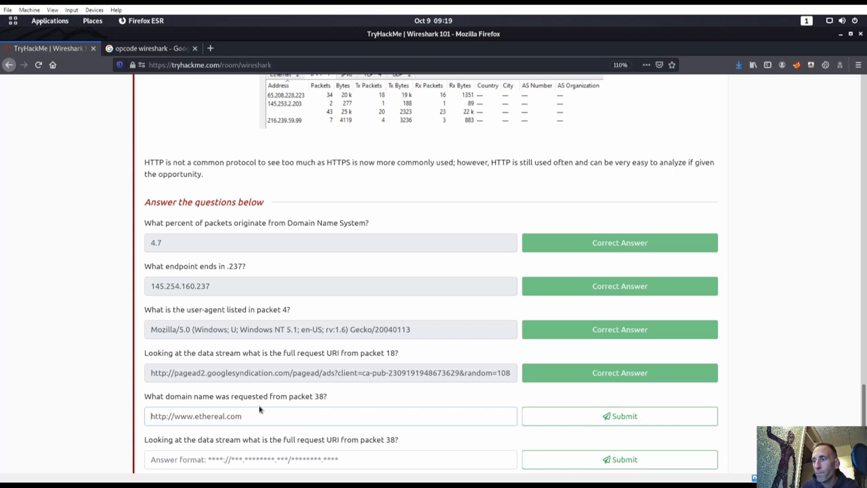
key("Home")
key("Delete")
key("Delete")
key("Delete")
key("Delete")
key("Delete")
key("Delete")
key("Delete")
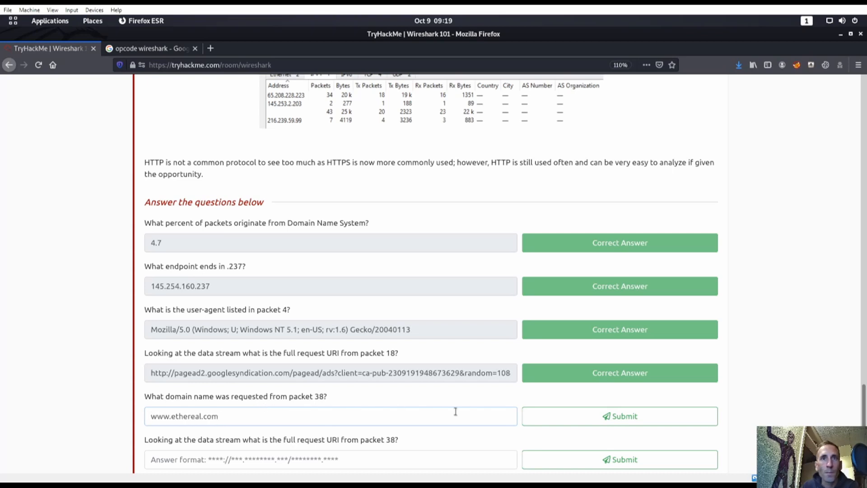
left_click(537, 416)
scroll(325, 413, "down", 1)
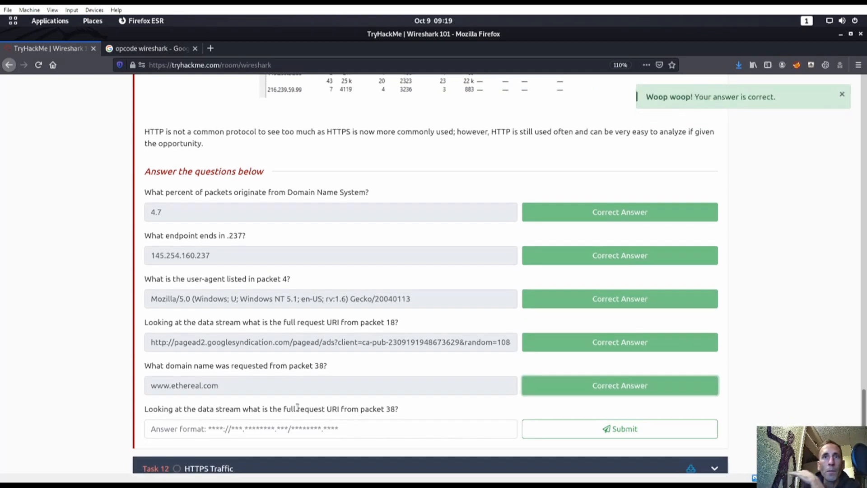
scroll(297, 407, "down", 1)
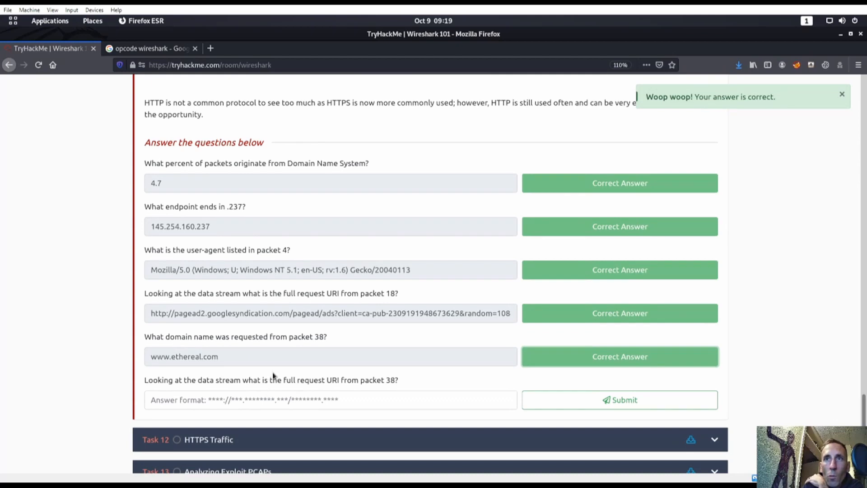
key("super")
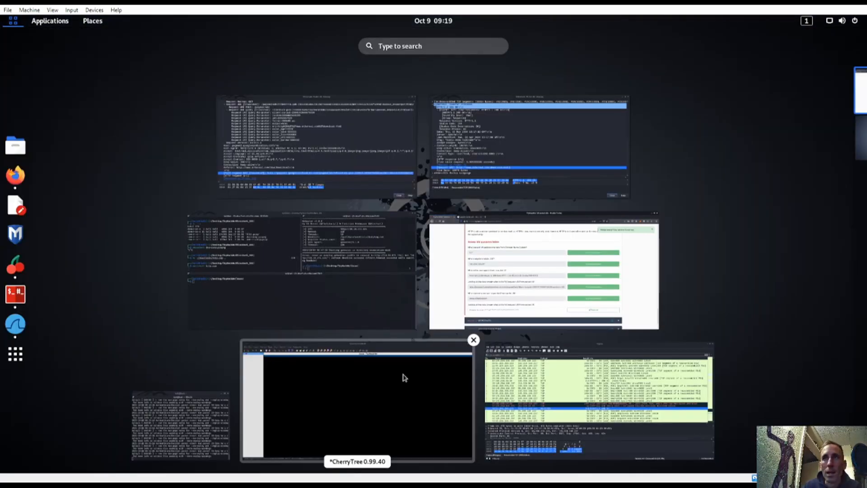
key("super")
left_click(445, 399)
key("ctrl+v")
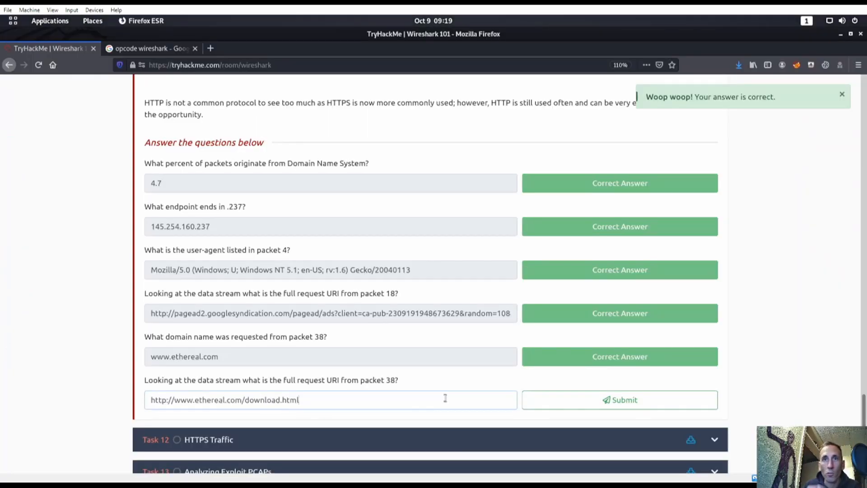
left_click(575, 400)
scroll(350, 381, "down", 2)
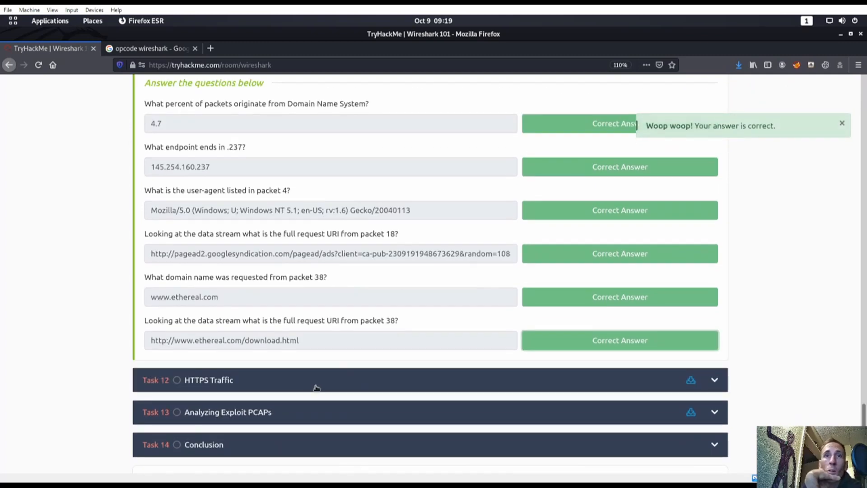
left_click(306, 383)
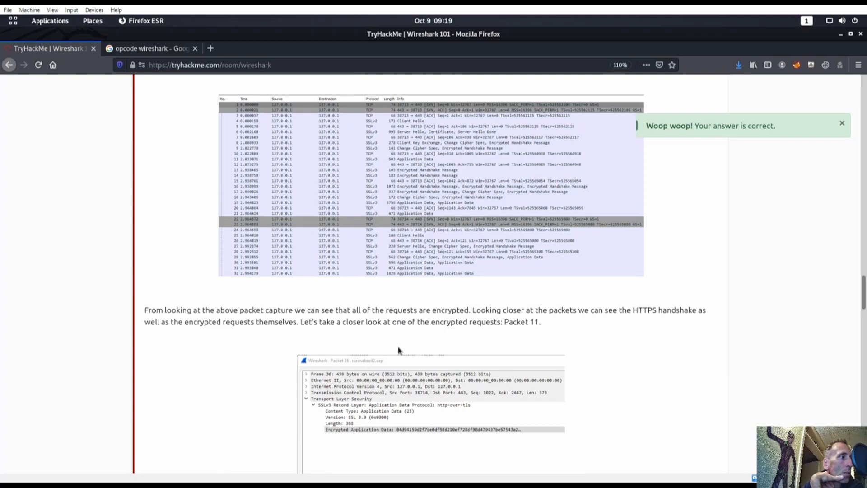
Step: Start downloading the HTTPS task files, snakeoil2.zip
scroll(603, 350, "up", 20)
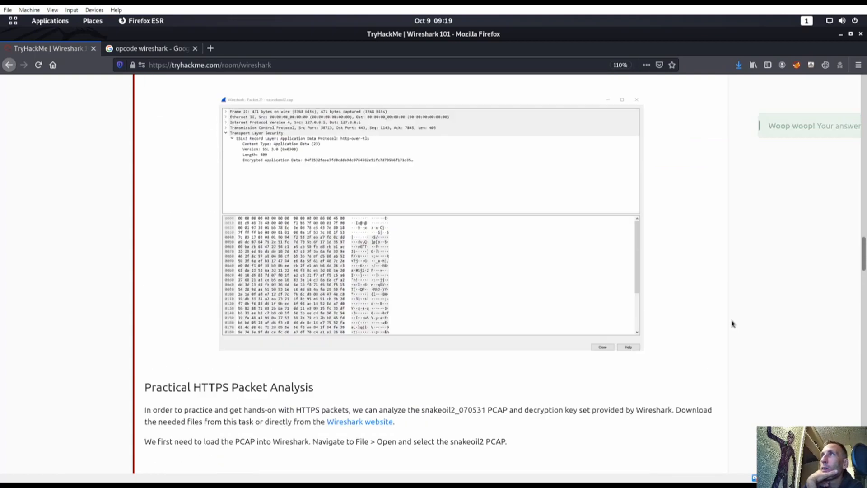
scroll(732, 325, "up", 8)
scroll(732, 328, "down", 2)
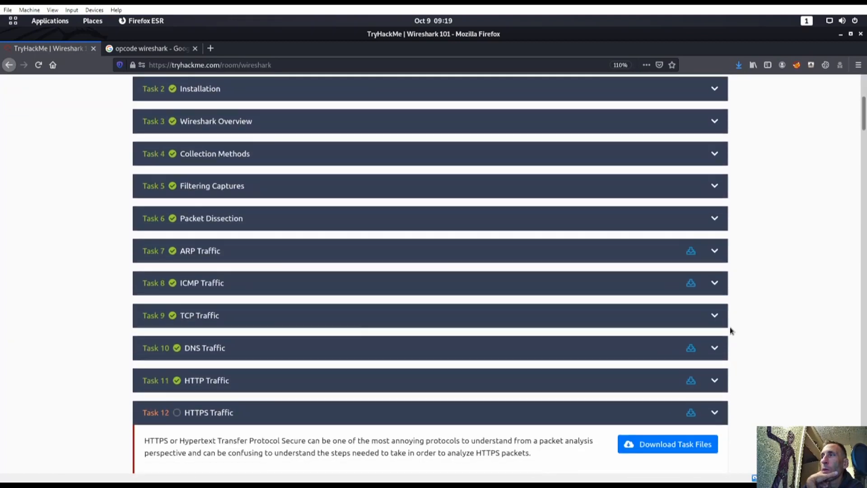
left_click(673, 439)
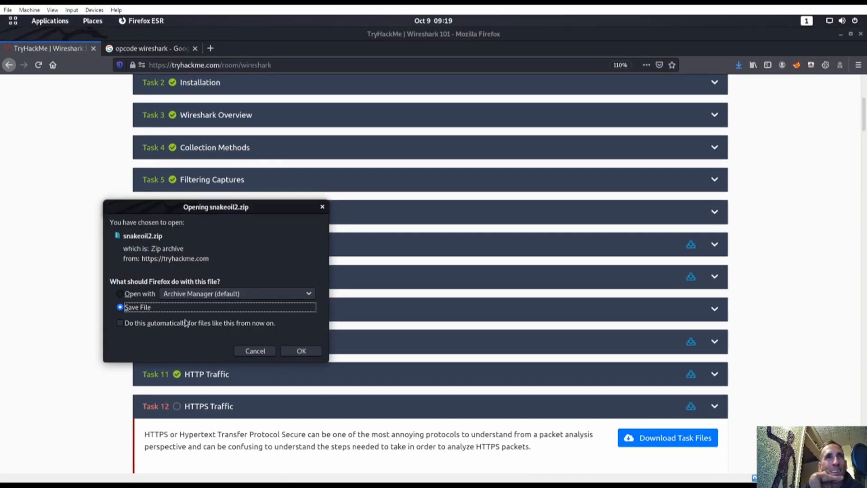
left_click(254, 351)
Step: Confirm saving snakeoil2.zip to disk
scroll(323, 426, "down", 3)
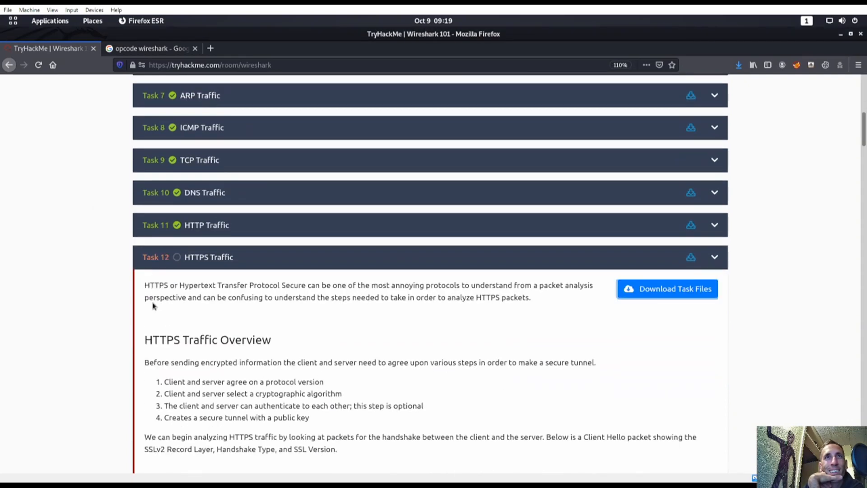
scroll(346, 318, "down", 5)
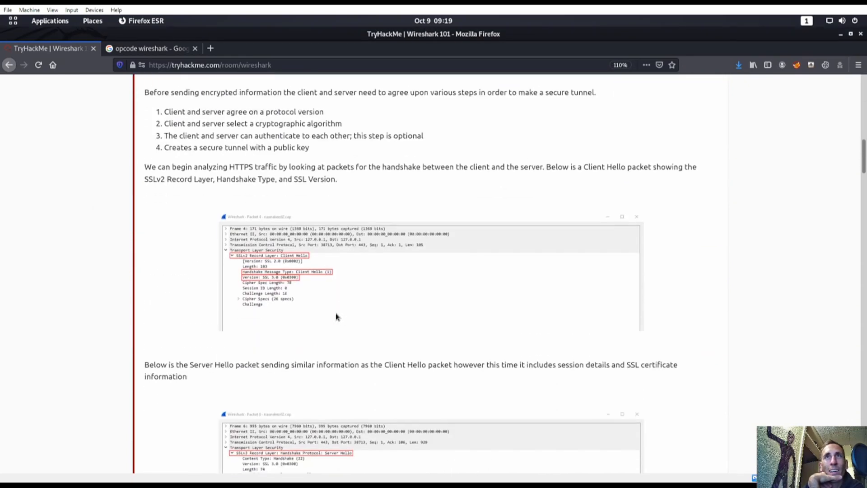
scroll(337, 316, "down", 15)
scroll(446, 323, "down", 10)
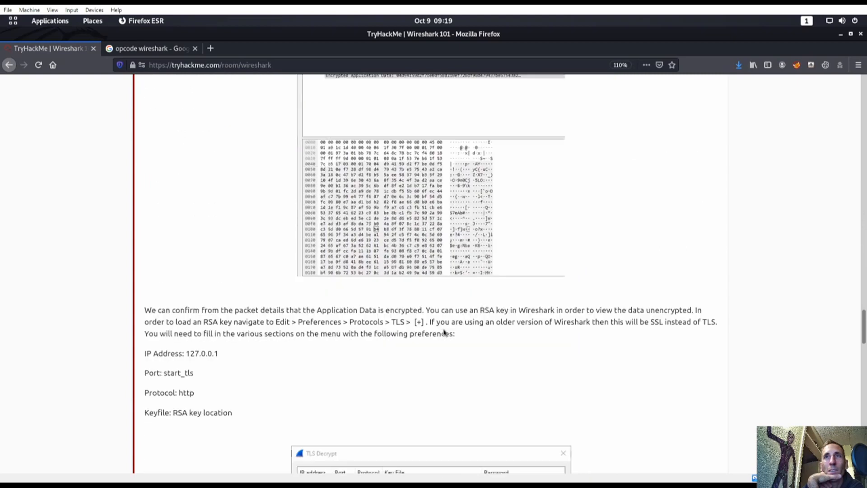
scroll(441, 332, "down", 15)
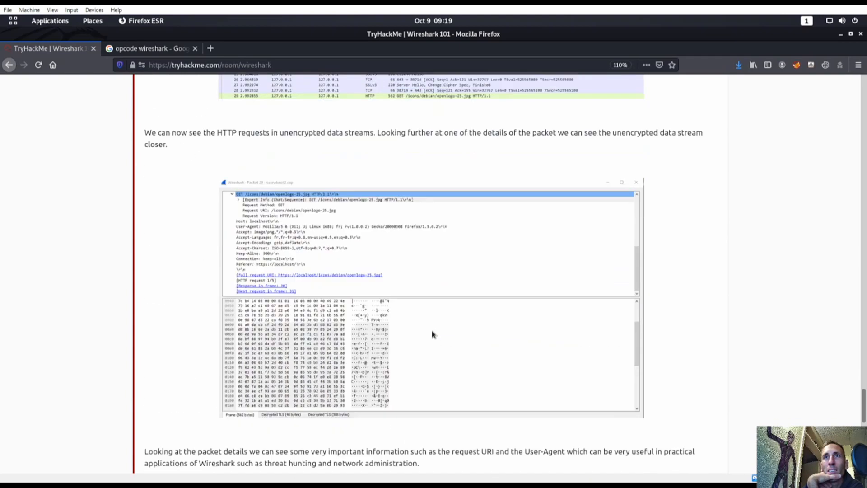
scroll(430, 332, "down", 3)
scroll(441, 333, "up", 15)
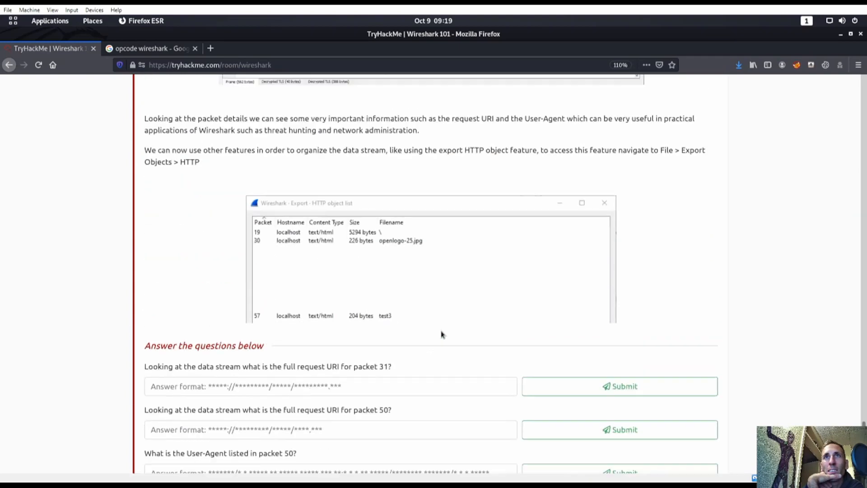
scroll(577, 316, "up", 20)
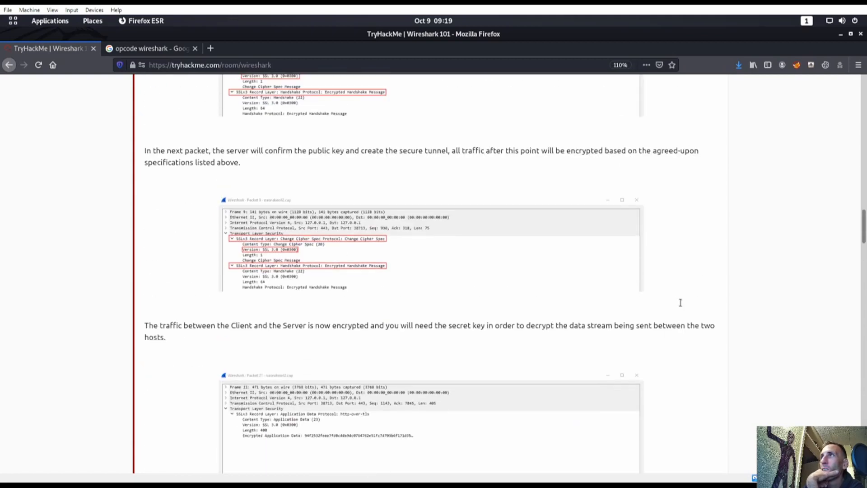
scroll(671, 310, "up", 8)
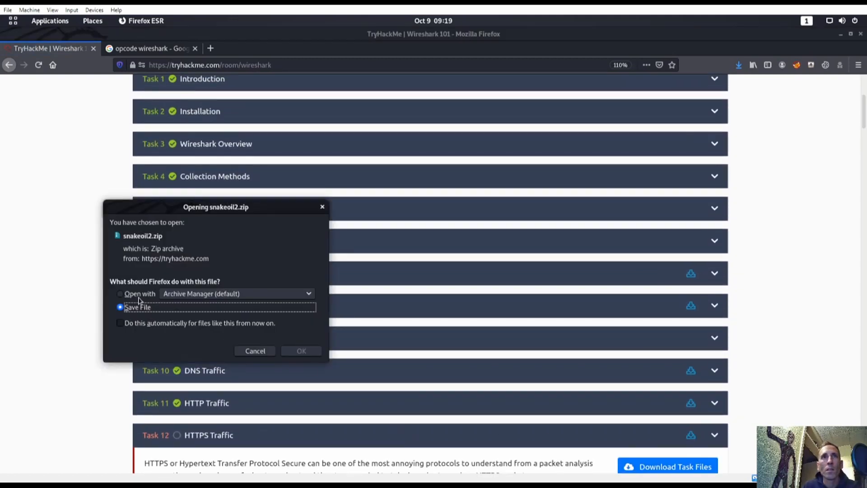
left_click(301, 351)
key("super")
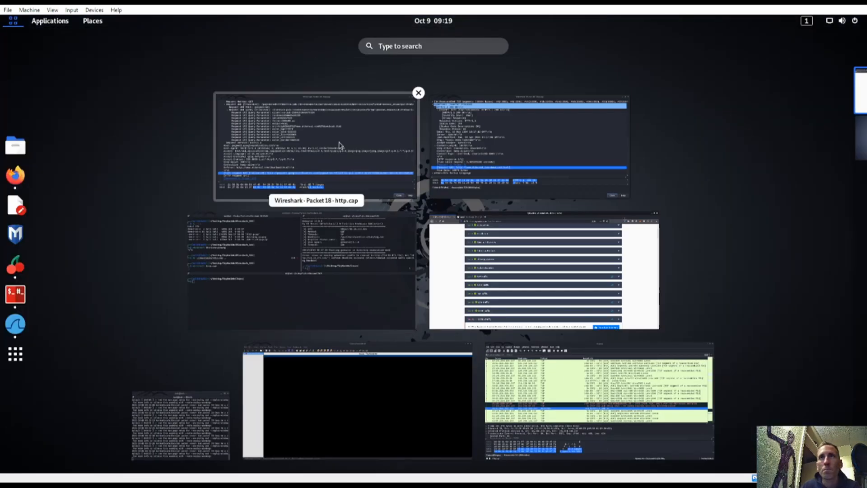
Step: Move snakeoil2.zip from Downloads into the Wireshark_101 folder and unzip it
left_click(291, 284)
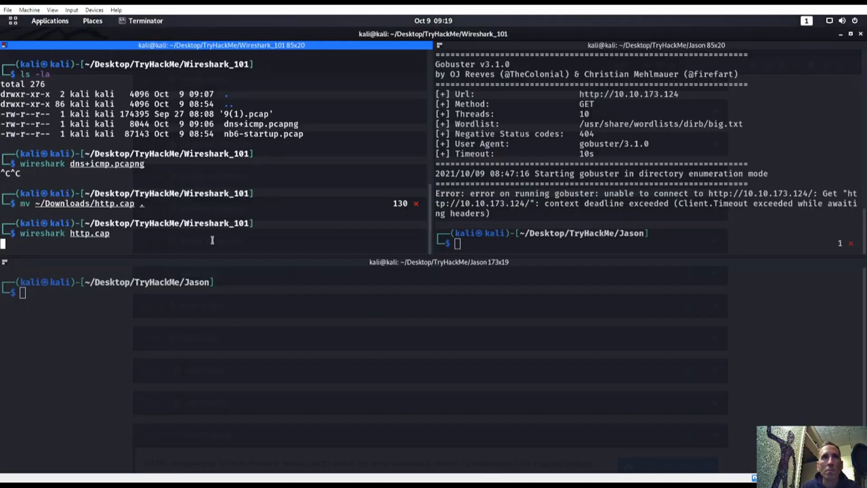
key("ctrl+c")
key("Return")
type("mv")
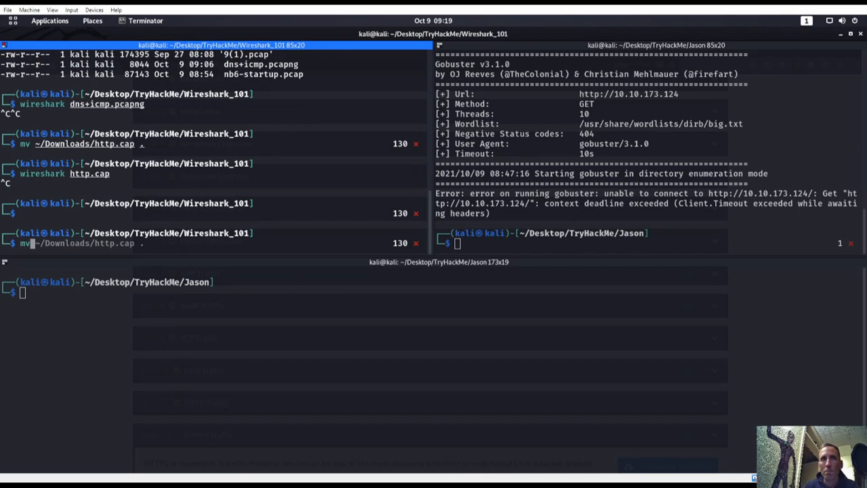
type(" ~/Dow")
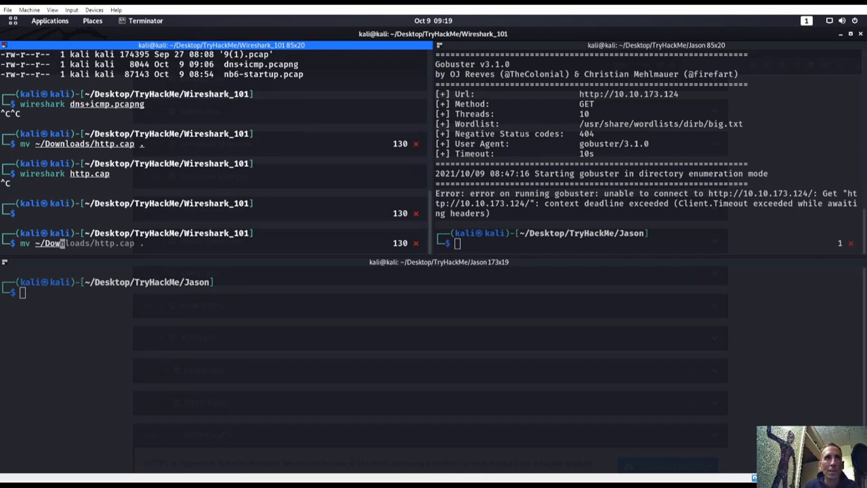
type("nloads/snakeoil2.zip .")
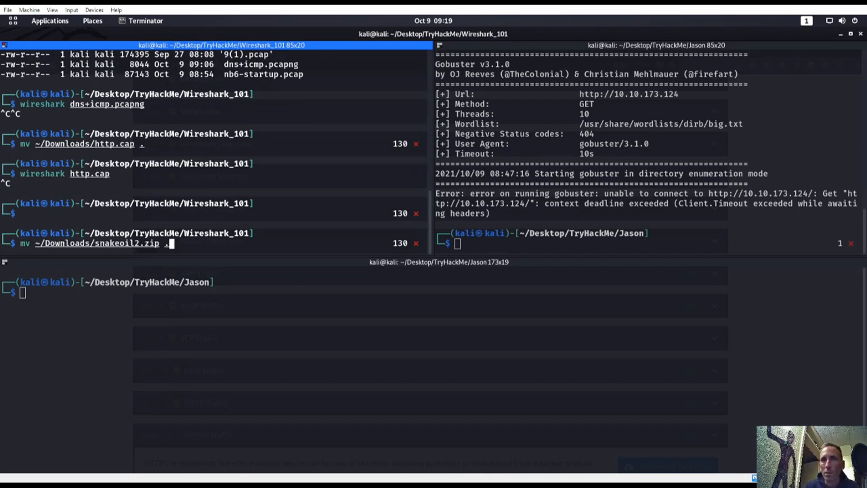
key("Return")
type("unzip snakeoil2.zip")
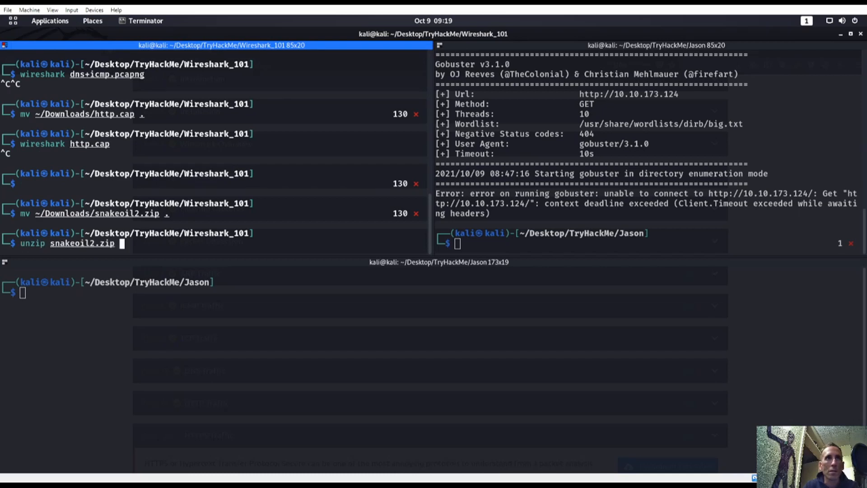
key("Return")
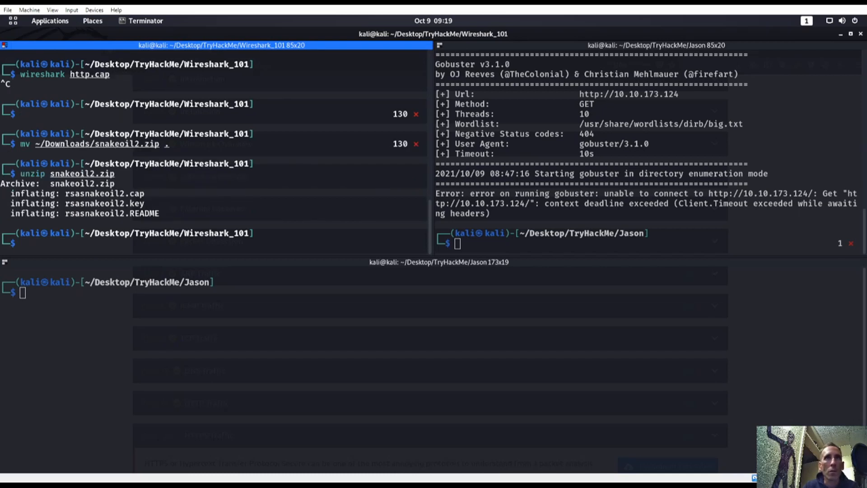
Step: Launch Wireshark on the extracted rsasnakeoil2.cap capture
type("p")
key("BackSpace")
type("wireshark ")
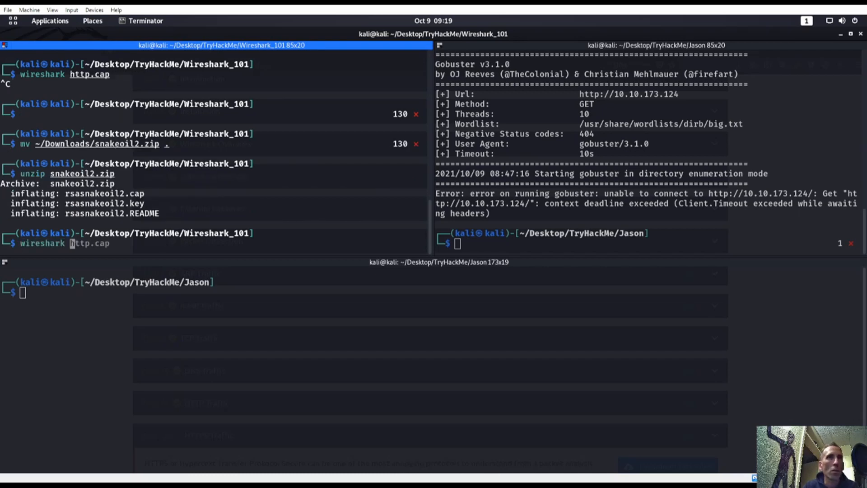
type("rsa")
key("Tab")
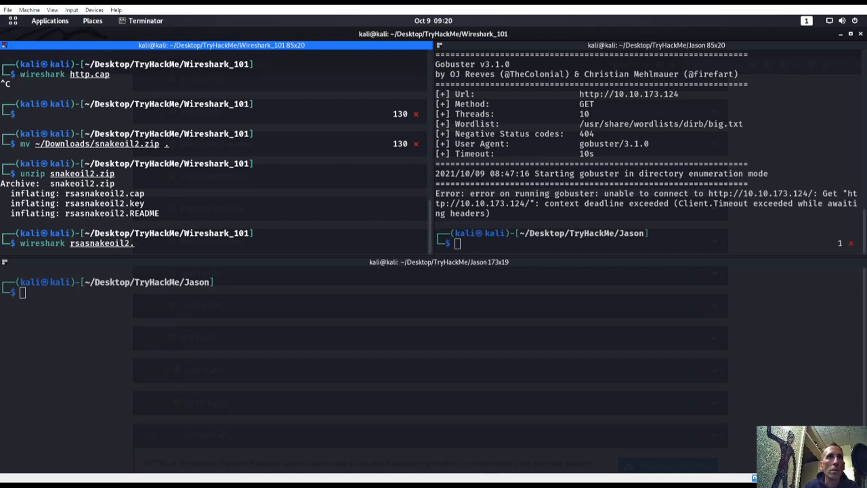
type("c")
key("Tab")
key("Return")
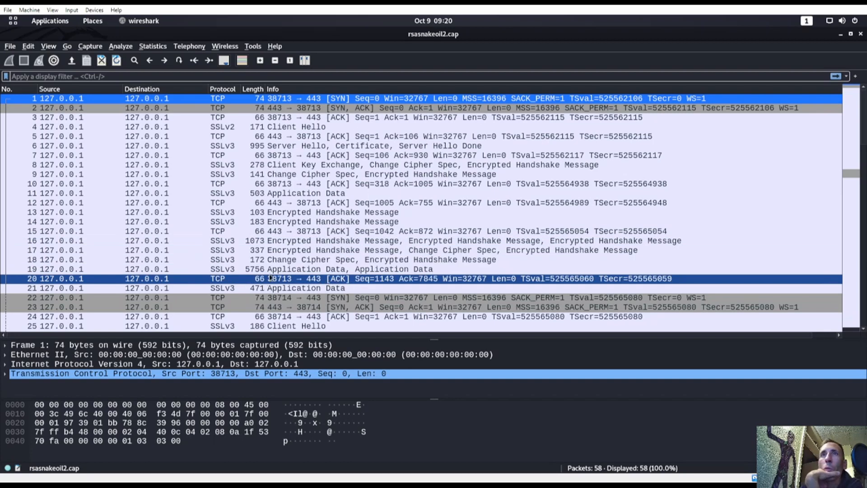
Step: Browse the 58 SSLv3 packets and inspect packet 6's Server Hello, Certificate details
scroll(289, 249, "down", 3)
scroll(288, 249, "down", 8)
scroll(289, 250, "up", 11)
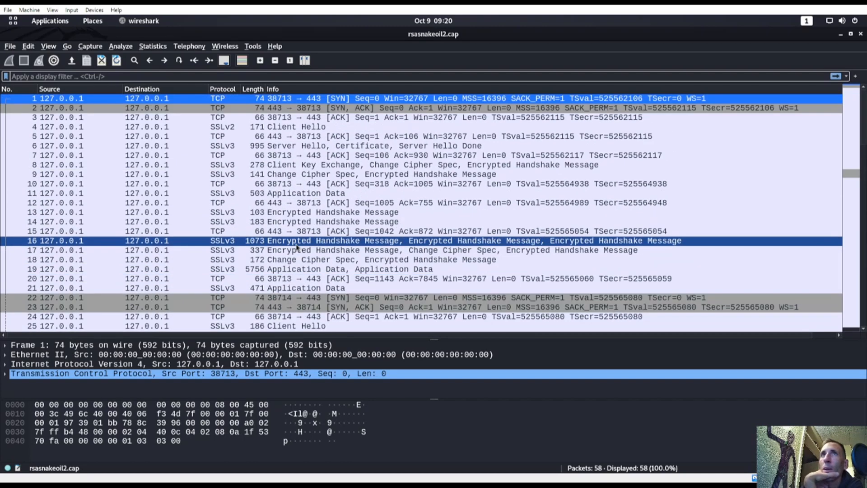
left_click(307, 145)
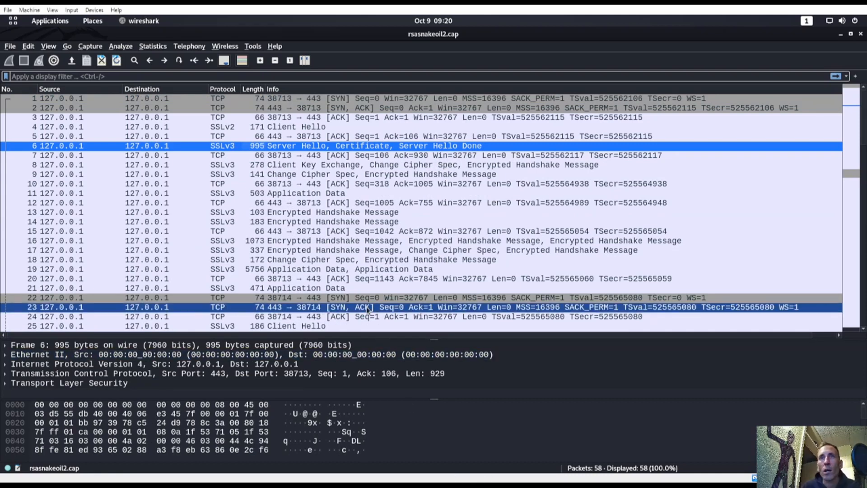
key("super")
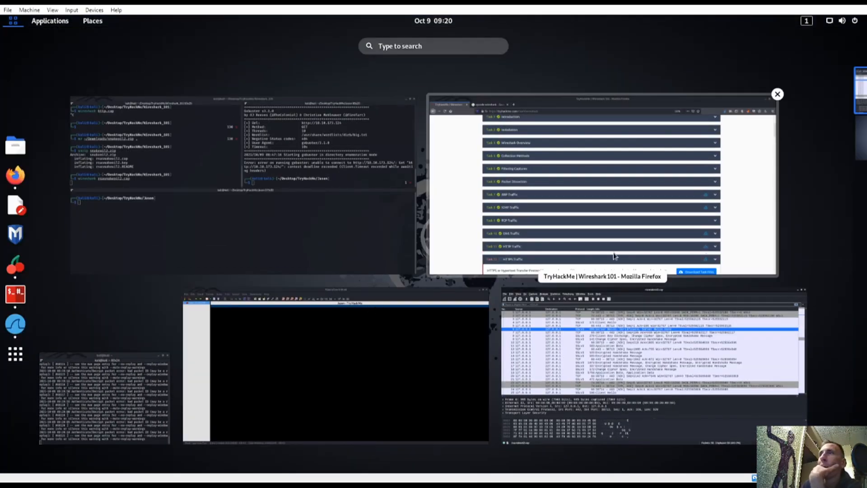
Step: Read TryHackMe Task 12 down to the questions about packets 31 and 50 in Firefox
left_click(576, 260)
scroll(313, 353, "down", 2)
scroll(313, 354, "down", 2)
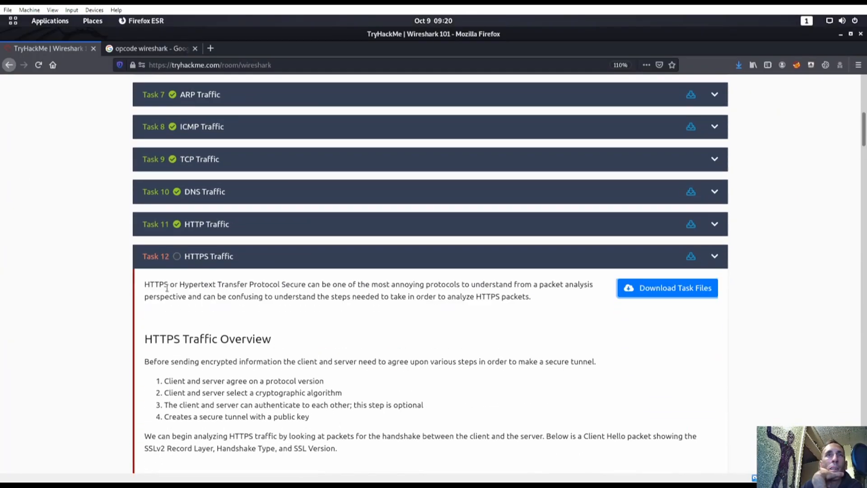
scroll(258, 352, "down", 3)
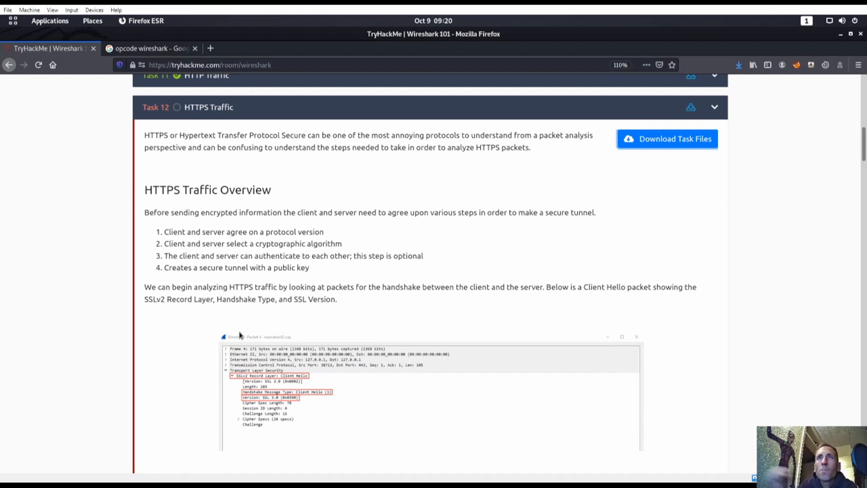
scroll(273, 253, "down", 15)
scroll(280, 263, "down", 20)
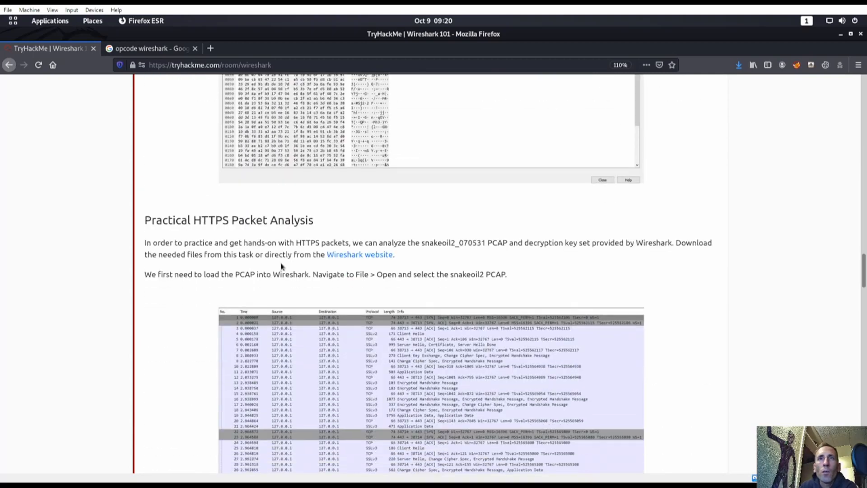
scroll(305, 279, "down", 10)
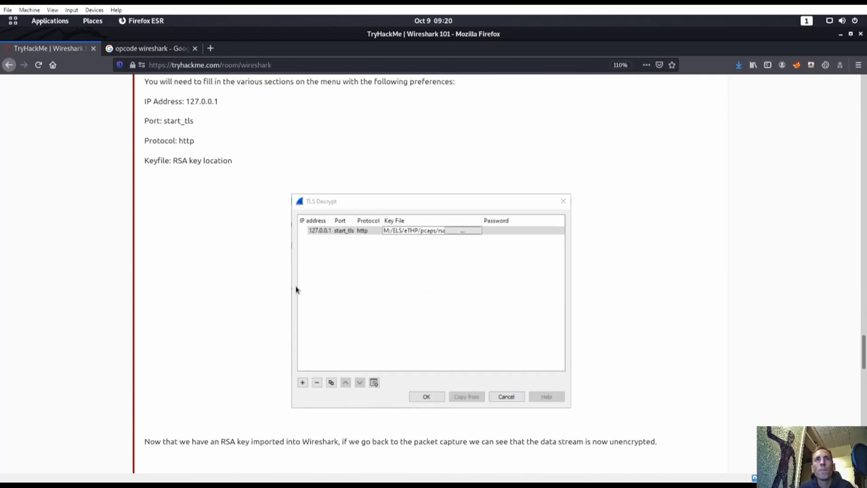
scroll(323, 314, "down", 15)
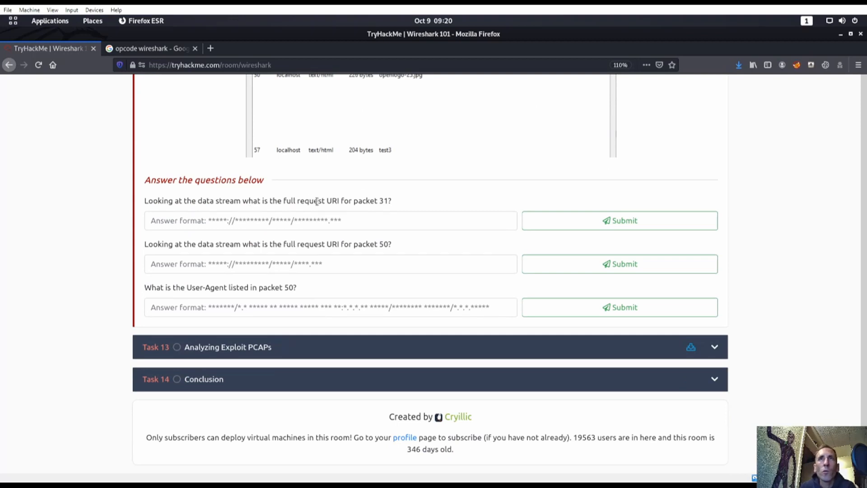
Step: Return to the rsasnakeoil2.cap capture in Wireshark
key("super")
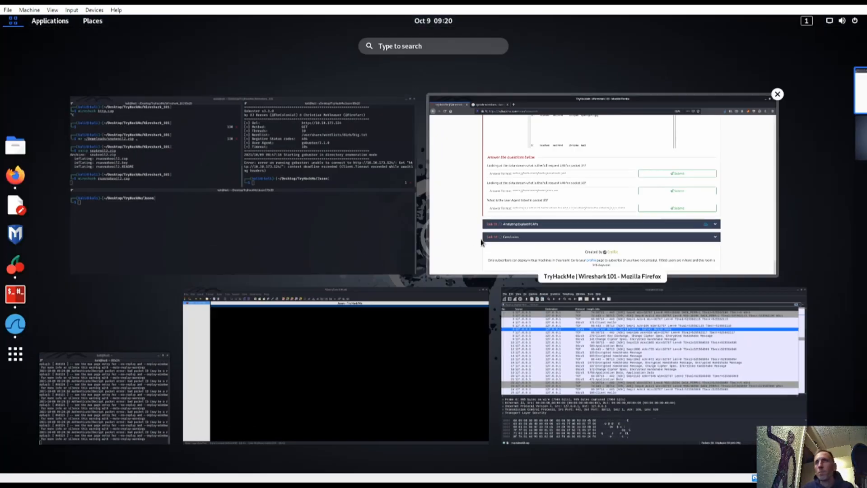
left_click(591, 332)
scroll(129, 266, "down", 9)
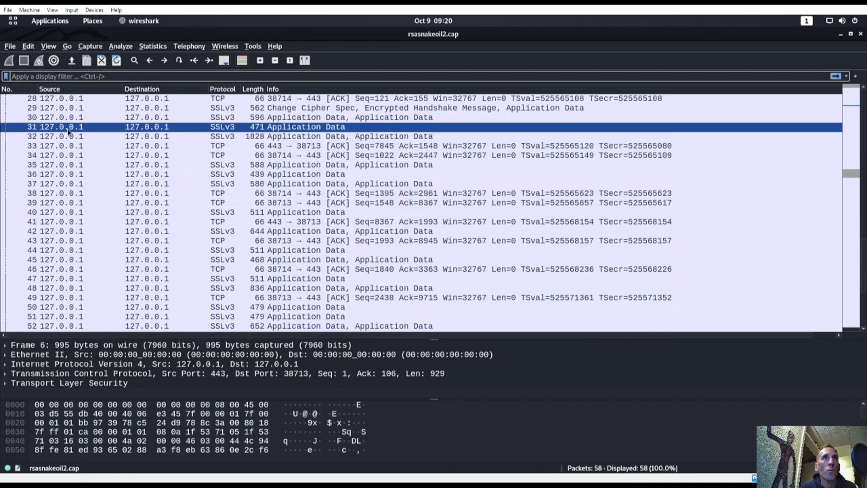
Step: Open packet 31 in its own window and expand its SSLv3 record's encrypted Application Data
double_click(68, 129)
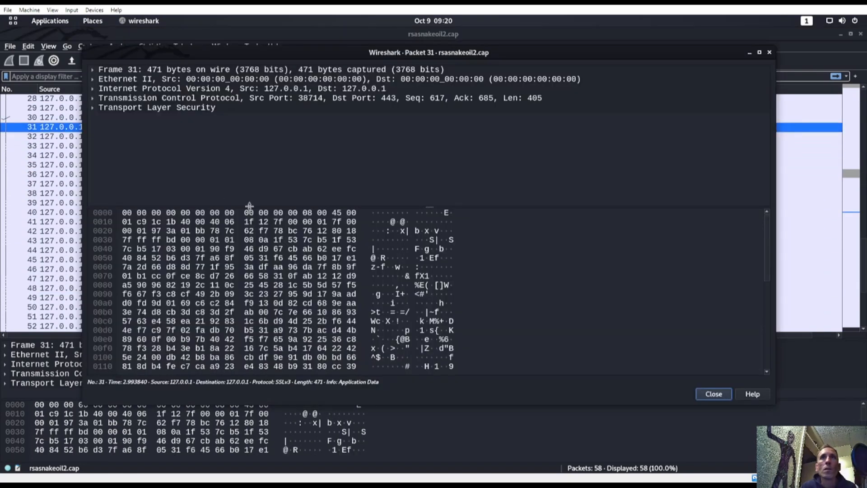
left_click_drag(249, 206, 249, 313)
double_click(136, 108)
left_click(101, 118)
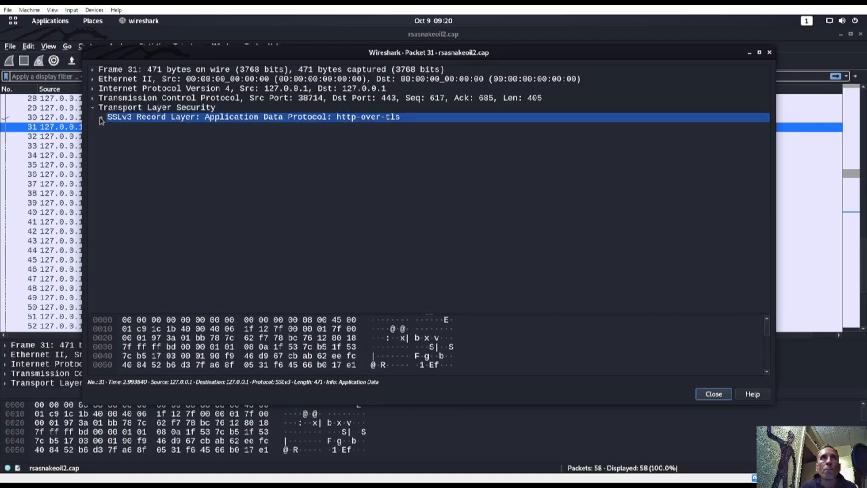
left_click(109, 129)
left_click(154, 165)
left_click(209, 156)
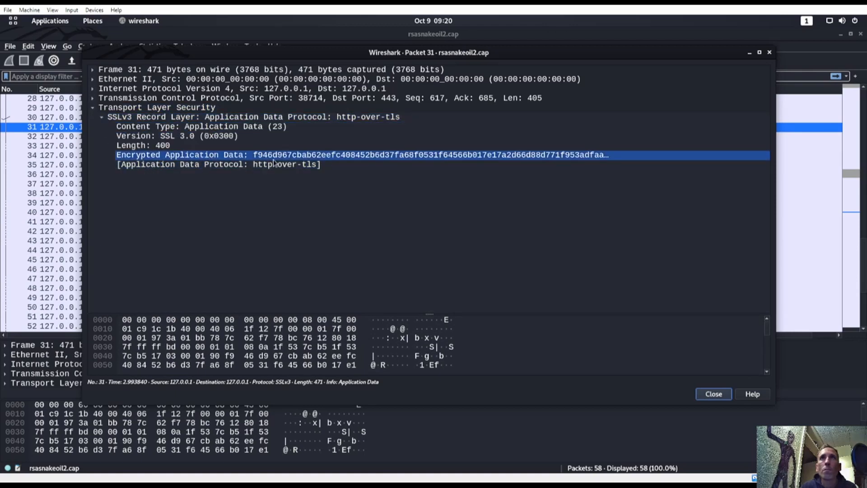
Step: Expand packet 31's TCP header showing port 38714 to 443
left_click(93, 98)
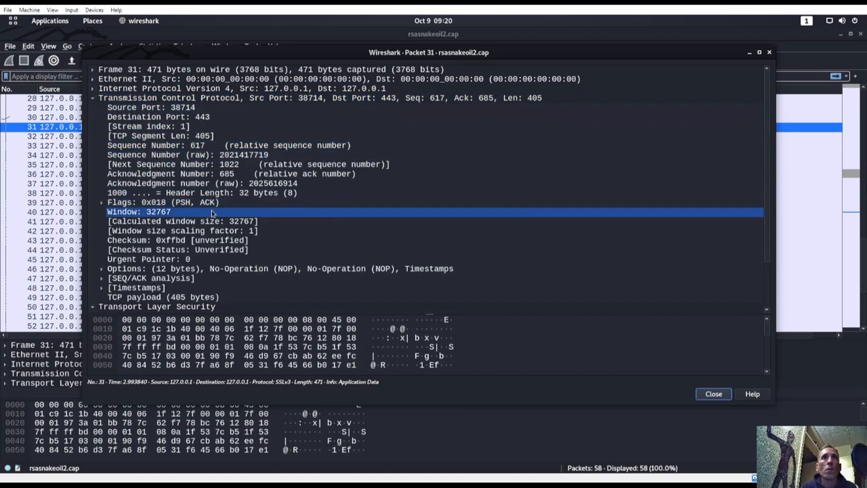
scroll(212, 213, "down", 2)
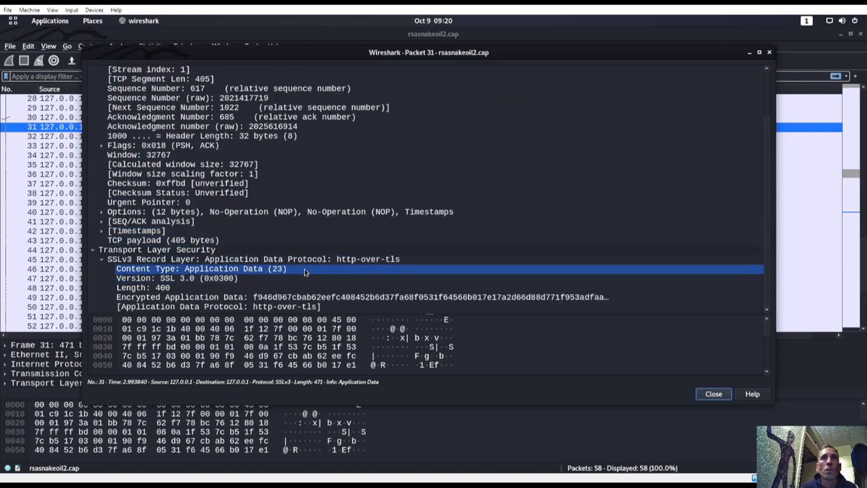
key("super")
key("super")
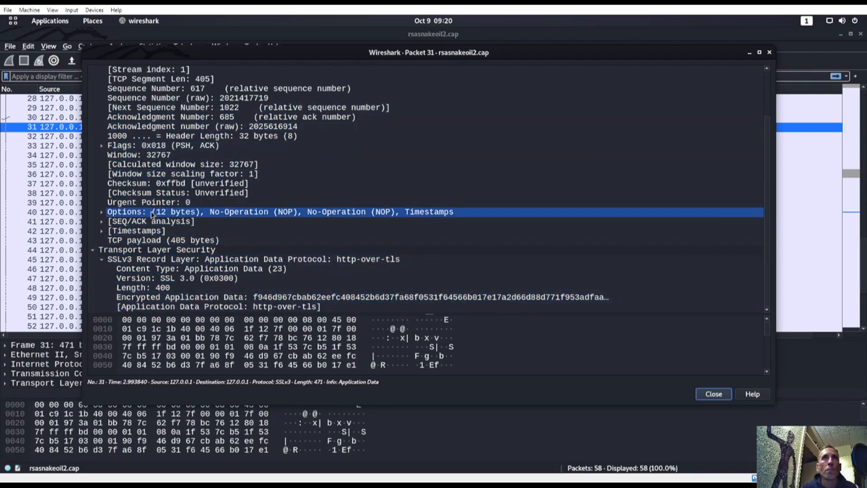
scroll(149, 216, "up", 2)
scroll(152, 215, "down", 2)
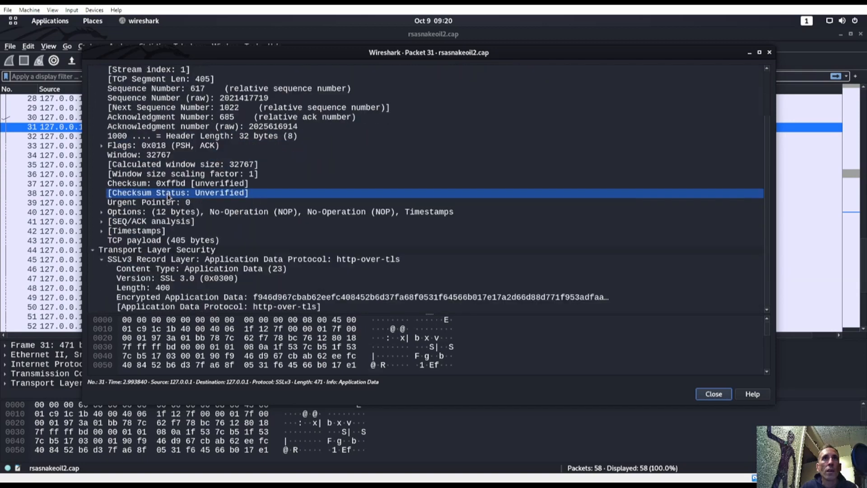
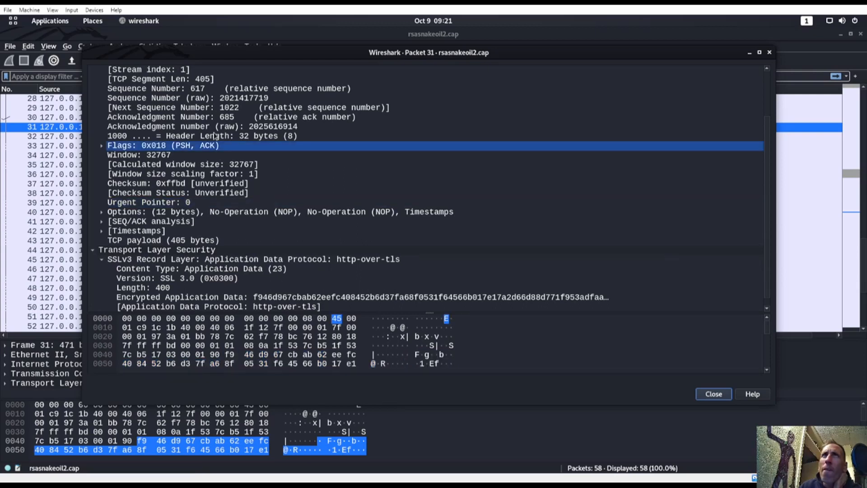
Step: Close the Packet 31 window and glance at the Analyze menu before leaving Wireshark
left_click(56, 30)
left_click(120, 50)
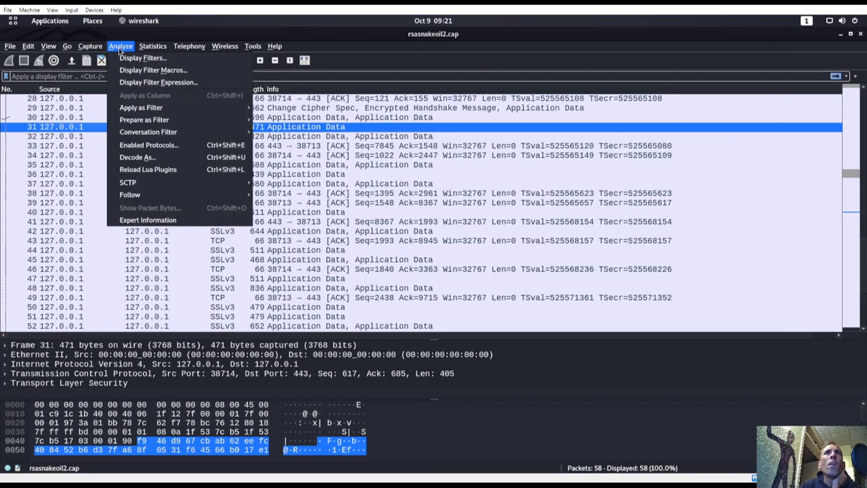
left_click(120, 50)
key("super")
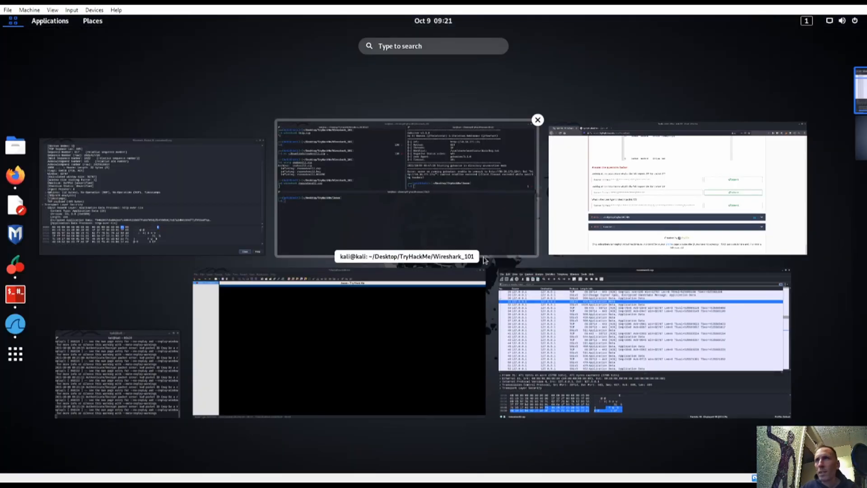
Step: Scroll TryHackMe's Task 12 page to the RSA key settings: 127.0.0.1, start_tls, http, key file
left_click(628, 199)
scroll(319, 292, "up", 10)
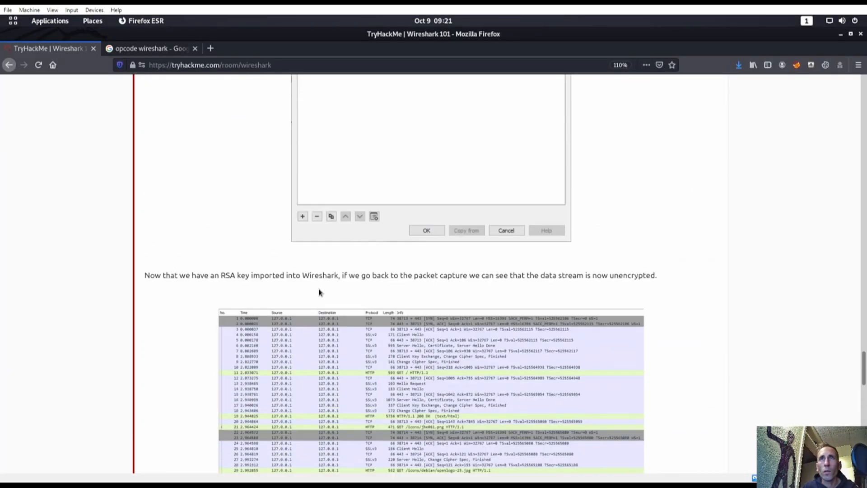
scroll(334, 311, "up", 5)
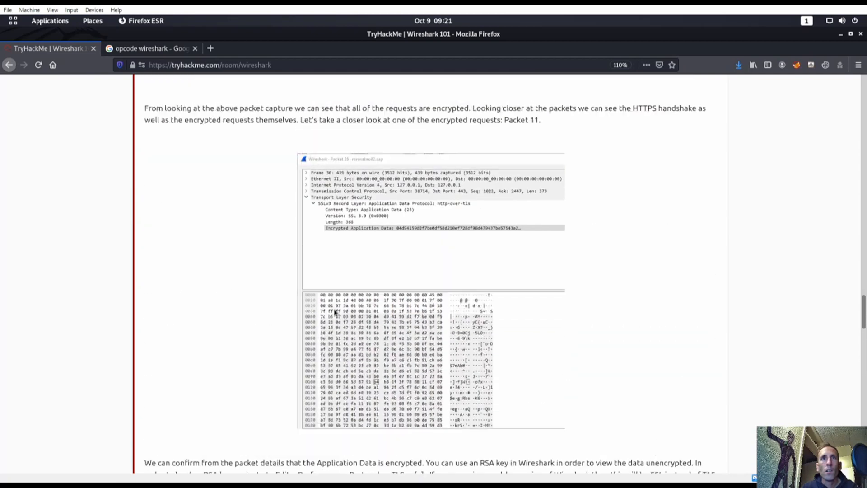
scroll(331, 309, "down", 4)
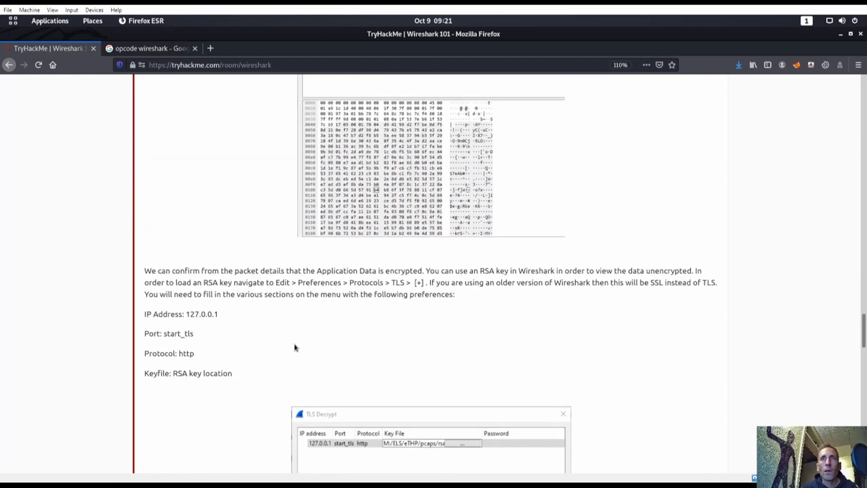
scroll(294, 346, "up", 15)
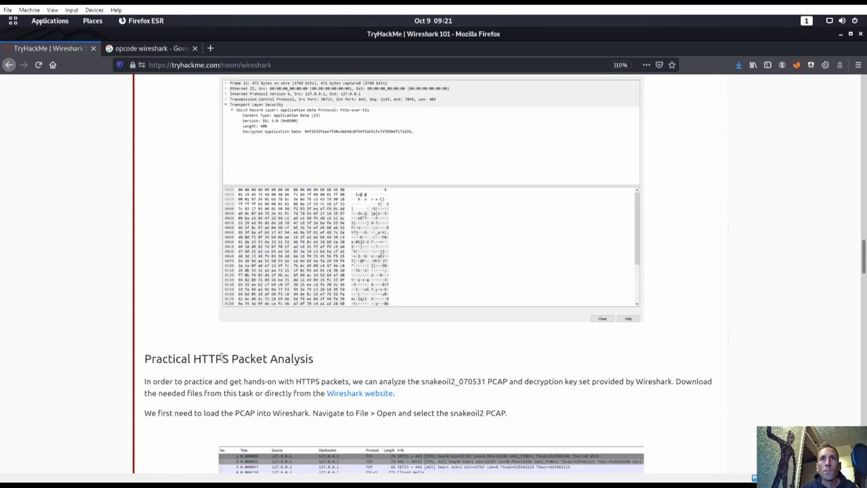
scroll(216, 343, "down", 5)
scroll(343, 316, "down", 20)
scroll(368, 326, "up", 10)
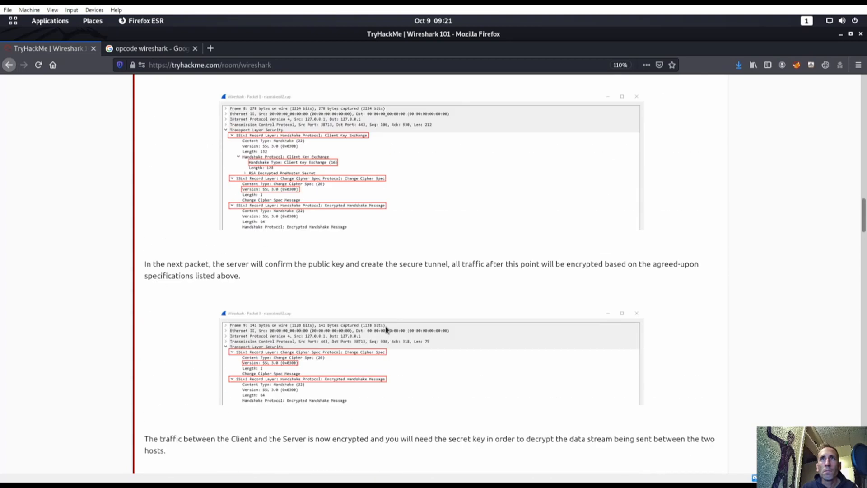
scroll(370, 334, "up", 10)
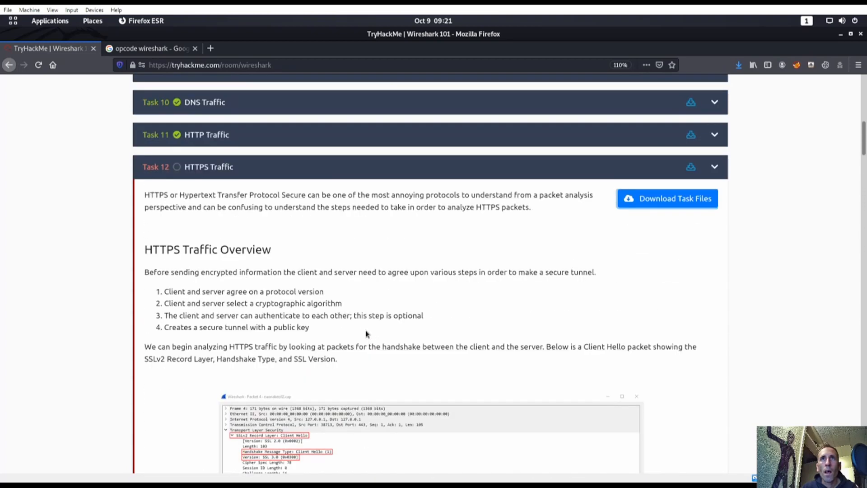
scroll(355, 332, "down", 20)
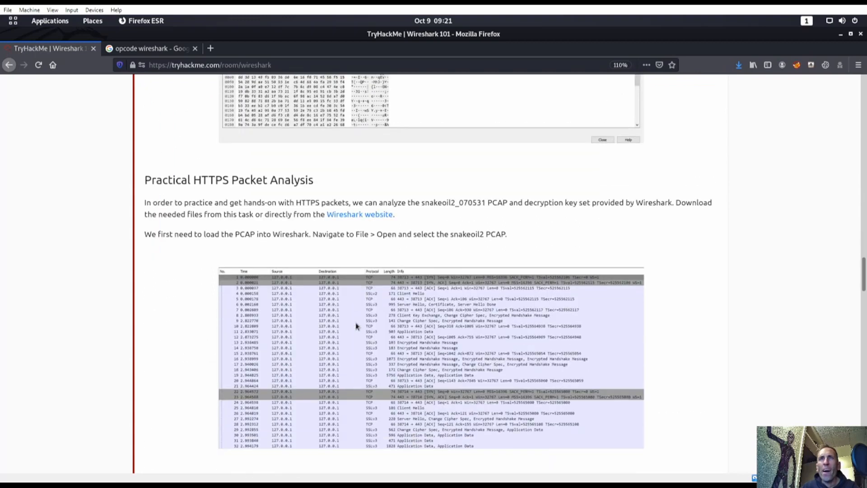
scroll(356, 326, "down", 15)
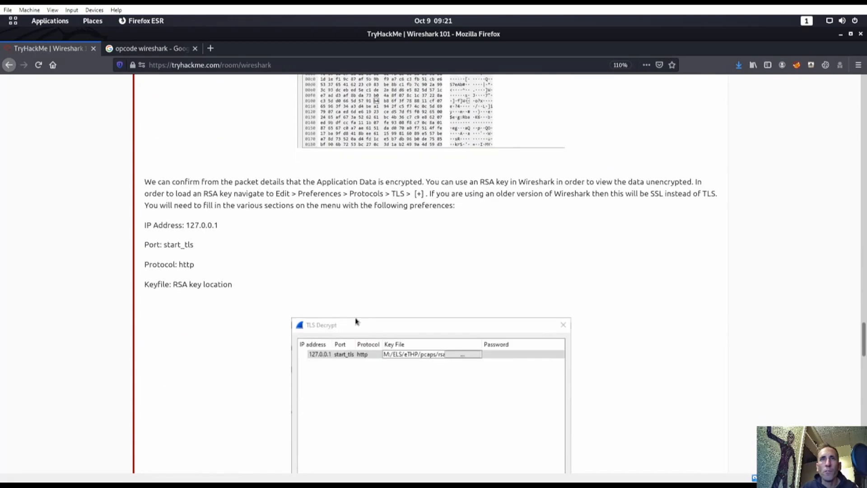
left_click_drag(211, 195, 248, 194)
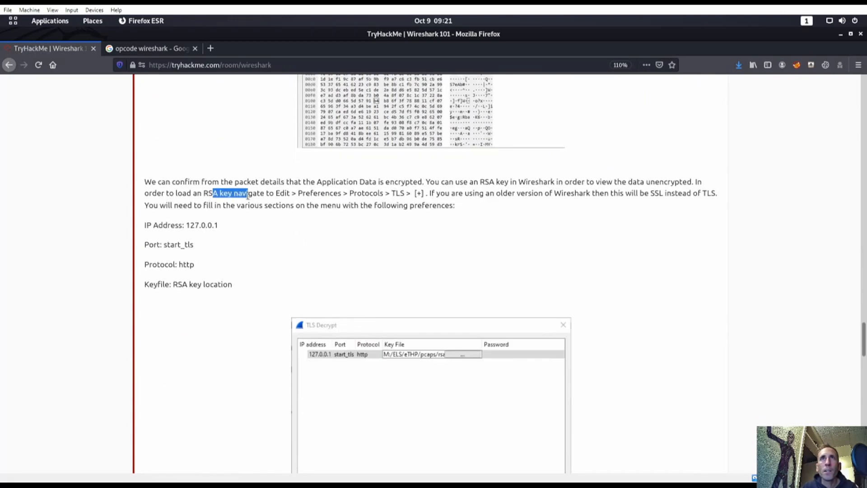
left_click(261, 194)
key("super")
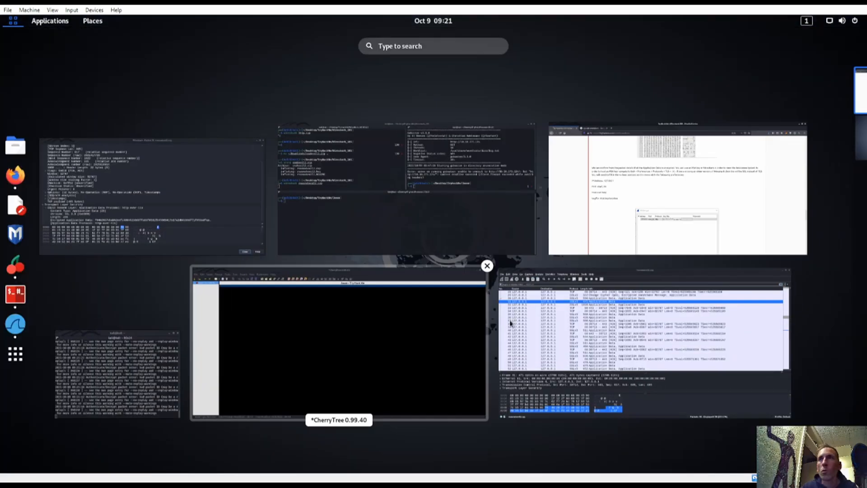
Step: Open the RSA Keys page of Wireshark's Edit > Preferences
left_click(580, 221)
key("super")
left_click(642, 345)
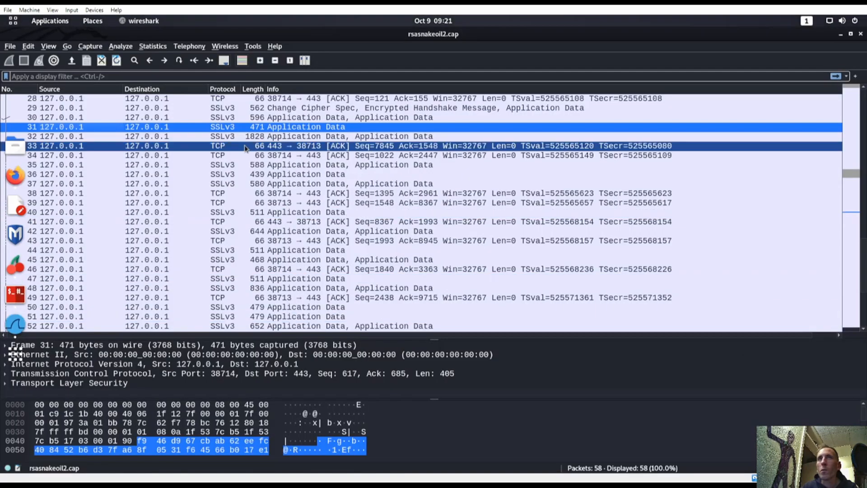
left_click(32, 46)
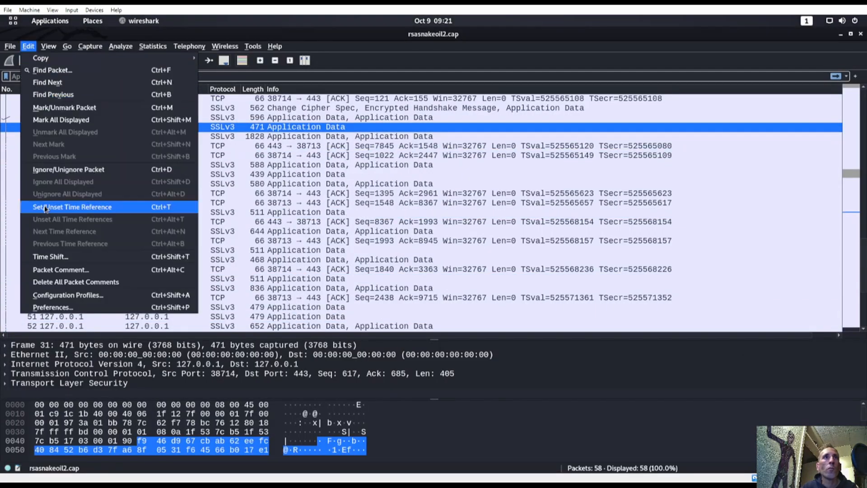
left_click(82, 303)
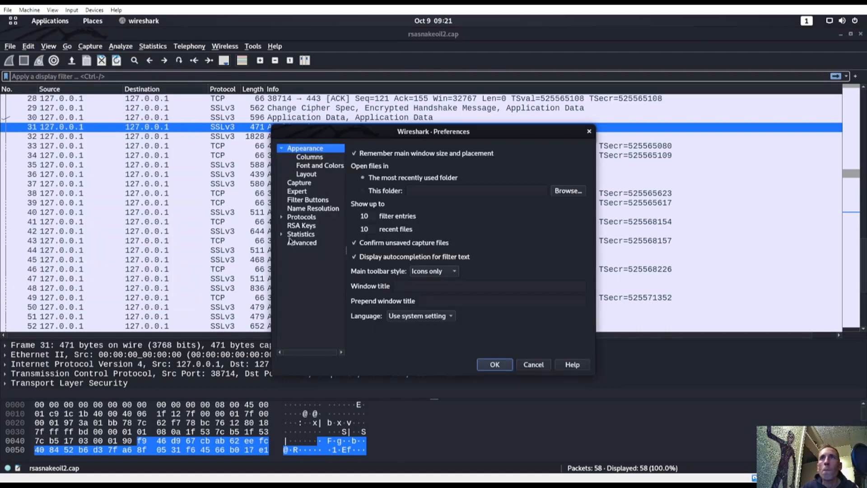
left_click(298, 226)
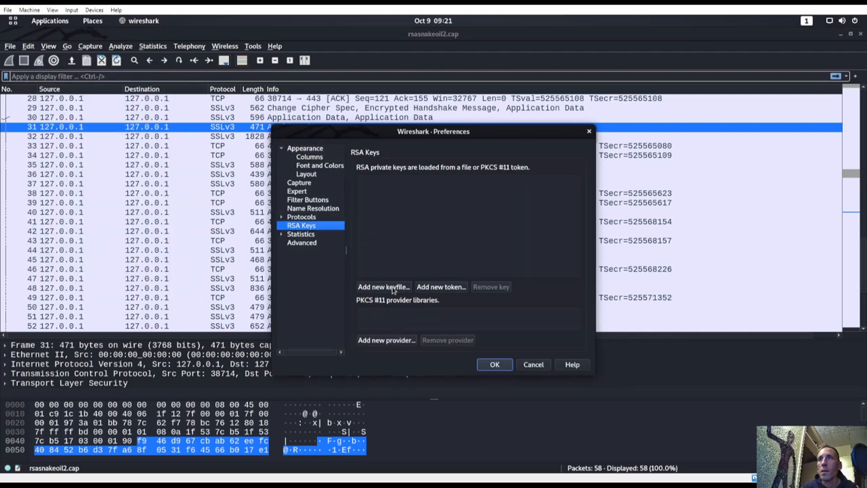
Step: Reread the TryHackMe RSA key instructions before adding the key
key("super")
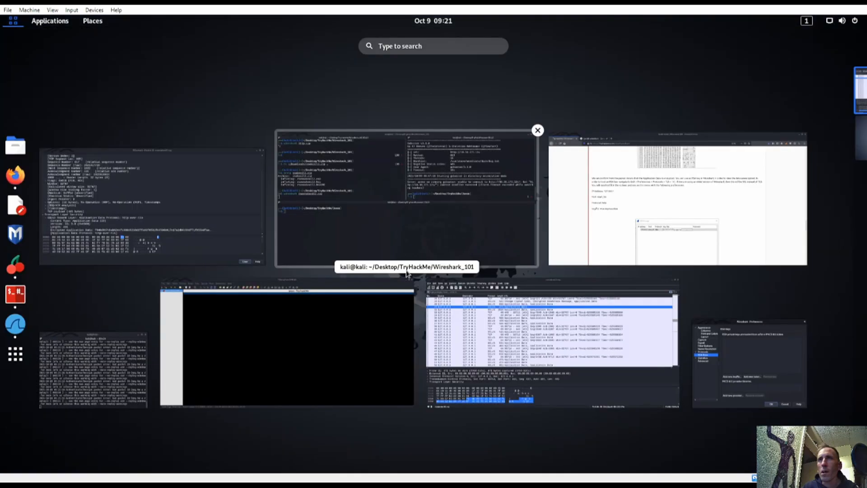
left_click(631, 232)
scroll(276, 250, "up", 1)
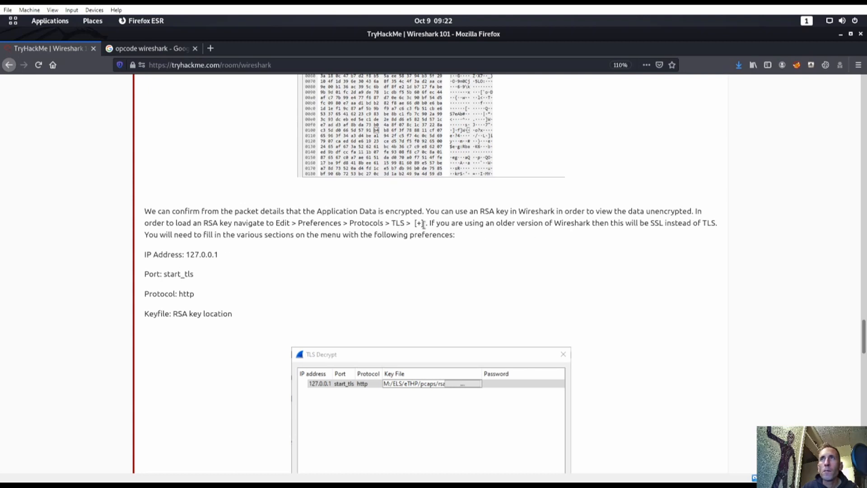
scroll(486, 233, "down", 3)
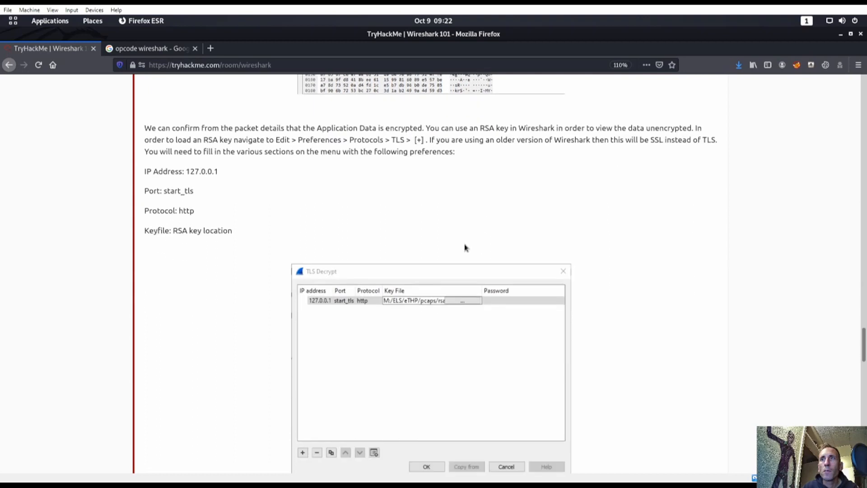
scroll(263, 257, "down", 5)
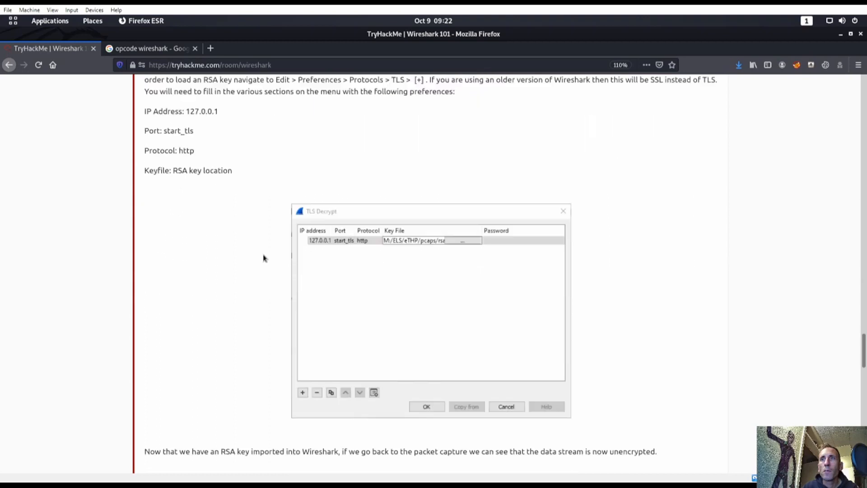
scroll(264, 257, "up", 6)
scroll(291, 262, "up", 2)
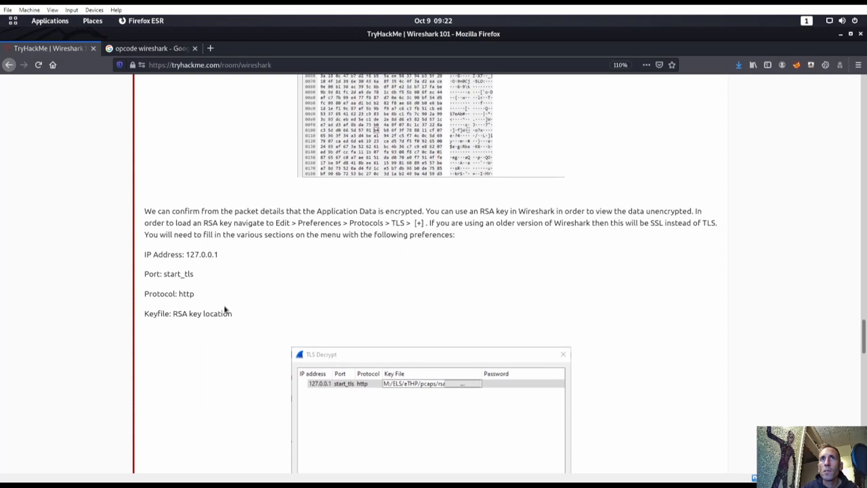
key("super")
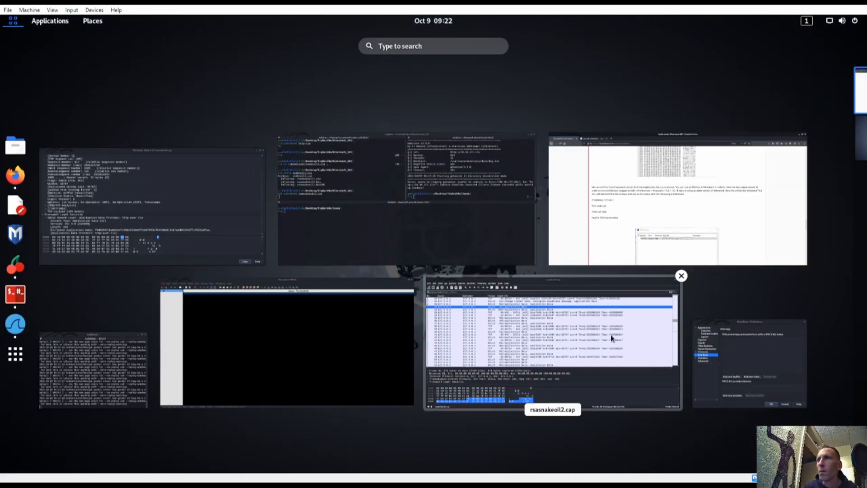
Step: Add rsasnakeoil2.key as a new RSA key file and save the preferences with OK
left_click(496, 289)
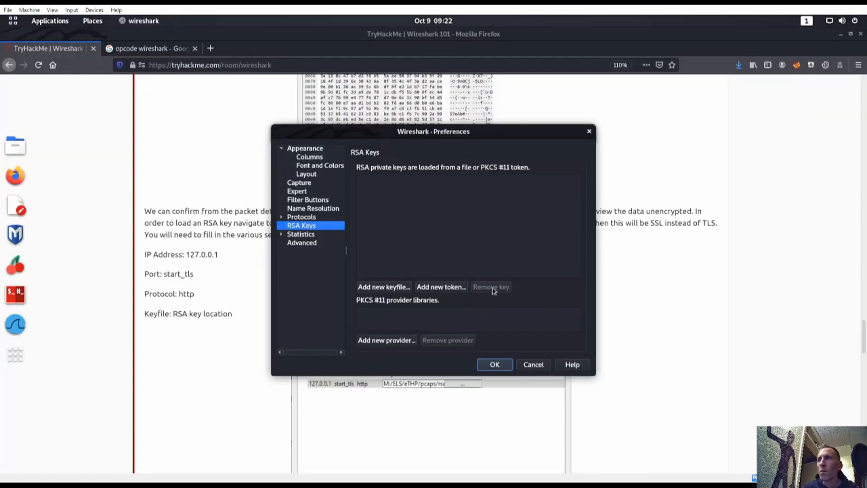
left_click(385, 288)
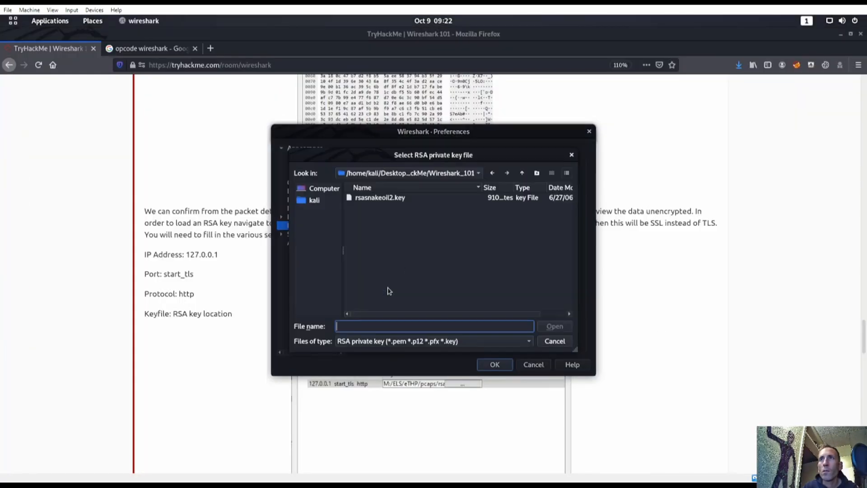
double_click(385, 199)
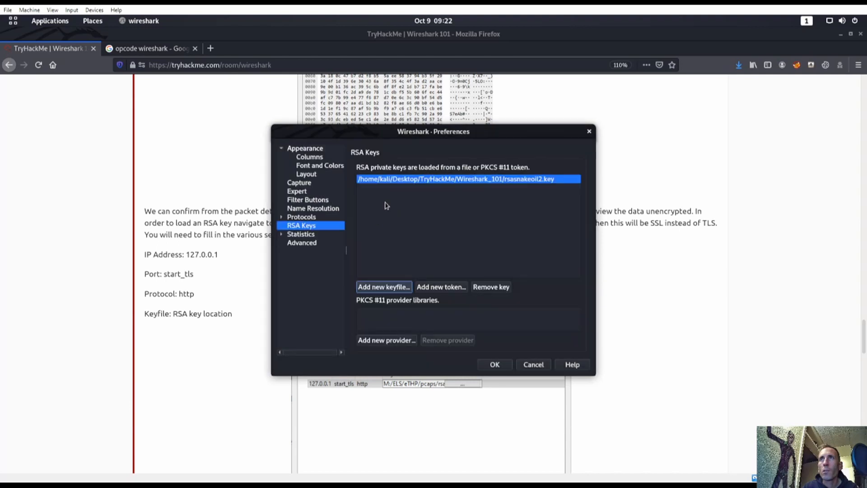
left_click(496, 364)
Step: Return to the TryHackMe page's decrypted-capture example
key("super")
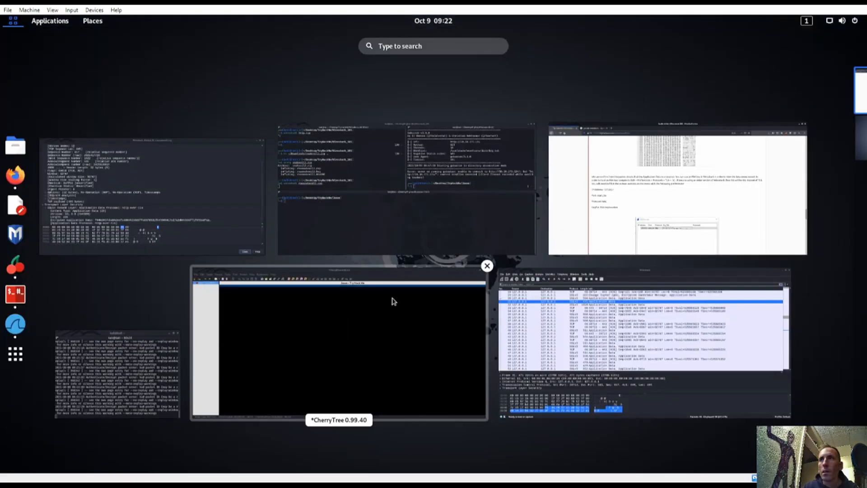
left_click(533, 294)
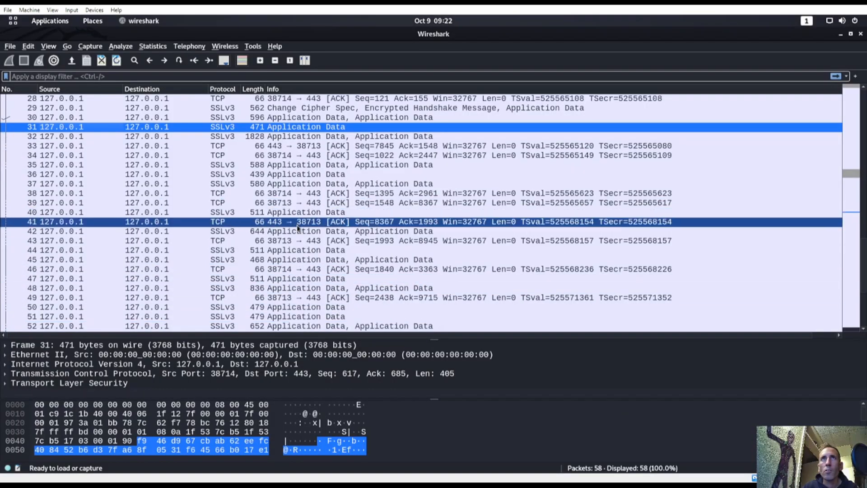
key("super")
left_click(591, 223)
scroll(350, 312, "down", 6)
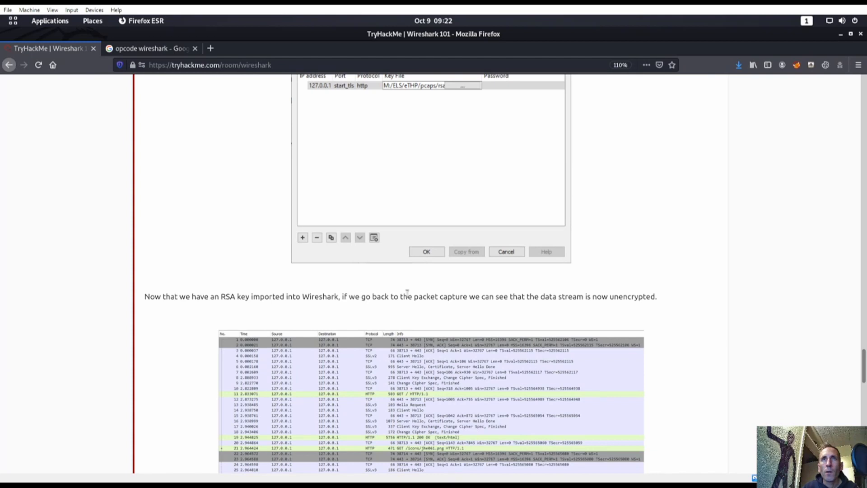
Step: Recheck packet 31, whose SSL application data is still encrypted, then close its window
scroll(664, 289, "down", 3)
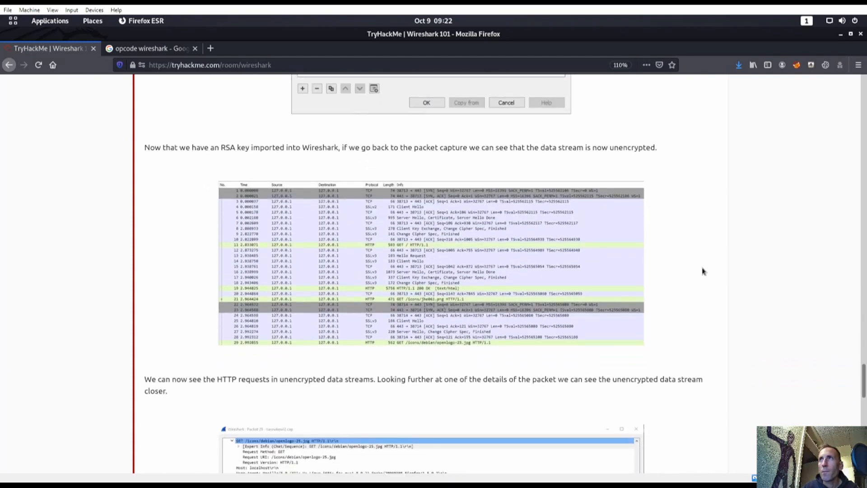
scroll(703, 271, "up", 1)
key("super")
left_click(558, 281)
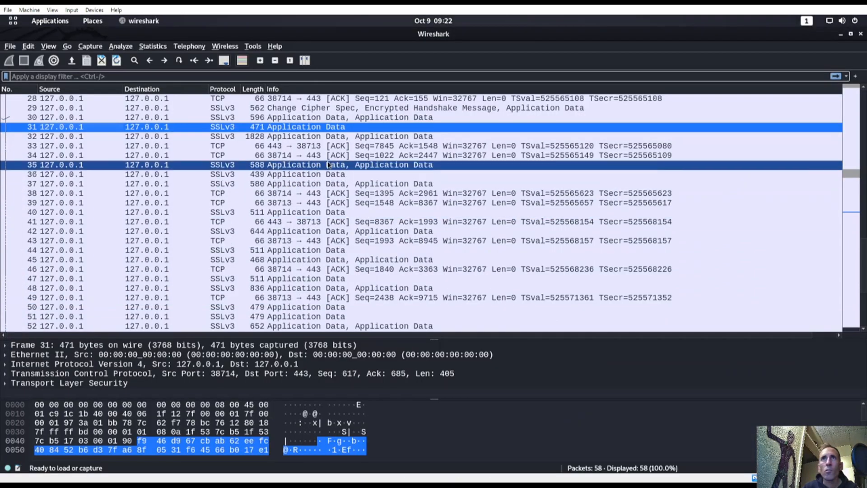
double_click(343, 127)
scroll(316, 162, "down", 4)
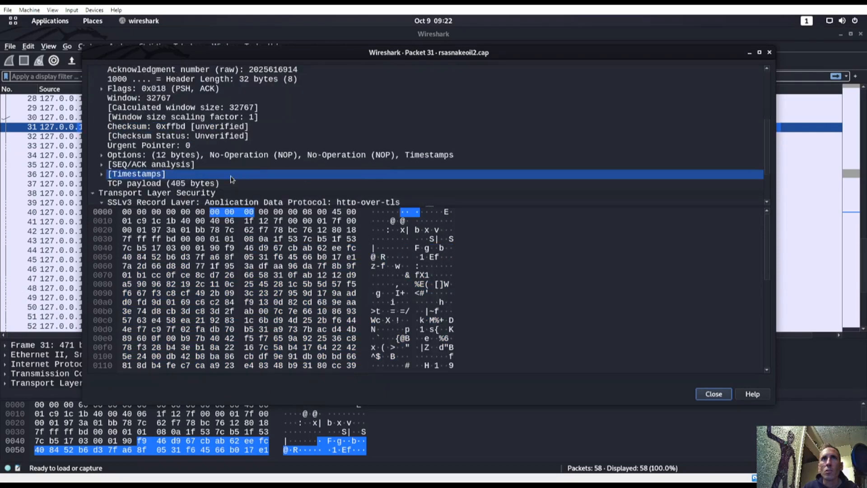
scroll(249, 167, "down", 3)
left_click(248, 165)
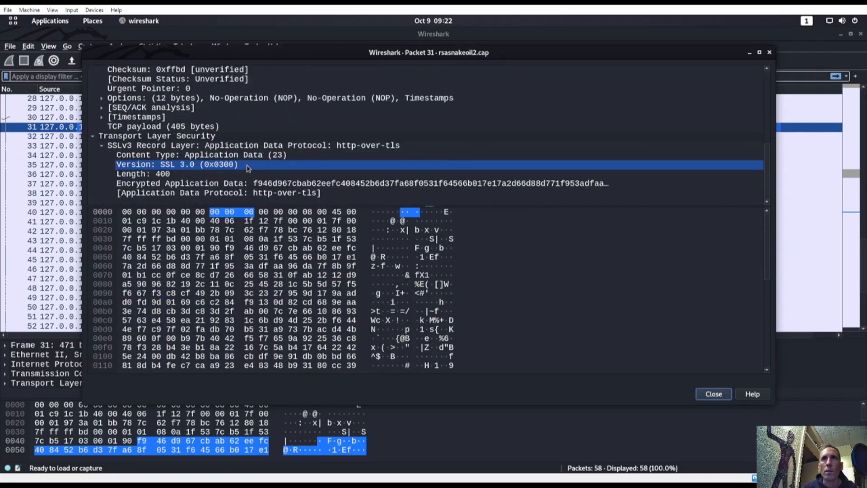
left_click(334, 185)
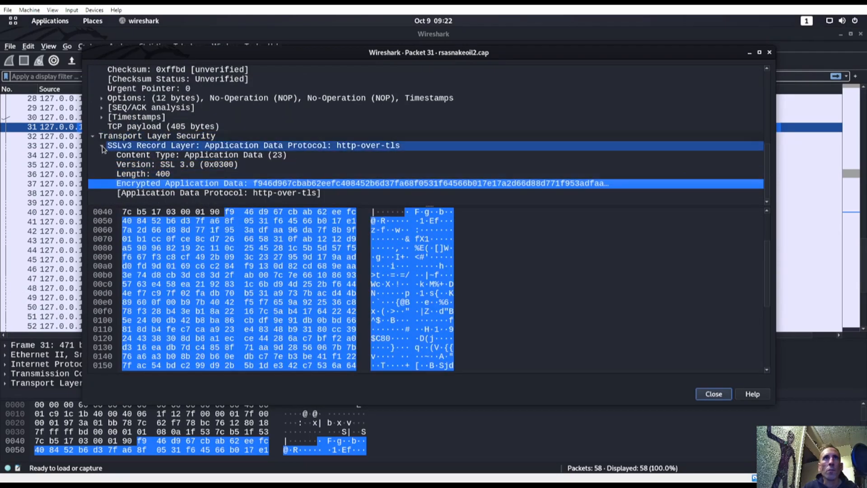
left_click(101, 117)
left_click(101, 118)
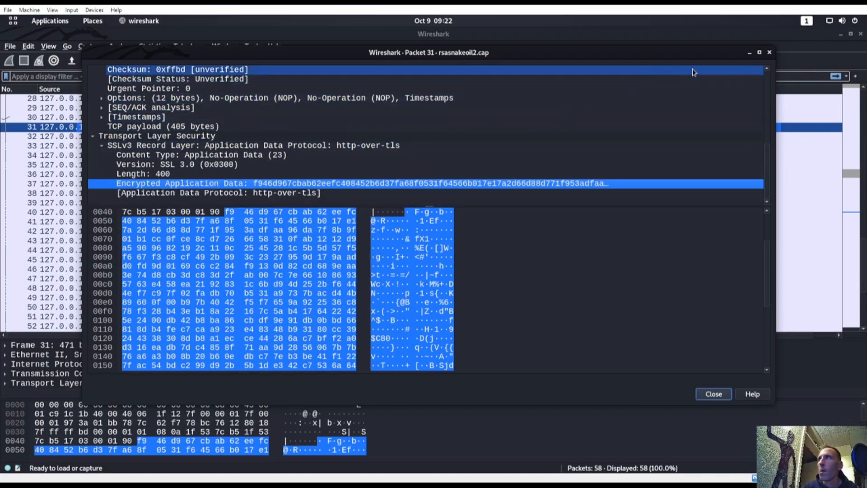
left_click(713, 394)
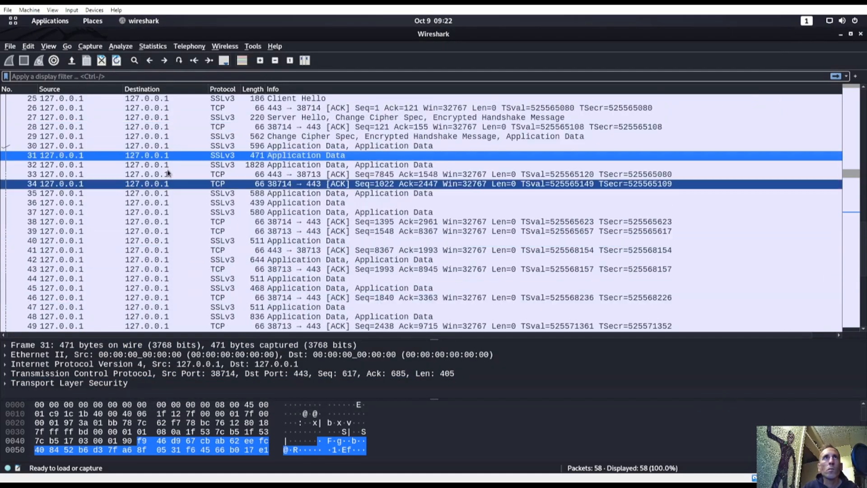
Step: Confirm rsasnakeoil2.key is listed under RSA Keys; a PKCS #11 token attempt finds none
left_click(28, 46)
left_click(54, 309)
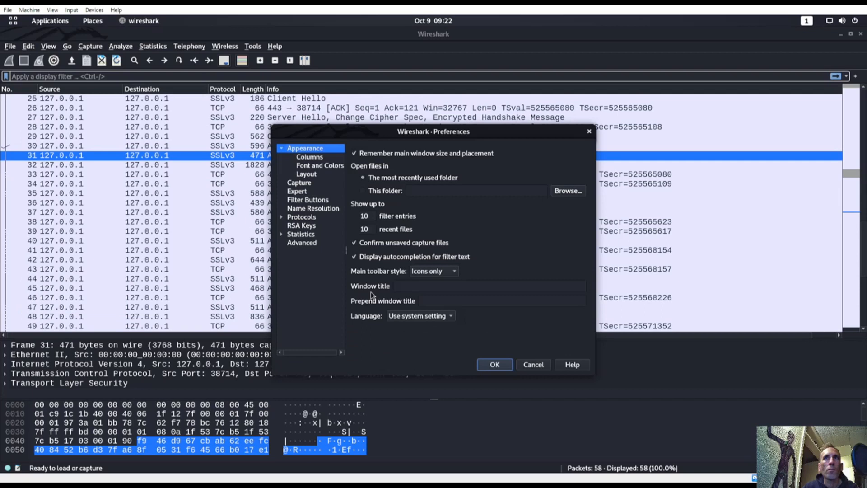
left_click(311, 225)
left_click(434, 179)
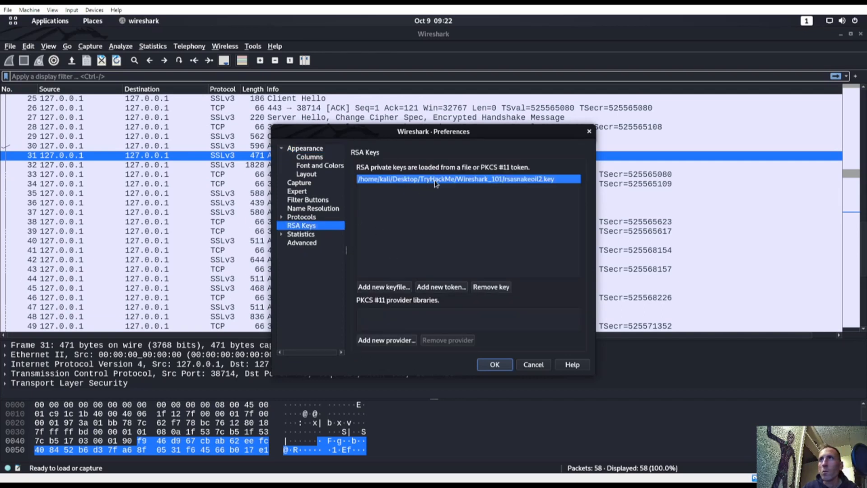
left_click(442, 288)
left_click(523, 270)
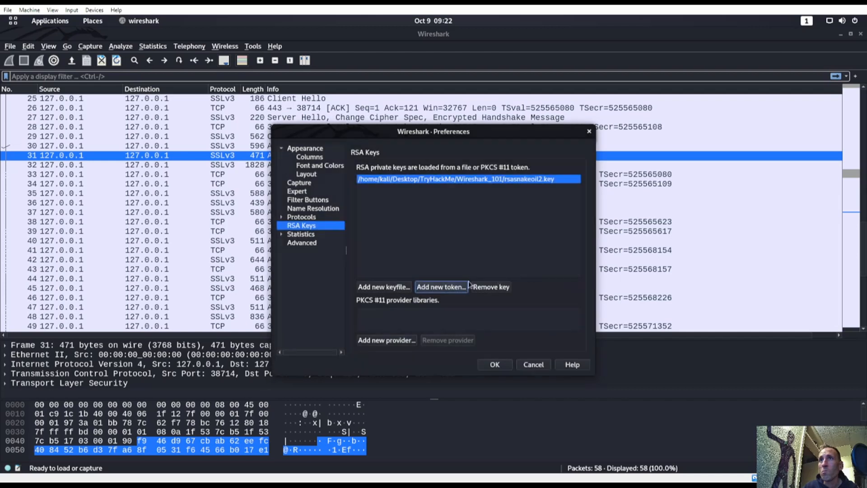
Step: Browse the Protocols, Statistics and Advanced preference pages, then apply the preferences with OK
left_click(282, 219)
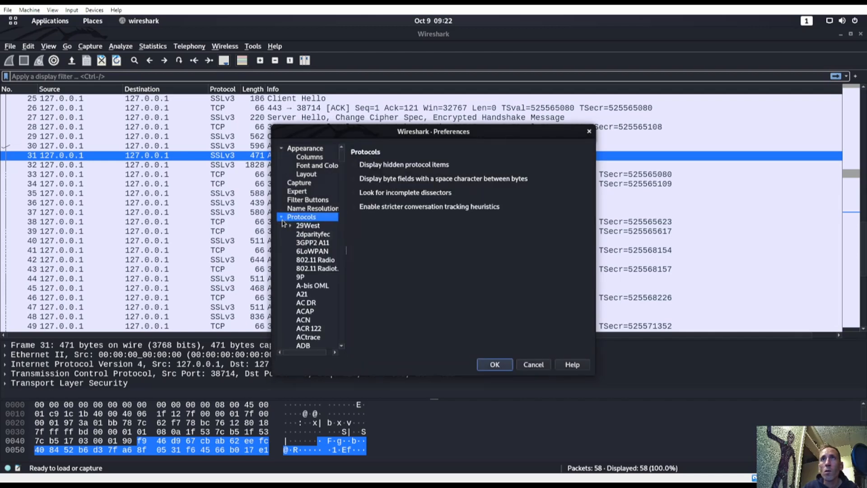
scroll(309, 291, "down", 20)
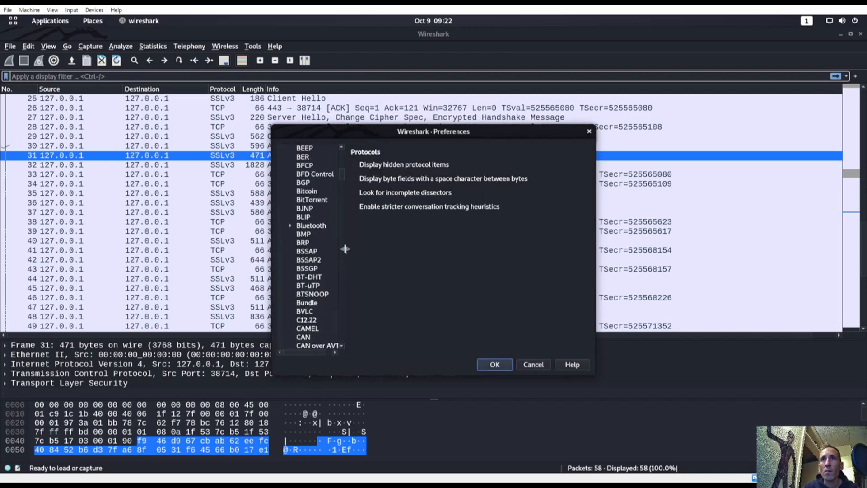
left_click_drag(342, 176, 338, 359)
left_click(281, 329)
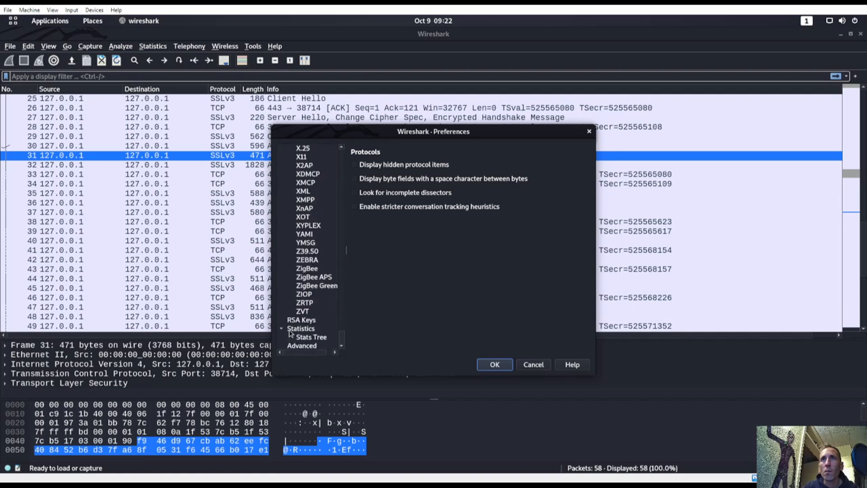
left_click(300, 322)
left_click(341, 346)
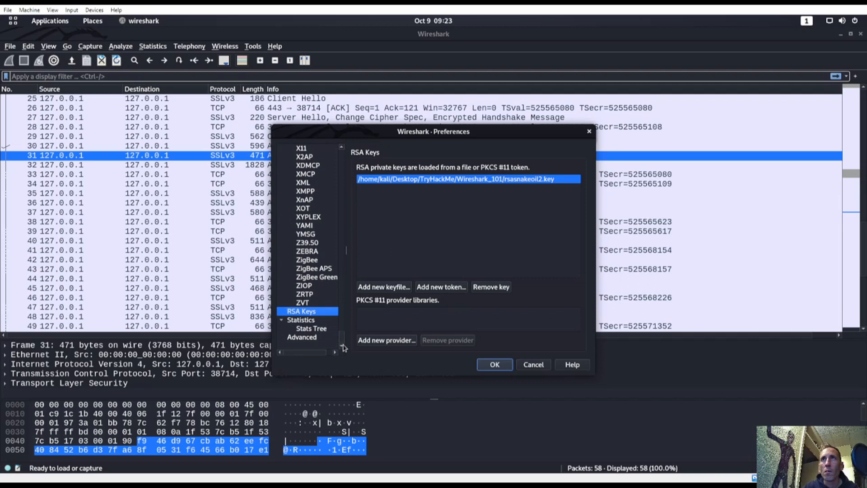
left_click(312, 339)
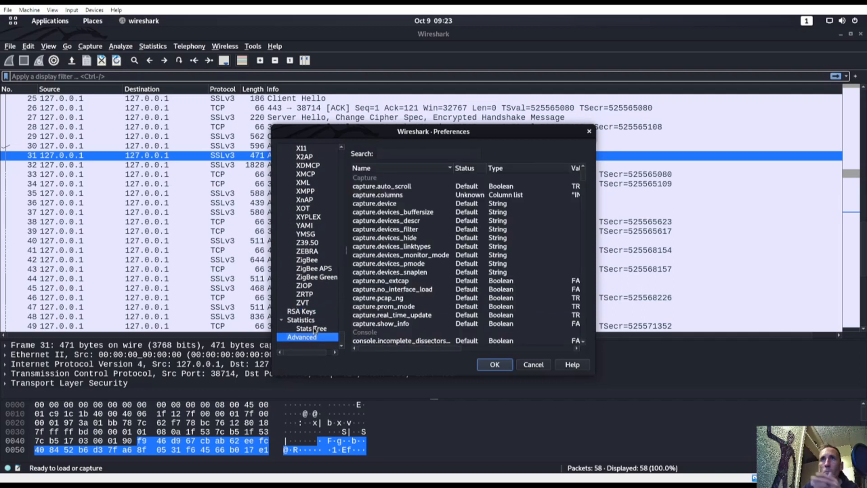
left_click(315, 312)
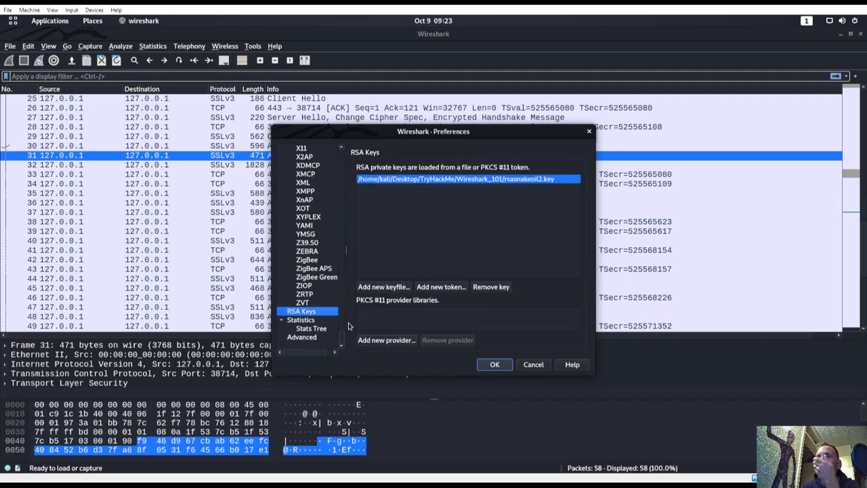
left_click(495, 364)
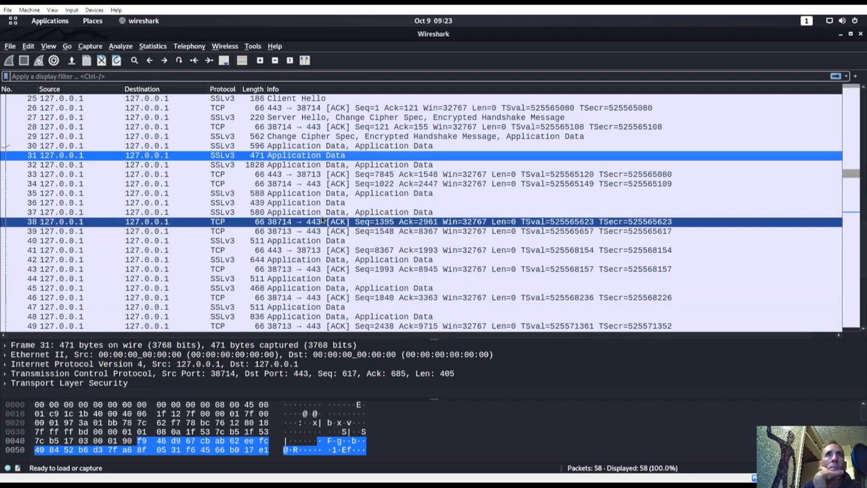
Step: Close Wireshark and rerun wireshark rsasnakeoil2.cap from the terminal
left_click(860, 35)
key("super")
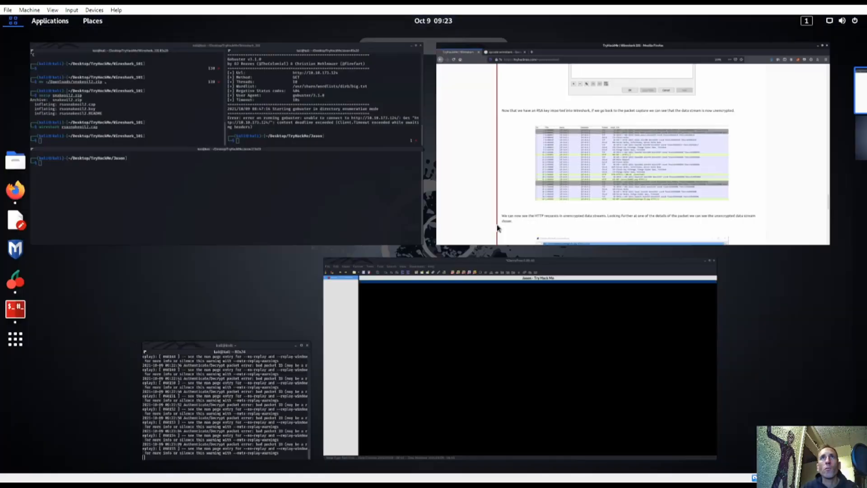
left_click(261, 170)
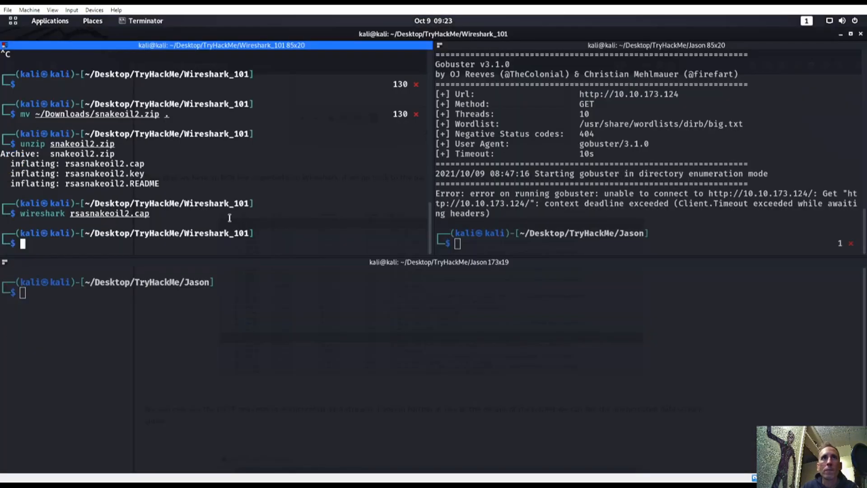
key("Up")
key("Return")
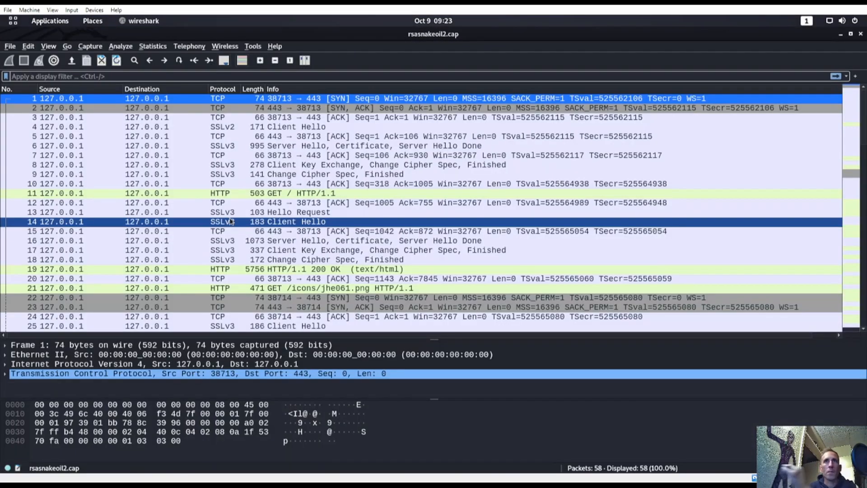
Step: Inspect packet 11's decrypted HTTP GET request headers
left_click(306, 194)
double_click(305, 194)
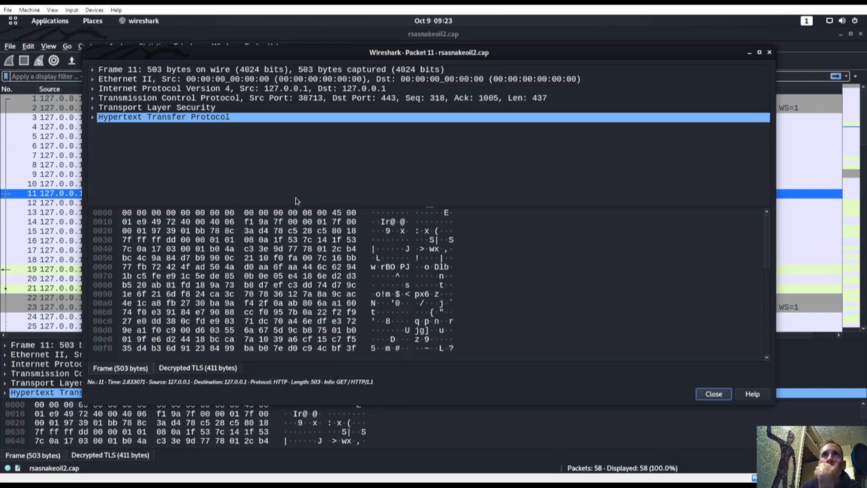
left_click(93, 118)
scroll(407, 167, "down", 2)
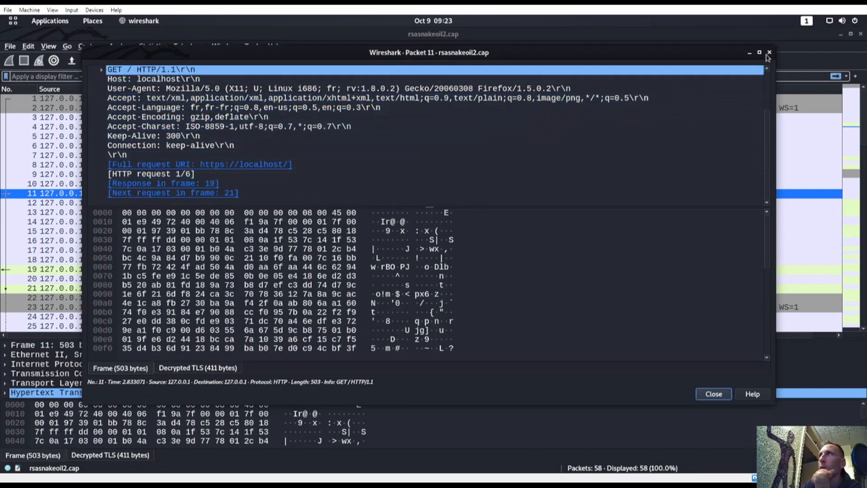
left_click(769, 53)
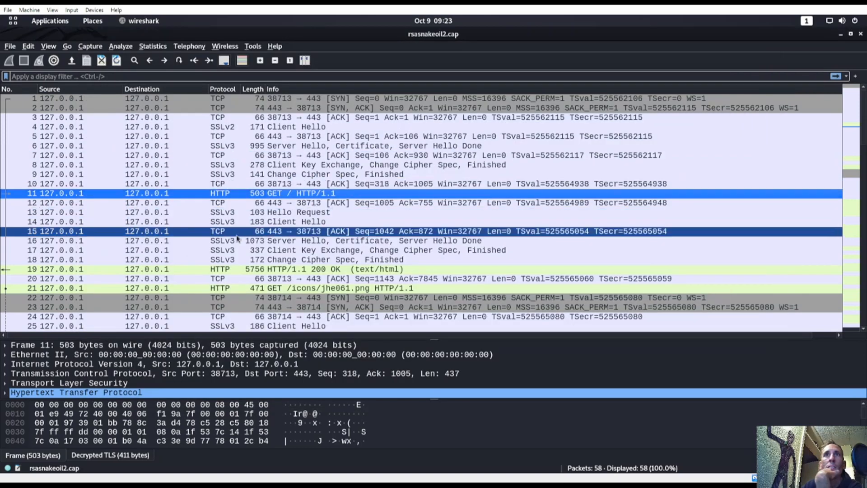
Step: Inspect packet 18's TLS Finished and Change Cipher Spec records
scroll(252, 205, "down", 2)
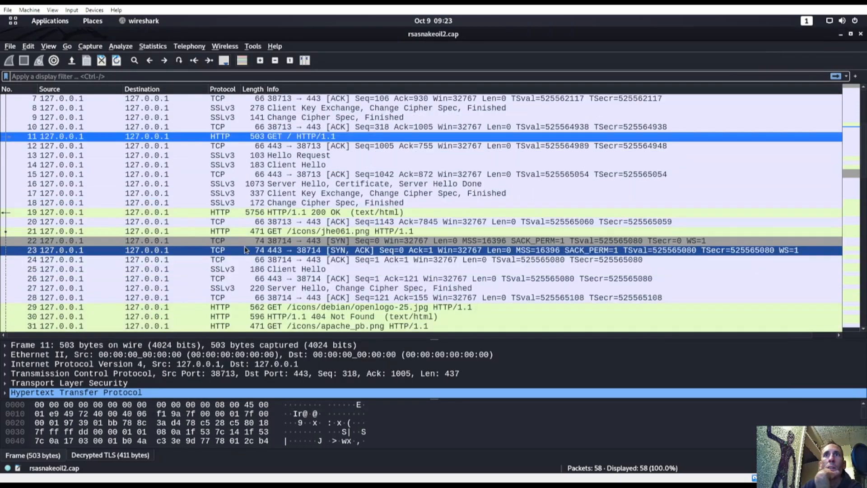
double_click(246, 204)
left_click(118, 108)
left_click(93, 108)
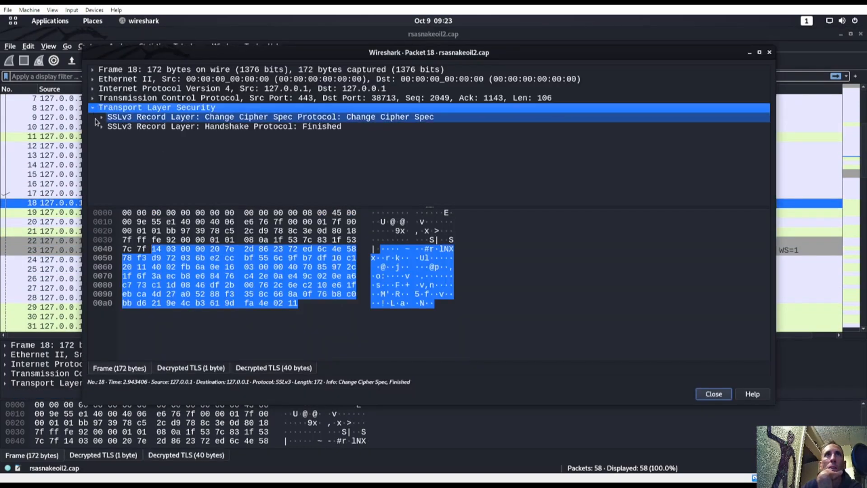
left_click(102, 127)
left_click(111, 165)
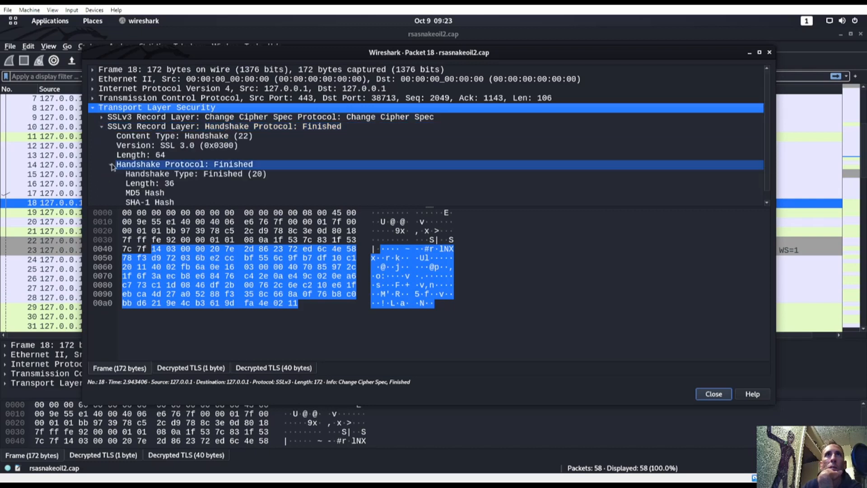
scroll(117, 185, "down", 1)
scroll(135, 155, "up", 1)
left_click(102, 117)
scroll(158, 166, "down", 1)
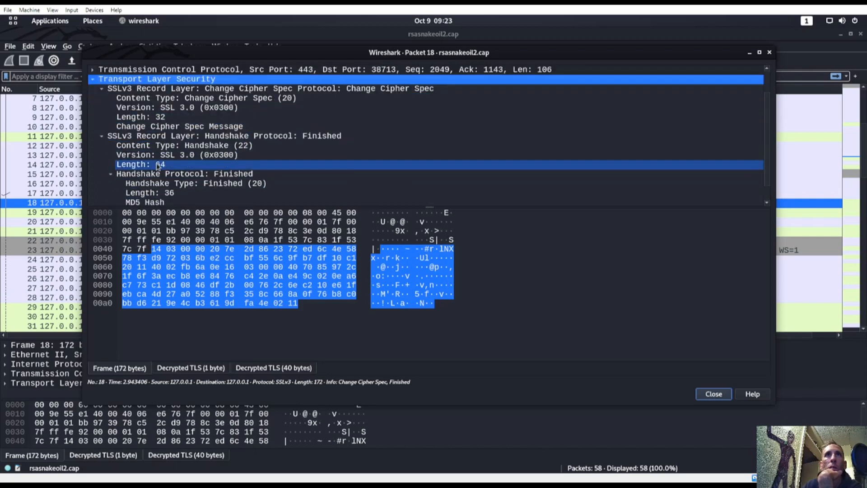
left_click(769, 53)
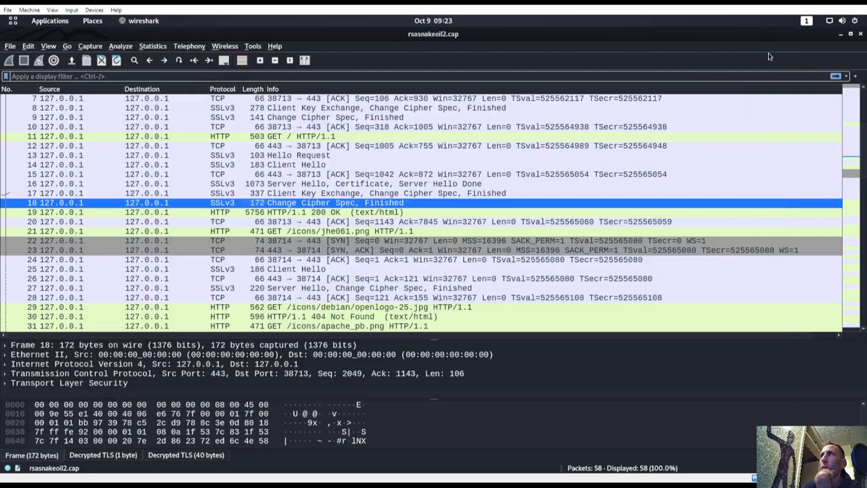
Step: View packet 8, then scroll to requests like GET /icons/apache_pb.png and the 404 Not Found
scroll(229, 186, "up", 2)
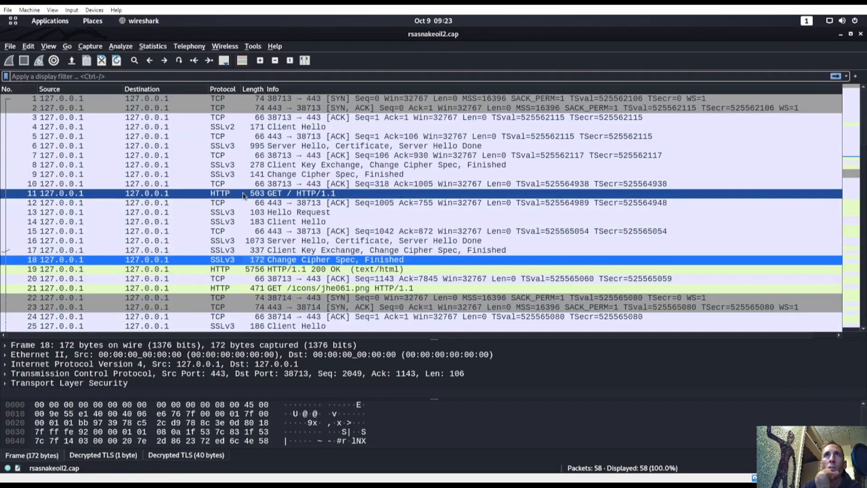
double_click(219, 166)
scroll(158, 178, "down", 5)
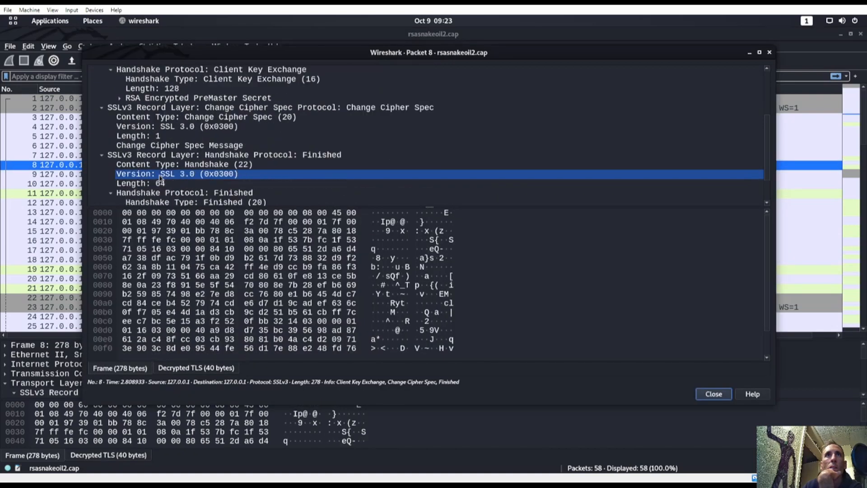
scroll(430, 98, "up", 2)
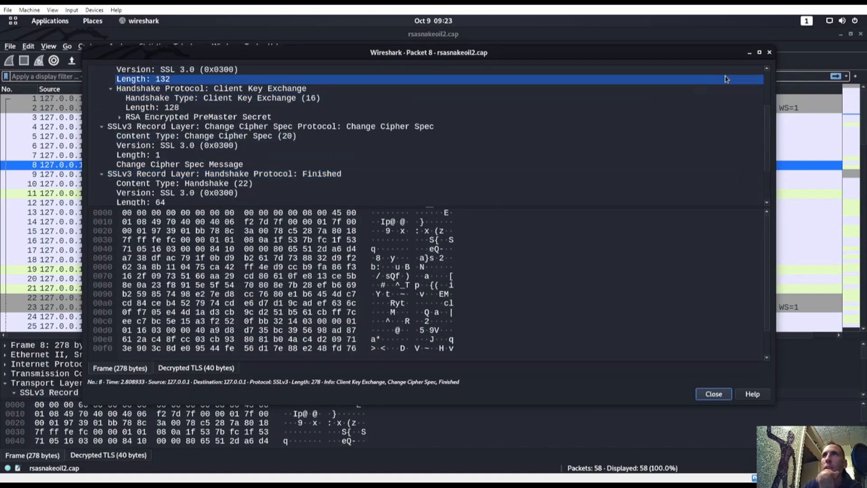
left_click(769, 53)
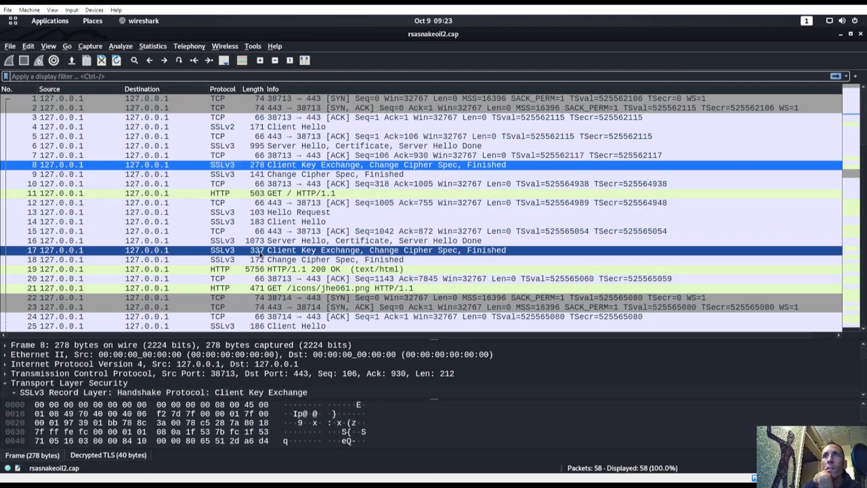
scroll(261, 282, "down", 2)
scroll(261, 284, "down", 5)
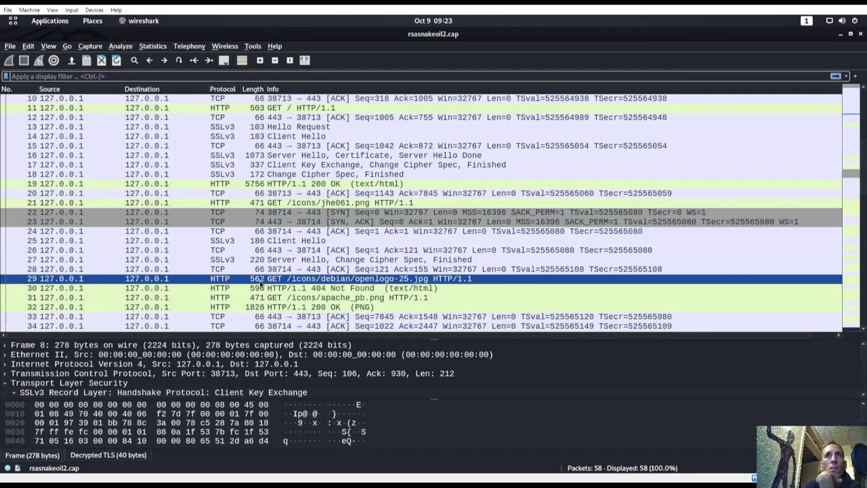
key("super")
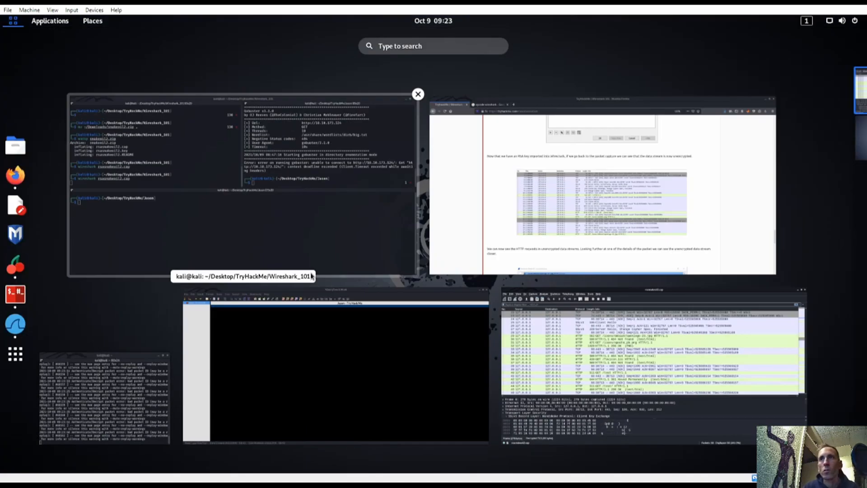
Step: Read the Export Objects > HTTP instructions and the questions about packets 31 and 50
left_click(565, 244)
scroll(360, 320, "down", 10)
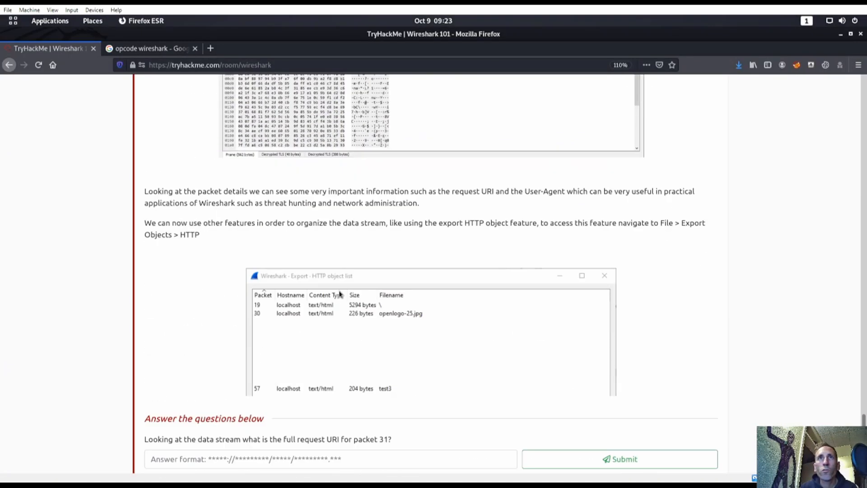
scroll(340, 294, "down", 3)
scroll(335, 299, "up", 1)
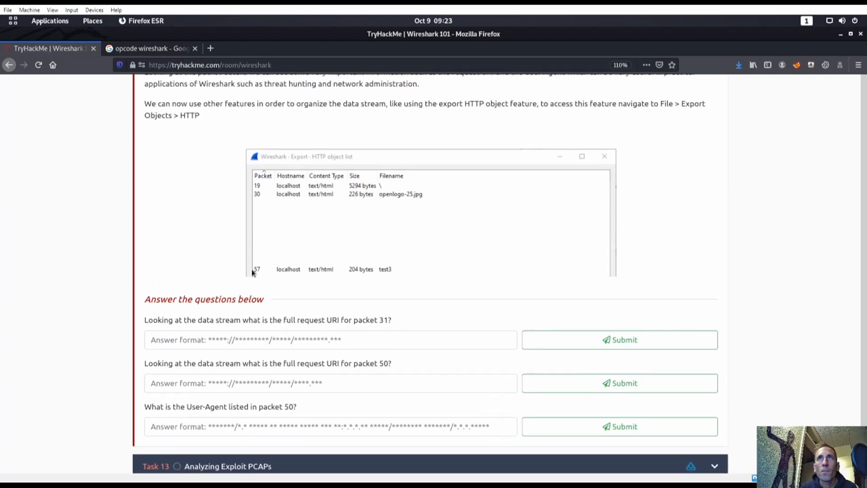
scroll(335, 205, "up", 3)
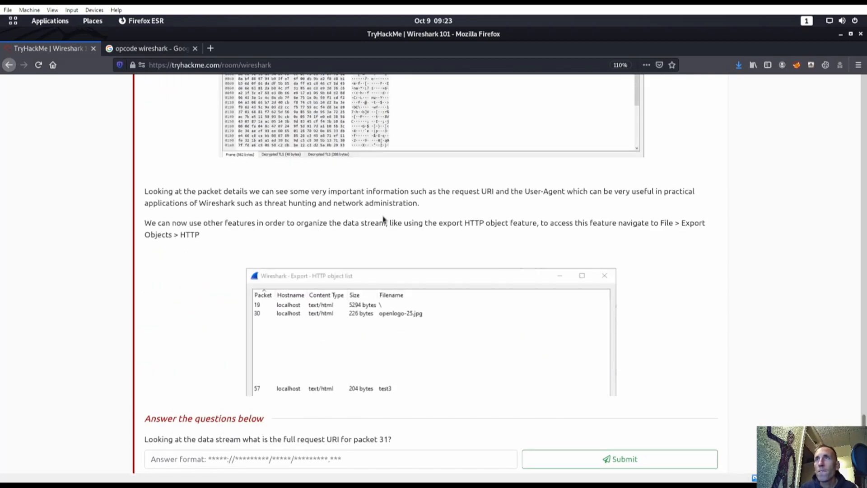
triple_click(382, 220)
left_click(667, 243)
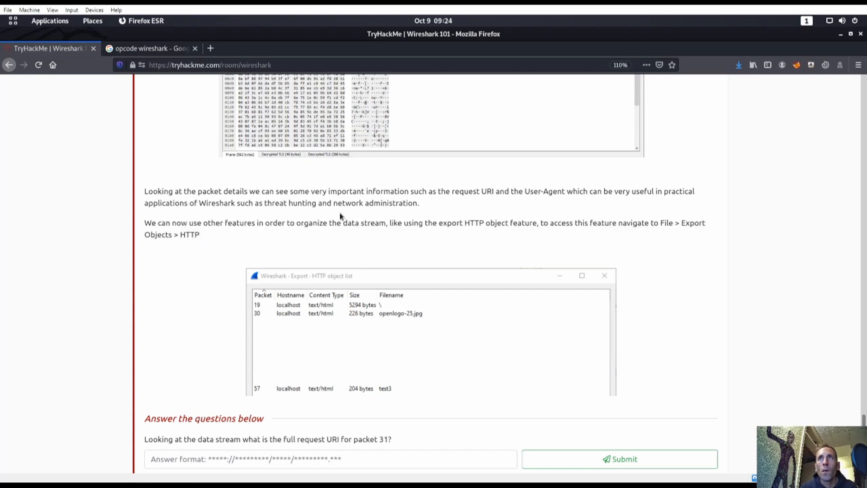
scroll(175, 389, "down", 2)
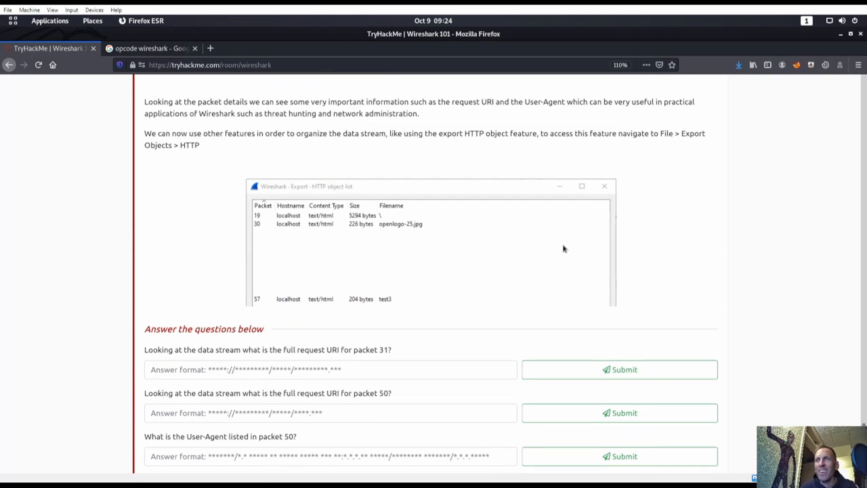
key("super")
left_click(560, 228)
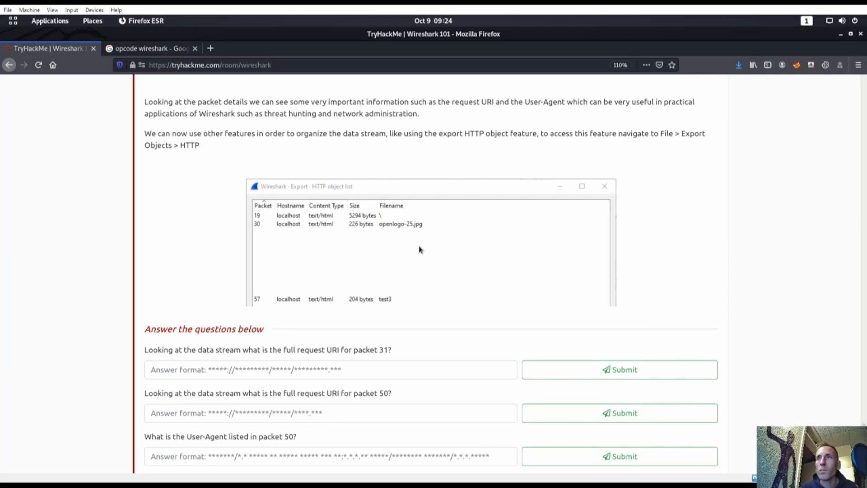
key("super")
left_click(650, 361)
left_click(181, 193)
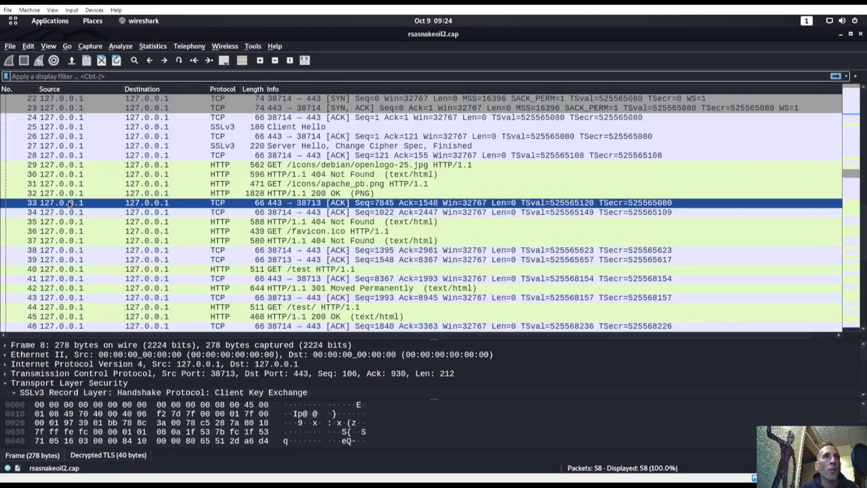
double_click(187, 184)
scroll(187, 176, "down", 5)
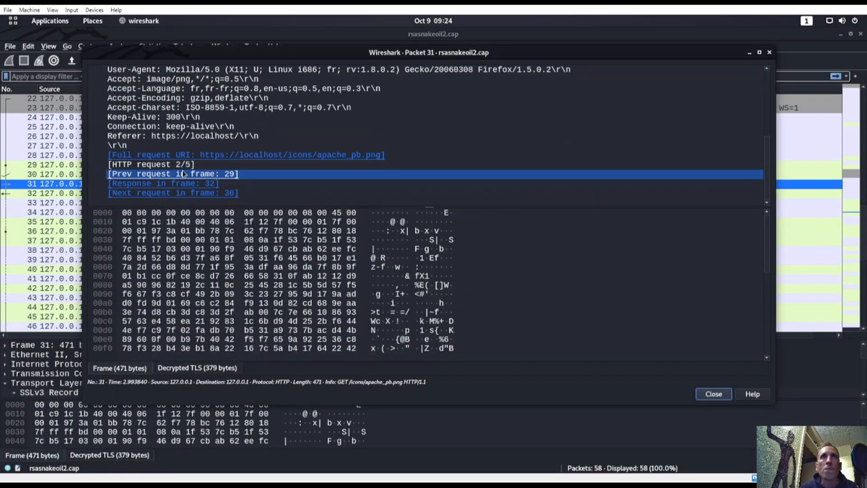
left_click(251, 146)
left_click(262, 155)
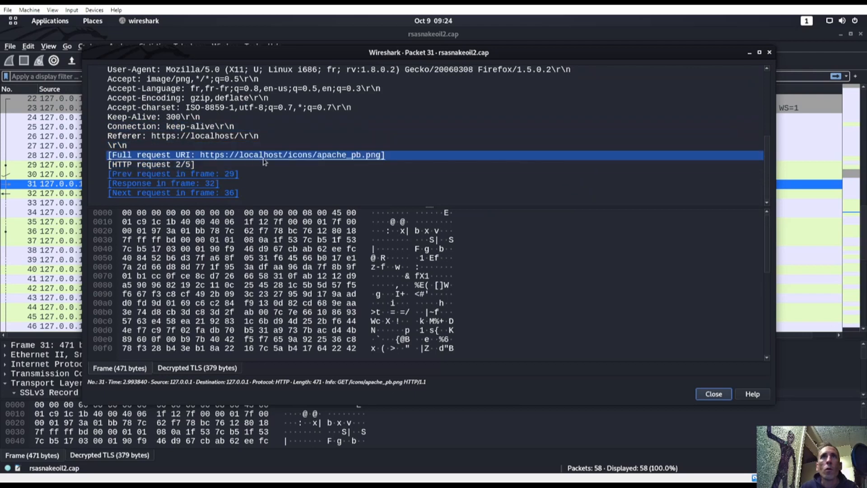
right_click(278, 157)
left_click(438, 196)
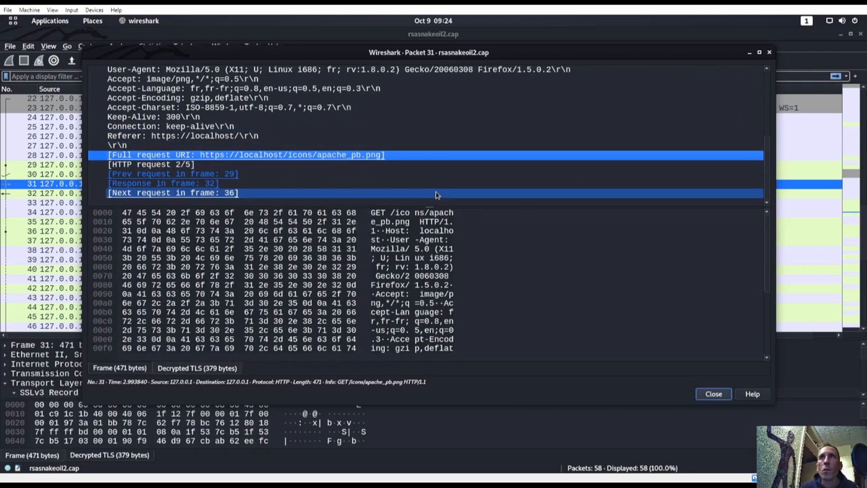
Step: Copy packet 31's Full request URI via Copy > Value
key("super")
left_click(568, 236)
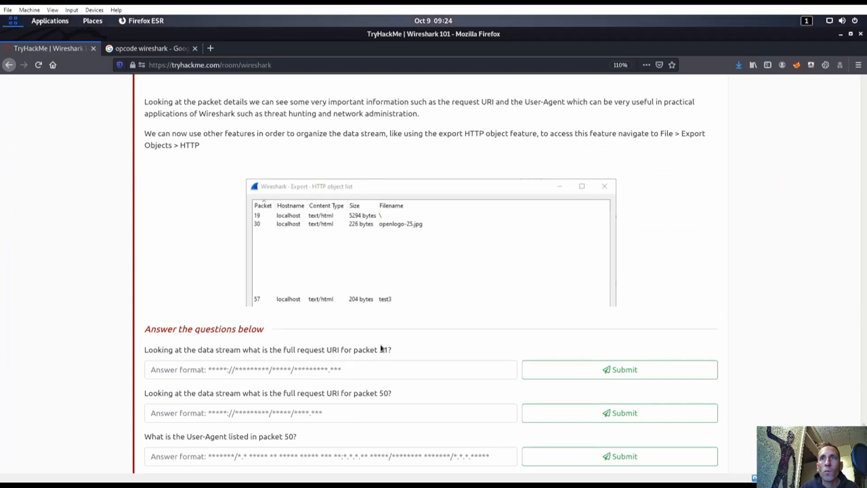
key("super")
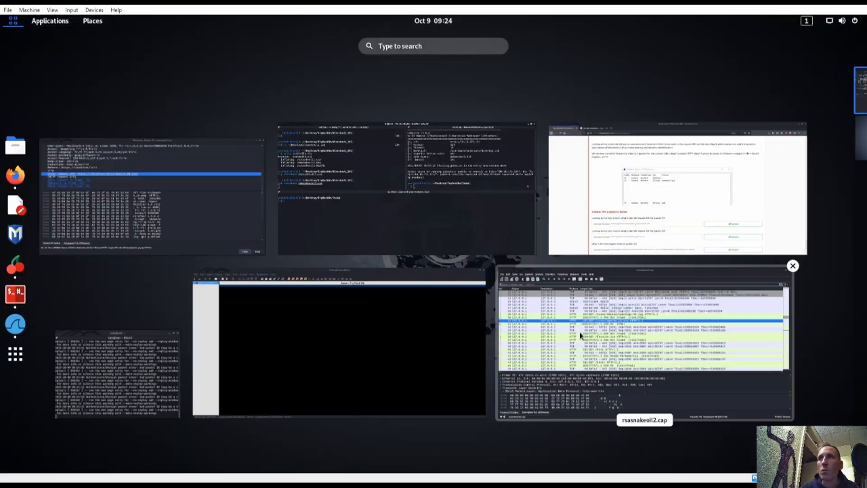
left_click(580, 335)
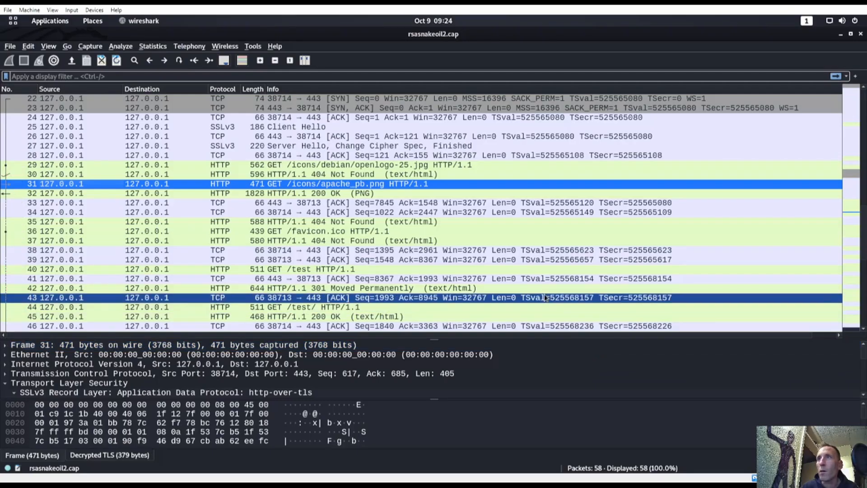
key("super")
left_click(171, 190)
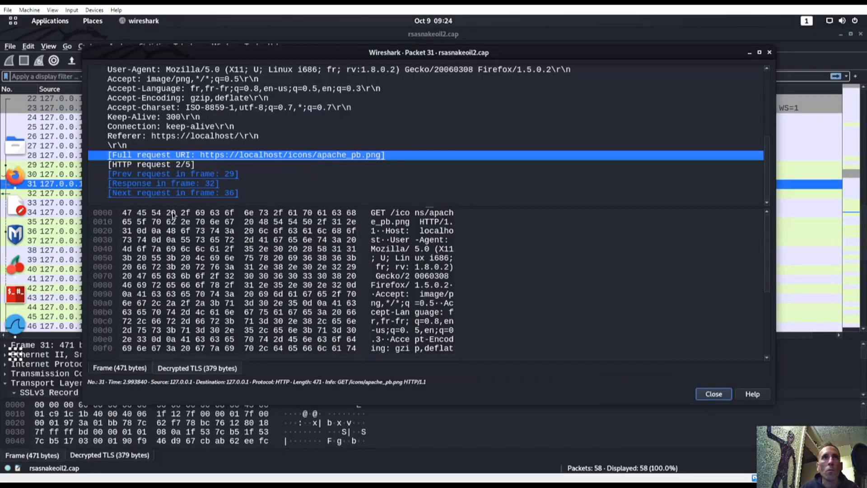
right_click(266, 155)
mouse_move(298, 237)
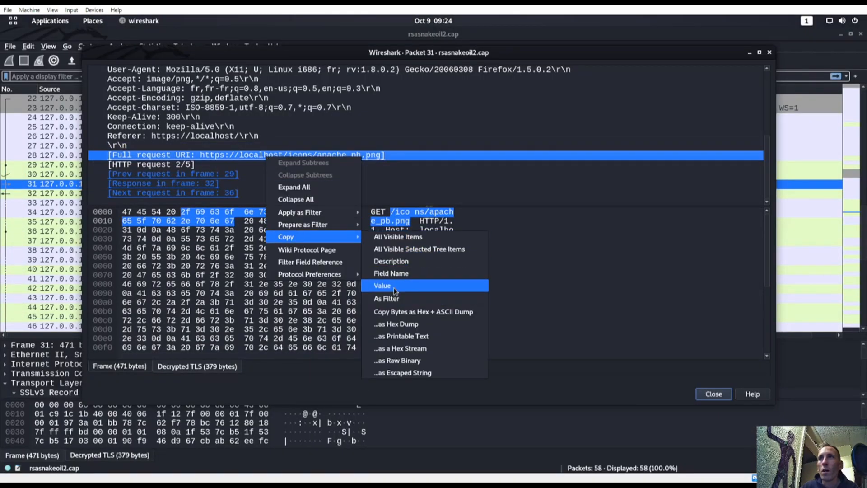
left_click(416, 288)
key("super")
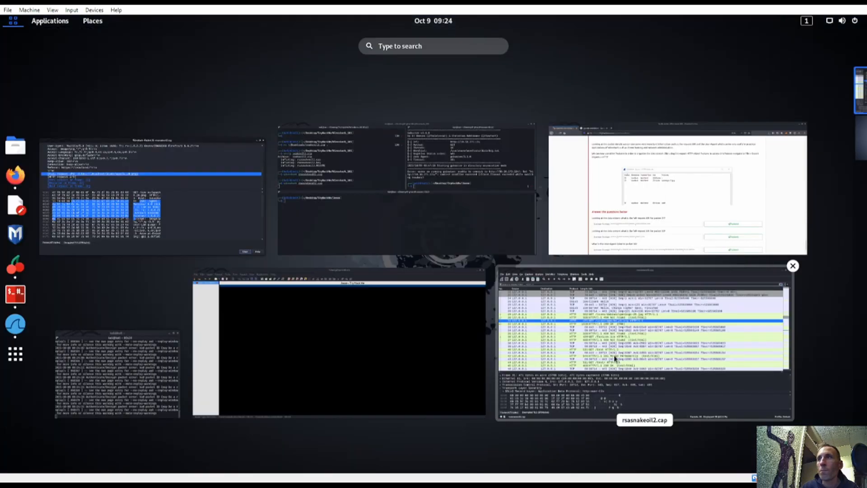
left_click(639, 244)
left_click(359, 378)
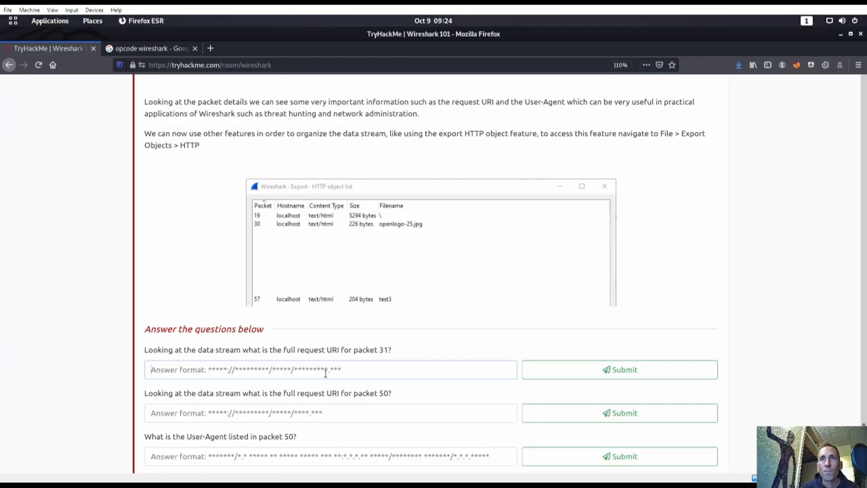
type("https://localhost/icons/apache_pb.png")
left_click(586, 378)
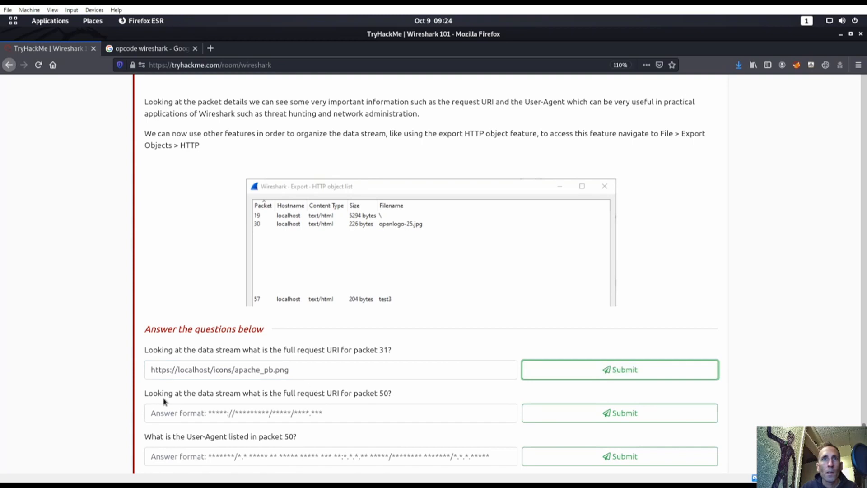
scroll(316, 390, "down", 3)
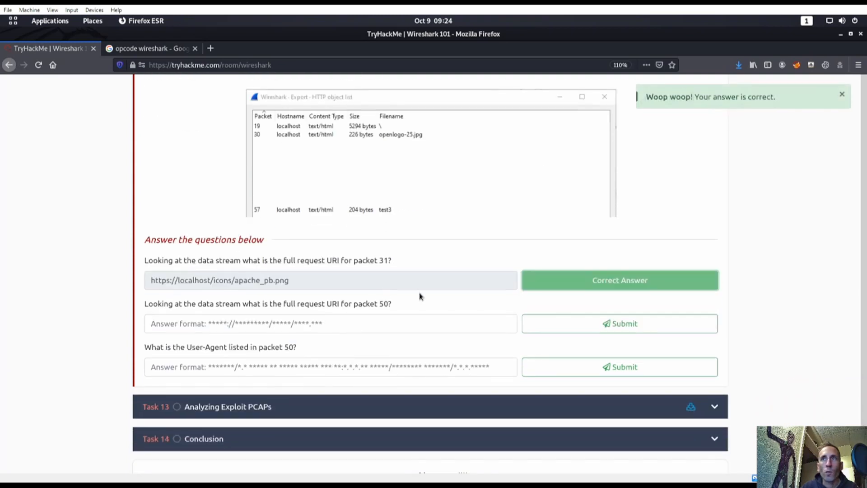
key("super")
left_click(565, 379)
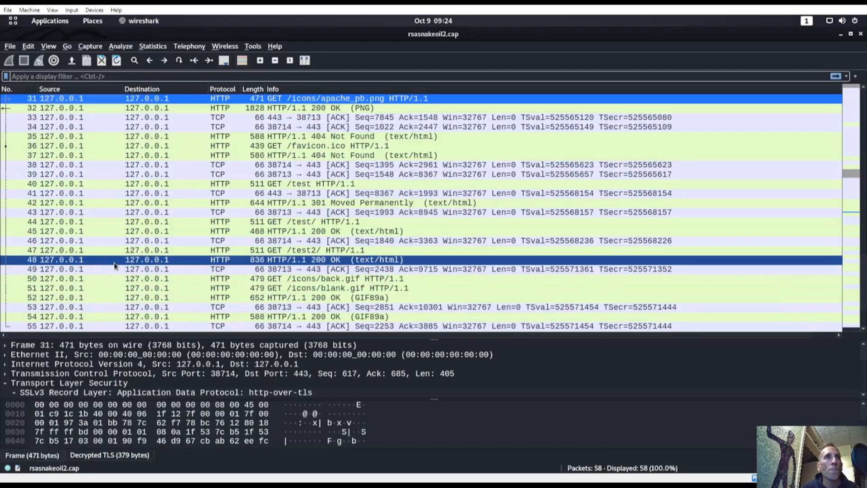
left_click(59, 274)
double_click(65, 282)
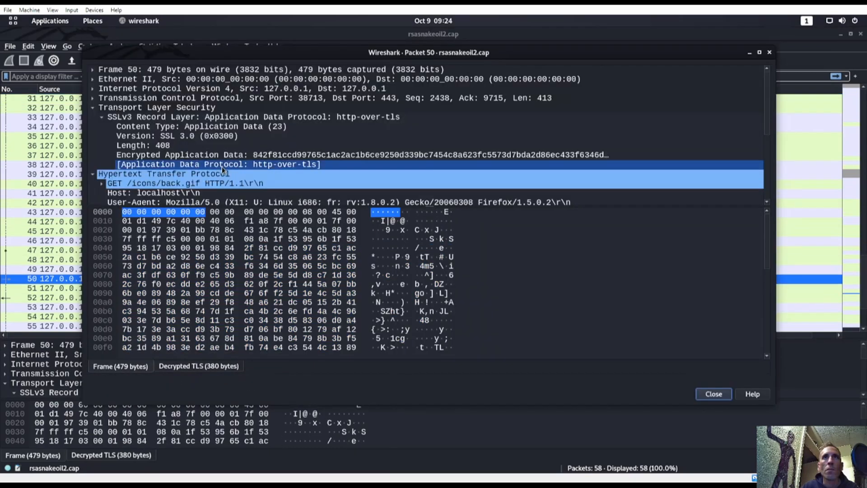
scroll(239, 190, "down", 3)
scroll(240, 191, "down", 2)
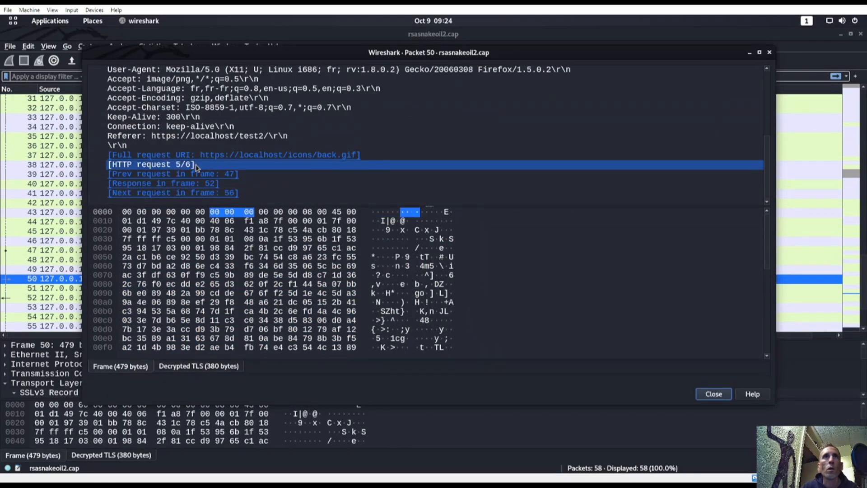
right_click(269, 157)
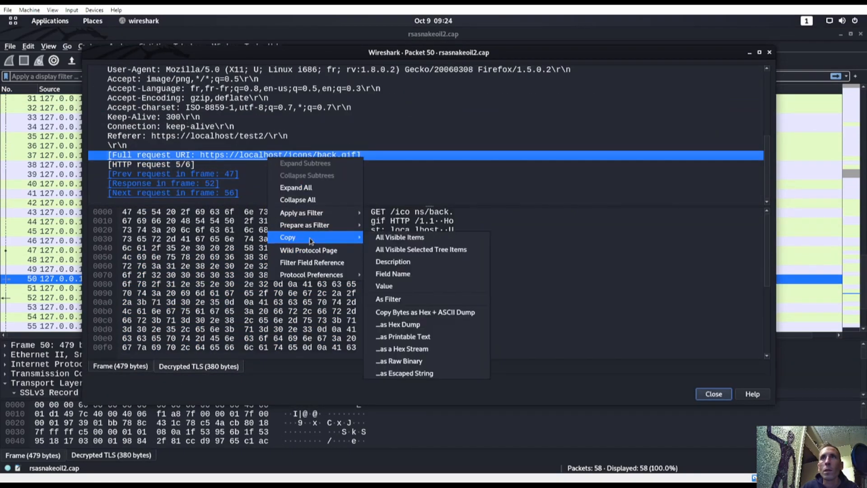
left_click(426, 288)
key("super")
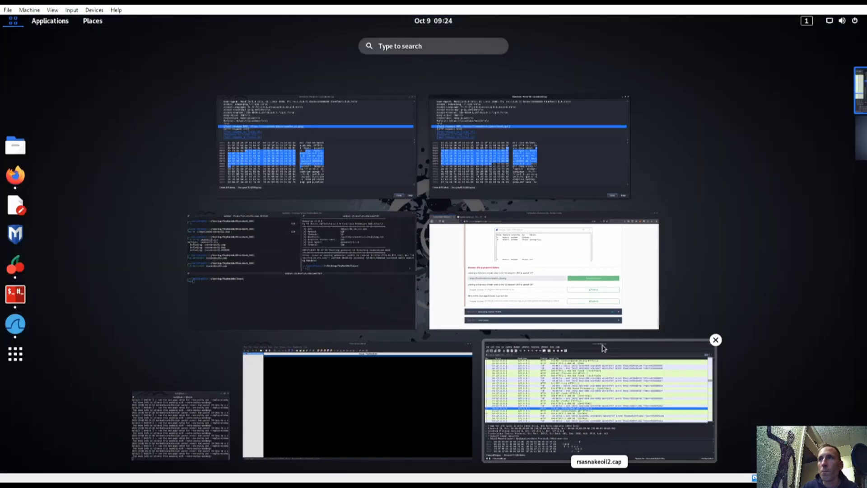
left_click(511, 301)
type("https://localhost/icons/back.gif")
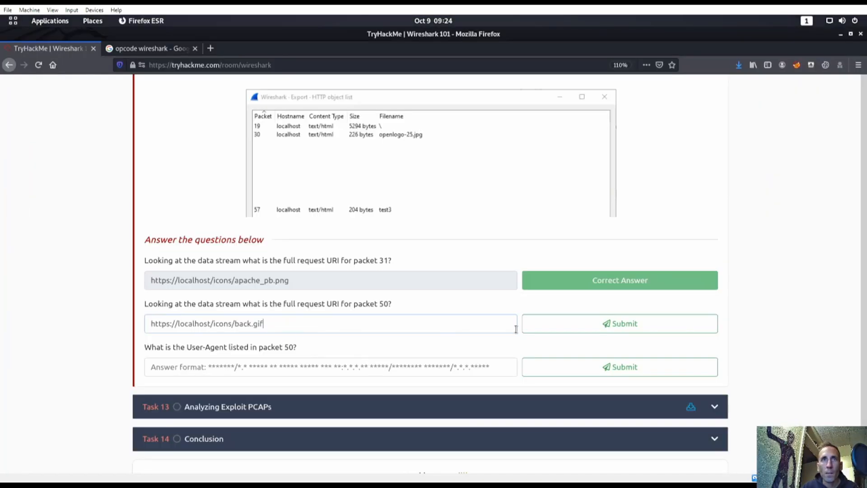
left_click(606, 331)
Step: Copy the User-Agent header value from packet 50's details window
key("super")
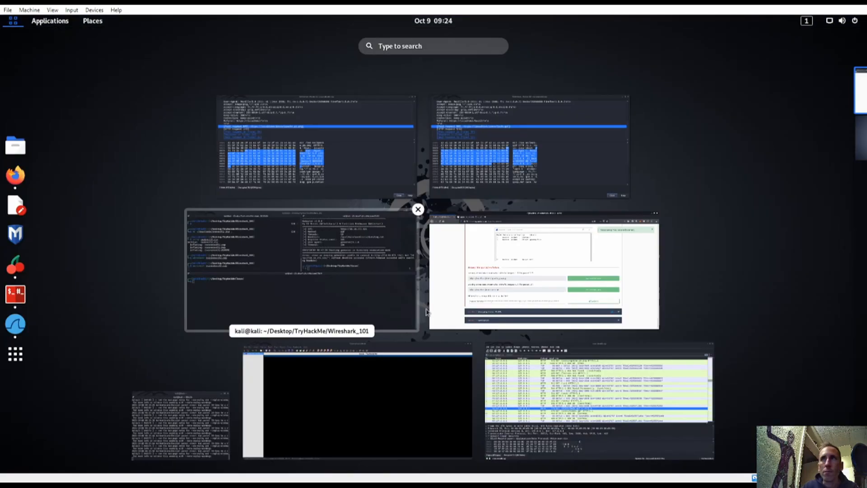
left_click(473, 185)
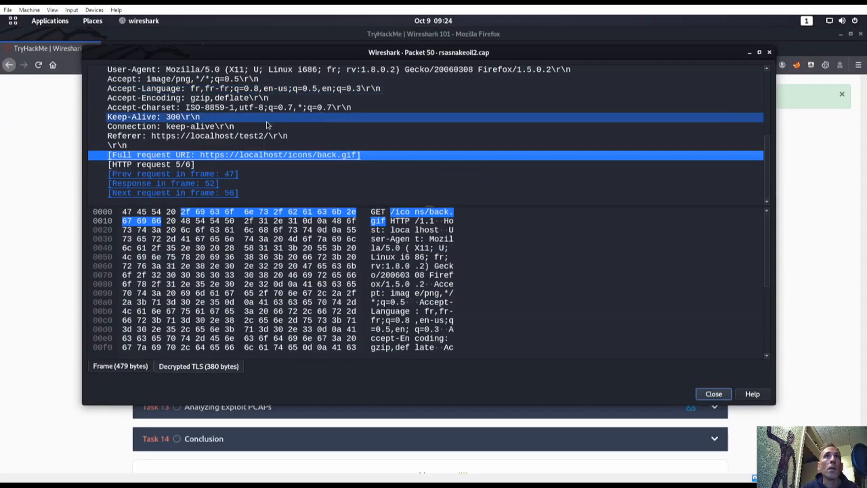
scroll(181, 87, "up", 1)
left_click(206, 98)
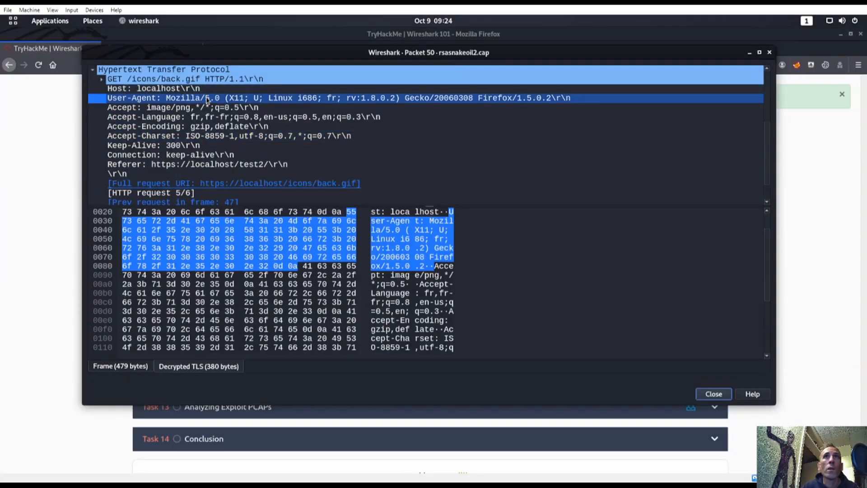
right_click(207, 98)
mouse_move(239, 178)
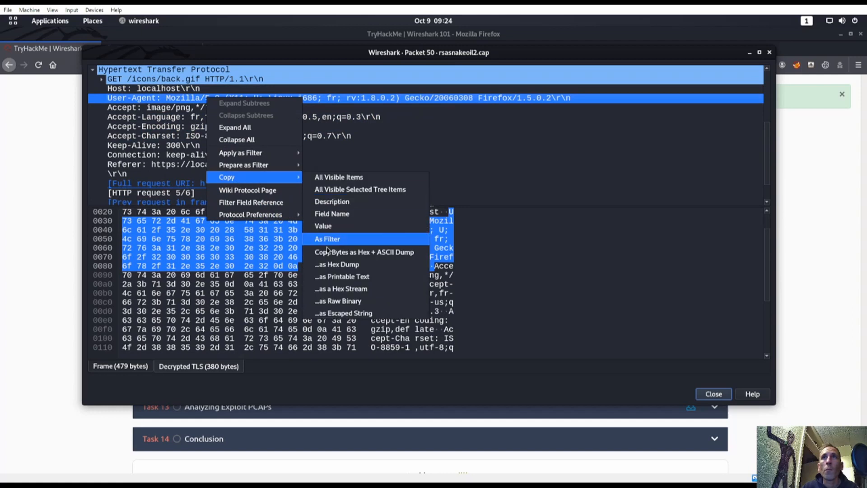
left_click(331, 226)
key("super")
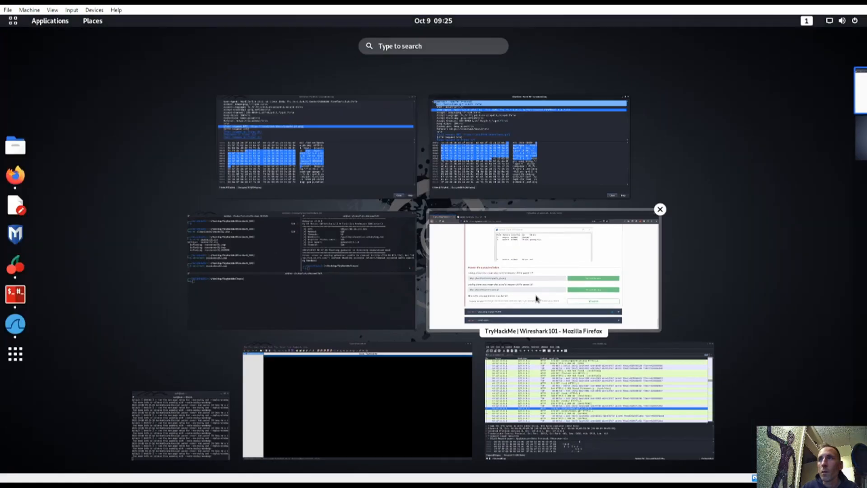
left_click(536, 296)
Step: Submit packet 50's User-Agent as the answer and mark Task 13 completed
key("ctrl+v")
left_click(600, 367)
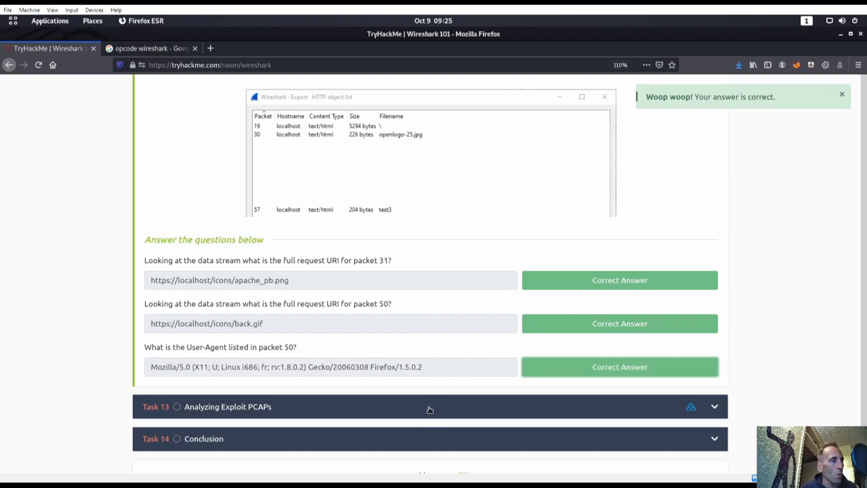
left_click(259, 413)
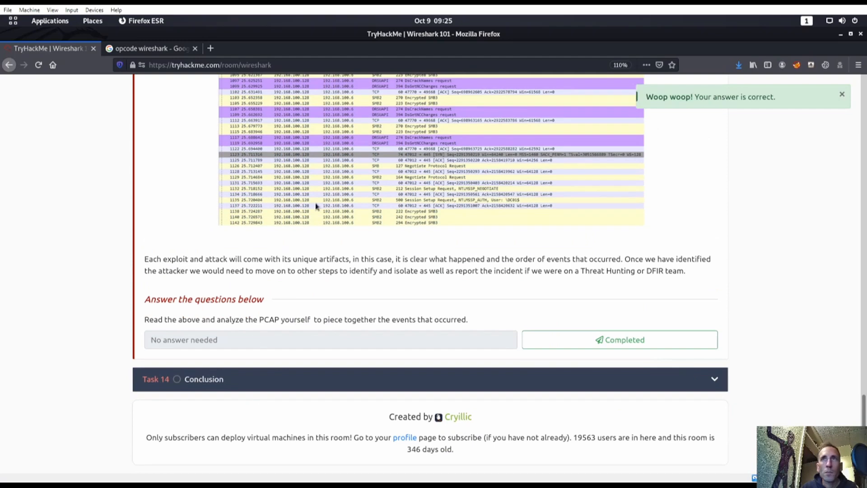
left_click(610, 340)
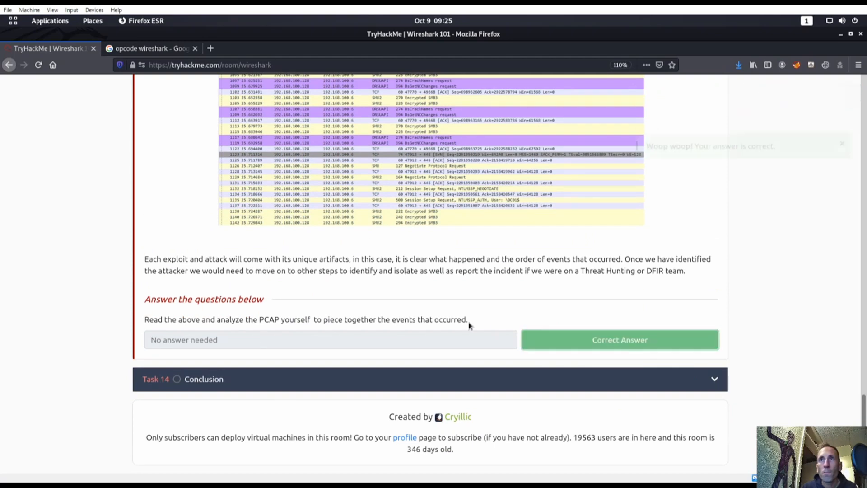
Step: Mark Task 14 Conclusion completed and dismiss the congratulations message
left_click(371, 372)
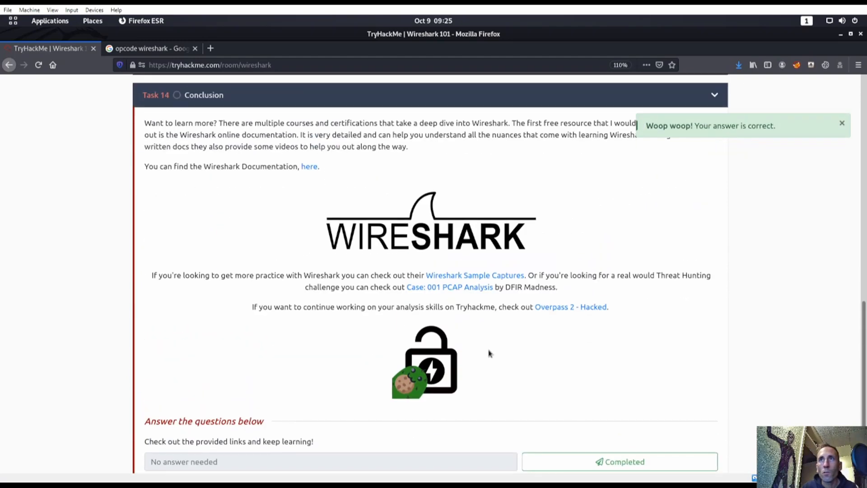
left_click(619, 459)
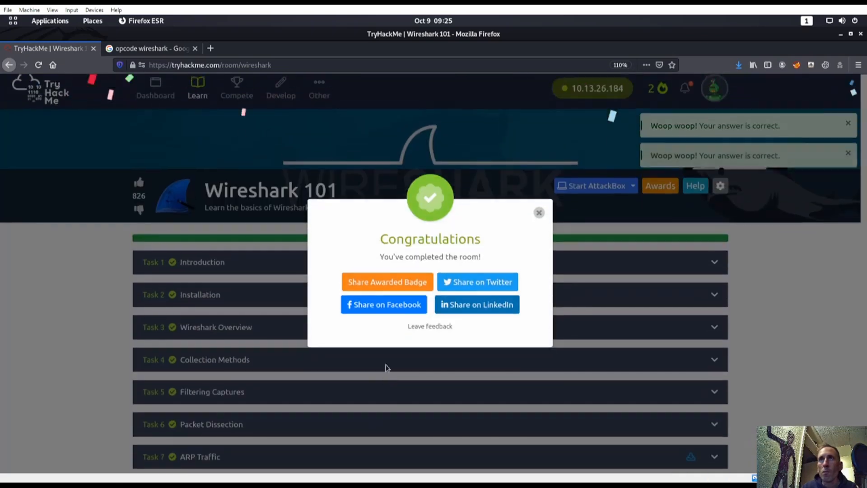
left_click(538, 213)
scroll(557, 293, "down", 15)
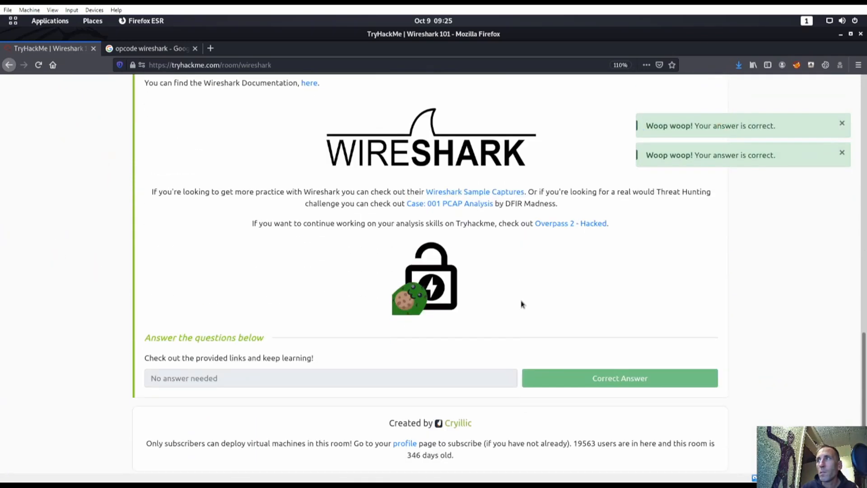
scroll(515, 304, "up", 5)
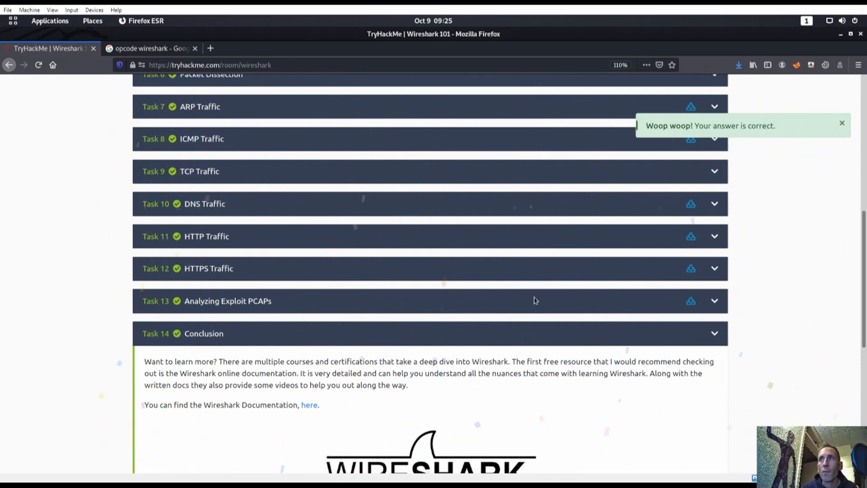
Step: Reopen Task 13 and view the enlarged SMB packet screenshot
left_click(714, 302)
scroll(432, 372, "down", 4)
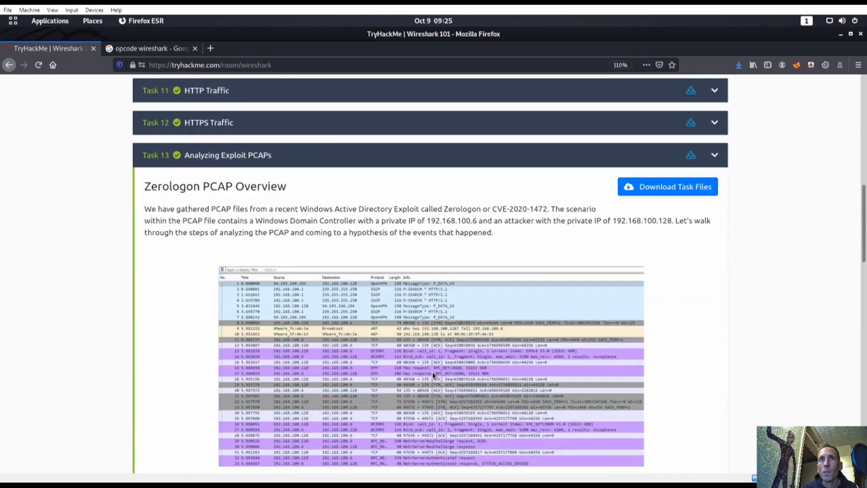
scroll(431, 367, "down", 9)
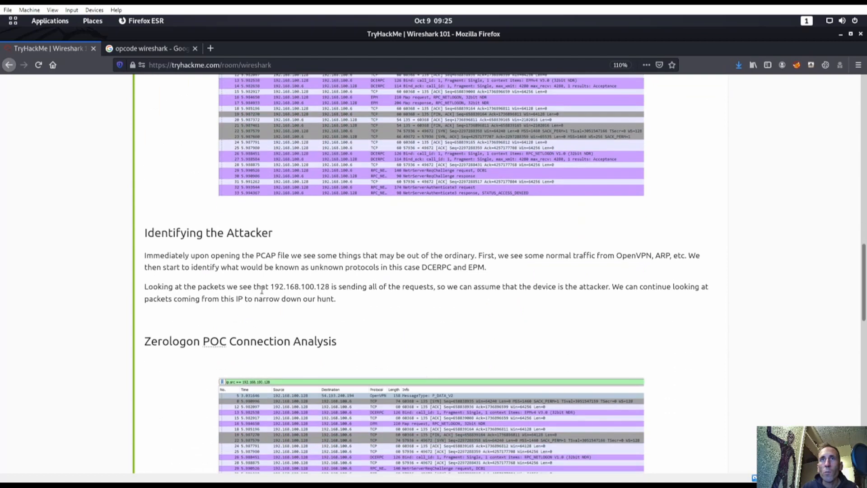
scroll(191, 291, "down", 7)
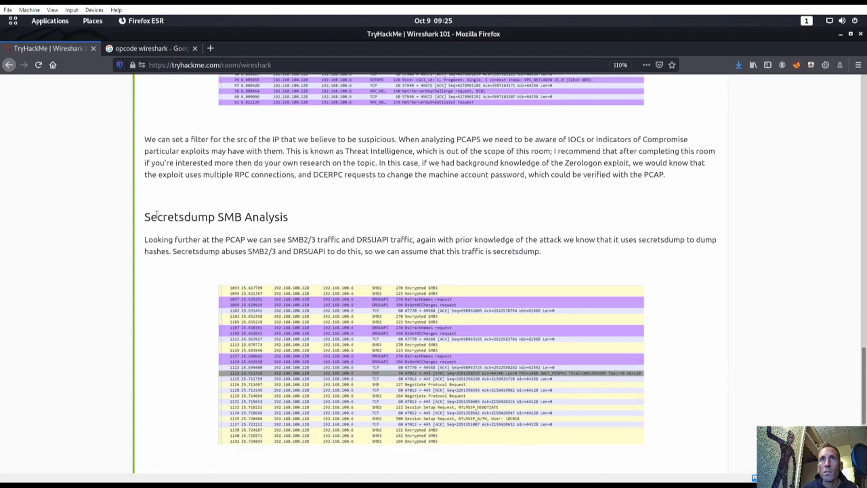
left_click_drag(157, 217, 483, 295)
left_click(483, 295)
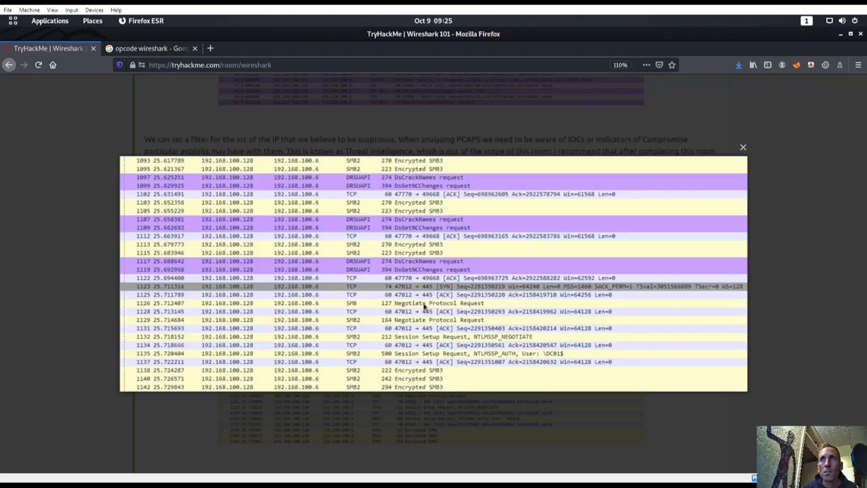
left_click(742, 149)
scroll(382, 298, "down", 5)
scroll(348, 304, "up", 1)
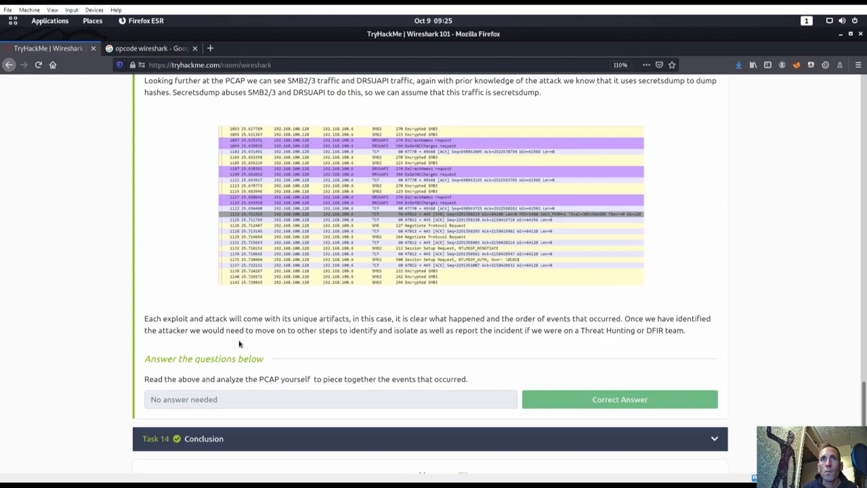
Step: Read through the Zerologon exploit notes, then collapse Task 13
left_click_drag(153, 321, 459, 342)
left_click(481, 334)
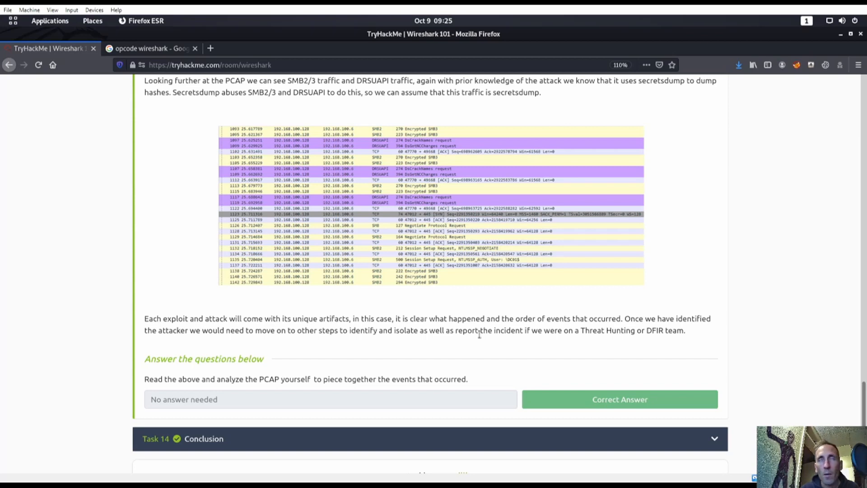
scroll(406, 212, "up", 20)
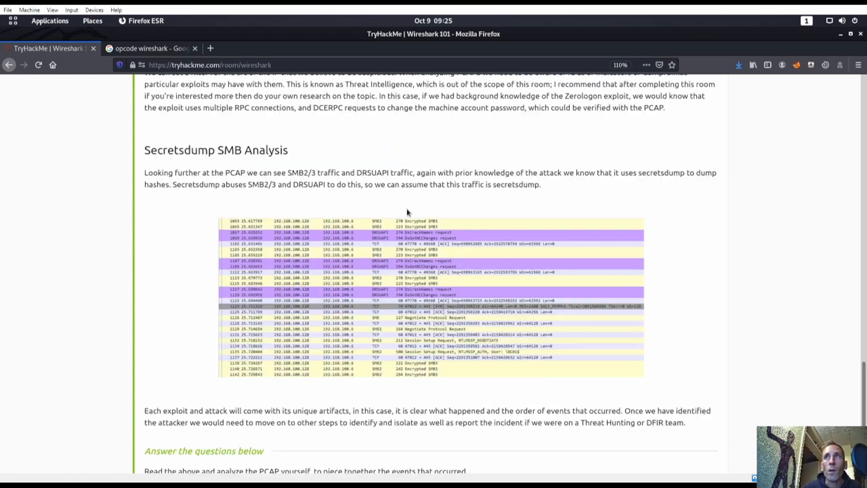
scroll(416, 215, "up", 10)
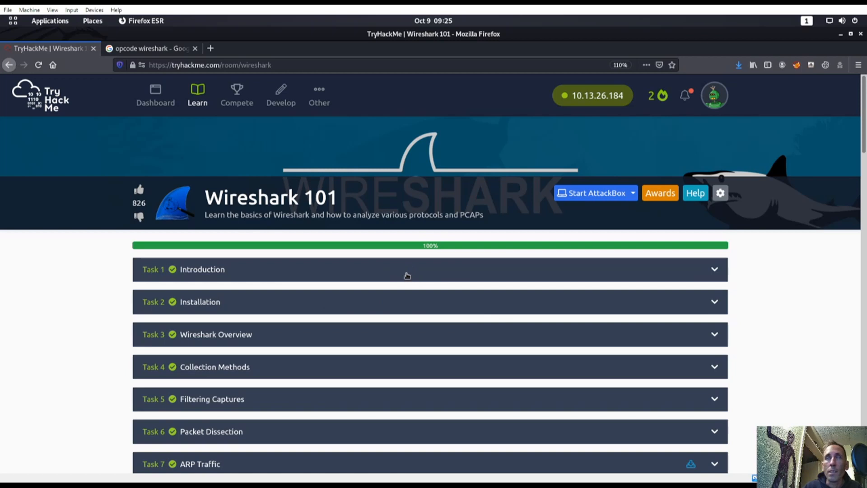
scroll(414, 299, "down", 15)
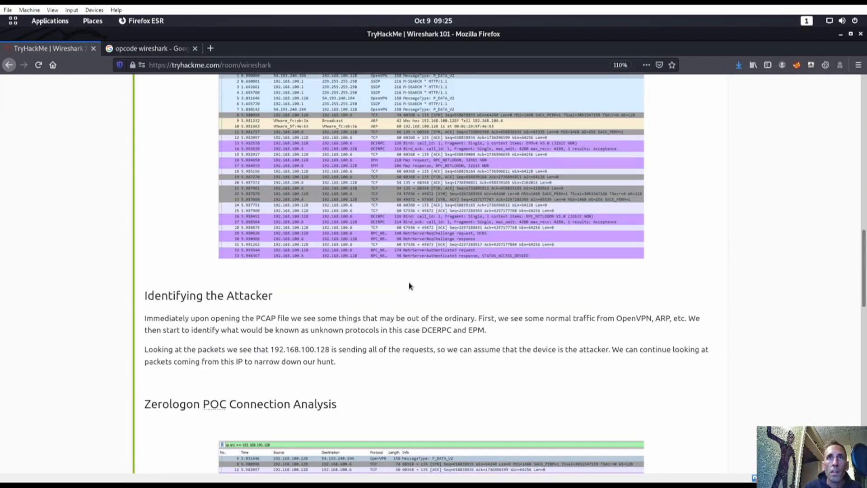
scroll(429, 243, "up", 6)
left_click(432, 240)
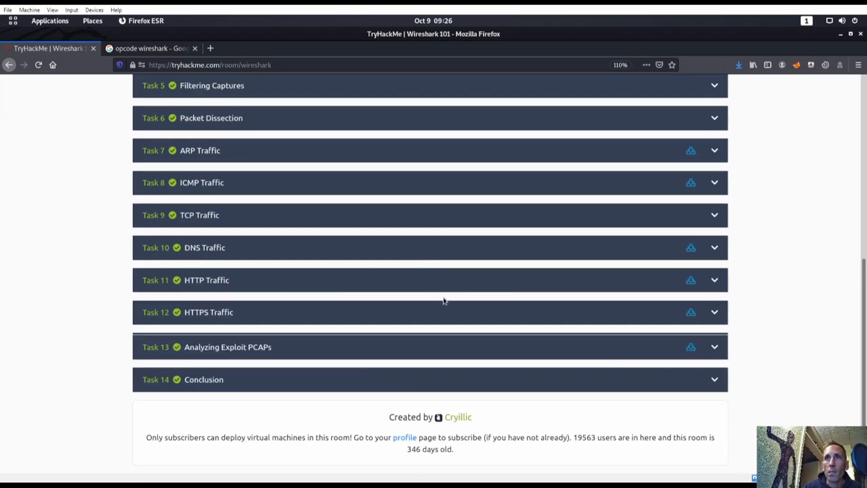
scroll(758, 379, "up", 7)
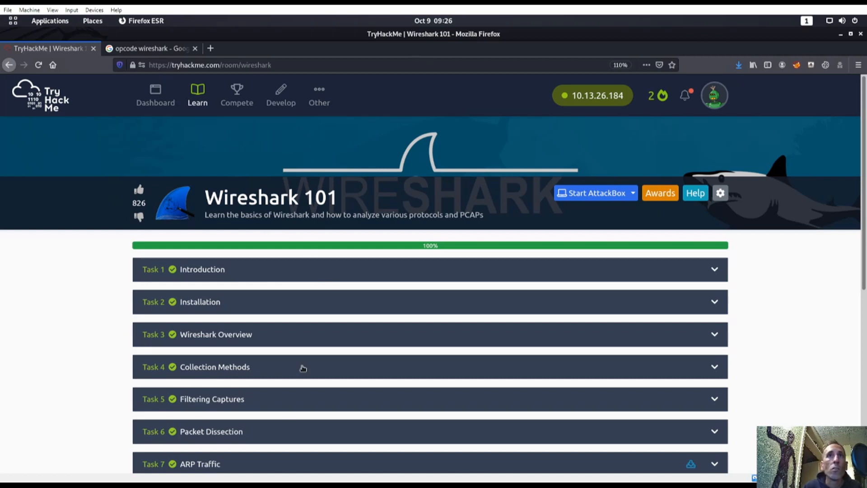
Step: Close Wireshark and return to the top of the 100% complete room page
key("super")
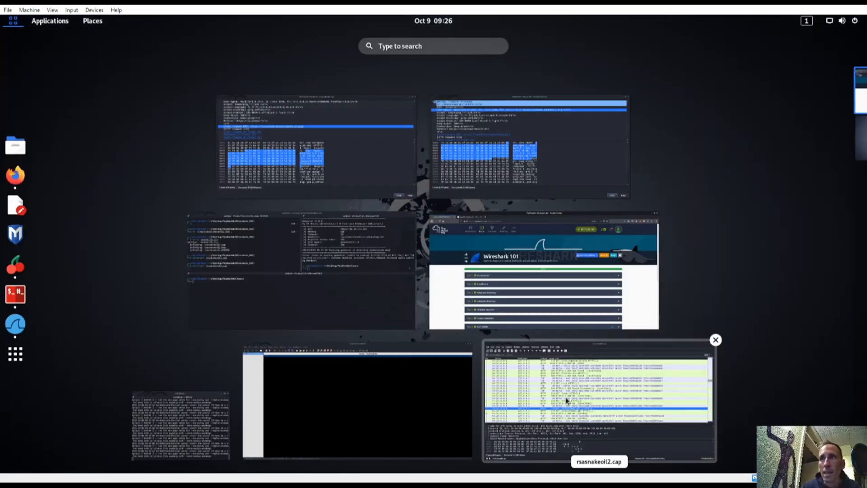
left_click(568, 402)
left_click(860, 34)
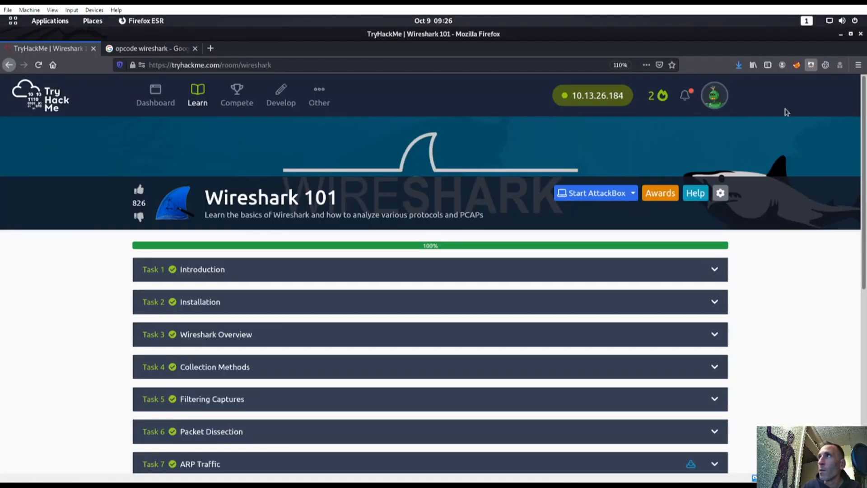
scroll(750, 298, "down", 6)
scroll(744, 293, "up", 5)
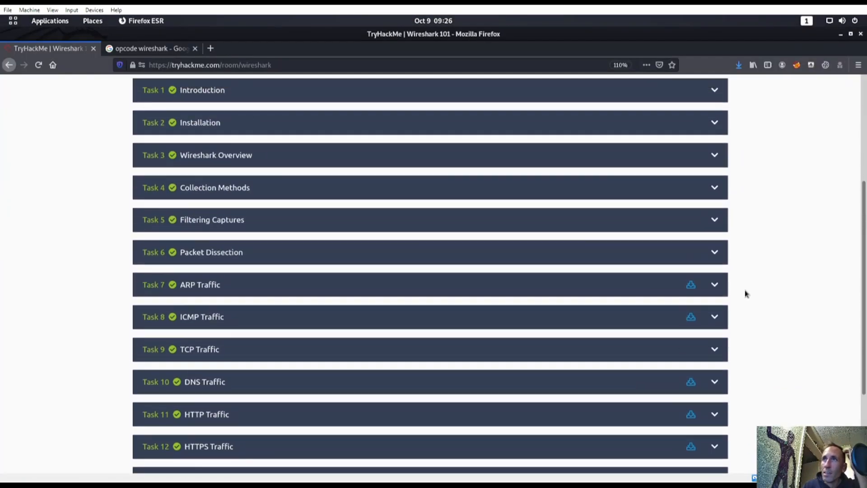
scroll(744, 291, "up", 1)
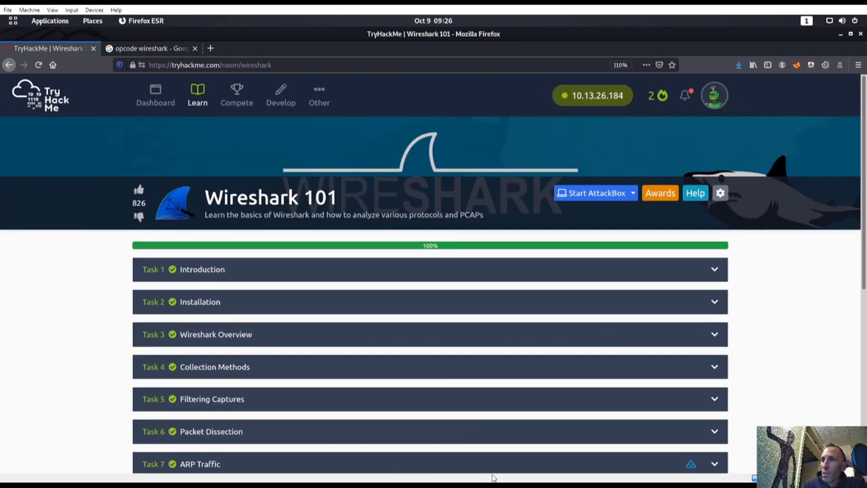